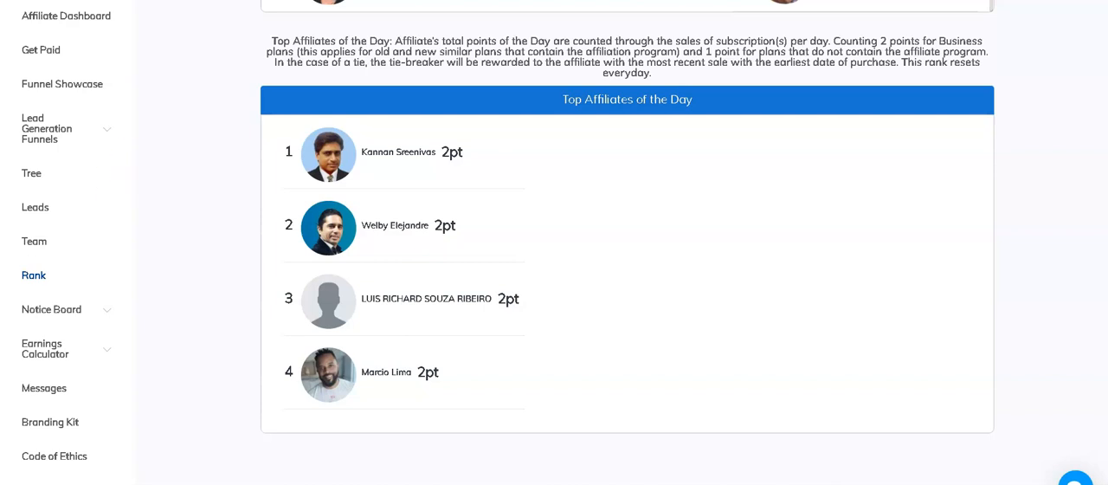
Step: Browse the app catalogue from the affiliate ranking page and view the domains in the Professional Emails list
scroll(784, 140, up, 6)
scroll(784, 141, up, 5)
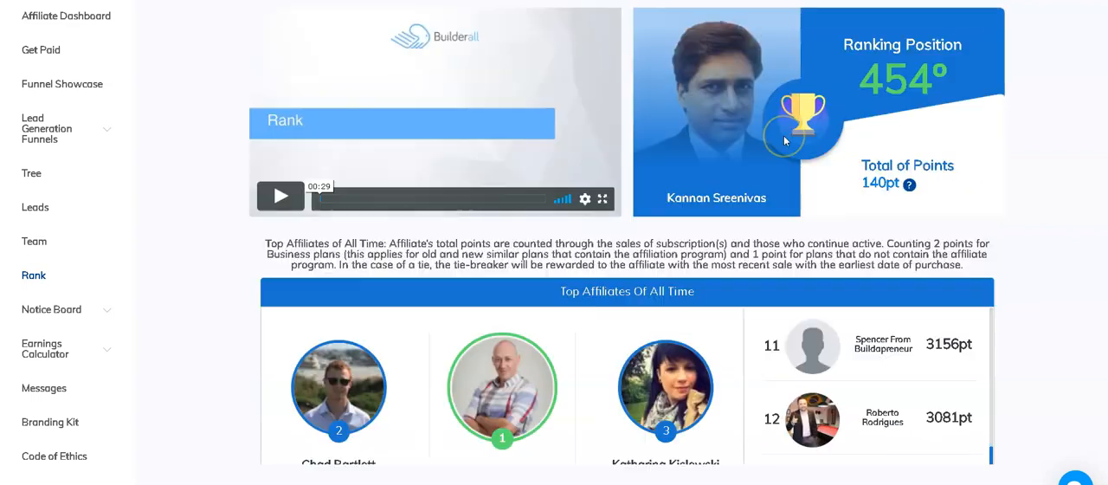
scroll(598, 54, up, 1)
click(612, 35)
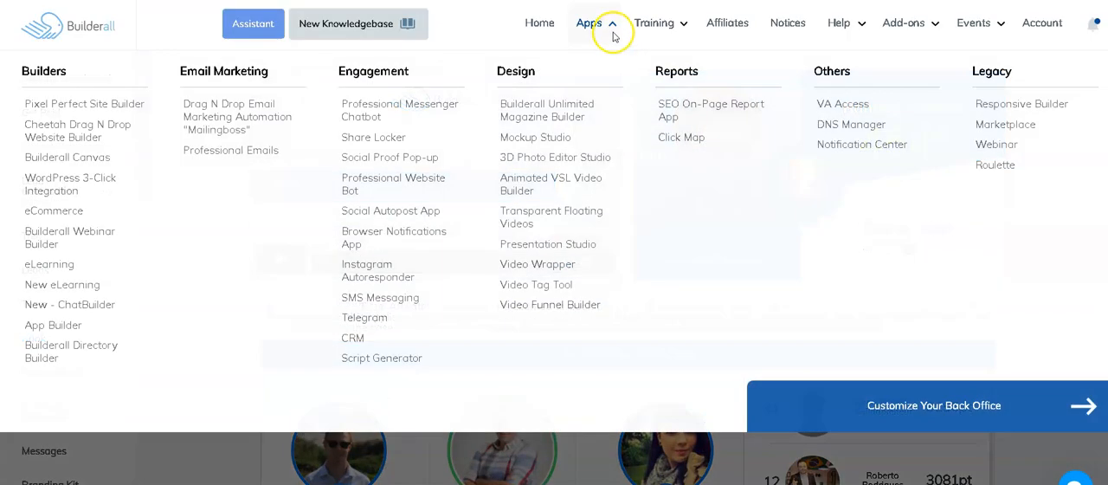
click(252, 128)
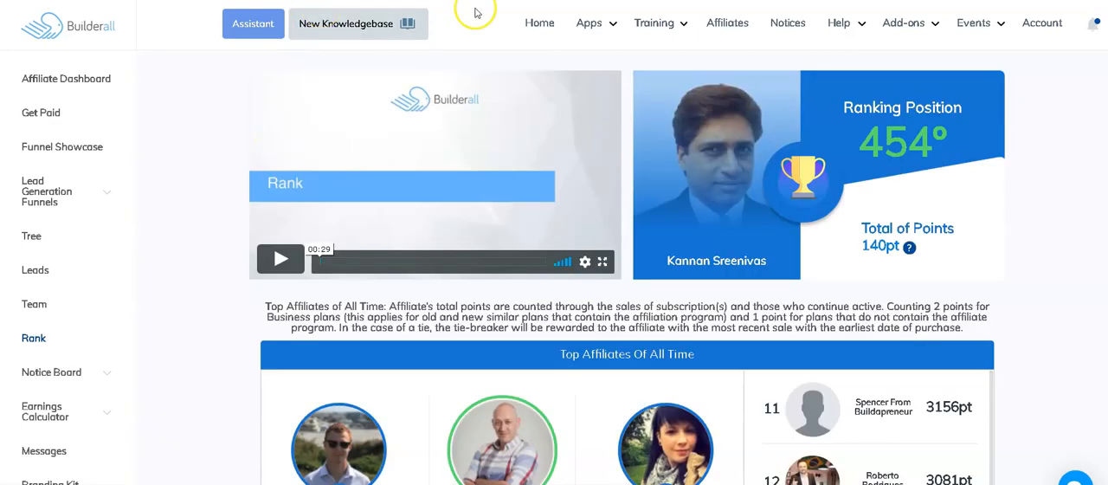
click(609, 28)
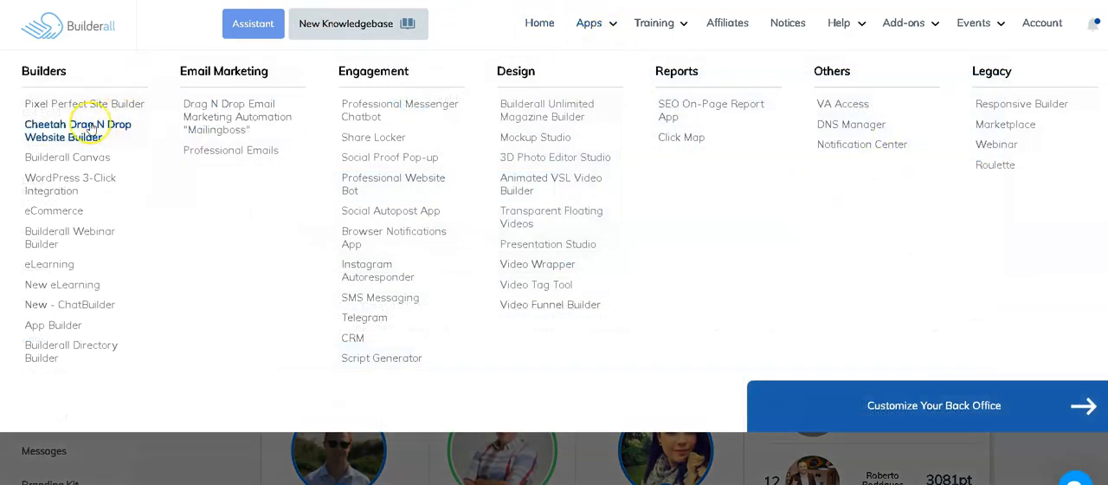
click(73, 136)
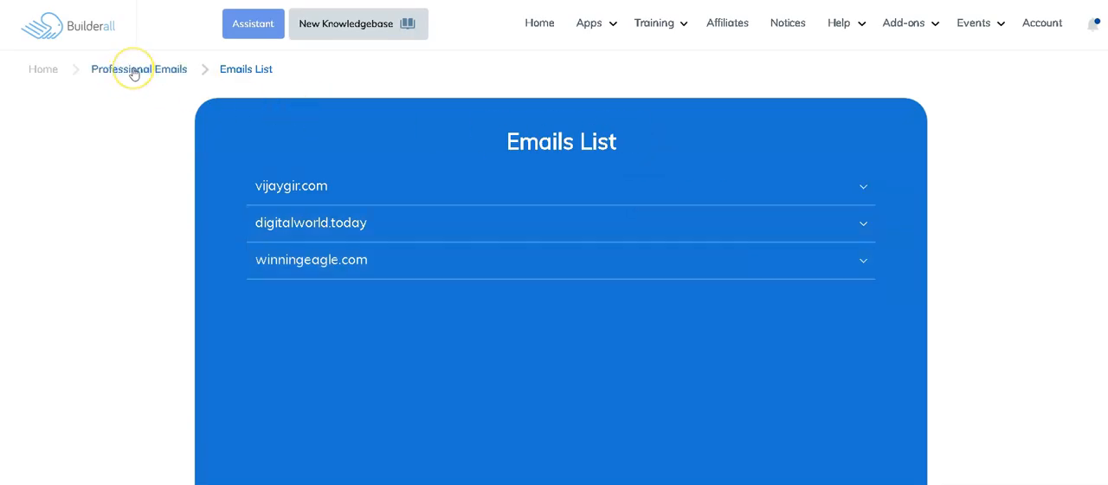
Step: Return to the home dashboard and dismiss the service notice banner
click(43, 71)
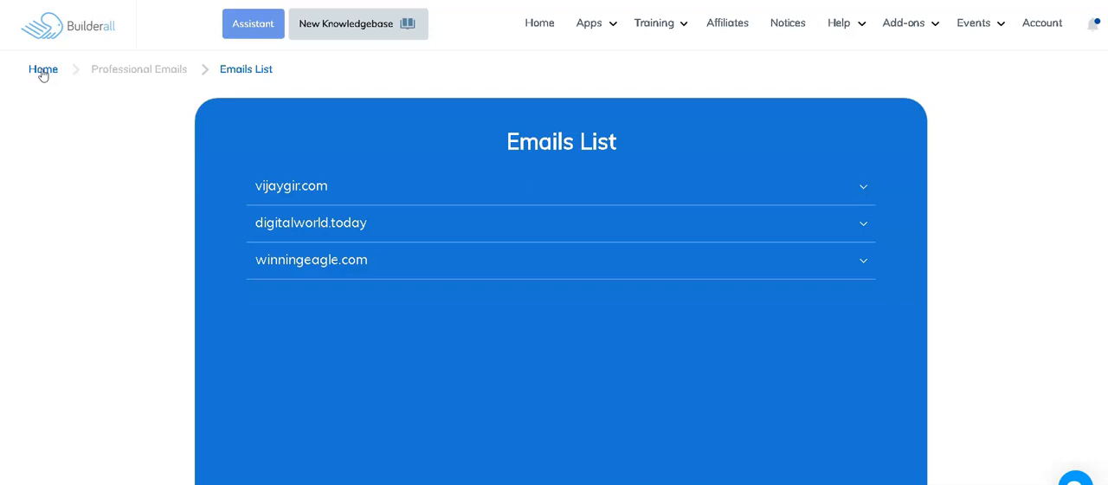
click(44, 76)
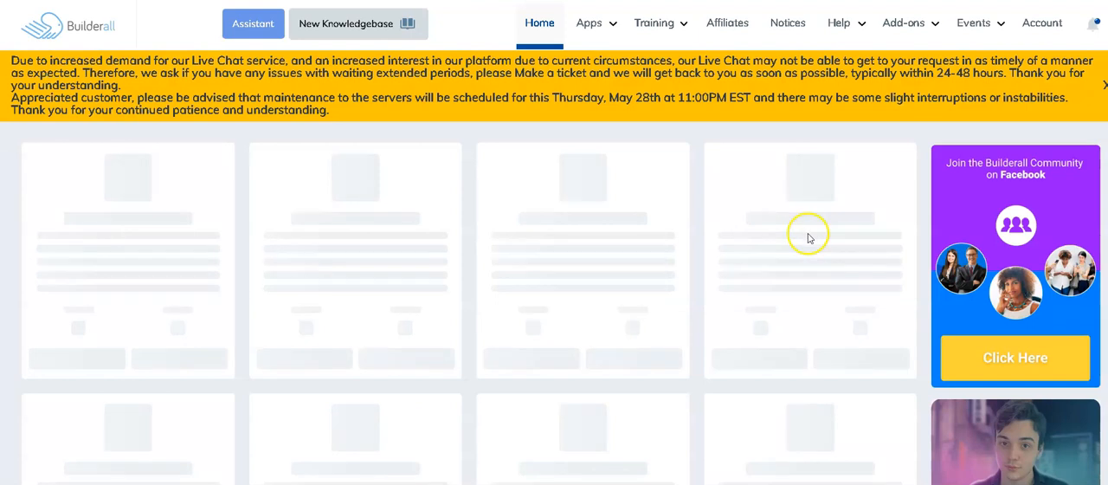
click(1102, 85)
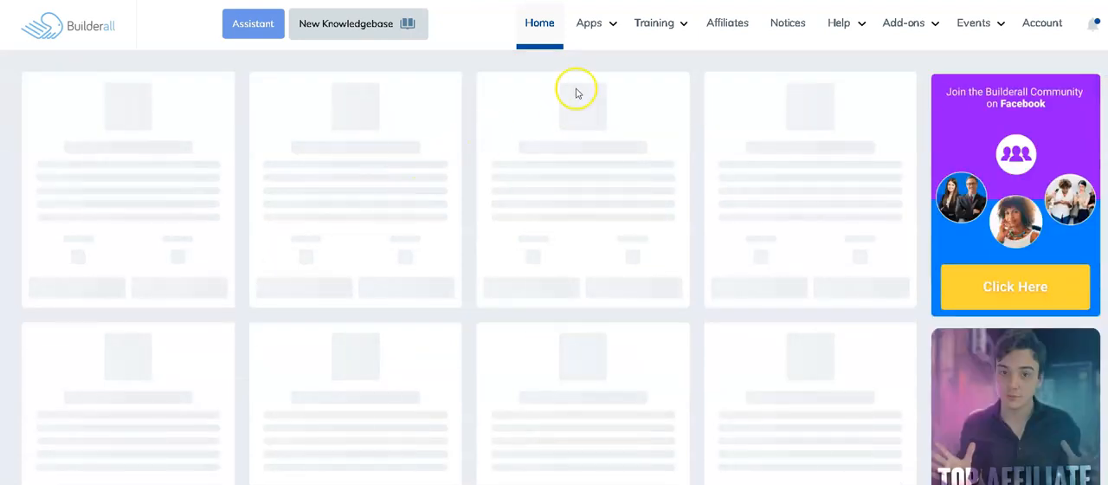
Step: Open the Drag N Drop Email Marketing Automation "Mailingboss" app
click(618, 29)
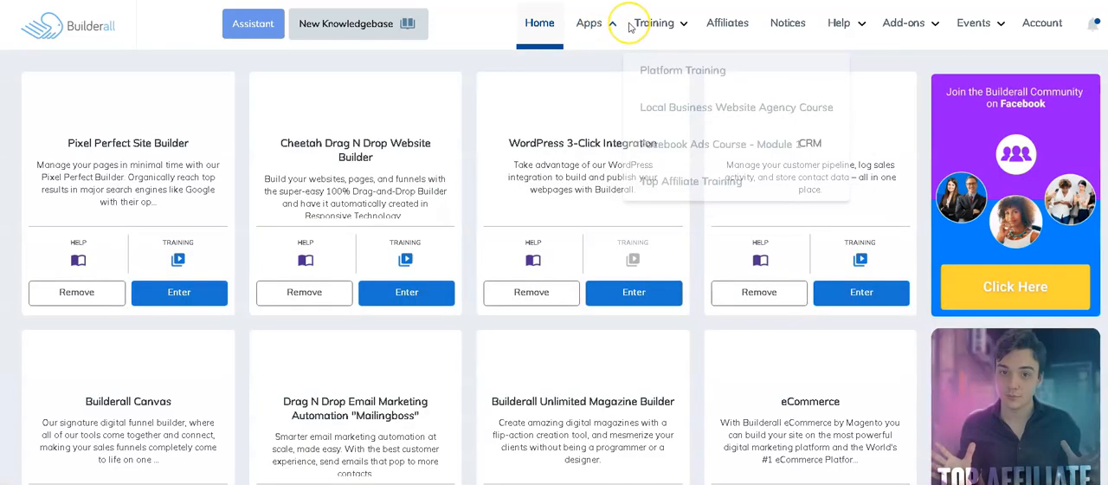
mouse_move(616, 27)
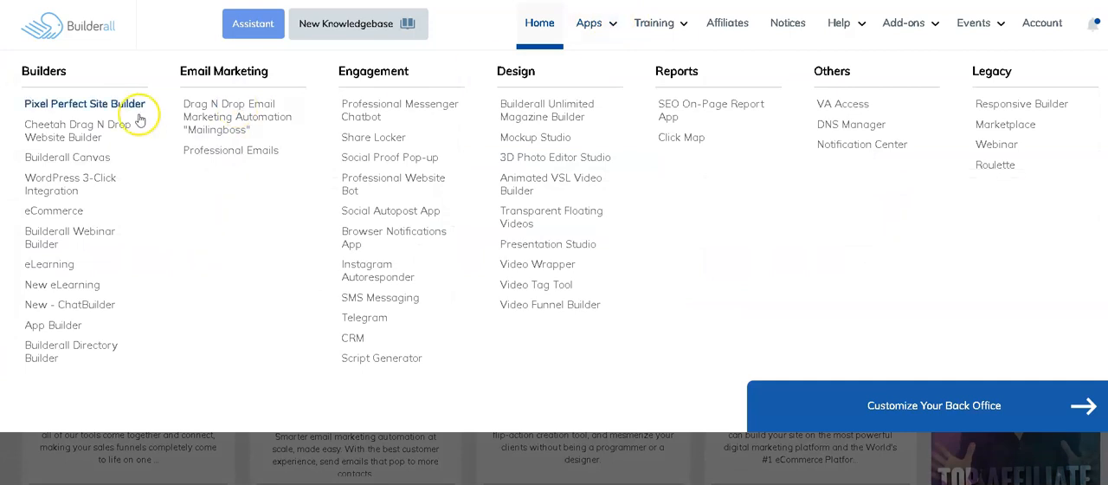
click(226, 122)
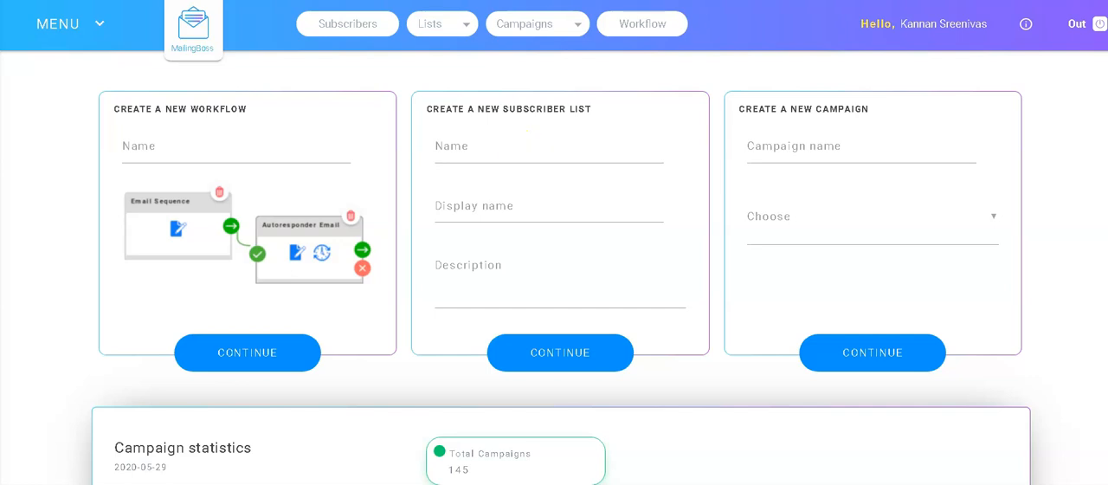
Step: View the existing subscriber lists, and open a blank workflow in the workflow builder
click(465, 29)
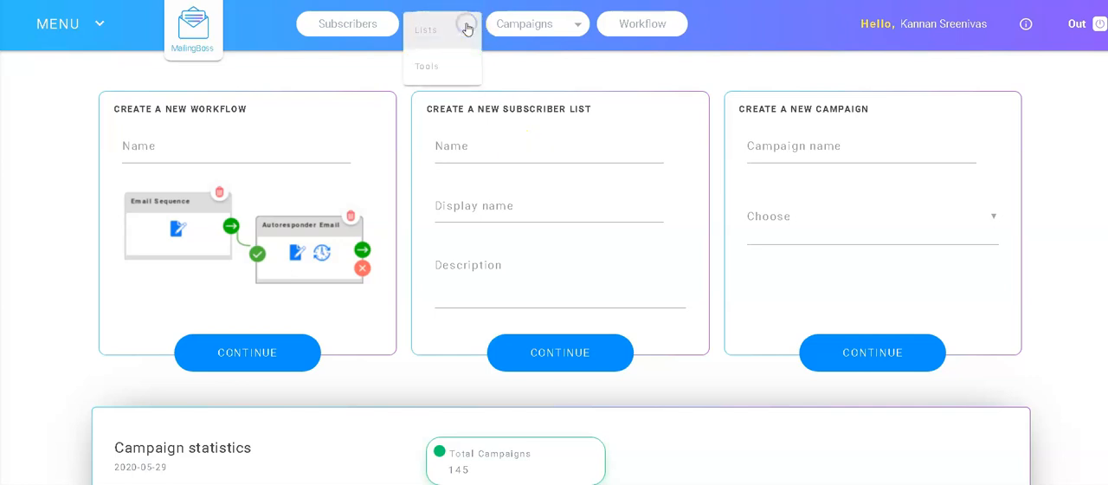
click(442, 33)
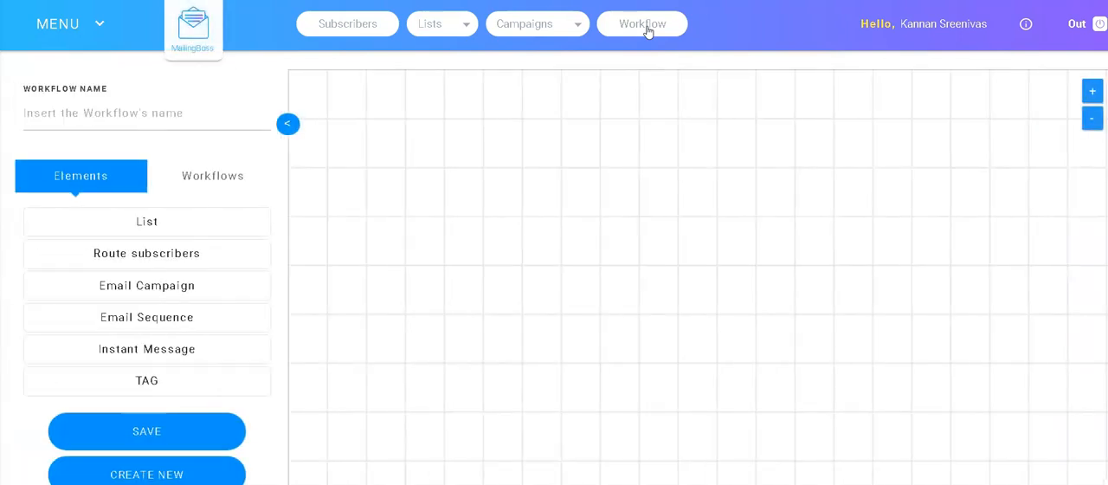
click(401, 295)
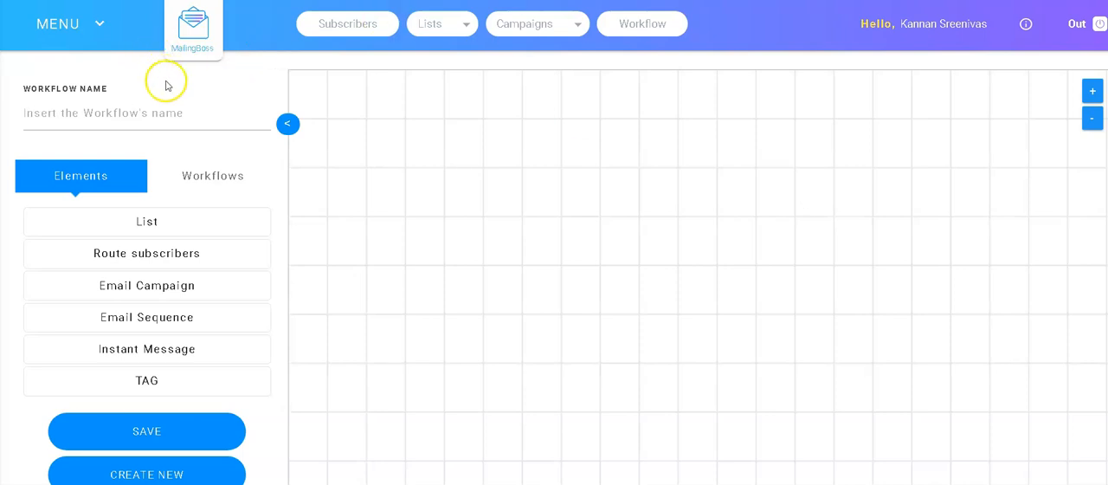
Step: Name the workflow "How to Training - Mailingboss", copy that name and save the workflow
click(159, 113)
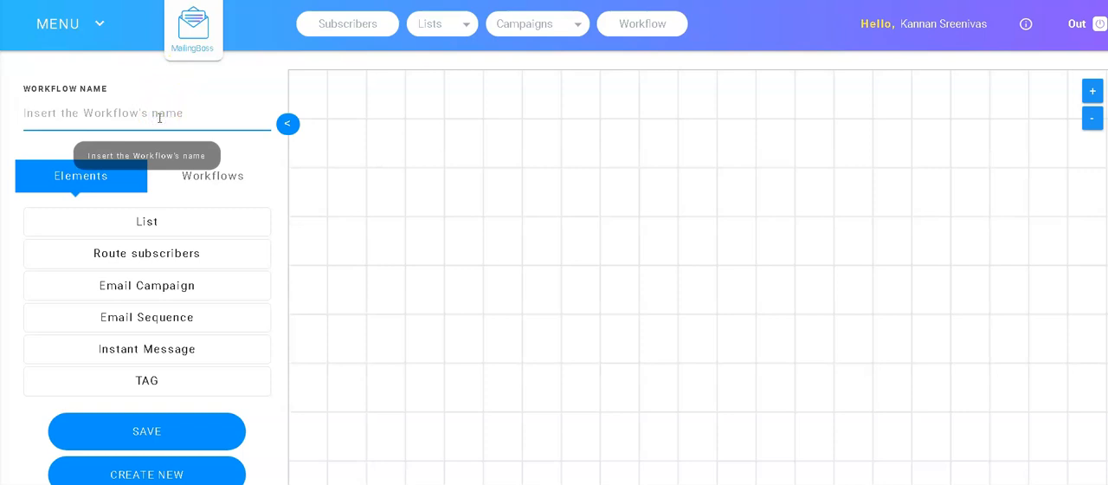
text(How to Training)
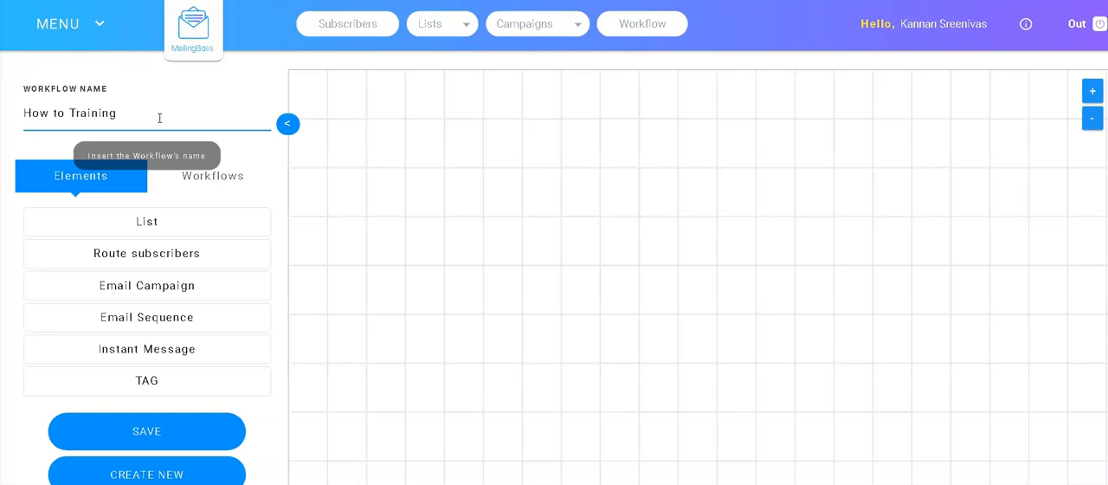
click(69, 113)
click(124, 112)
text(- Mailingboss)
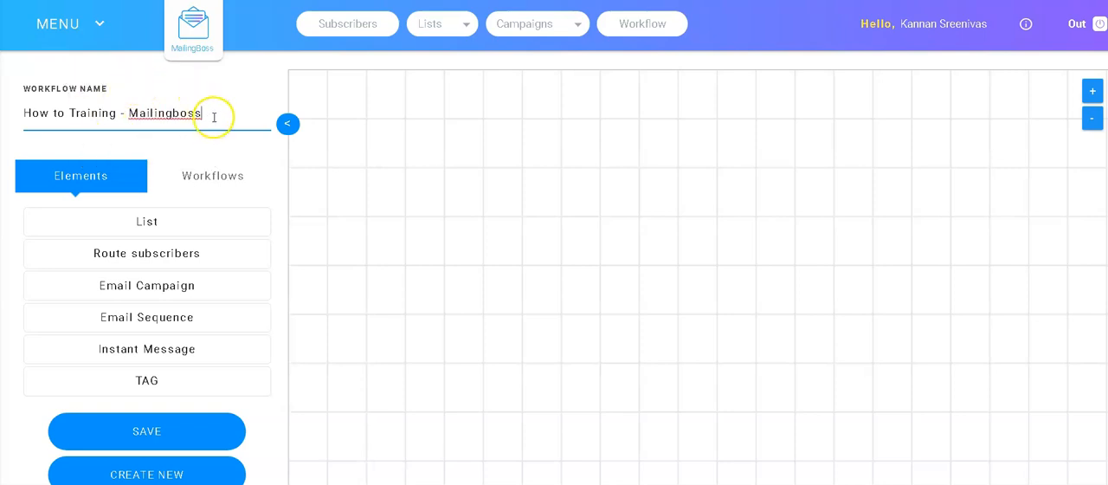
drag(102, 96, 12, 111)
key(ctrl+c)
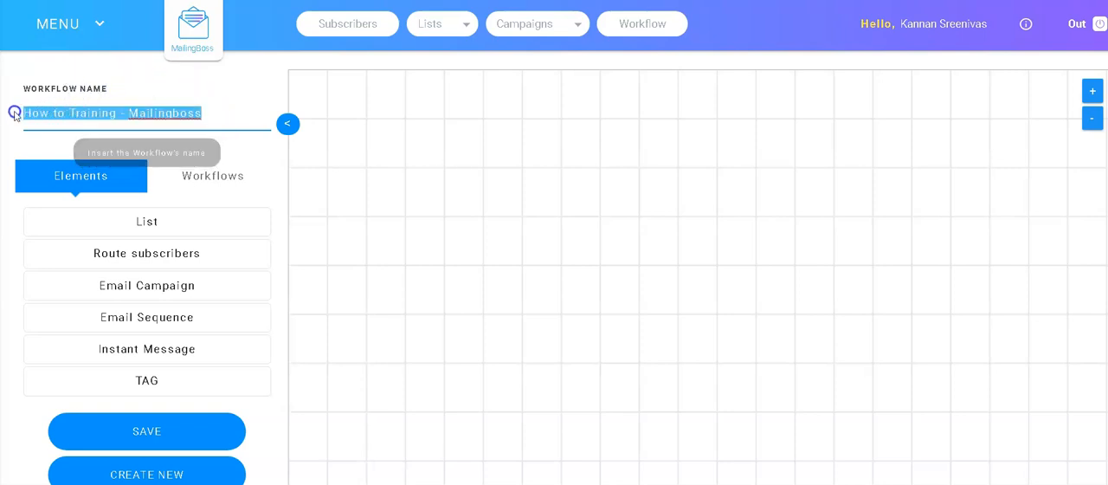
click(149, 435)
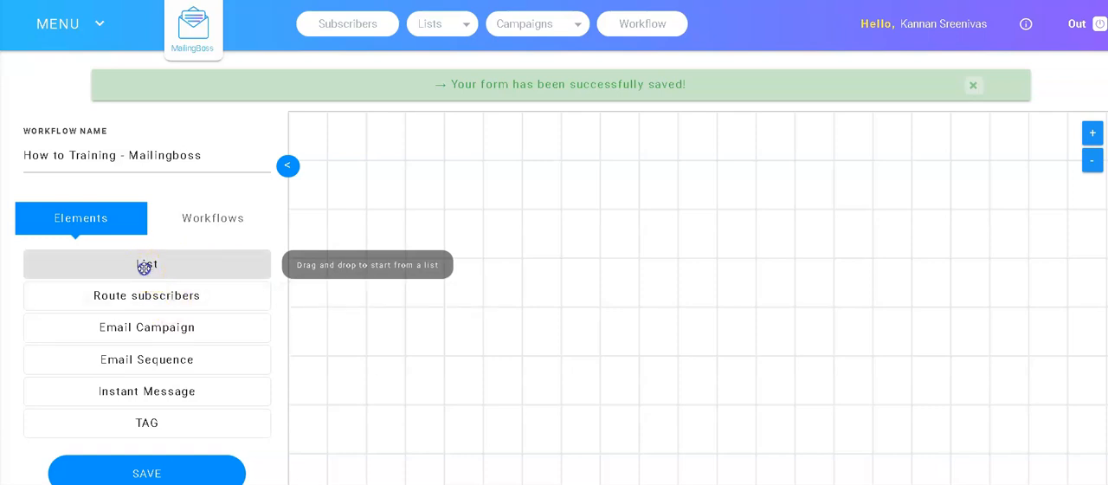
Step: Place a List element near the start of the workflow canvas and open its settings
drag(146, 265, 365, 192)
drag(477, 192, 502, 166)
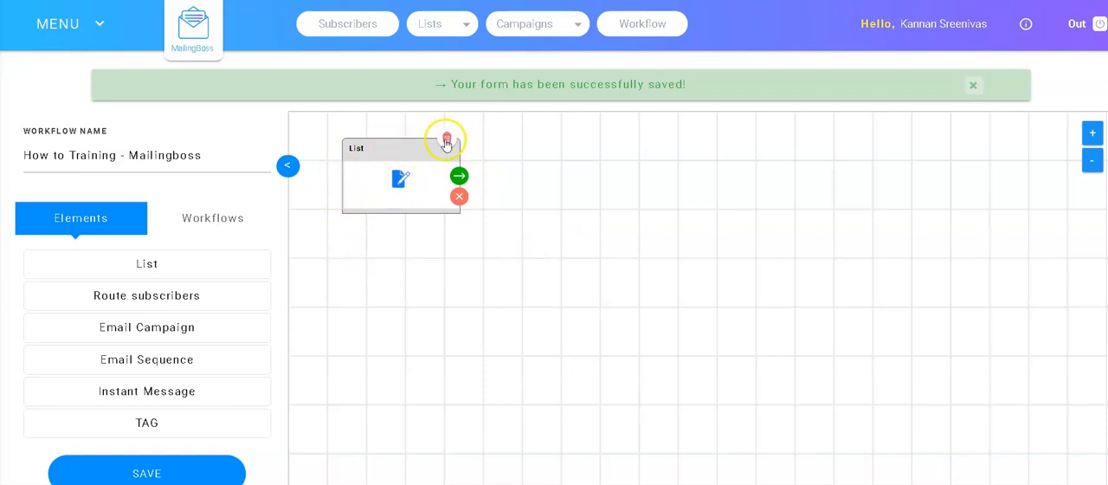
click(399, 182)
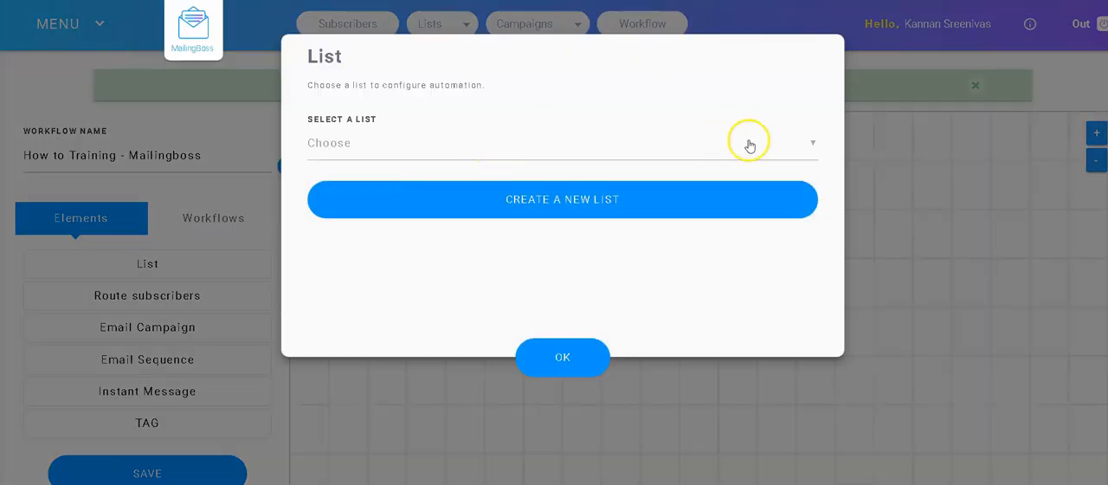
Step: Look through the existing subscriber lists available for the List element without choosing one
click(814, 144)
scroll(350, 311, down, 10)
scroll(460, 314, up, 10)
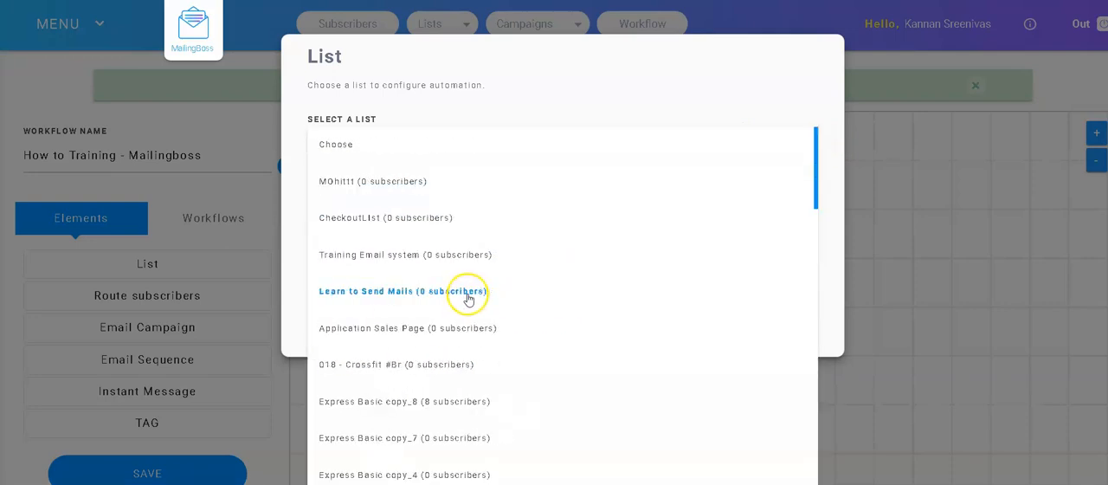
click(612, 54)
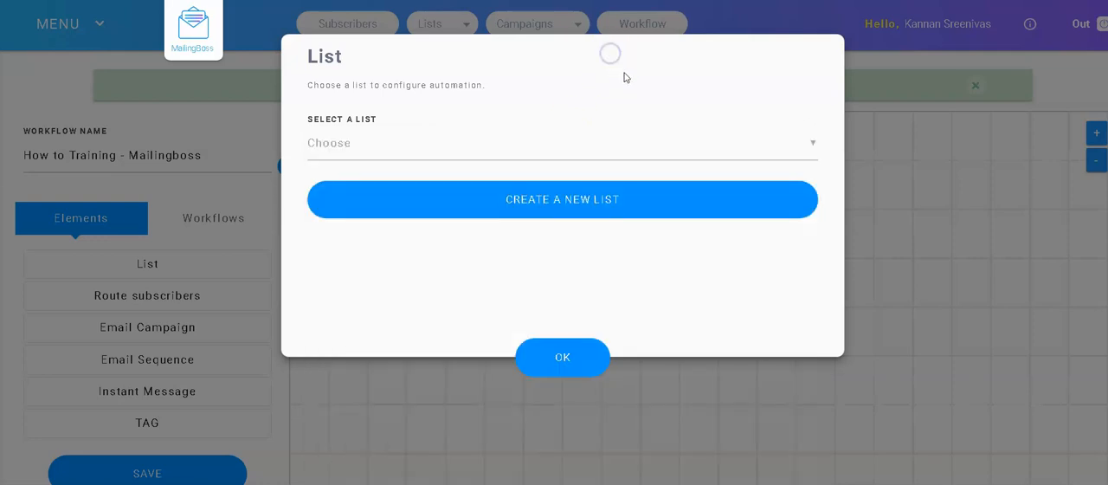
Step: Start a new subscriber list with "How to Training - Mailingboss" as its name, display name and description
click(543, 204)
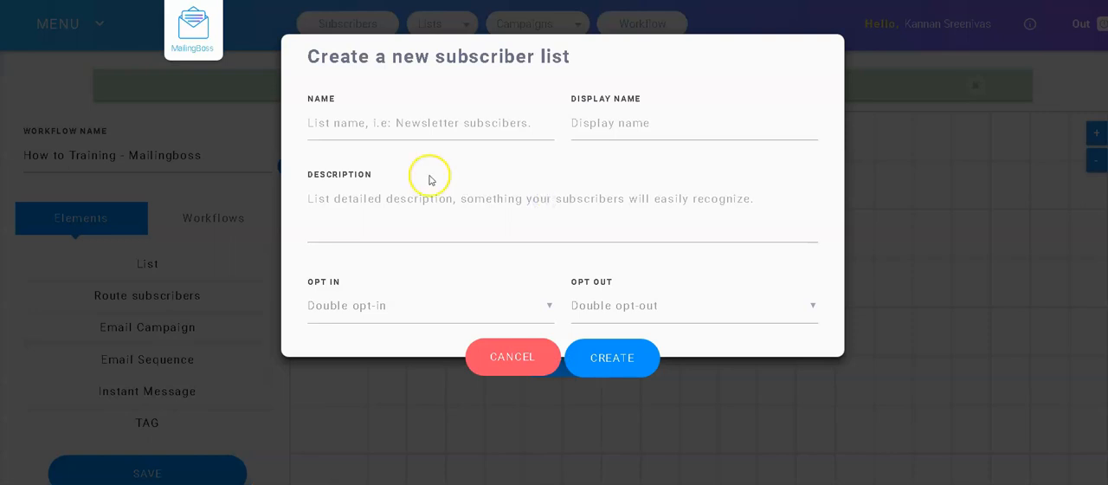
click(408, 124)
key(ctrl+v)
click(635, 126)
key(ctrl+v)
click(399, 205)
key(ctrl+v)
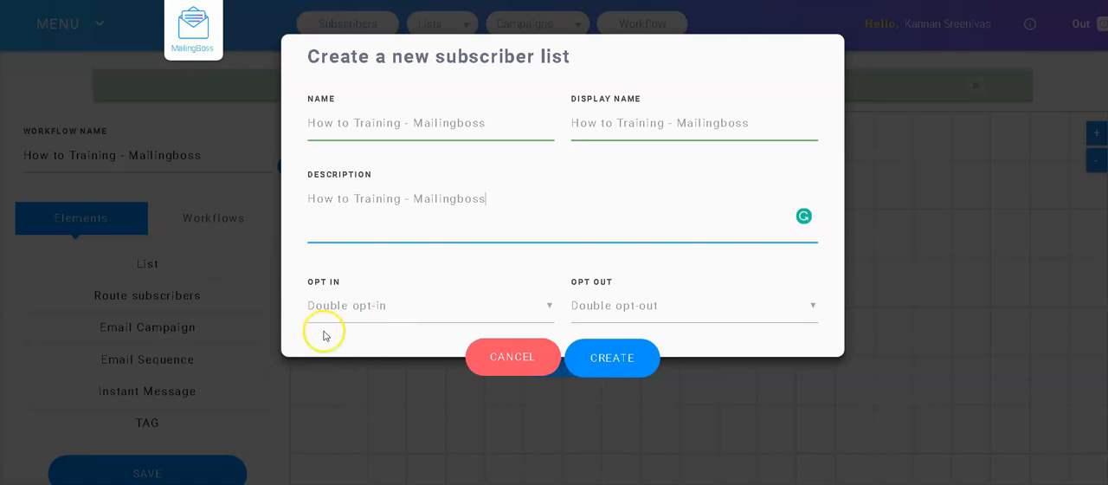
Step: Review the opt-in choices, keep Double opt-in and create the subscriber list
click(351, 315)
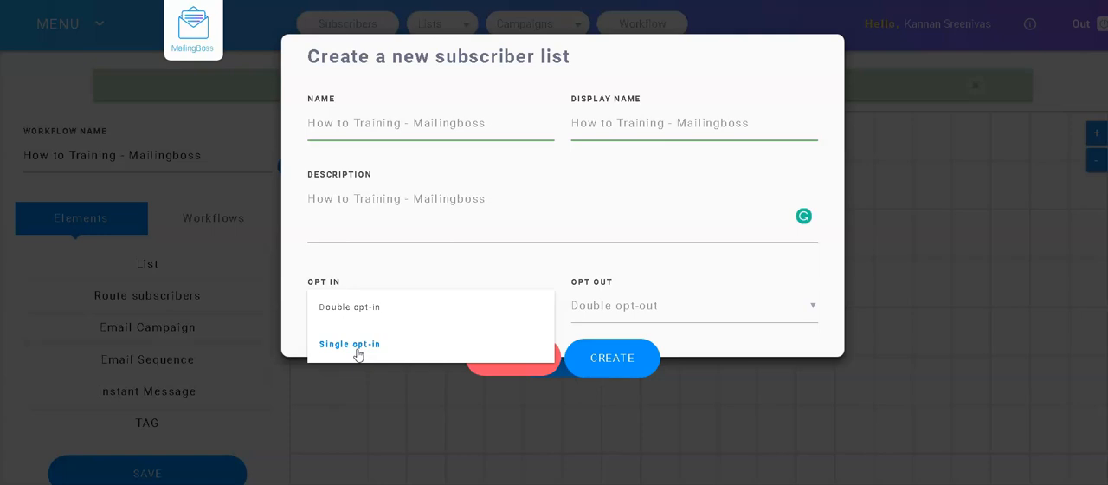
click(367, 309)
click(367, 310)
click(615, 362)
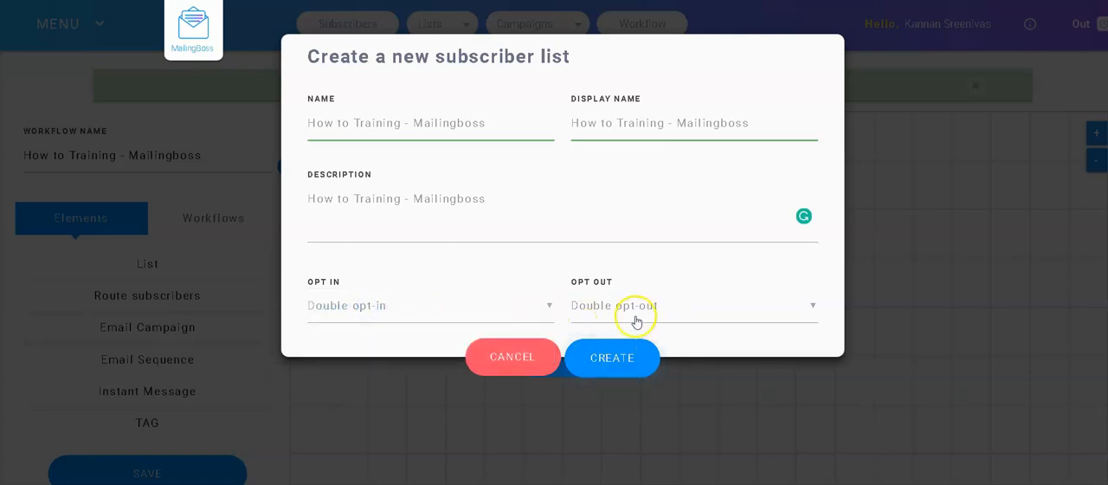
click(611, 362)
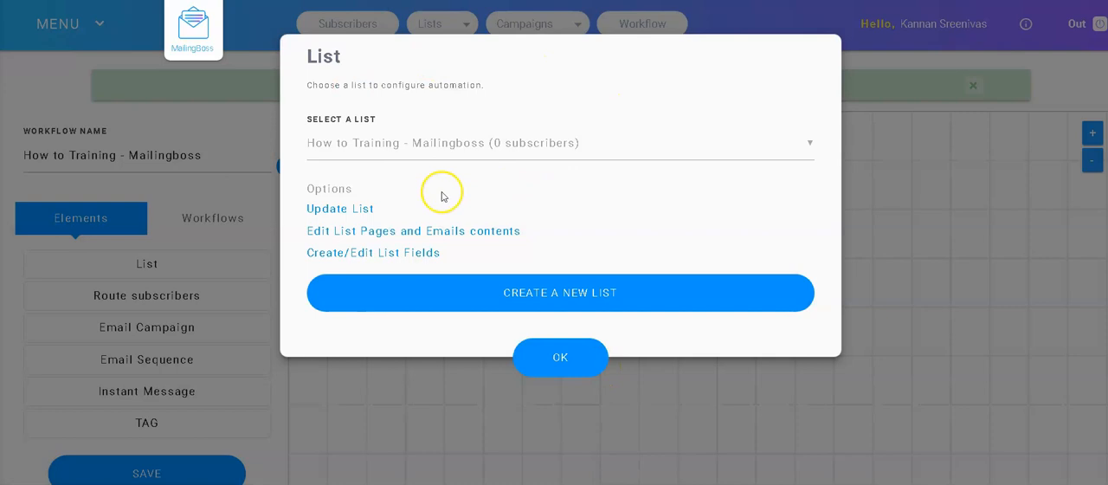
Step: Apply the new list to the List element and save the workflow
click(563, 362)
click(142, 470)
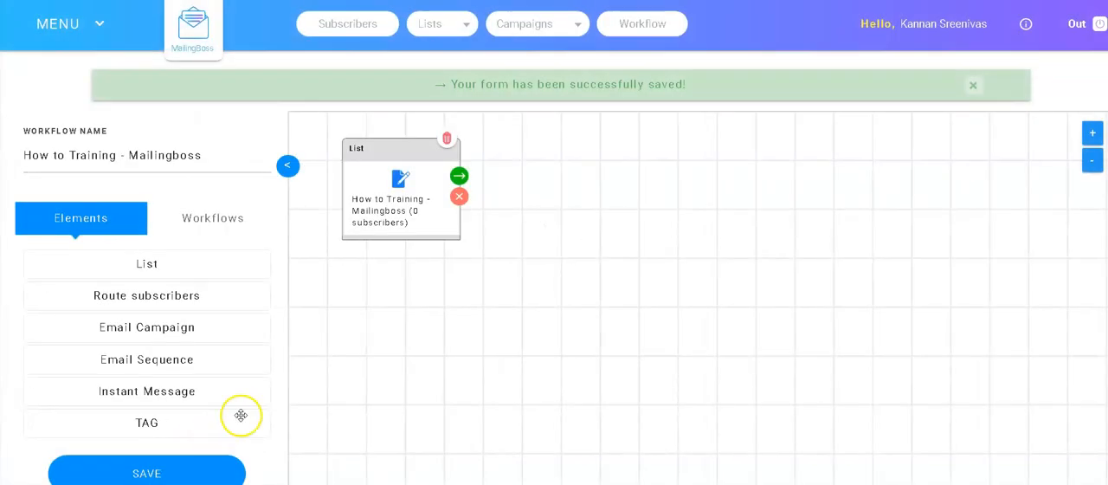
Step: Open the list's update page from the List element and examine the sender email choices in its advanced settings
click(398, 182)
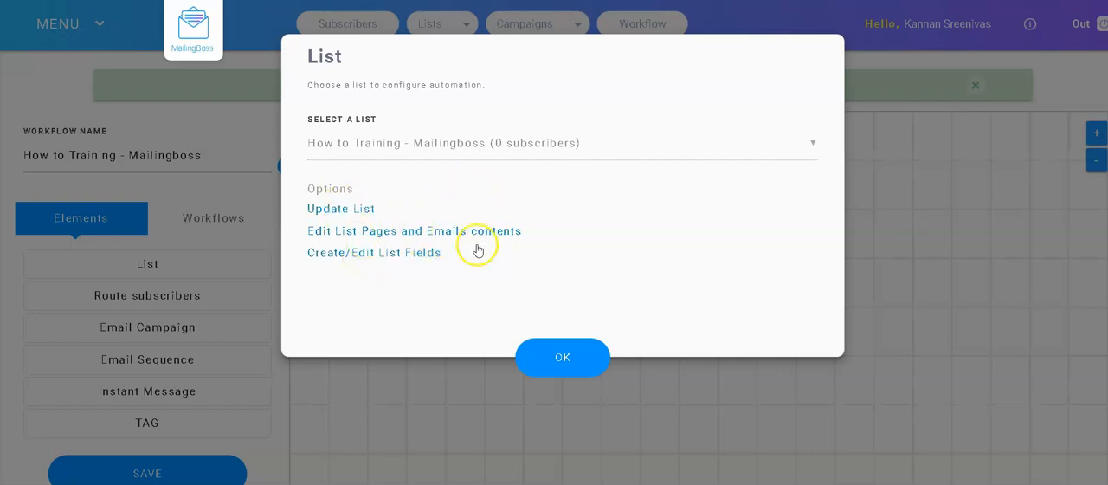
click(345, 215)
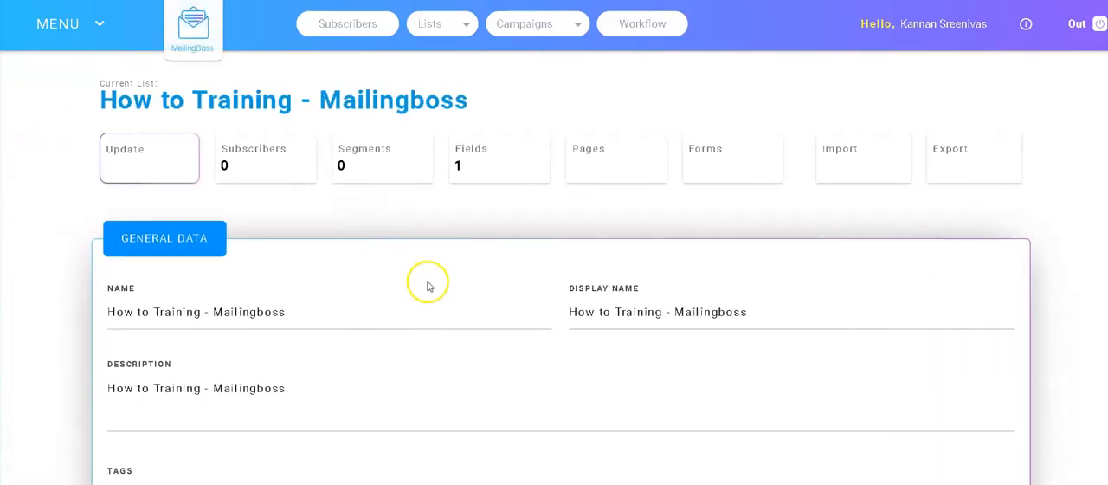
scroll(427, 286, down, 2)
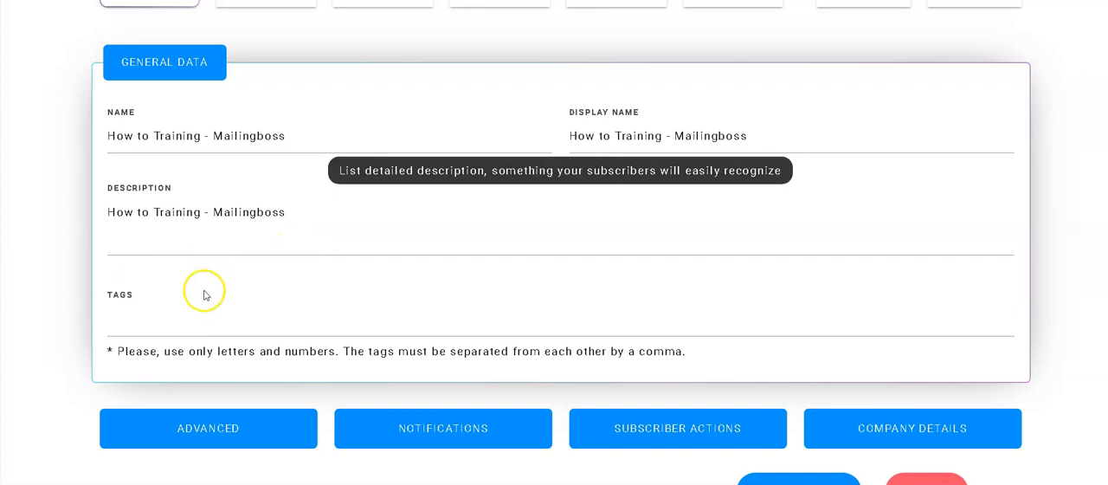
click(217, 431)
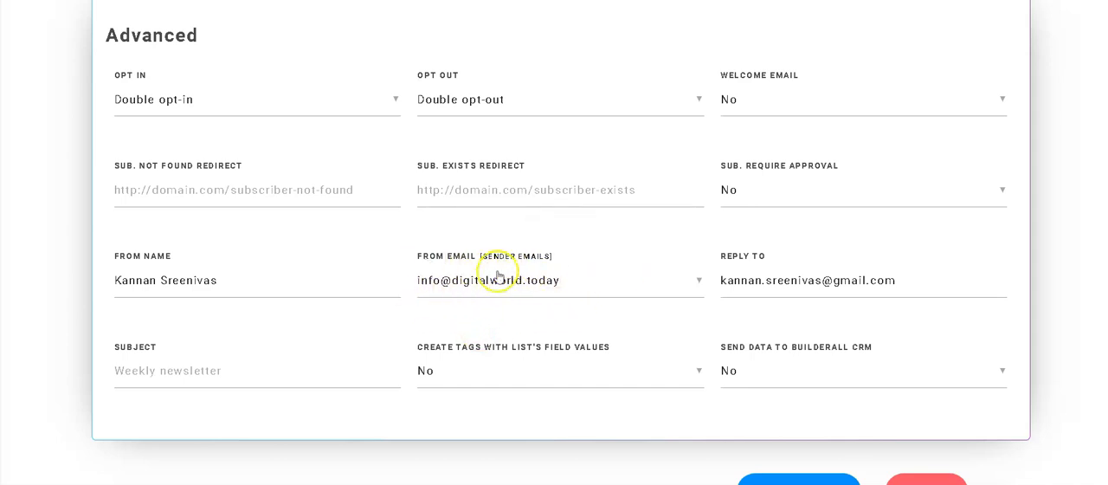
click(700, 284)
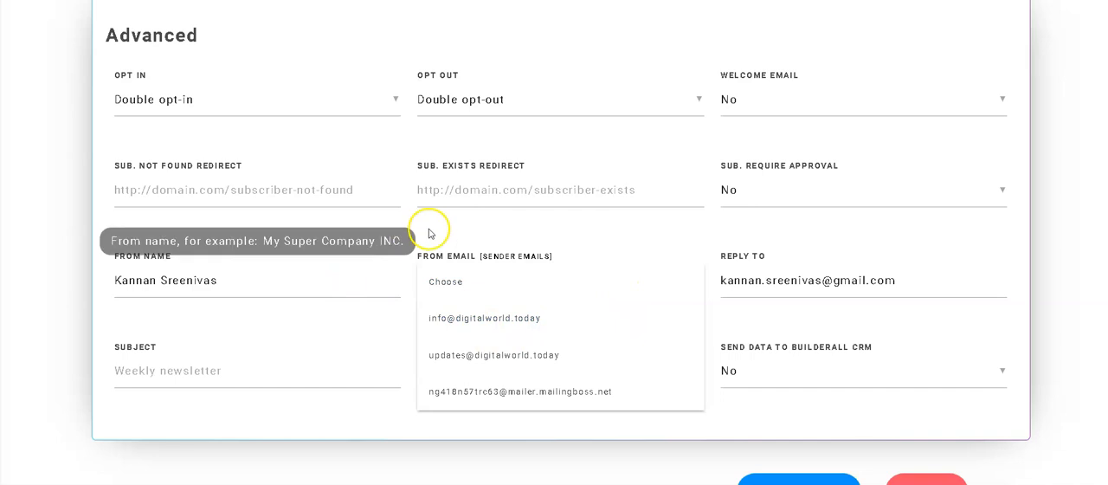
click(540, 223)
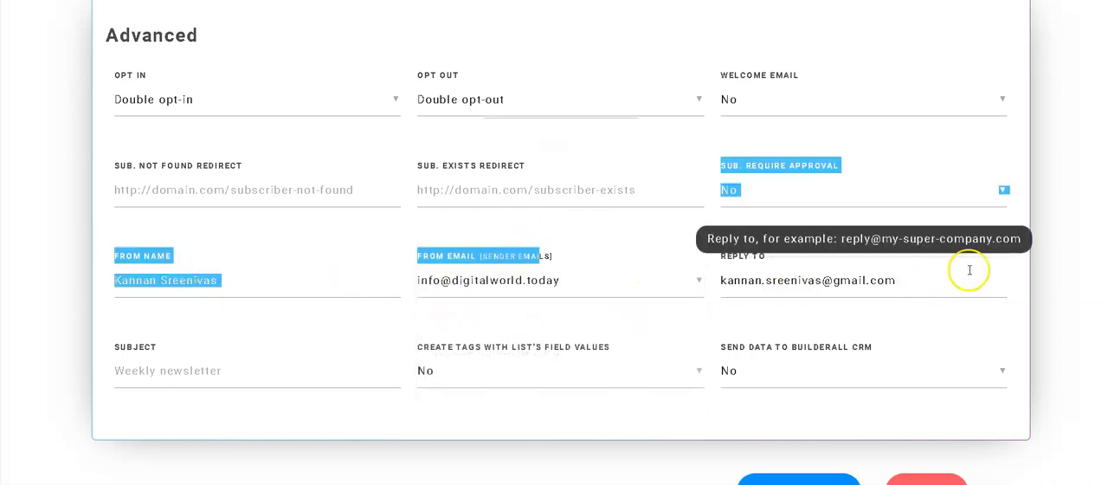
Step: Check the reply-to field, then in the notification settings try Yes for Subscribe and switch it to Choose
click(992, 285)
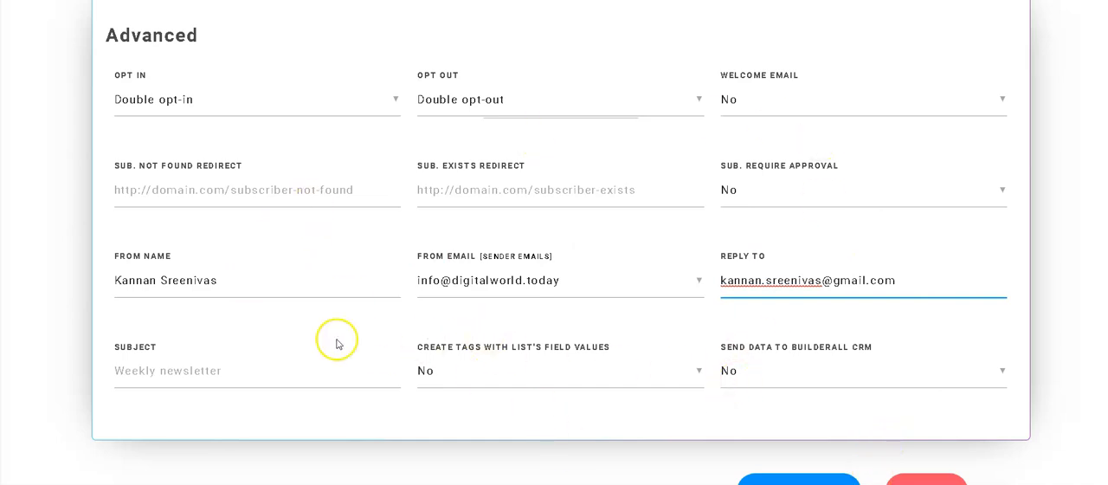
scroll(511, 217, up, 2)
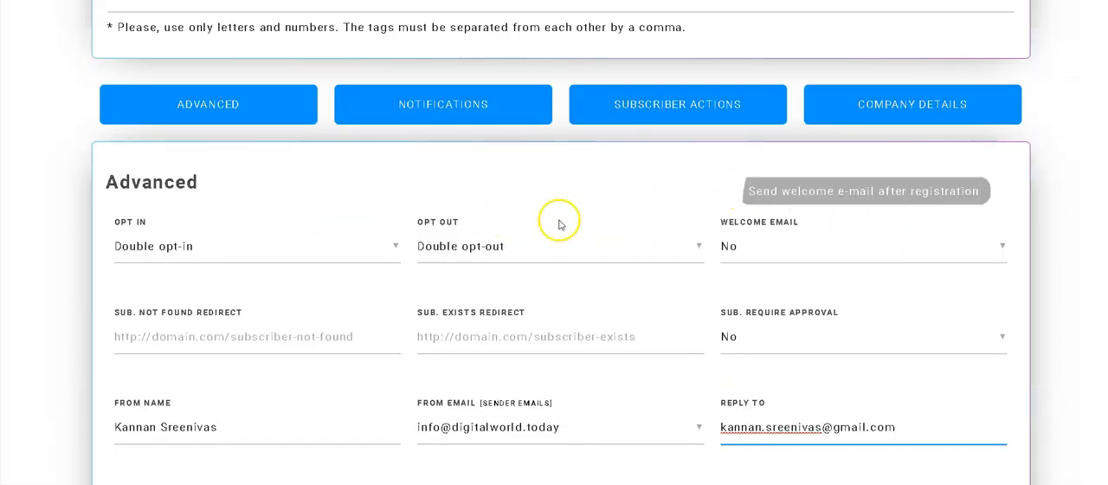
click(456, 116)
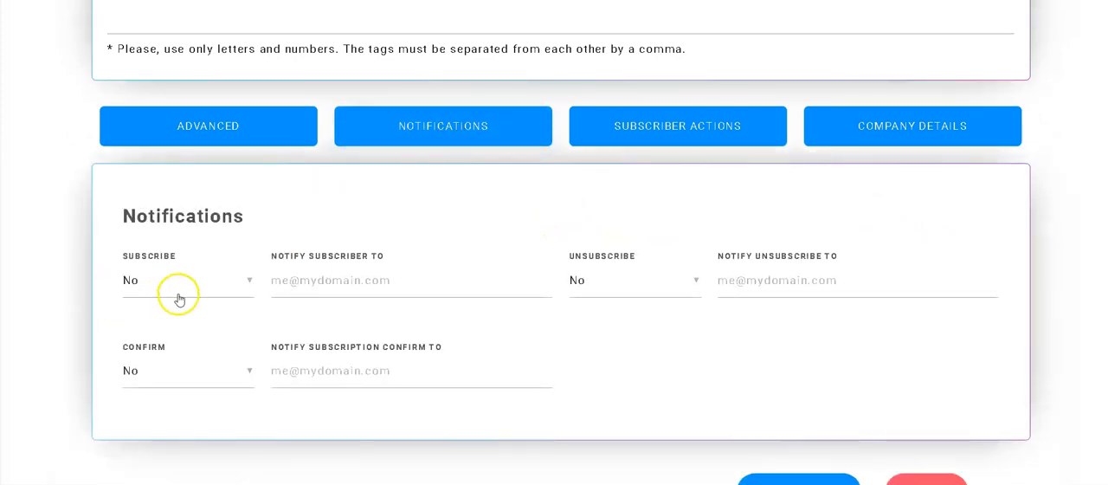
click(197, 290)
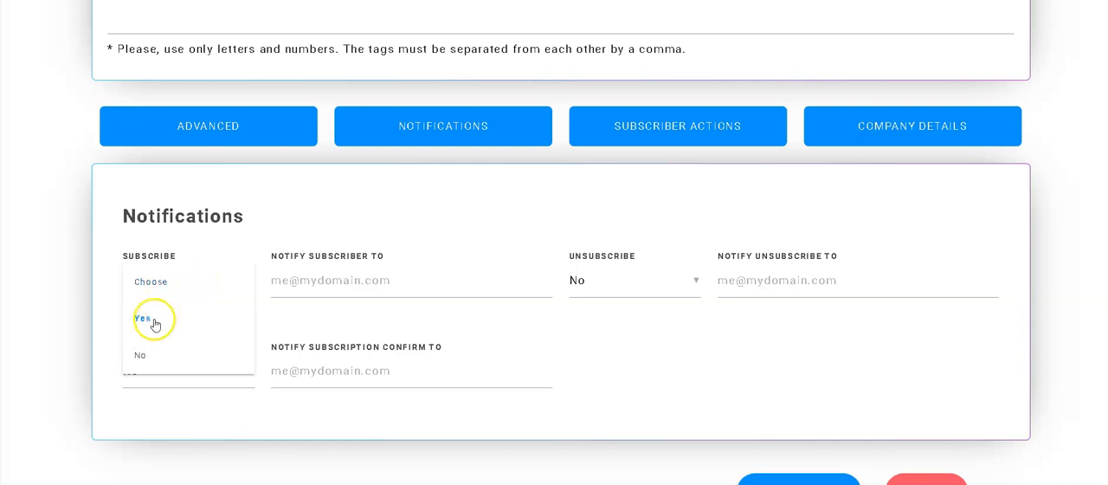
click(154, 321)
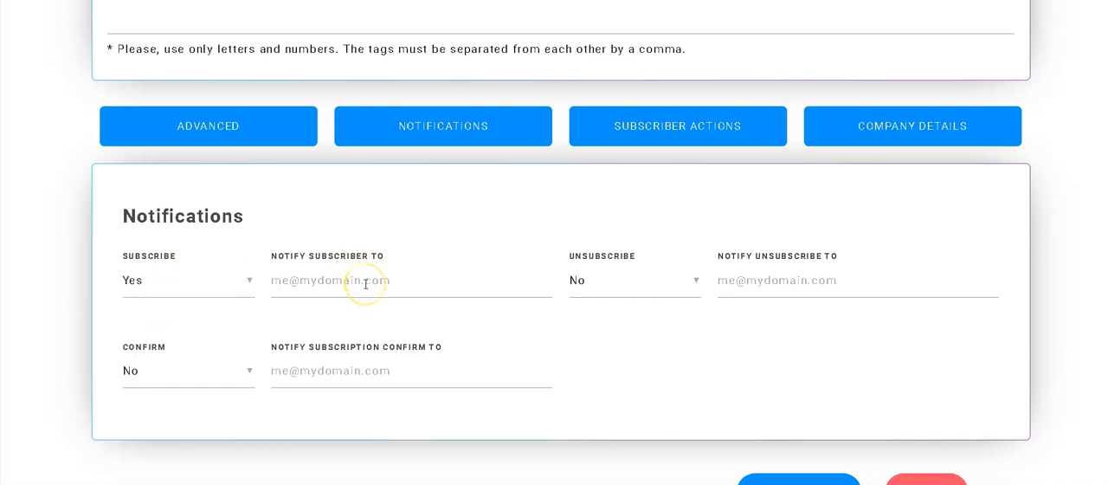
click(248, 287)
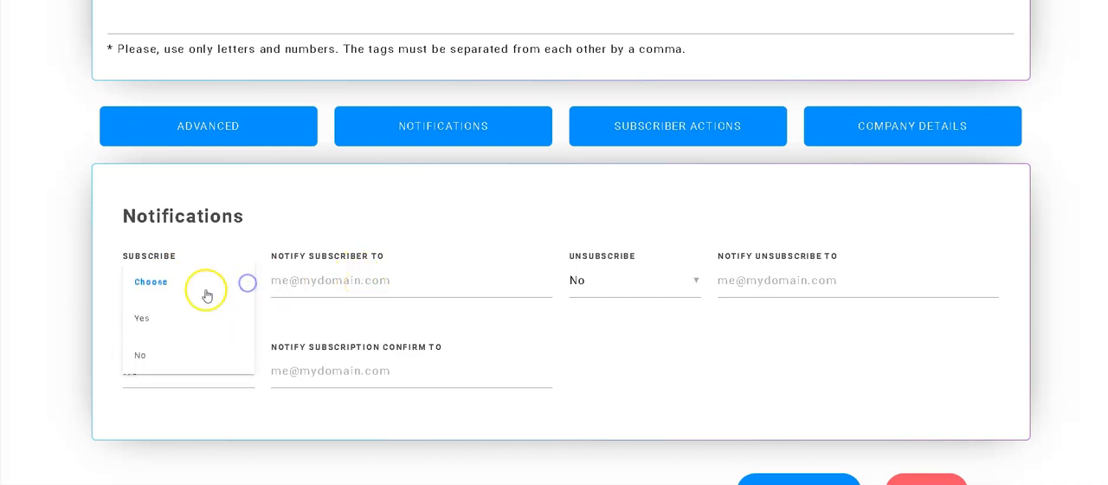
click(155, 284)
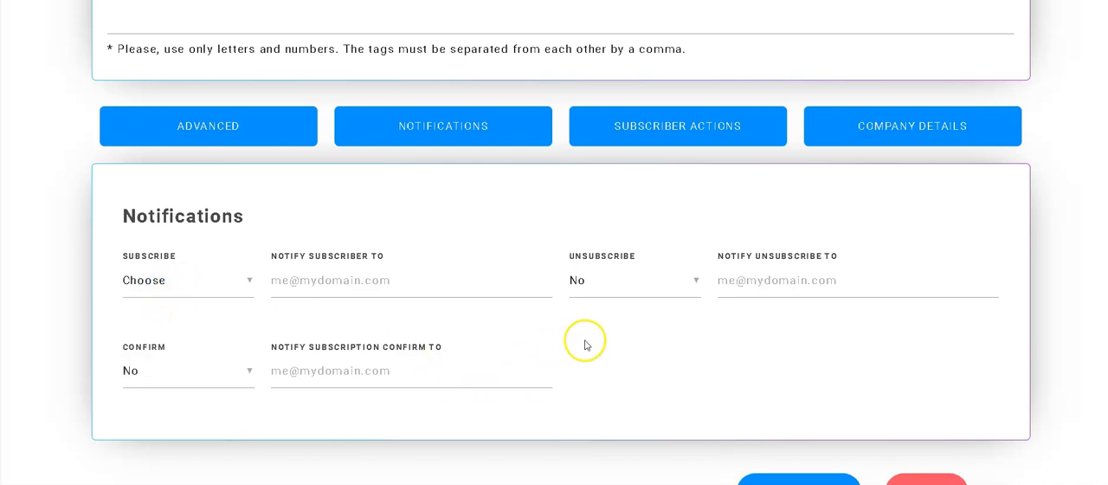
Step: Examine the list's subscriber actions for subscribing and unsubscribing
click(701, 132)
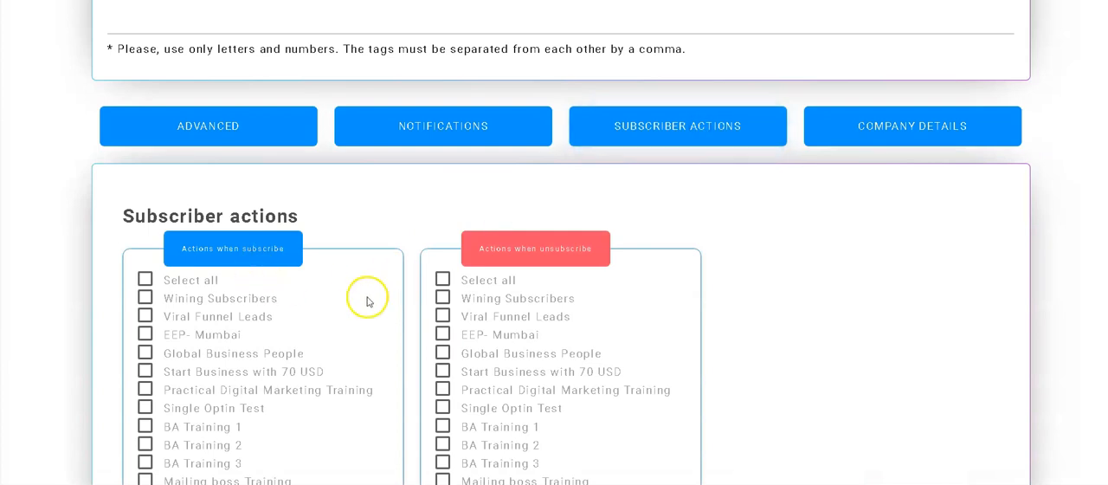
scroll(443, 318, down, 3)
scroll(442, 318, down, 3)
scroll(389, 291, up, 7)
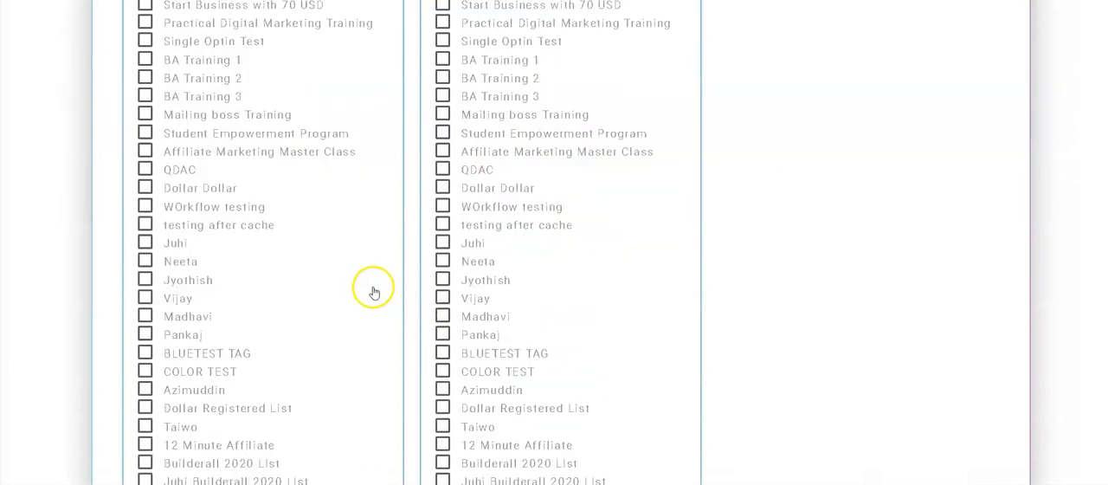
scroll(374, 293, up, 1)
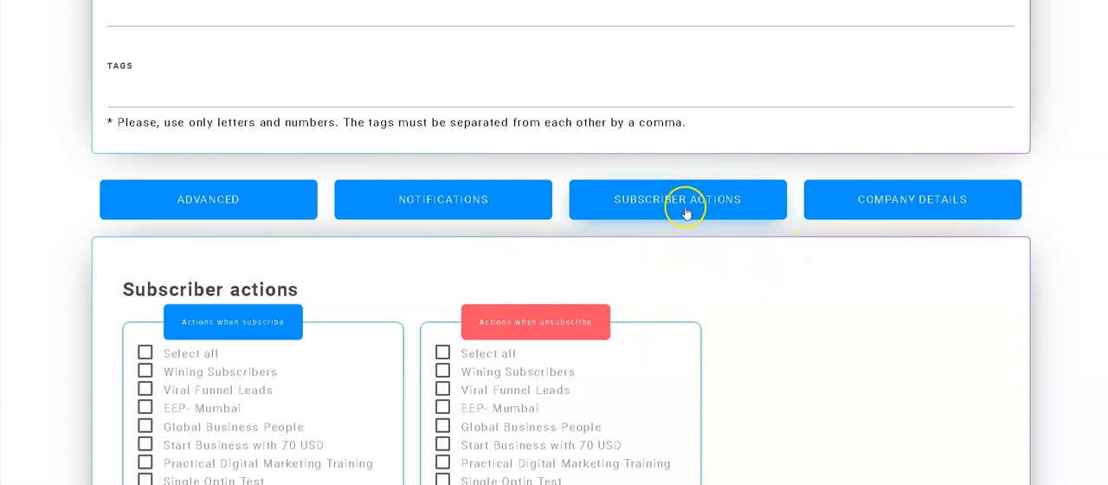
Step: Review the list's company details, including address, contact and website fields, and its general data
click(916, 202)
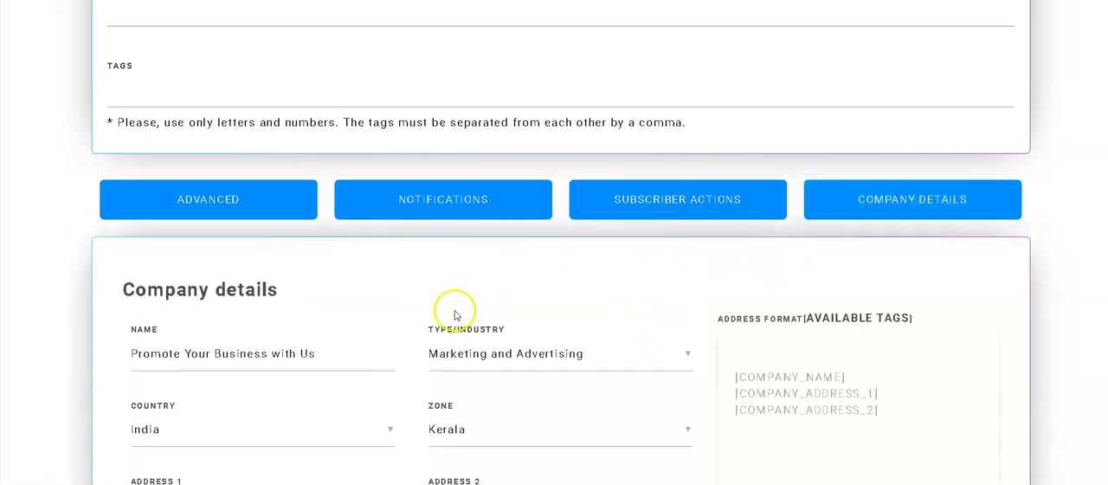
scroll(456, 315, down, 2)
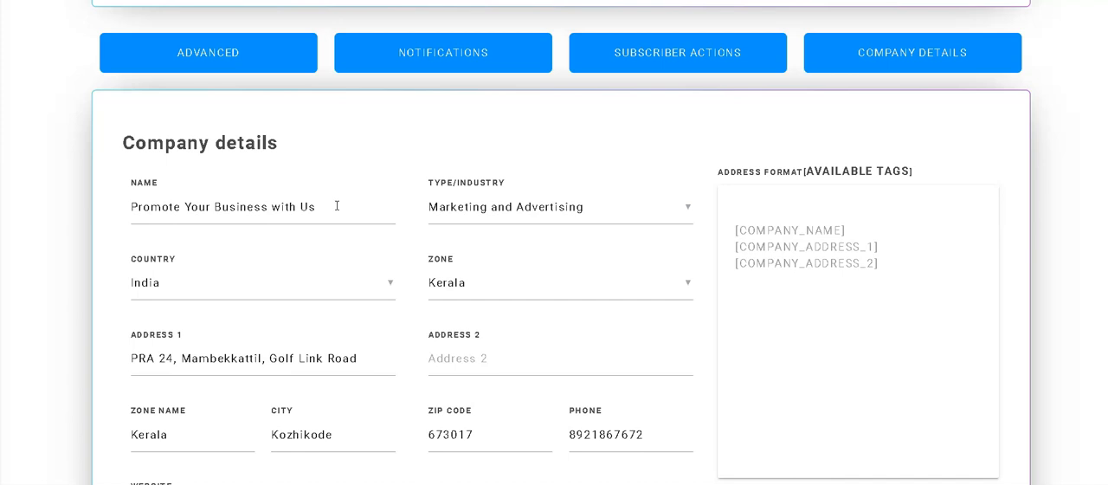
scroll(379, 148, up, 15)
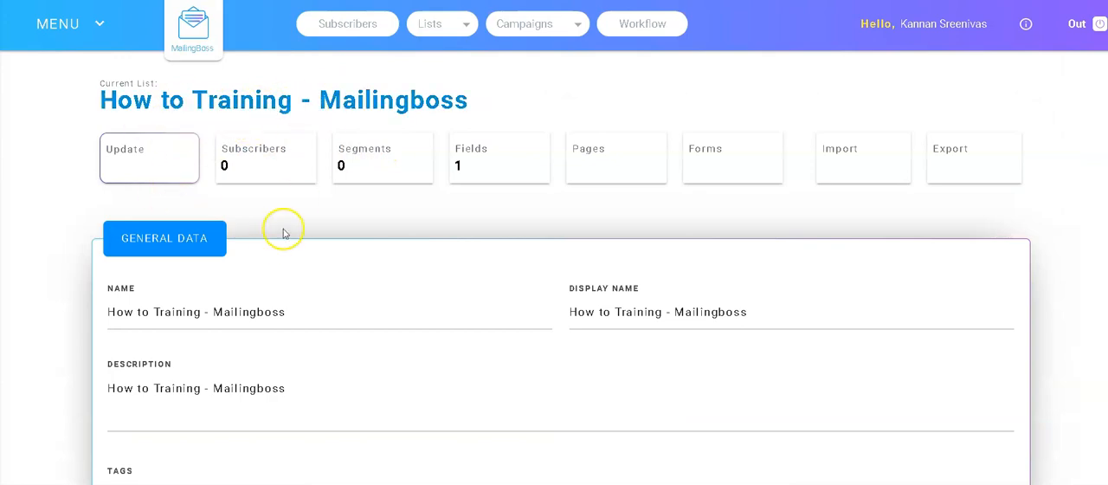
scroll(294, 229, down, 5)
scroll(303, 228, down, 3)
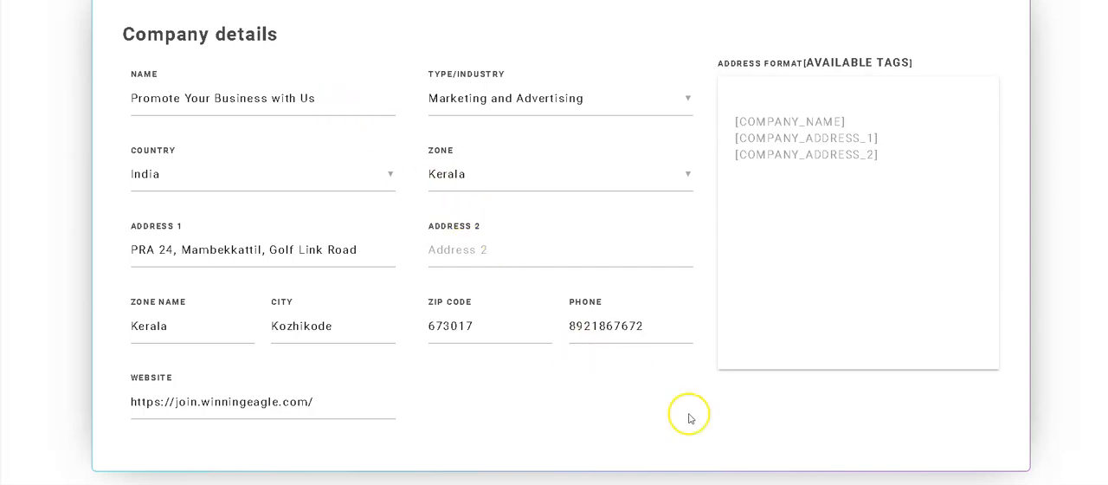
scroll(754, 426, down, 1)
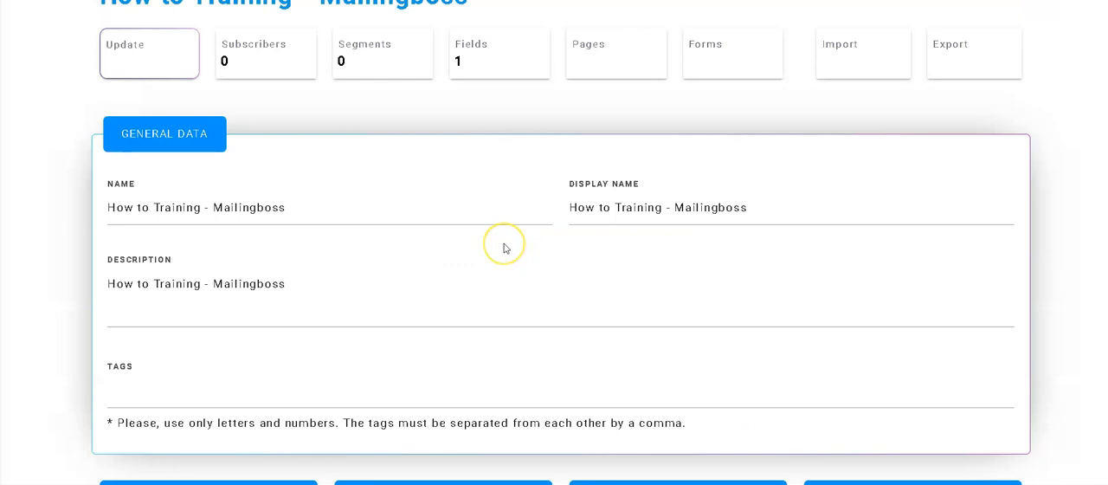
scroll(502, 245, up, 2)
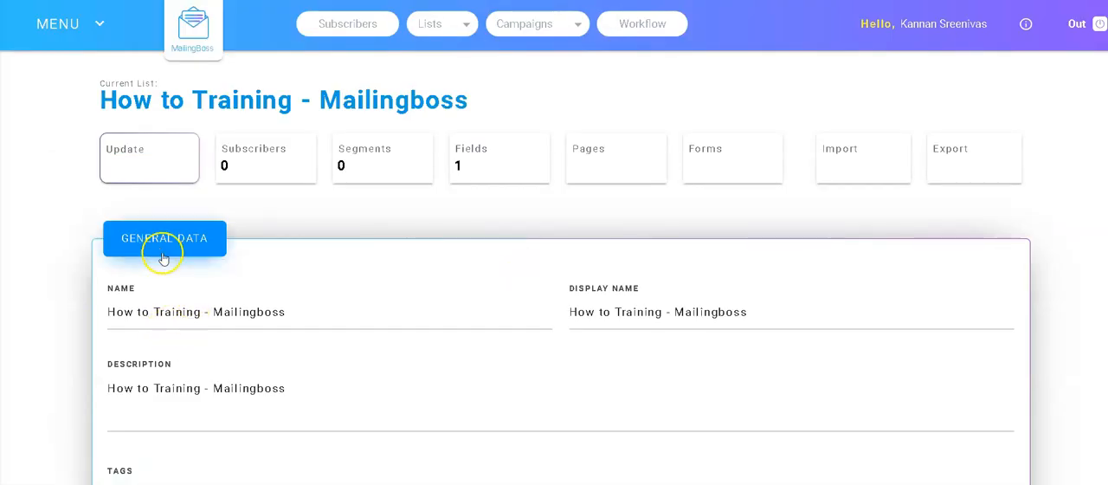
Step: Open the list's custom fields page and add a new text field
click(495, 170)
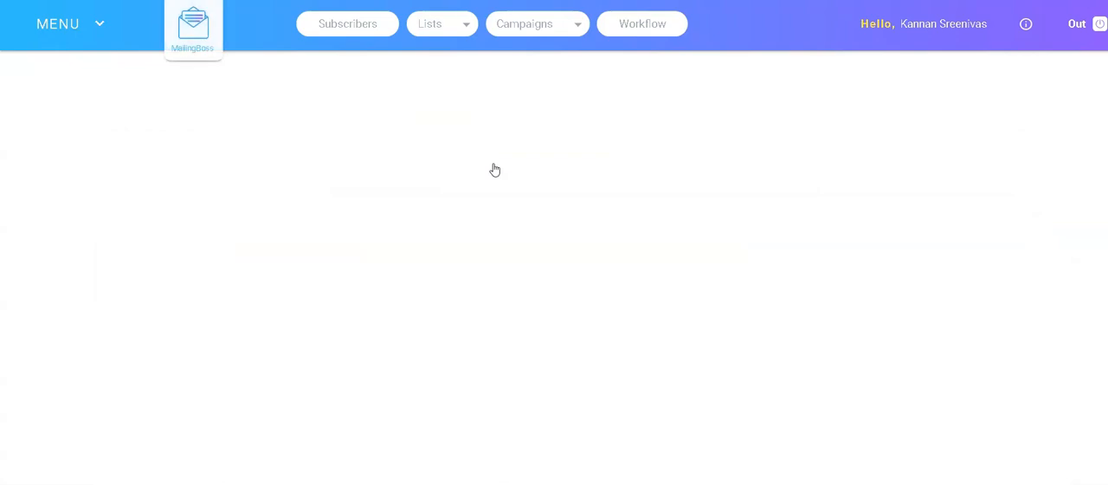
scroll(530, 252, down, 1)
scroll(528, 252, down, 1)
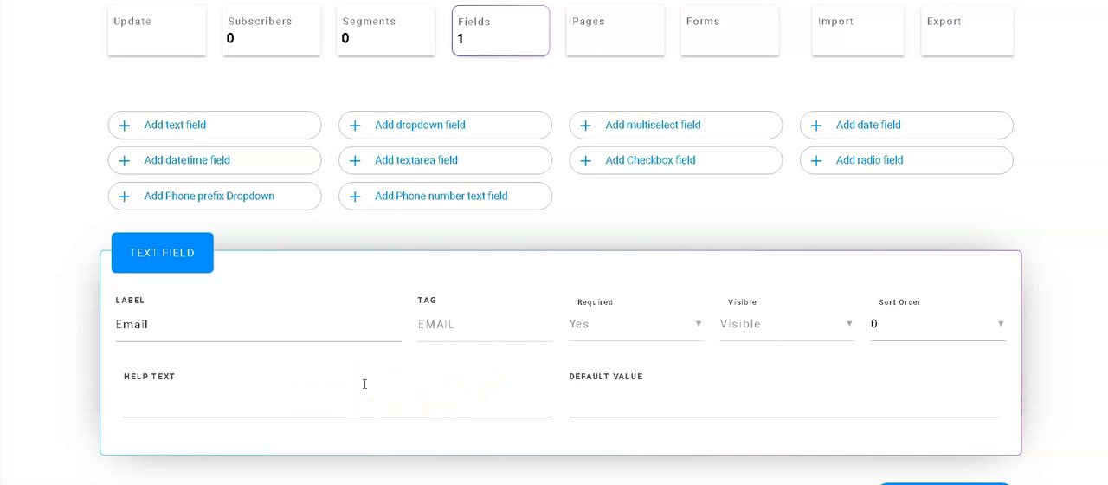
scroll(464, 314, up, 3)
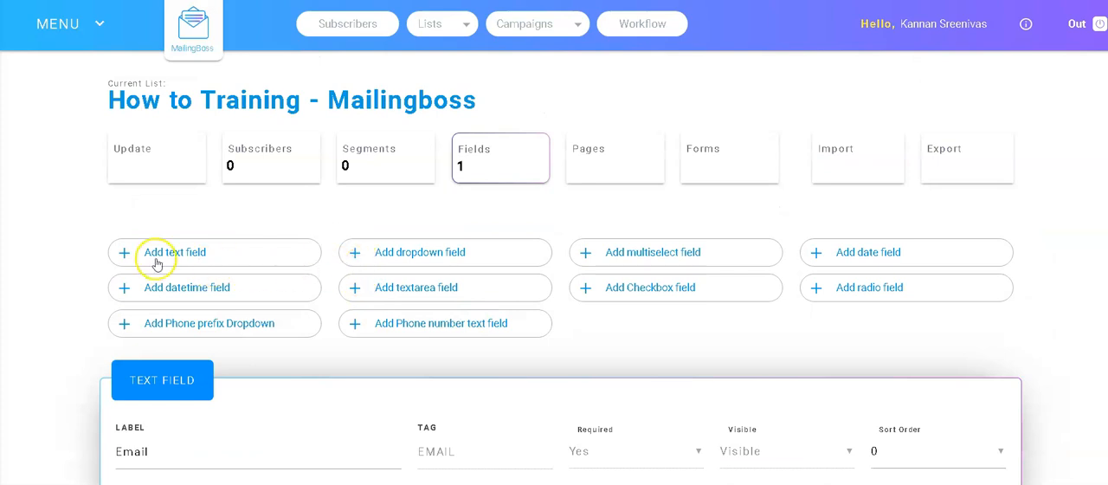
scroll(242, 227, down, 1)
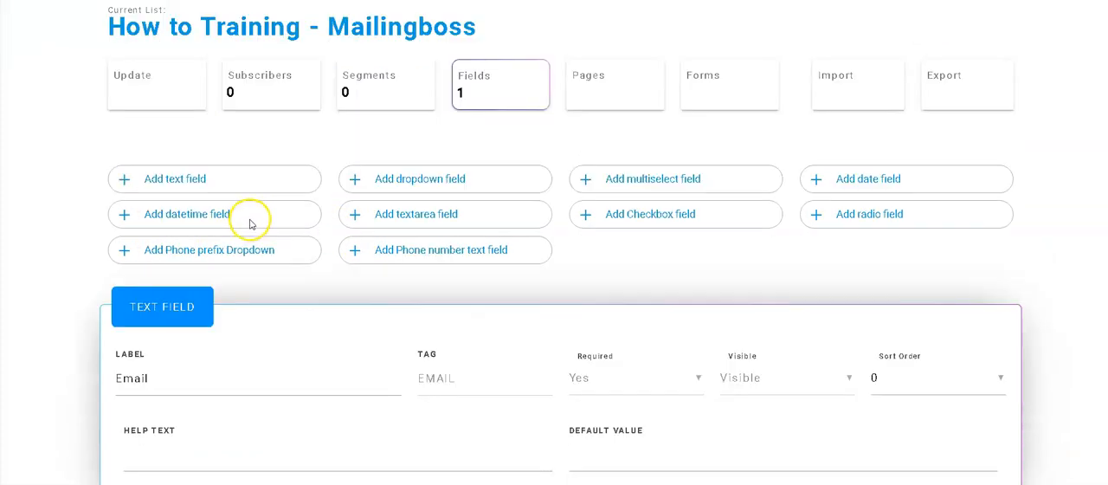
click(144, 184)
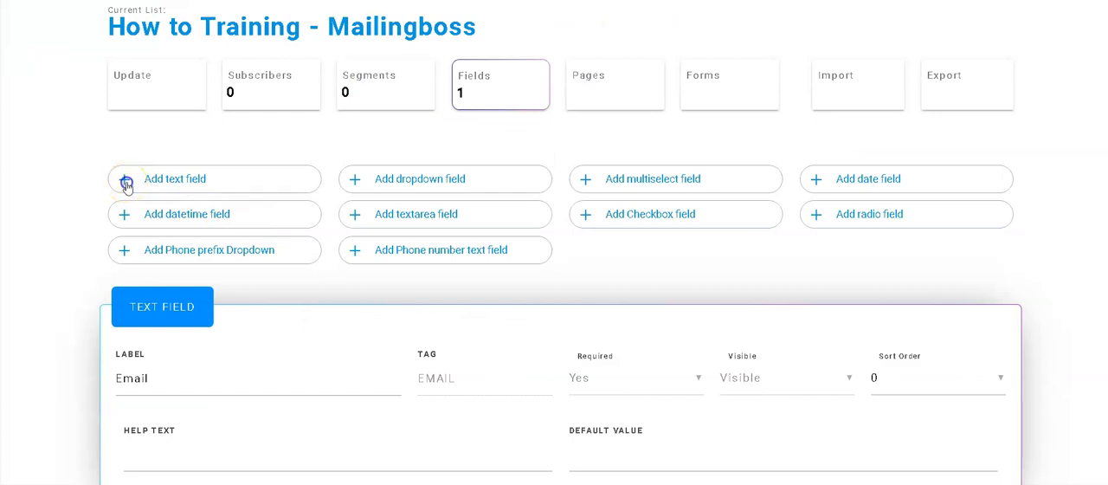
click(126, 183)
scroll(381, 285, down, 3)
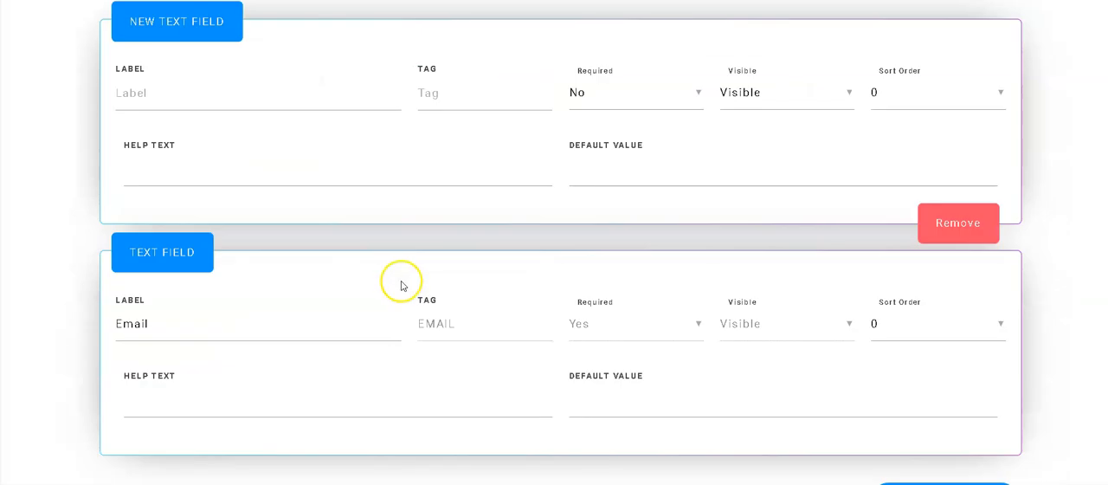
scroll(520, 290, up, 2)
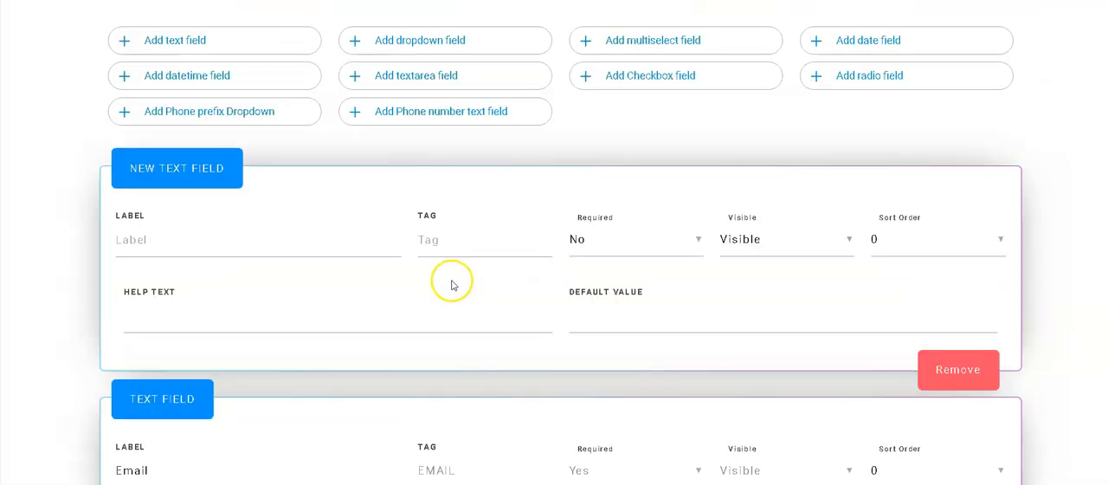
scroll(451, 284, up, 1)
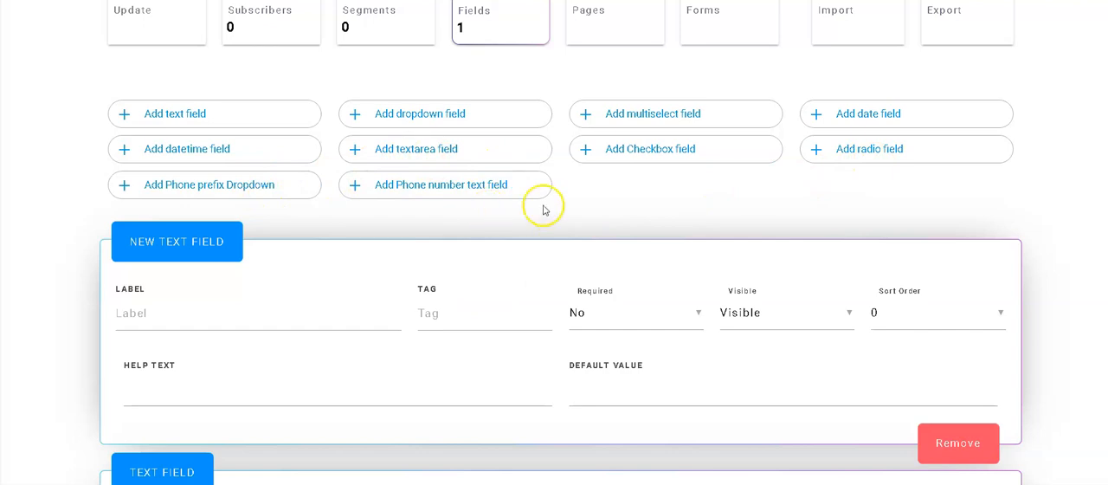
scroll(317, 269, down, 1)
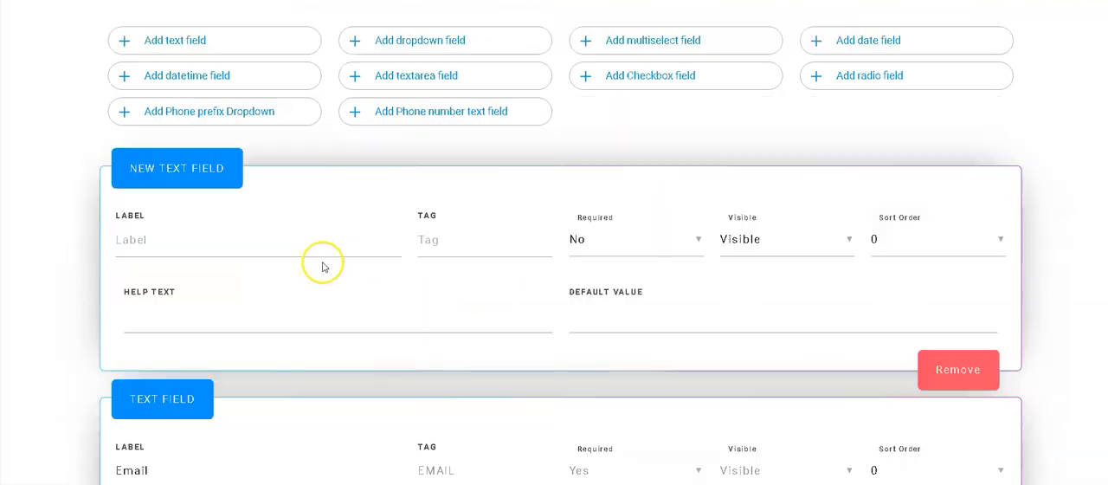
Step: Label the new text field Name with the tag FNAME, make it required and save the list's fields
click(261, 242)
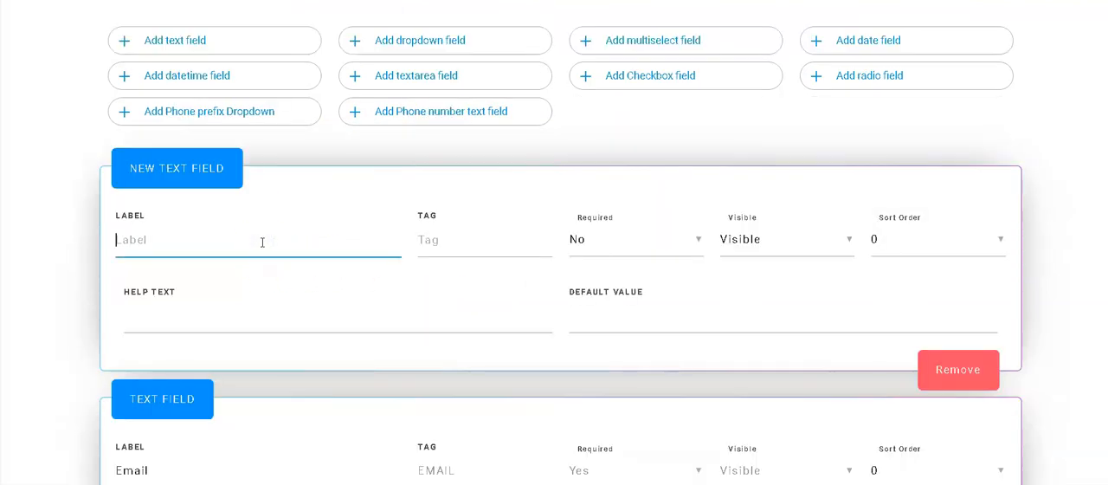
text(Name)
key(Tab)
text(FN)
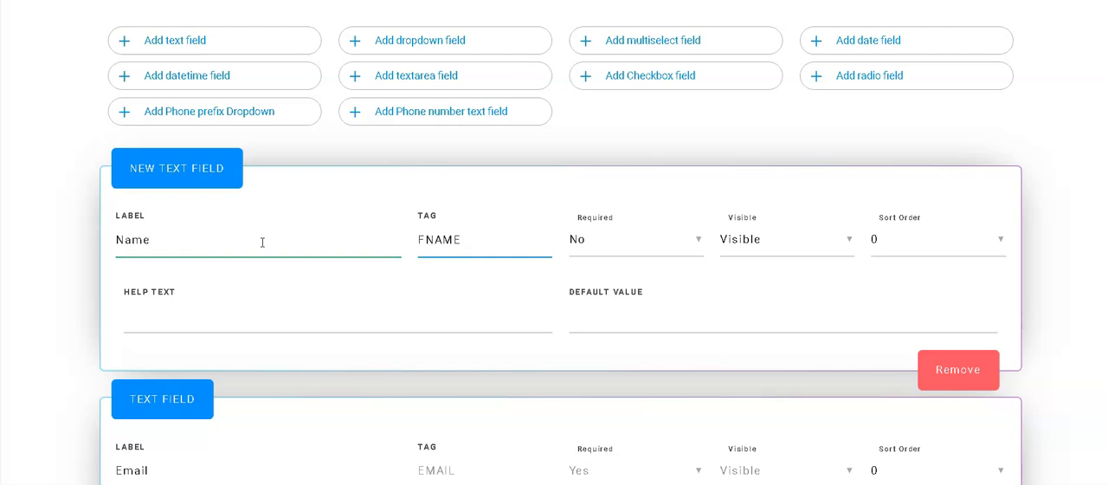
click(596, 248)
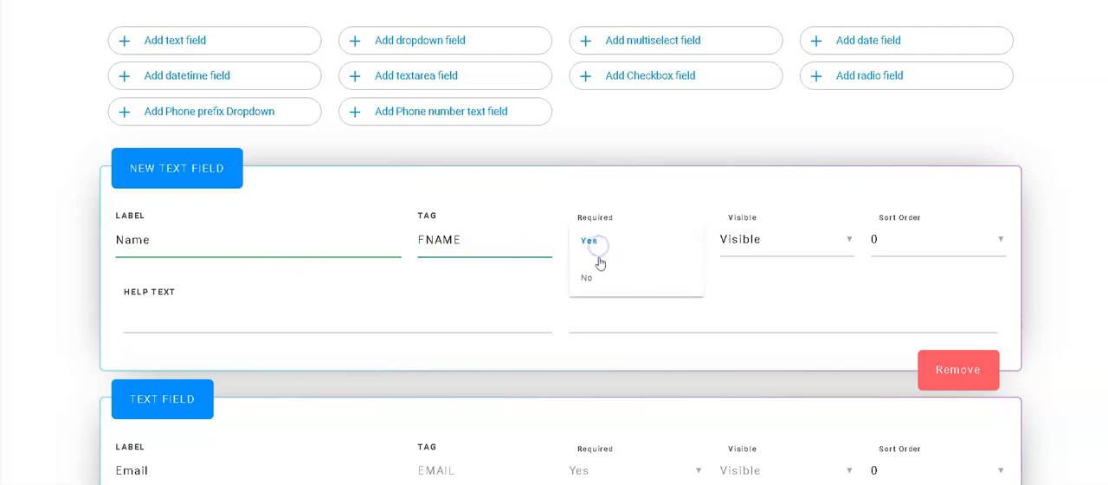
click(597, 243)
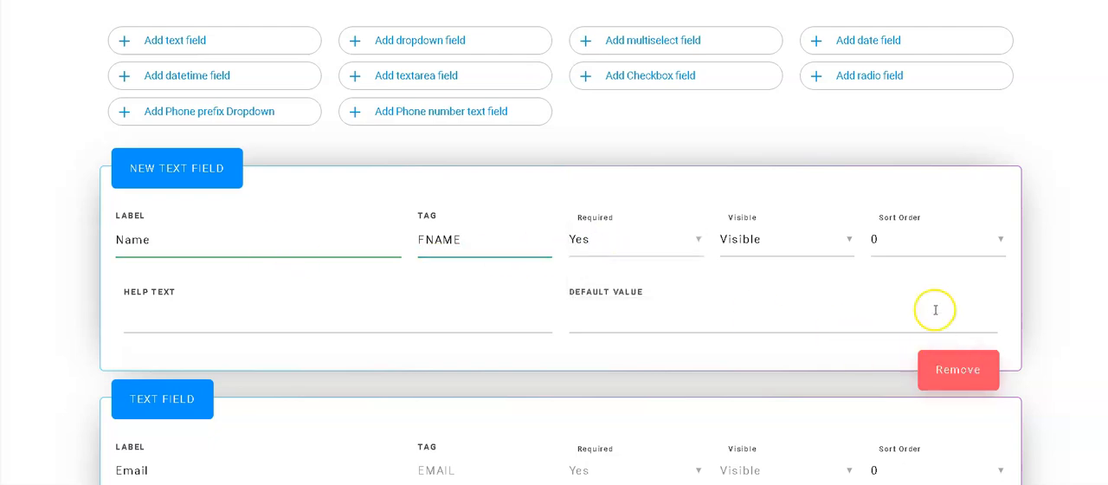
scroll(976, 255, down, 2)
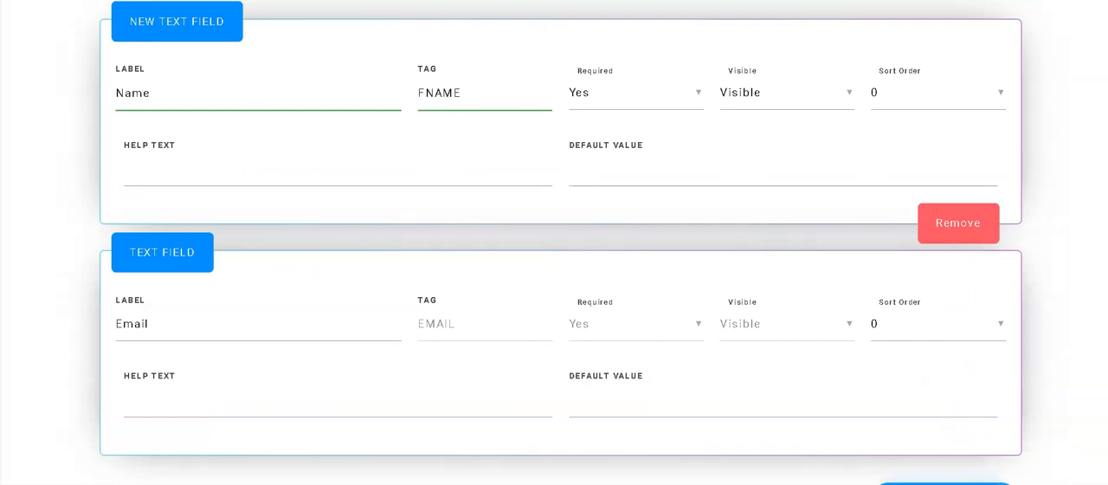
click(946, 484)
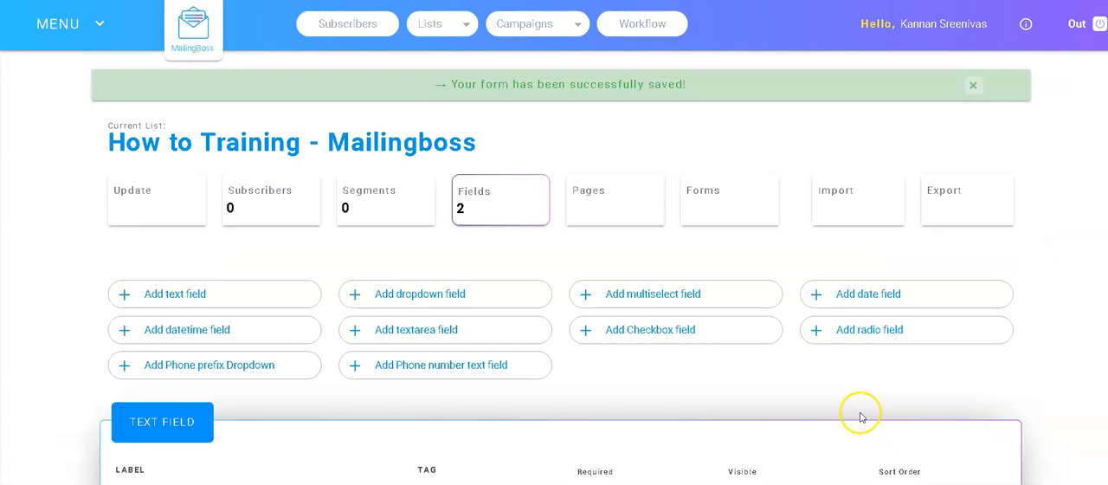
Step: Set the sort order to 1 for the Name field and 2 for the Email field, and save the list's fields
scroll(606, 333, down, 4)
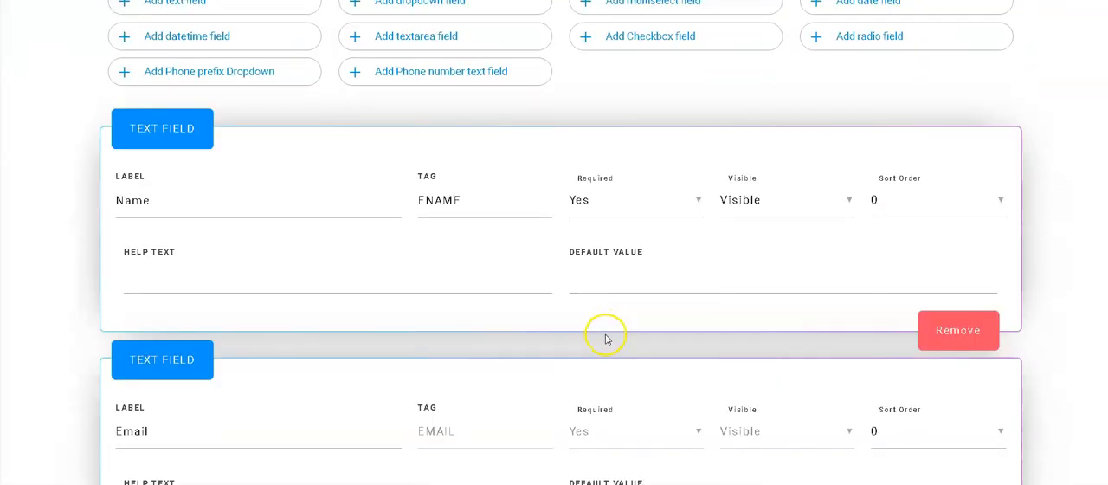
scroll(829, 250, down, 1)
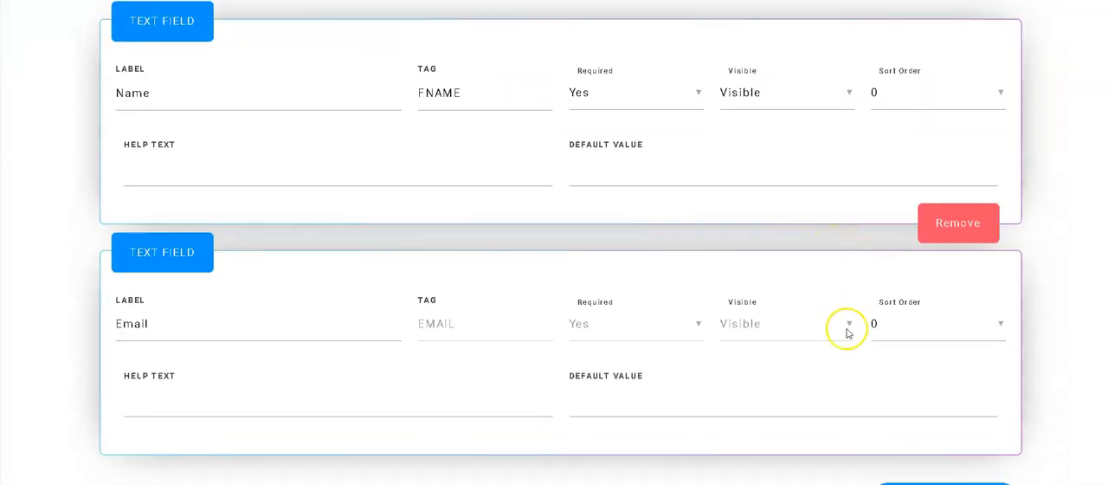
scroll(892, 147, up, 1)
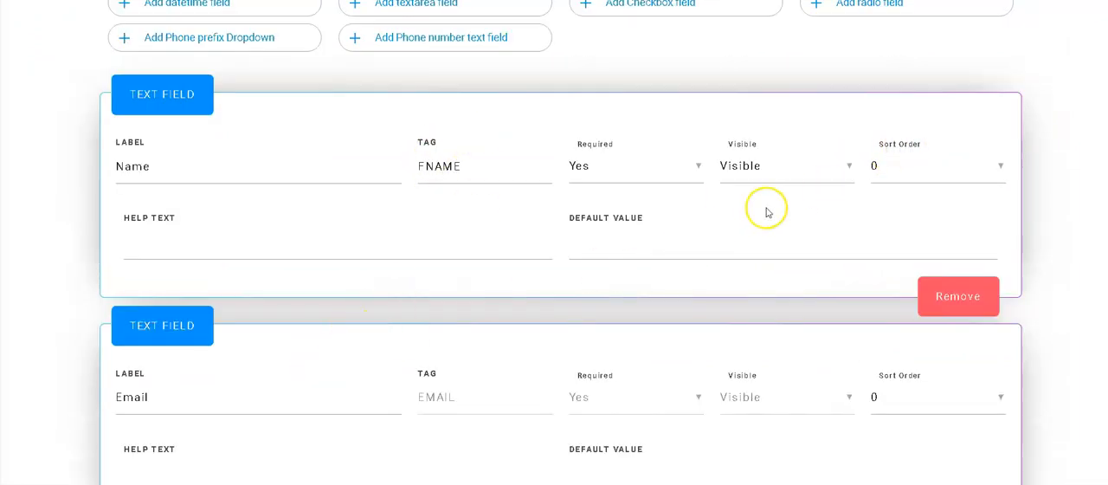
click(1002, 167)
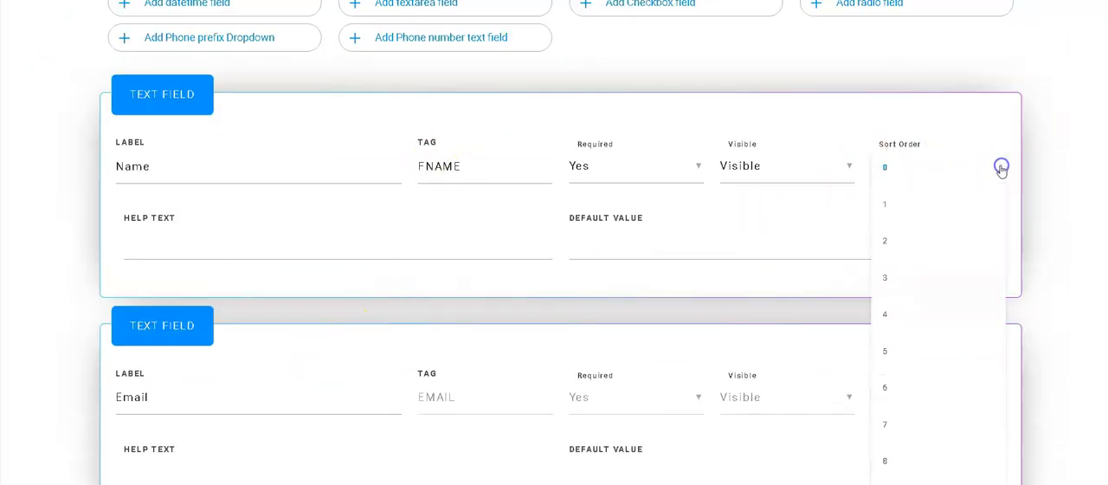
click(892, 208)
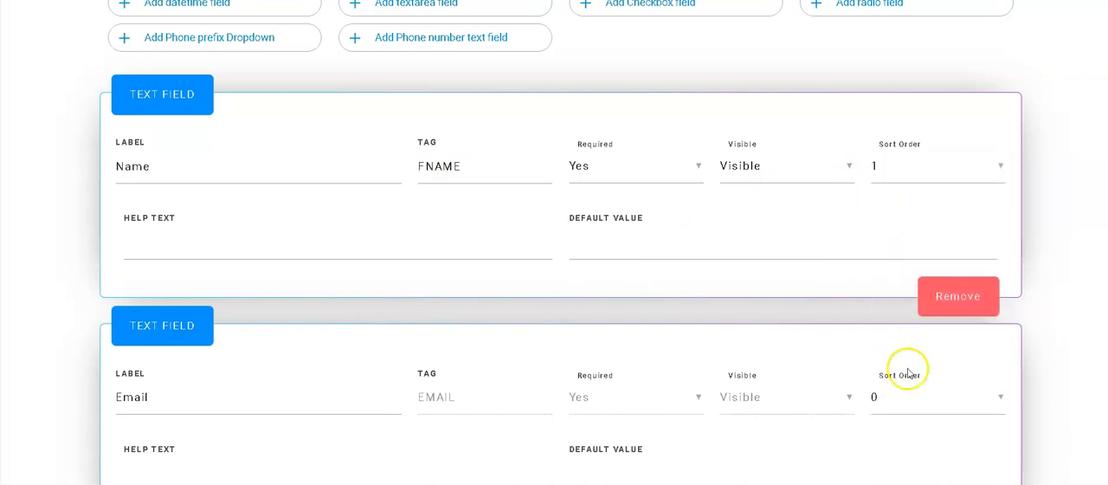
click(1001, 398)
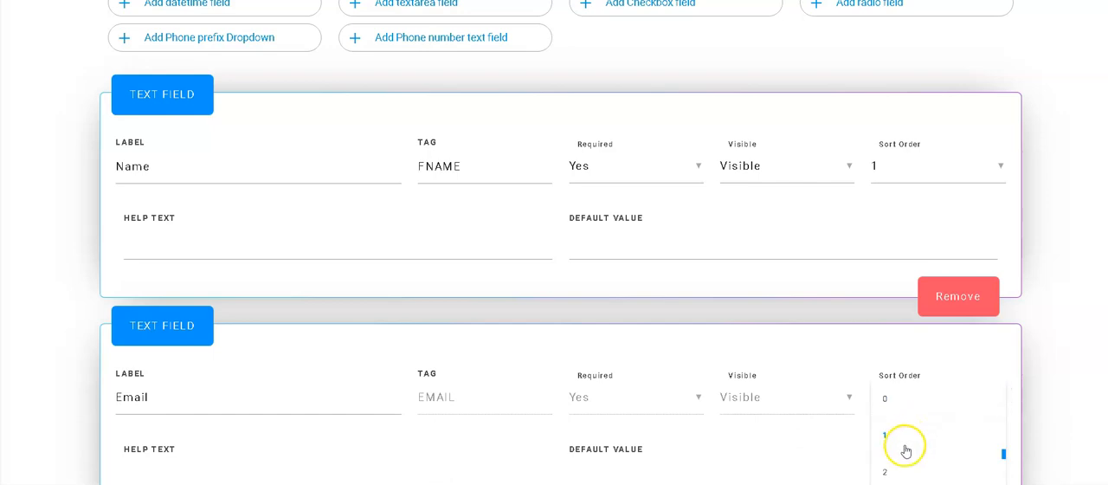
click(887, 470)
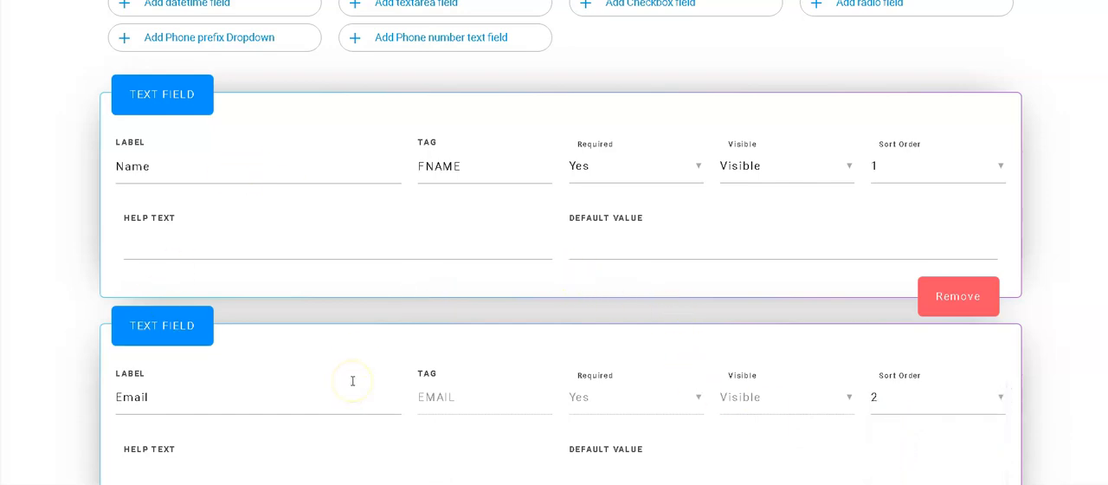
scroll(398, 341, down, 1)
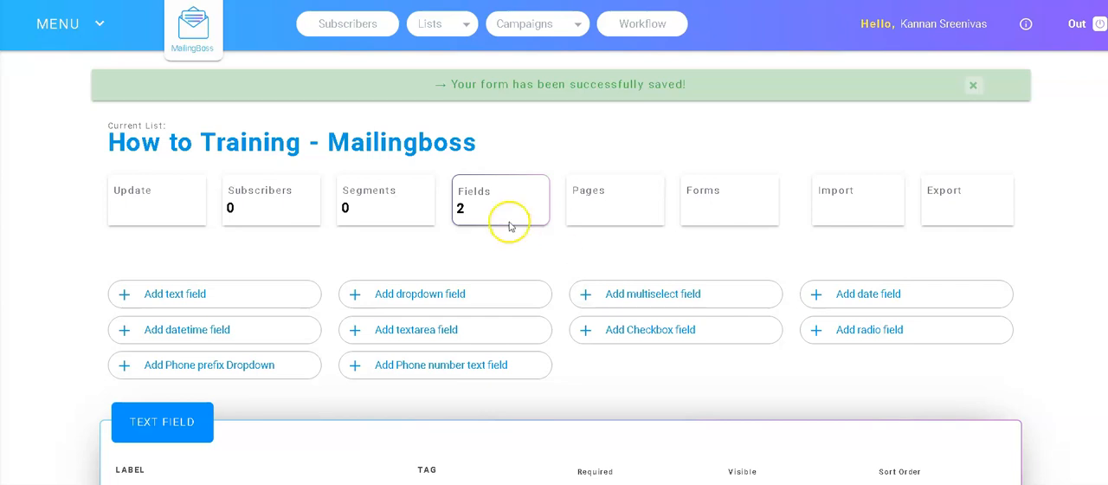
Step: Open the Subscribe confirm email from the list's pages and emails for editing
scroll(644, 212, down, 2)
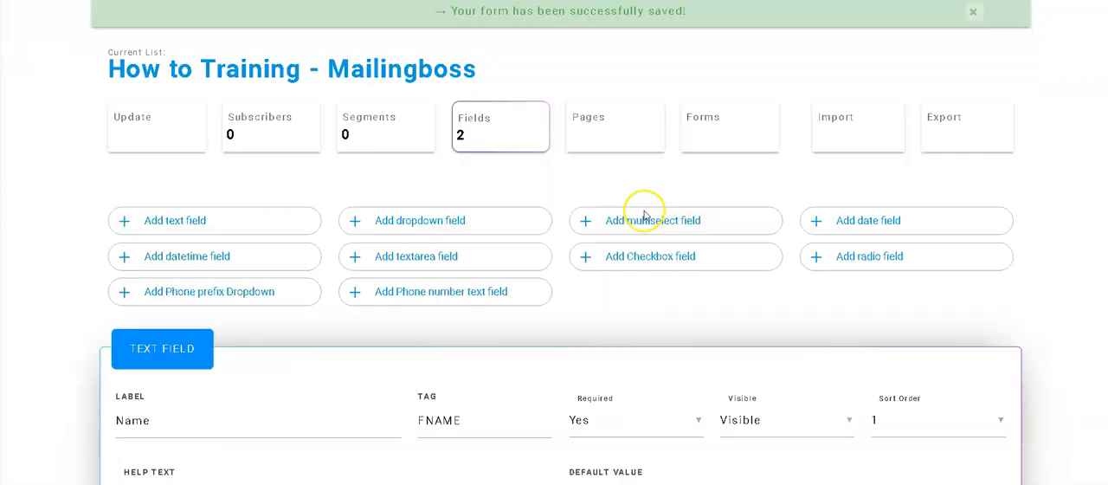
scroll(644, 214, up, 2)
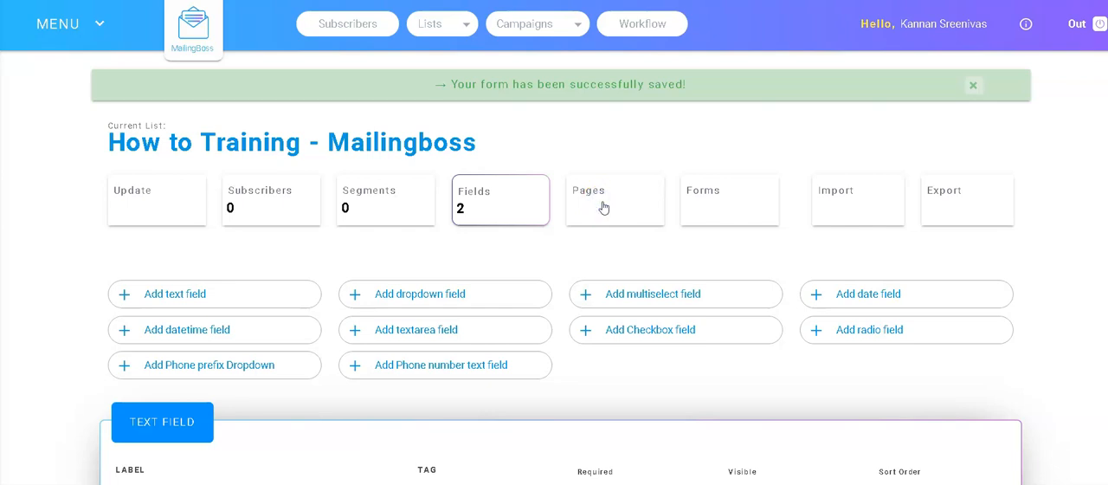
click(604, 208)
scroll(597, 204, down, 2)
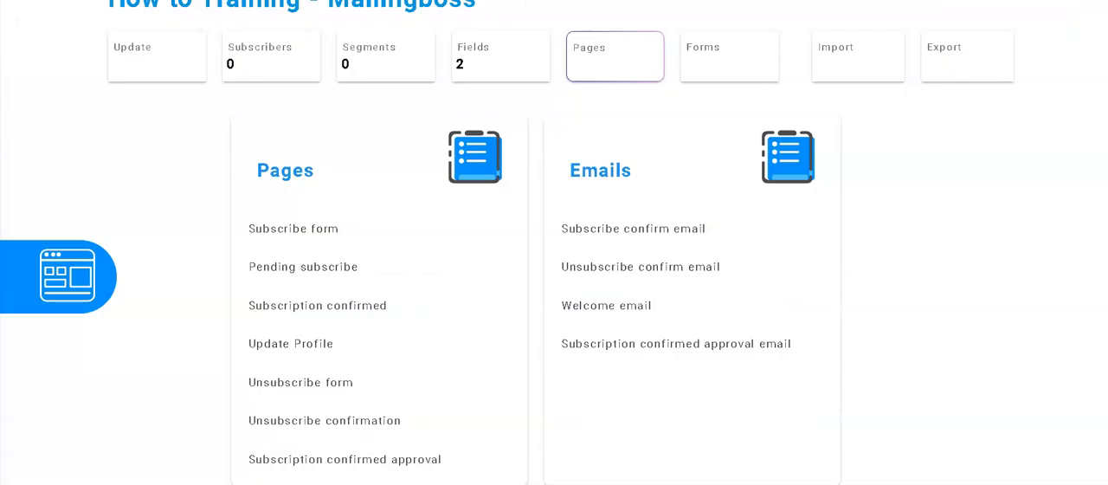
click(625, 234)
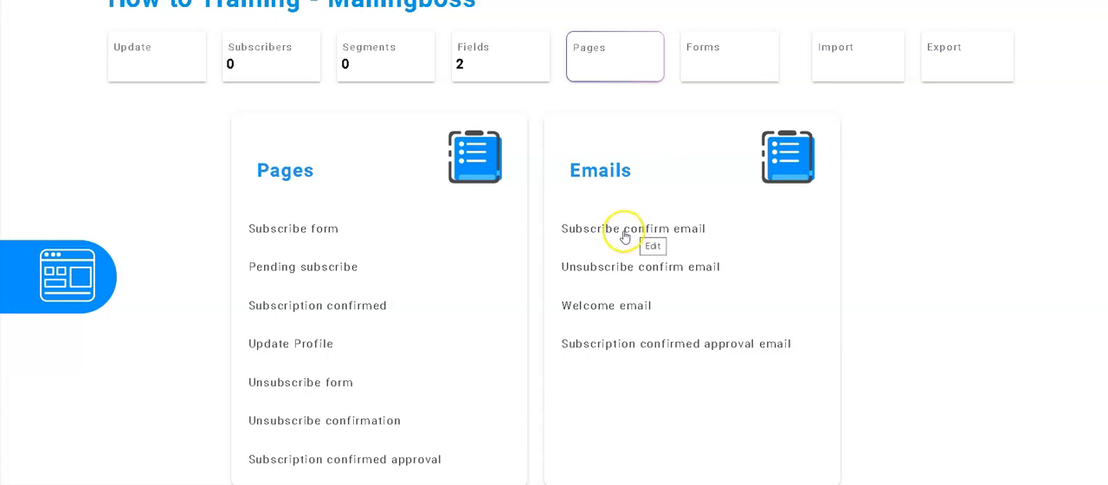
click(618, 235)
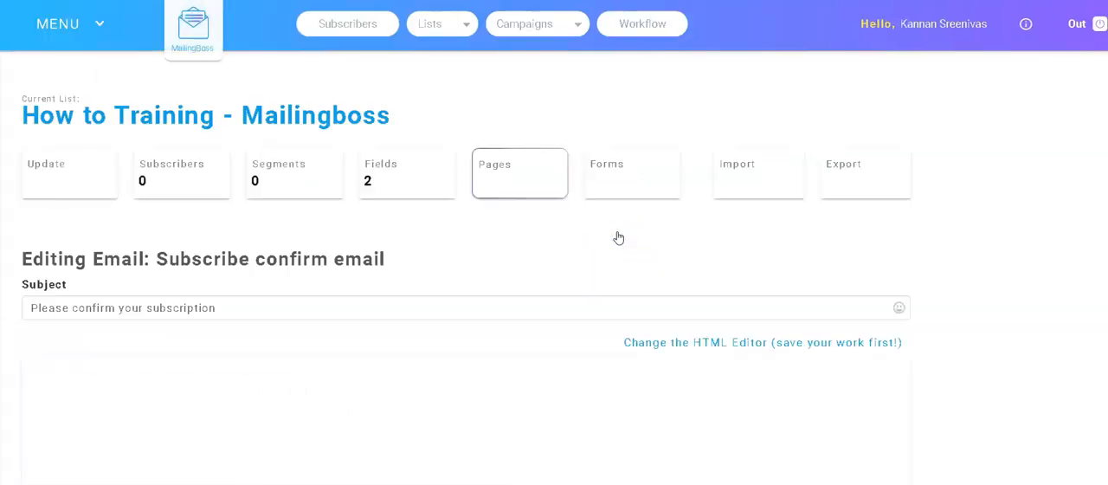
Step: Replace the confirmation email's subject with "Hello [FNAME], Welcome to Digtal Marketing Industry"
scroll(459, 292, down, 3)
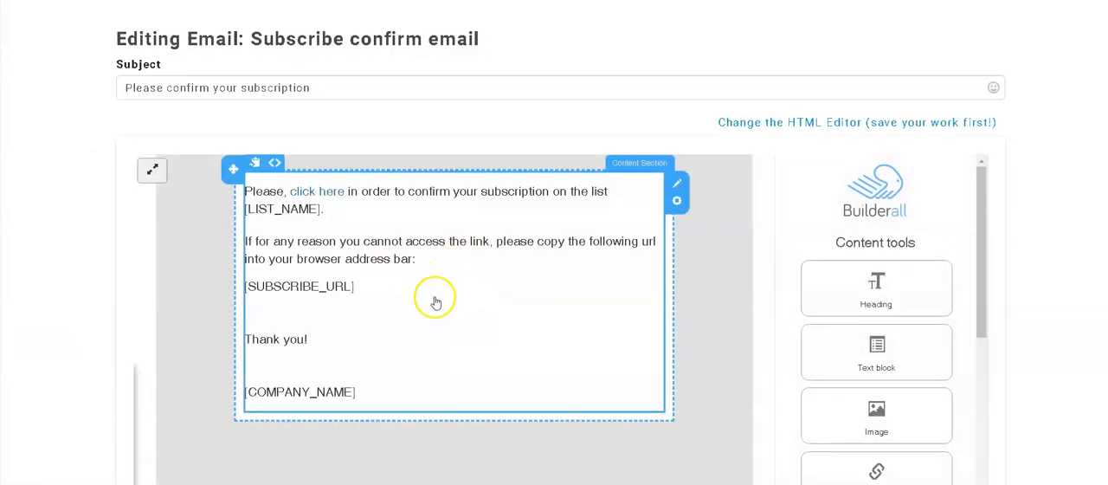
scroll(439, 307, up, 1)
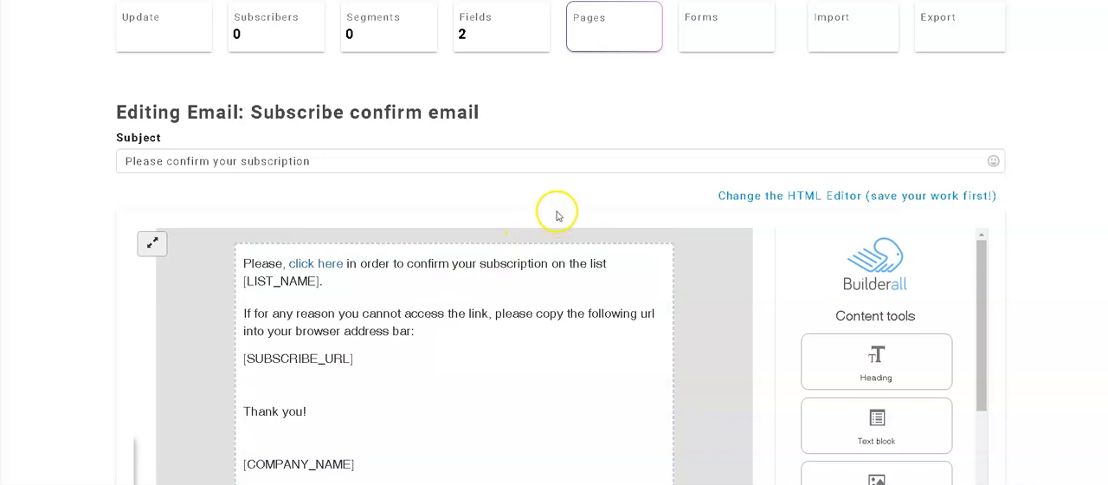
click(223, 160)
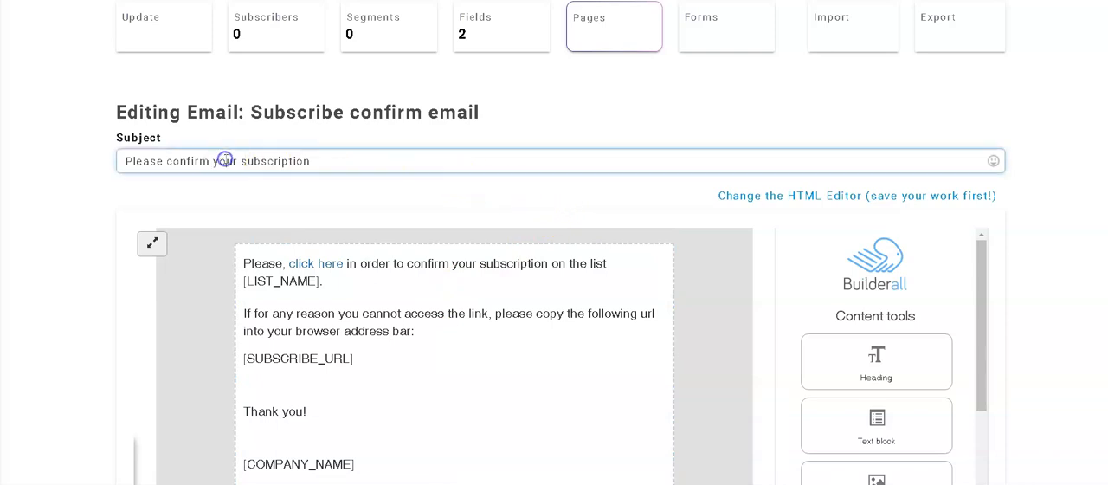
drag(321, 162, 115, 158)
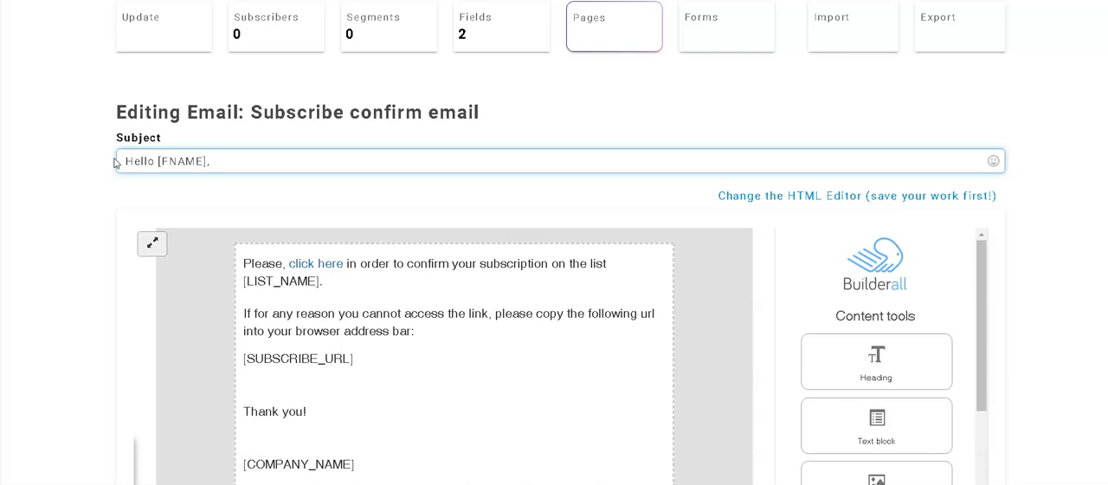
text(ome to Di)
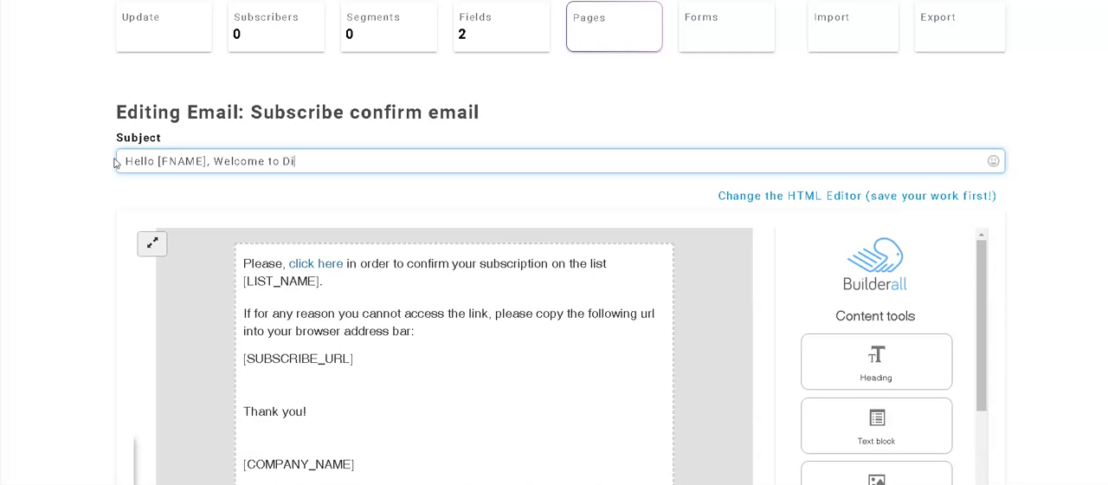
text(Marketing Industry)
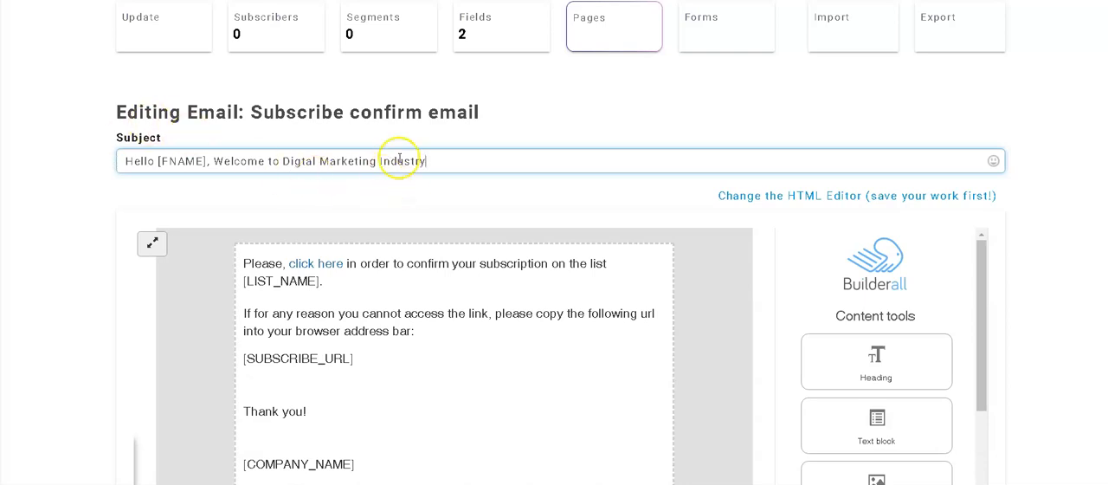
click(156, 161)
drag(156, 161, 206, 163)
scroll(667, 83, up, 2)
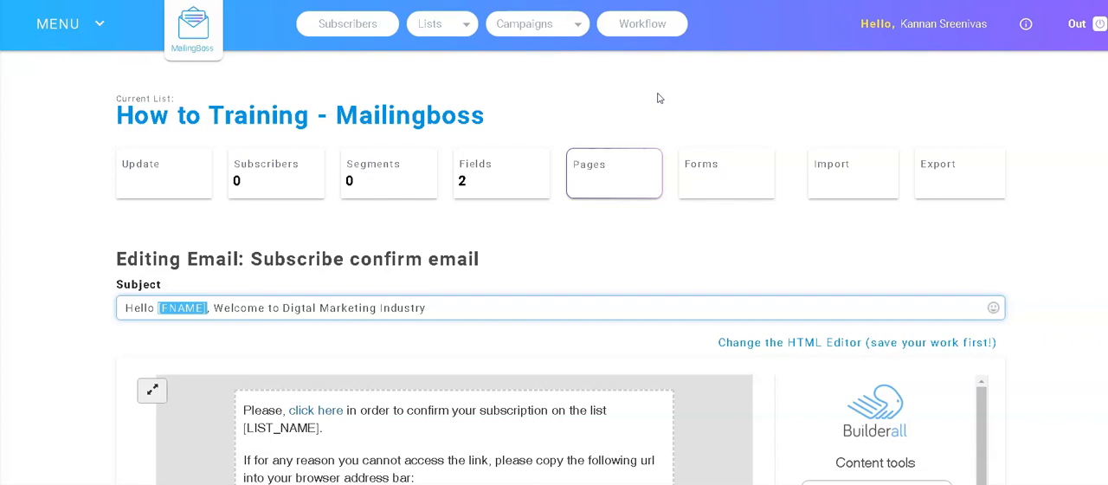
scroll(658, 98, down, 3)
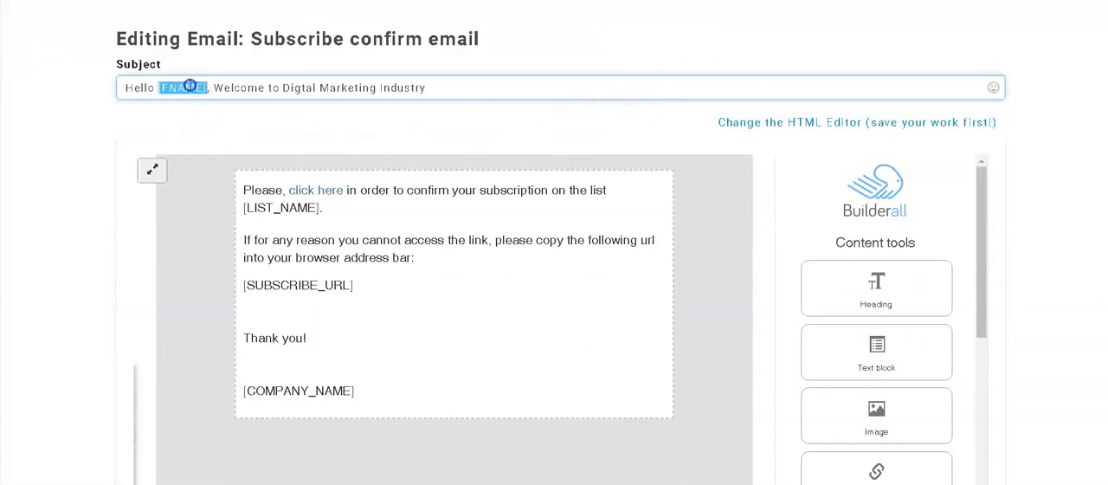
click(201, 88)
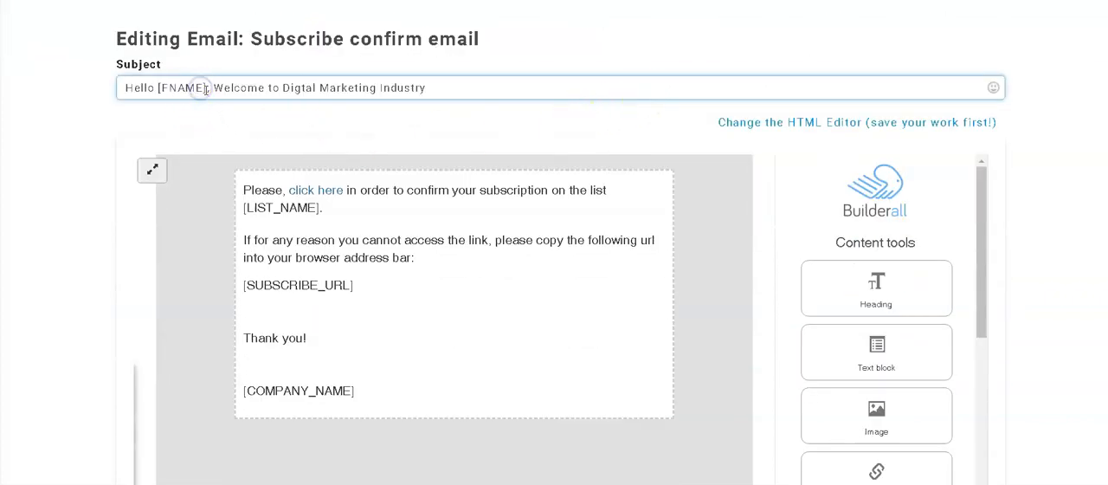
Step: Open the email body text for editing and check the target of its "click here" link
click(379, 282)
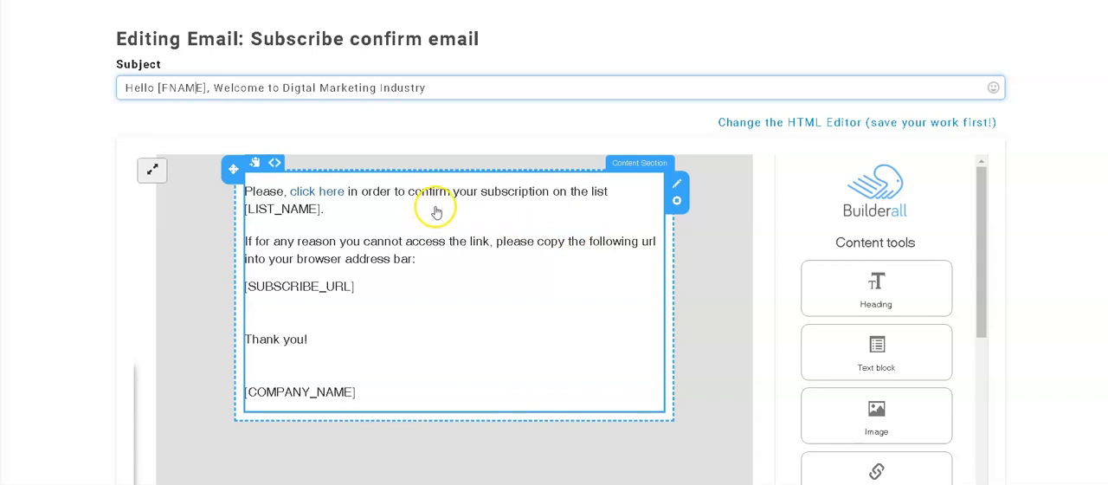
click(532, 218)
scroll(381, 247, up, 2)
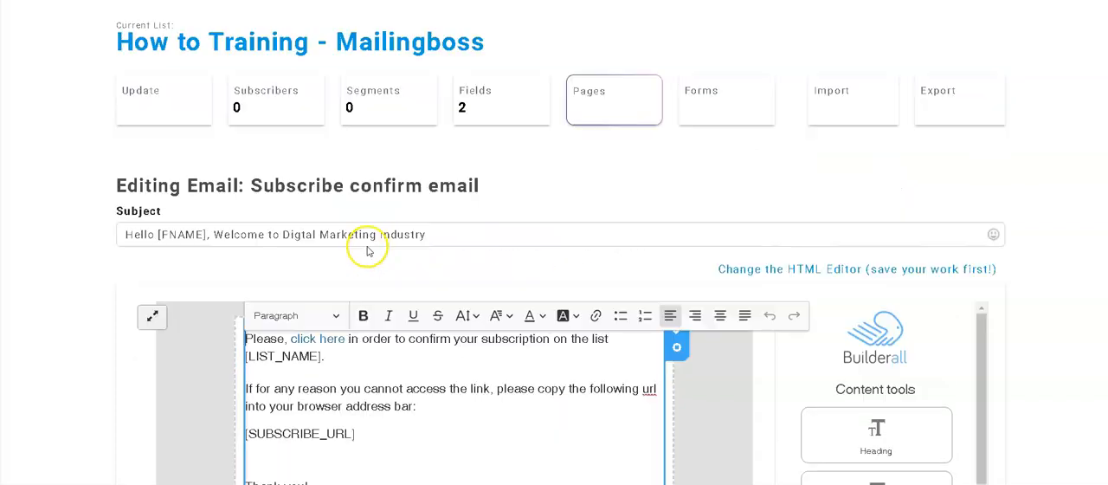
click(321, 340)
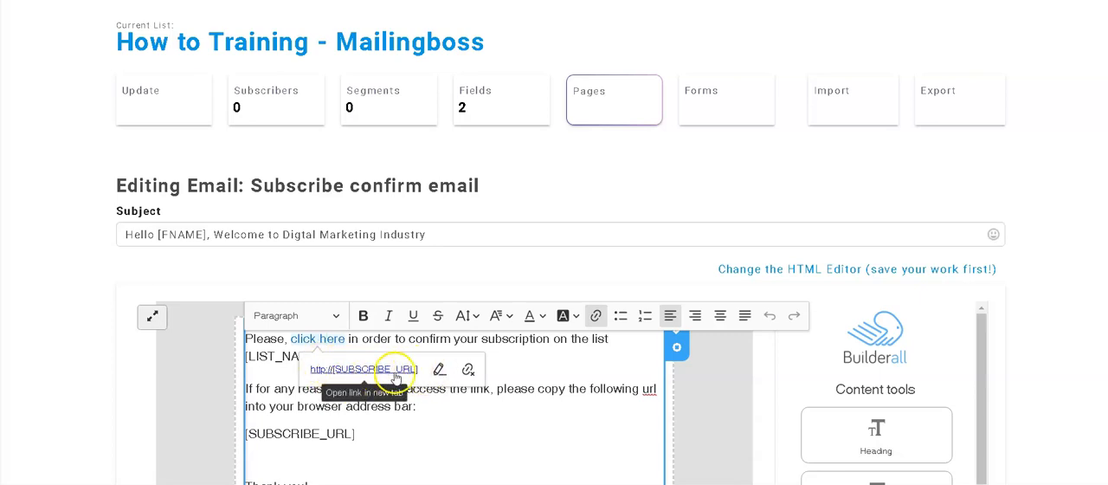
click(440, 374)
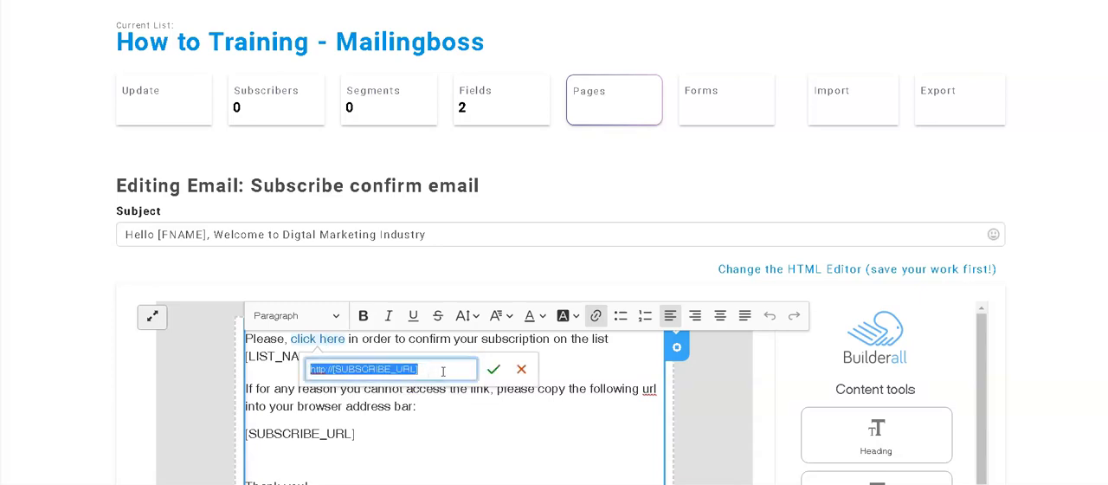
click(492, 372)
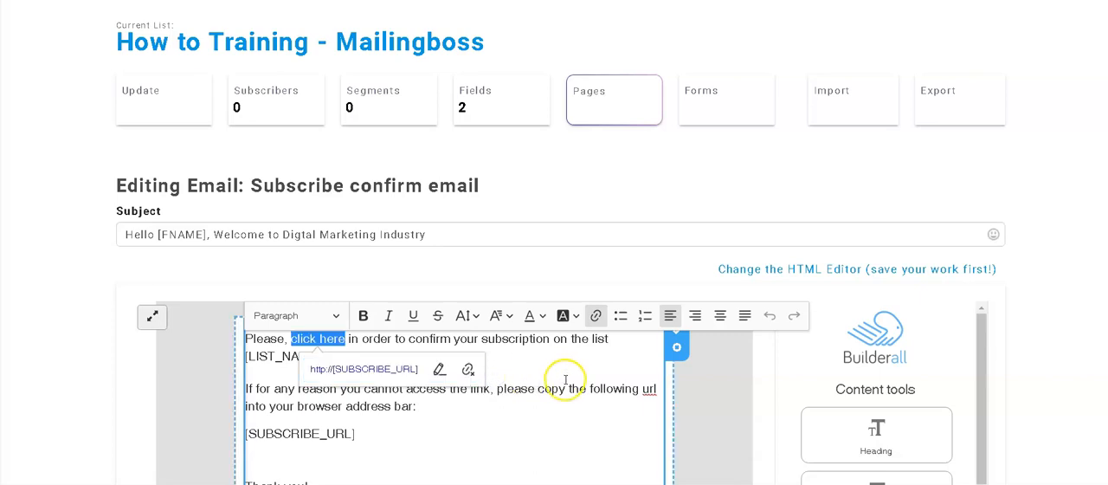
click(532, 403)
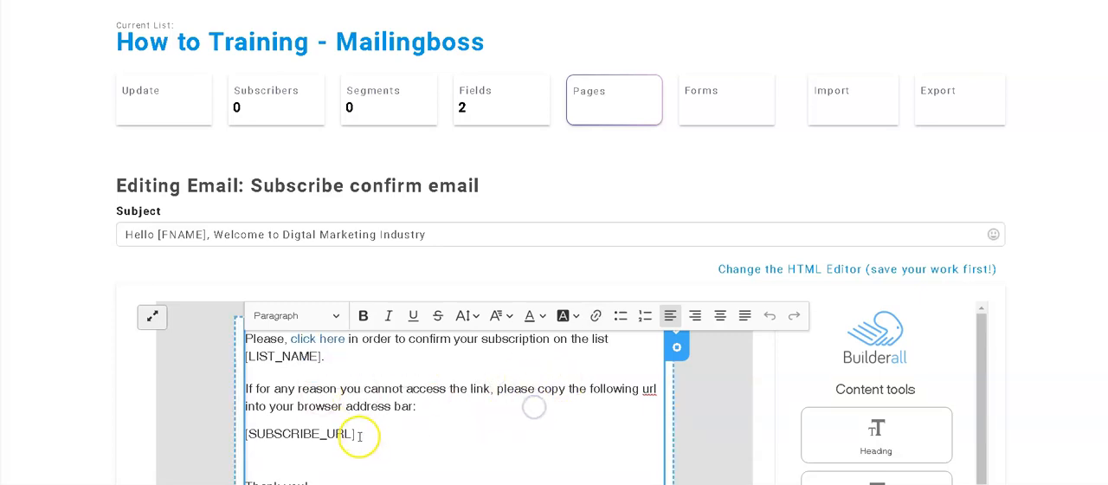
Step: Delete the default body text from "Please, click here" through the [SUBSCRIBE_URL] line
drag(357, 433, 257, 430)
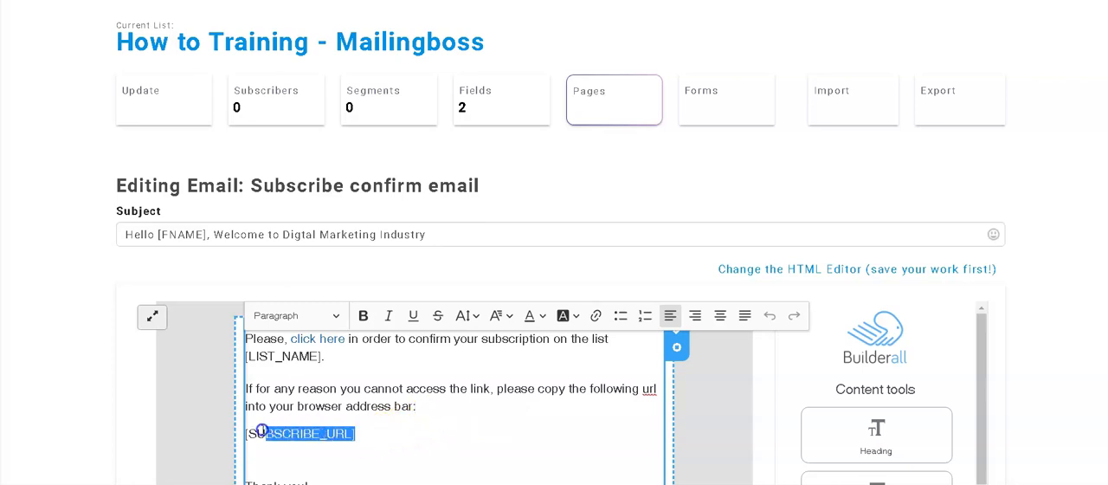
click(362, 433)
drag(362, 433, 243, 342)
click(370, 400)
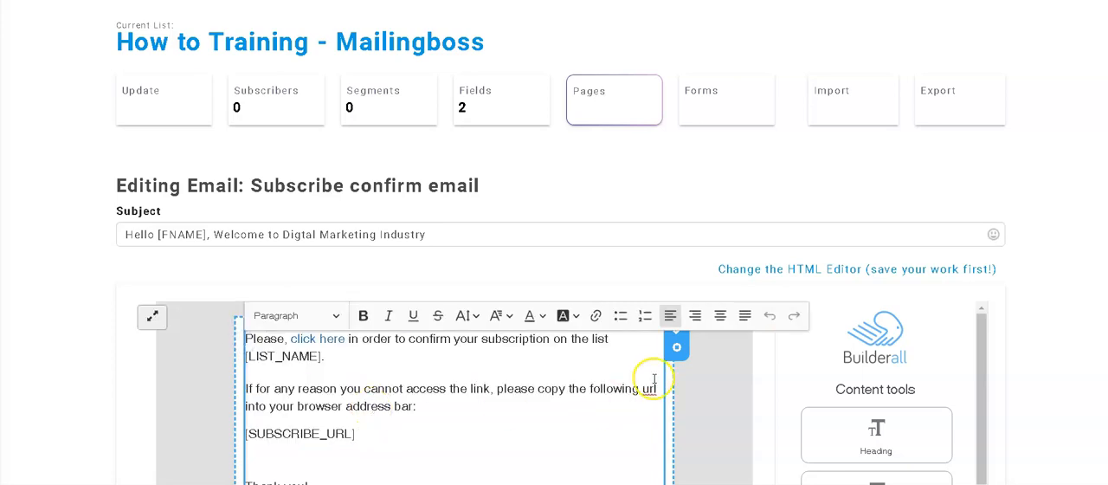
drag(384, 438, 245, 342)
key(BackSpace)
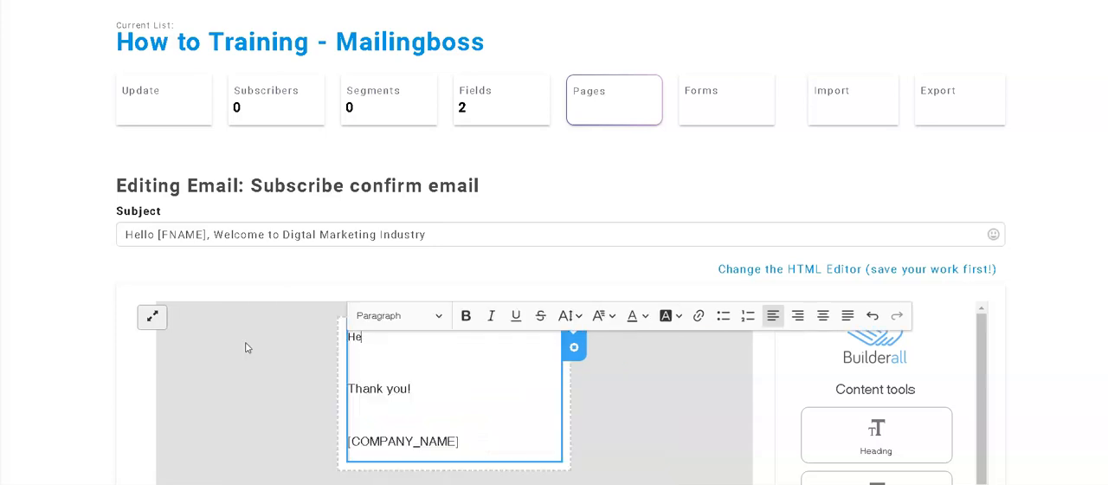
Step: Start the email body with a greeting line reading "Welcome" followed by the FNAME tag and a comma
text(Welcome [FNAME],)
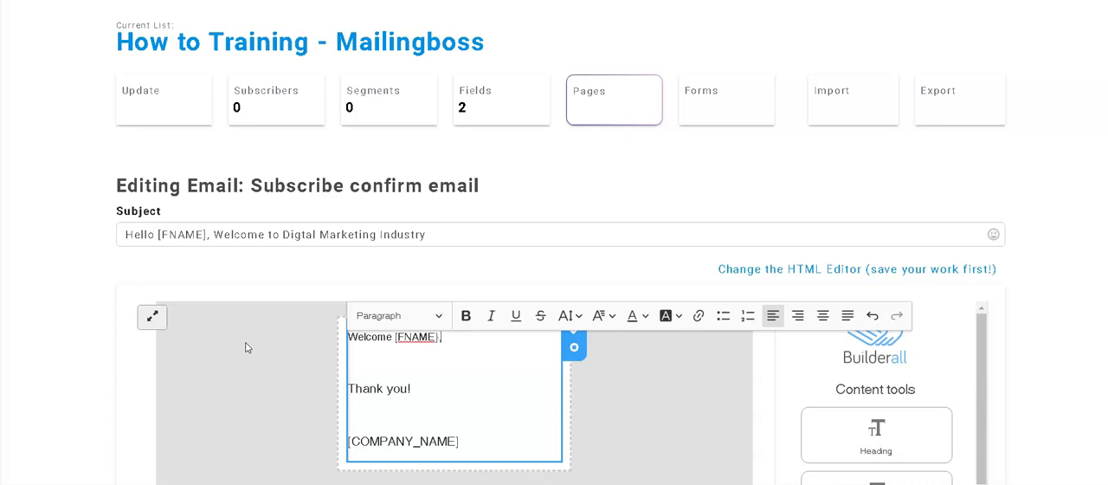
key(Return)
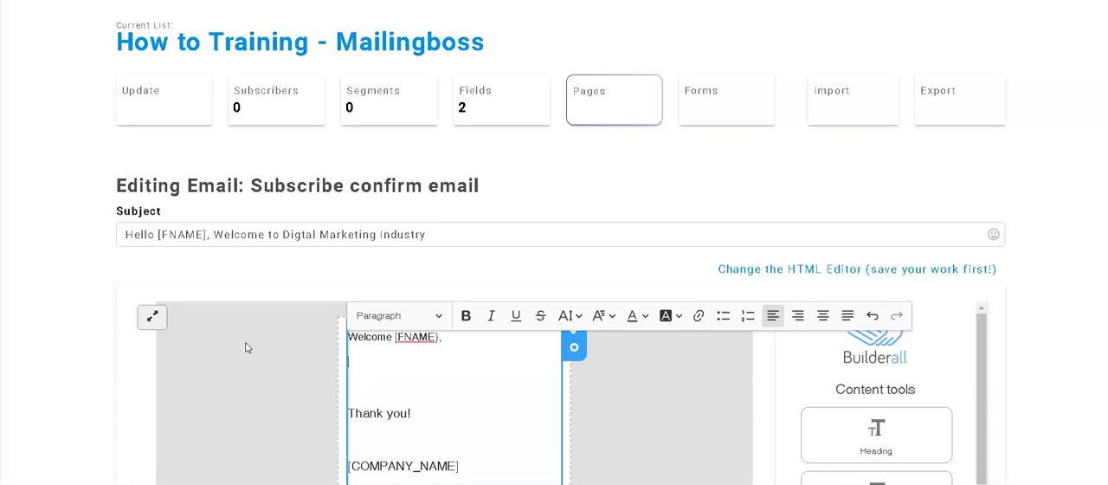
Step: Add a body line introducing the sender by full name as "Digital Marketing Entreprenure, and Trainer"
text(My name is Kannan Sreenivas,)
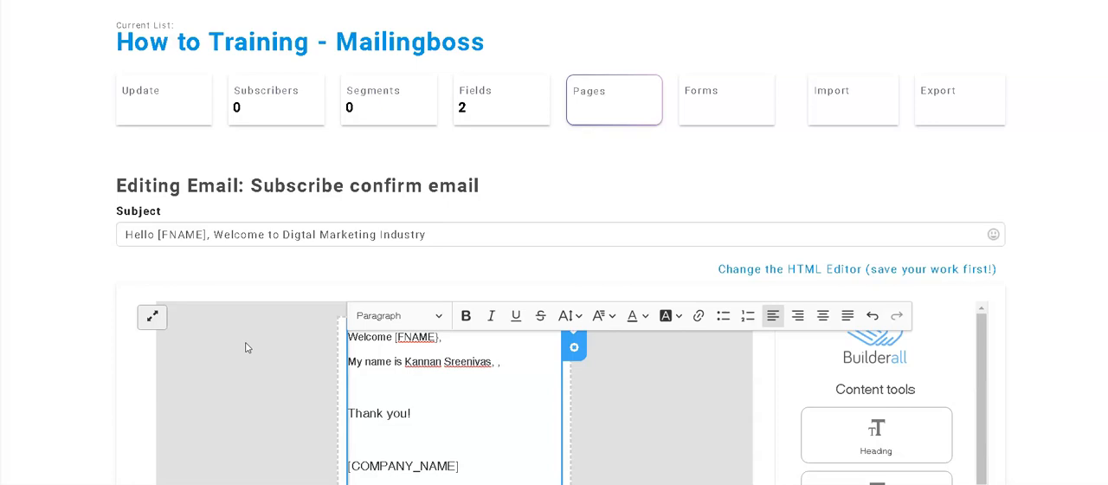
text(, Digital Marketing )
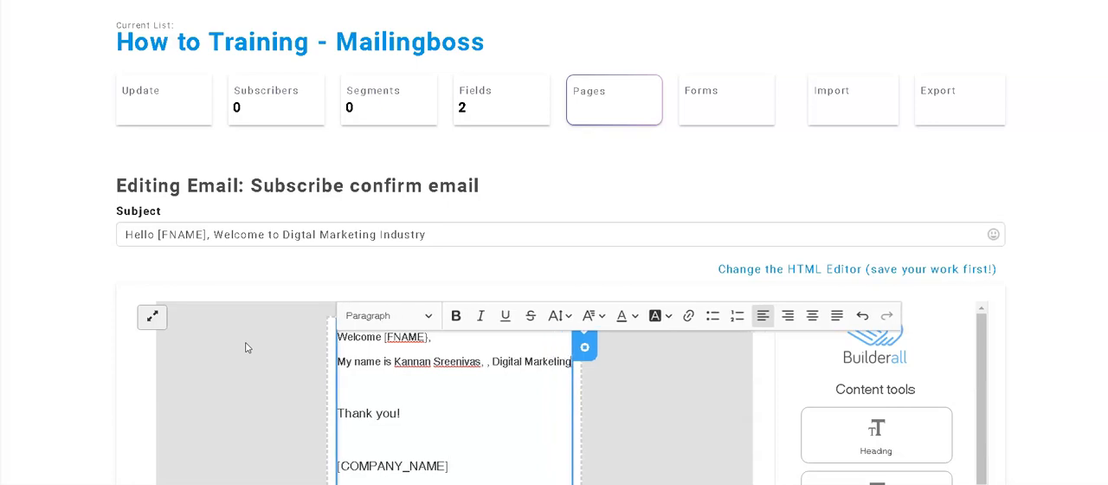
text(Ent)
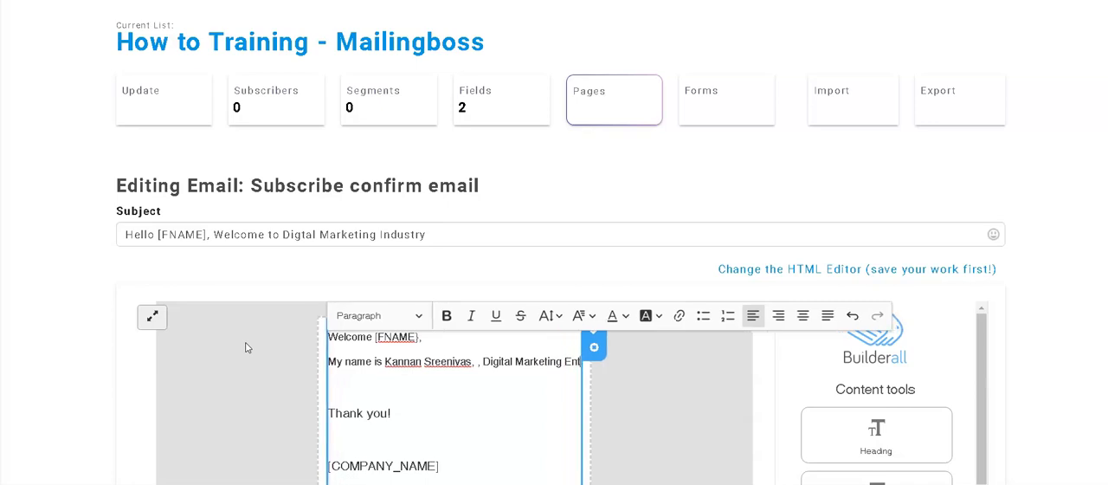
text(reprenure)
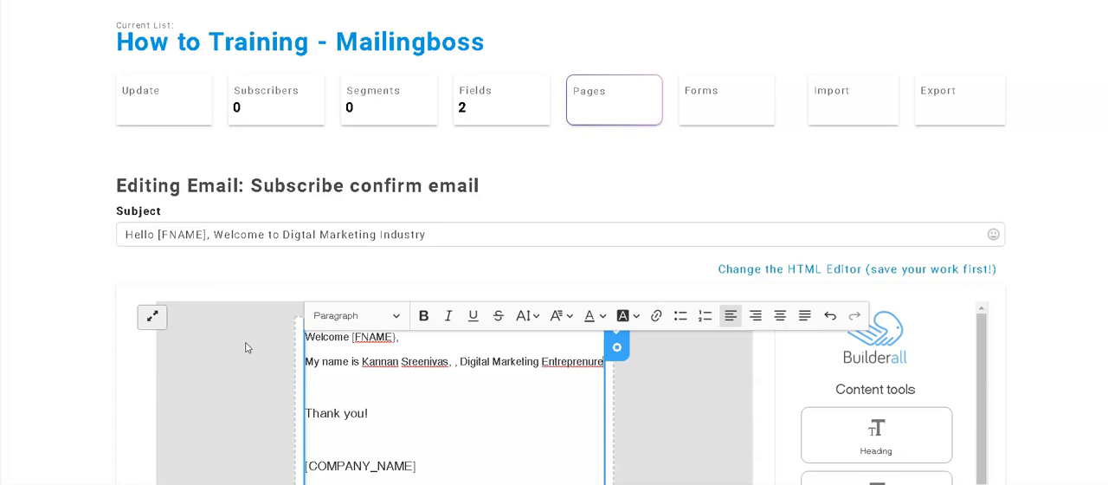
text(, and T)
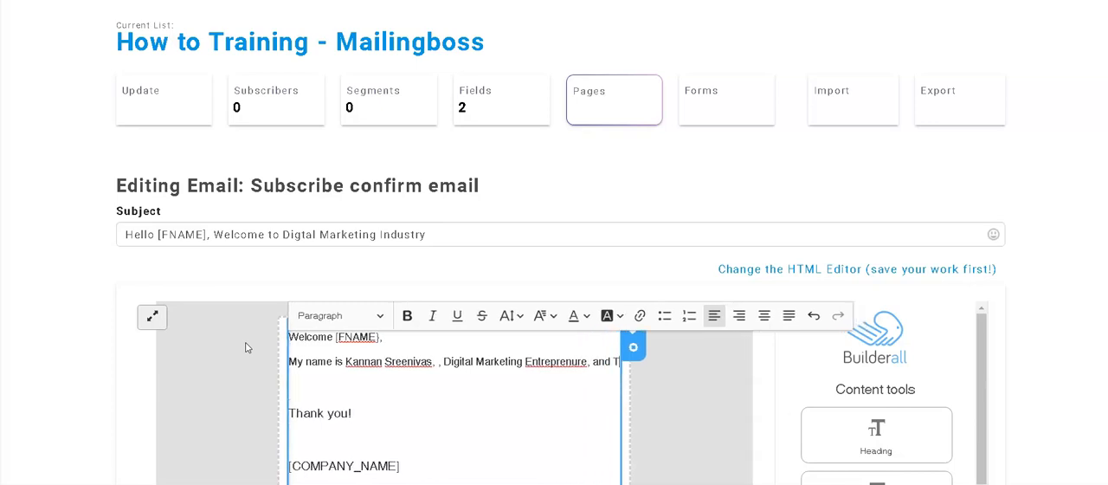
text(rainer.)
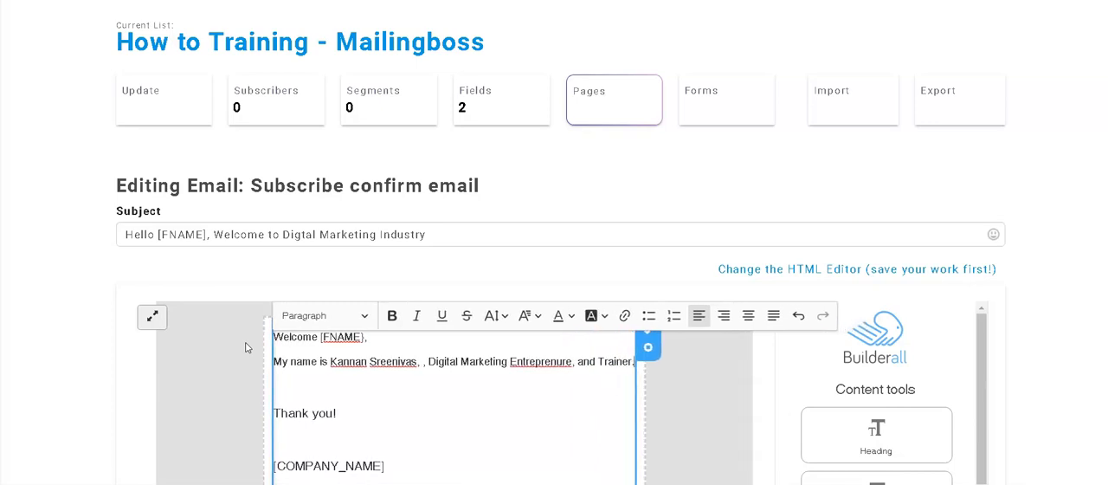
text( and Nic)
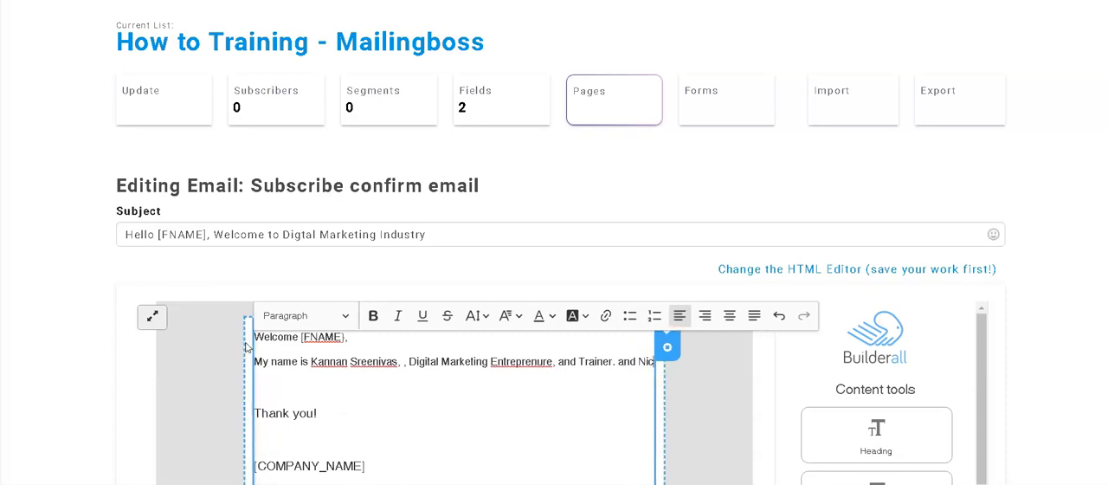
text(e to meet you here)
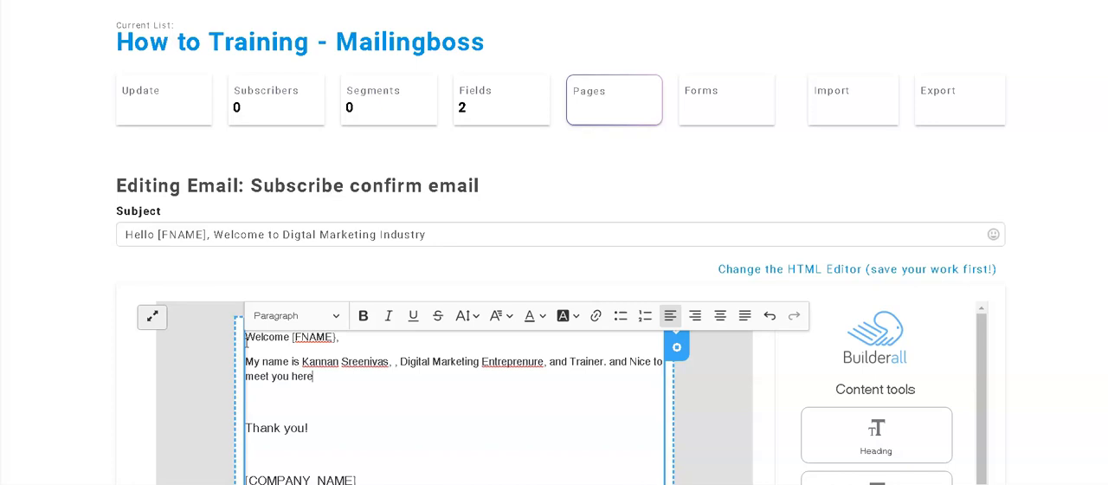
Step: End the introduction with ". and Nice to meet you .", add a blank line, and finish editing the body text
key(BackSpace)
key(BackSpace)
key(Return)
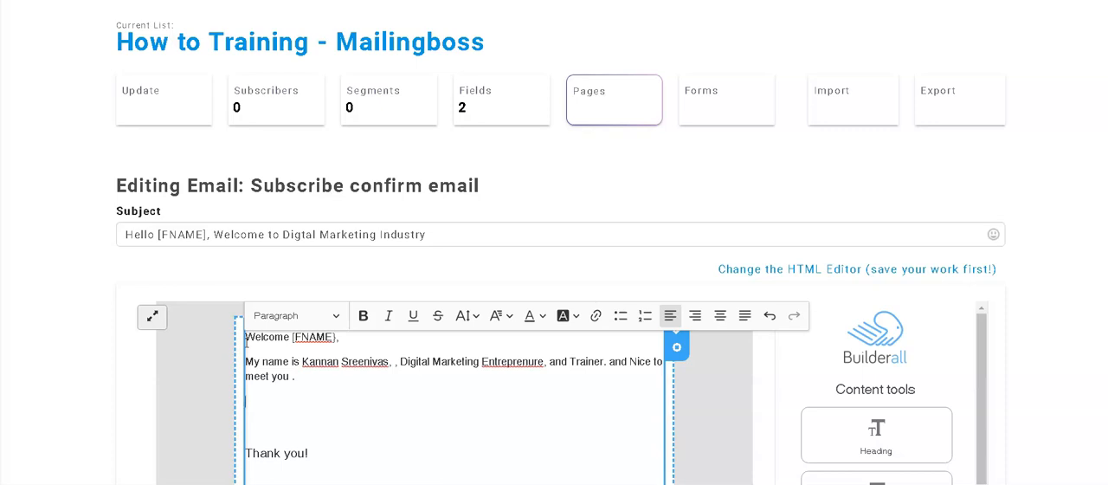
click(712, 411)
Step: Add a Button block to the email beneath the [COMPANY_NAME] line
scroll(551, 381, down, 2)
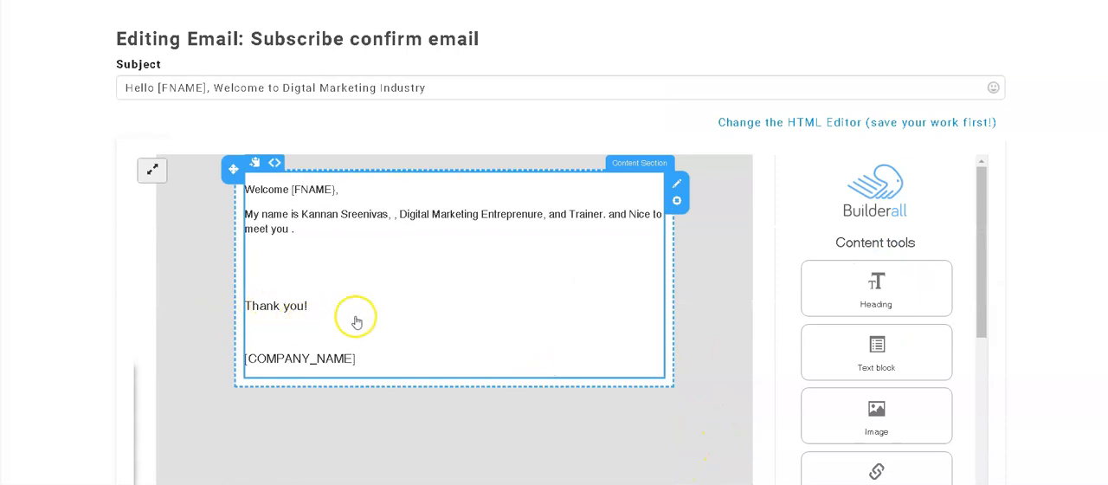
scroll(901, 397, down, 2)
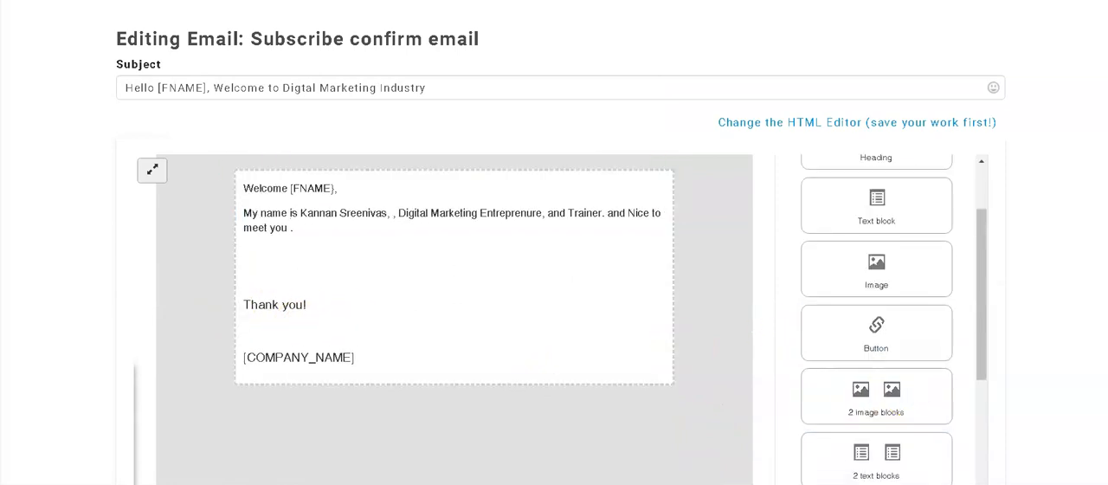
drag(881, 338, 327, 448)
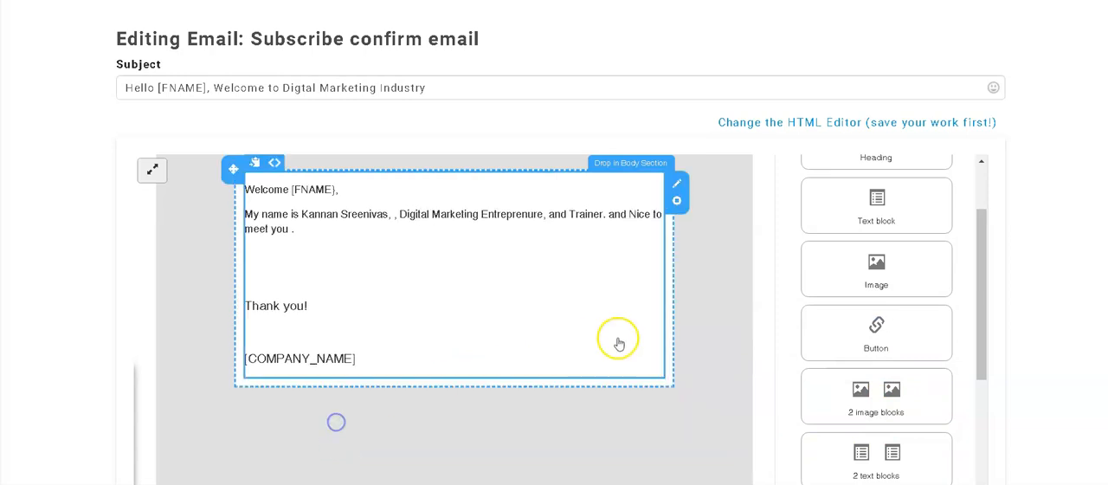
scroll(693, 333, down, 2)
drag(886, 191, 346, 321)
mouse_move(360, 254)
mouse_down()
mouse_move(366, 233)
mouse_move(354, 251)
mouse_move(378, 251)
mouse_up()
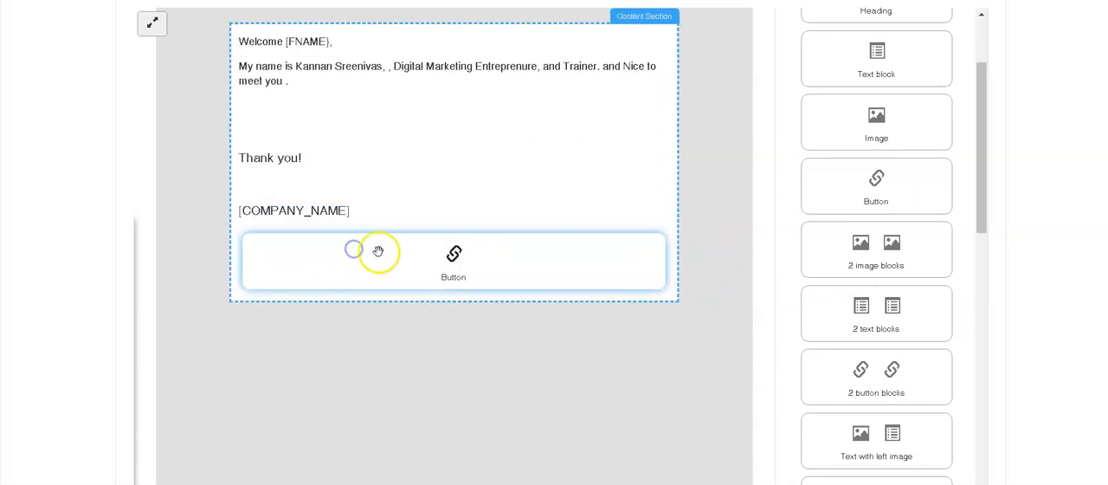
mouse_move(649, 252)
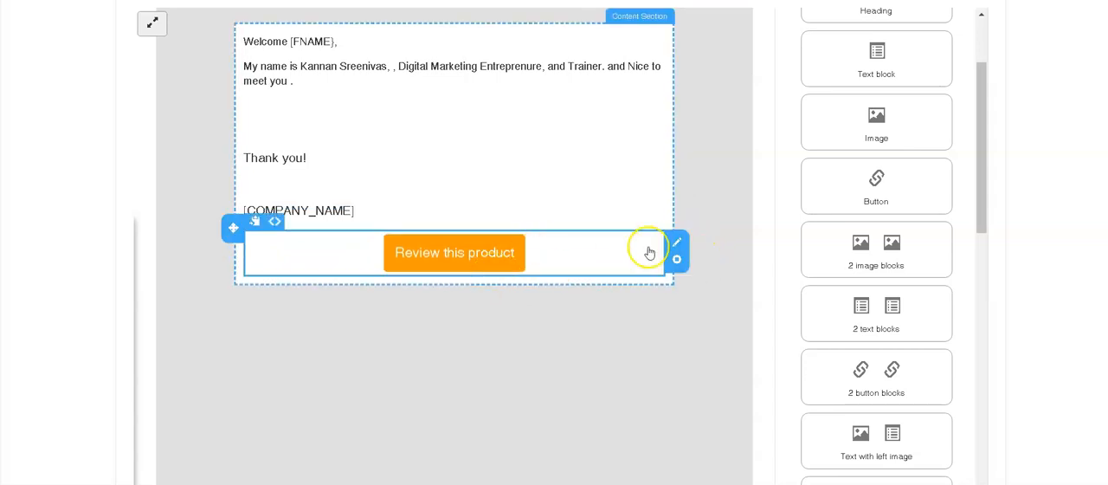
click(677, 243)
click(339, 37)
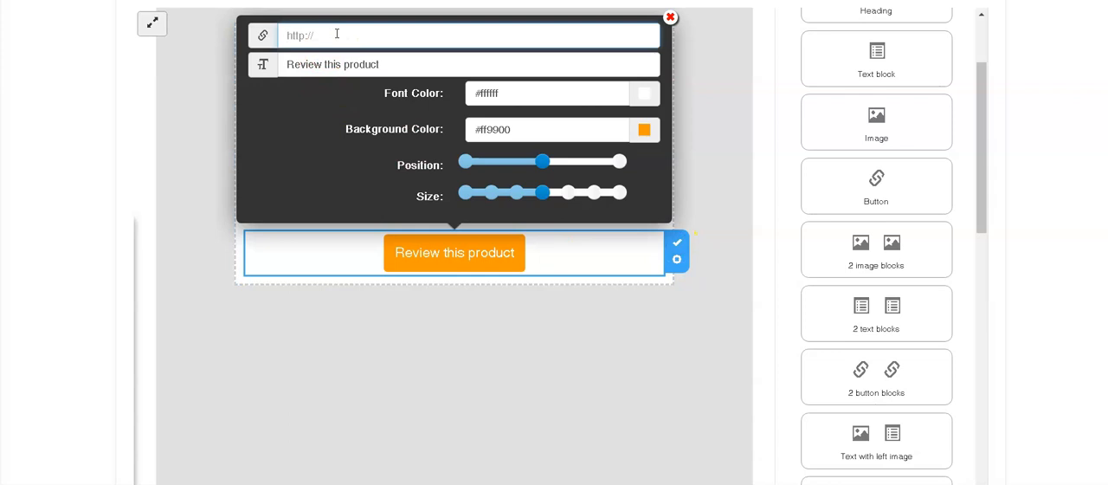
text(http://[SUBSCRIBE_URL])
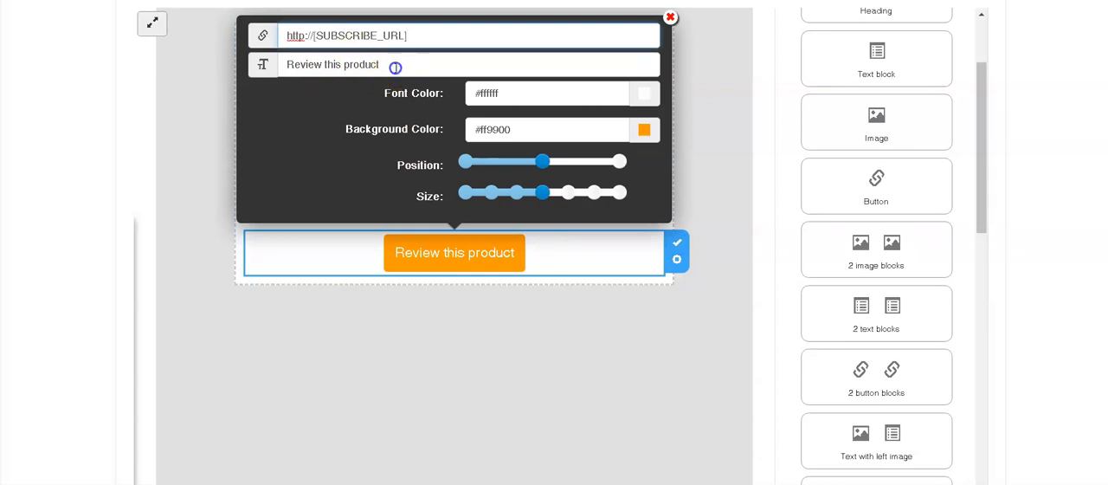
drag(401, 66, 289, 65)
key(BackSpace)
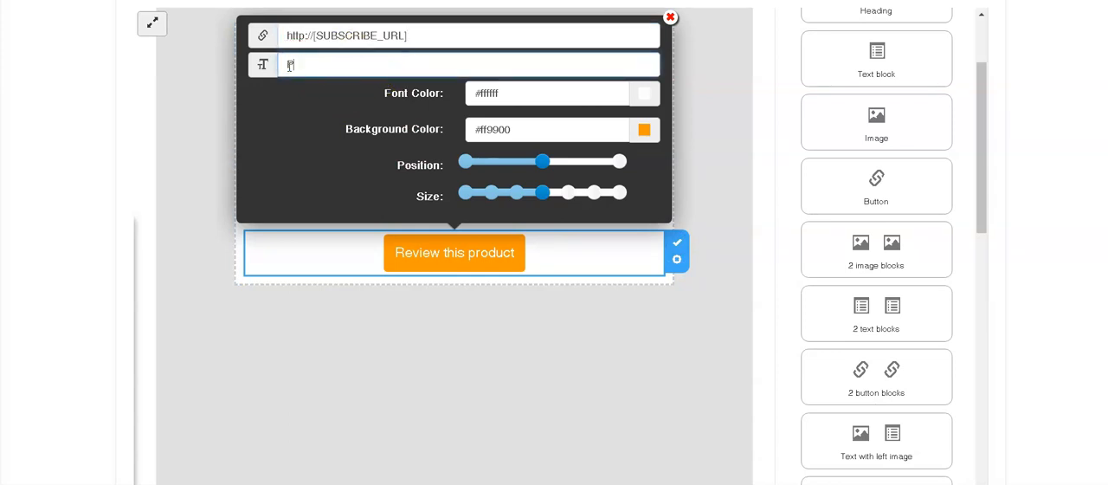
text(Please confirm Email)
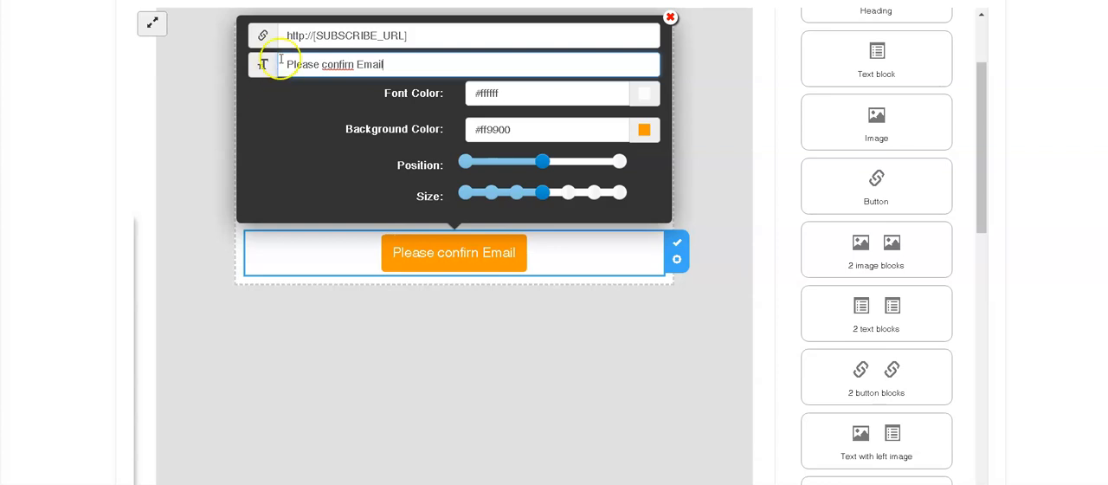
Step: Change the button's background color to a muted orange, about #dc962b, and finish editing the button
click(644, 130)
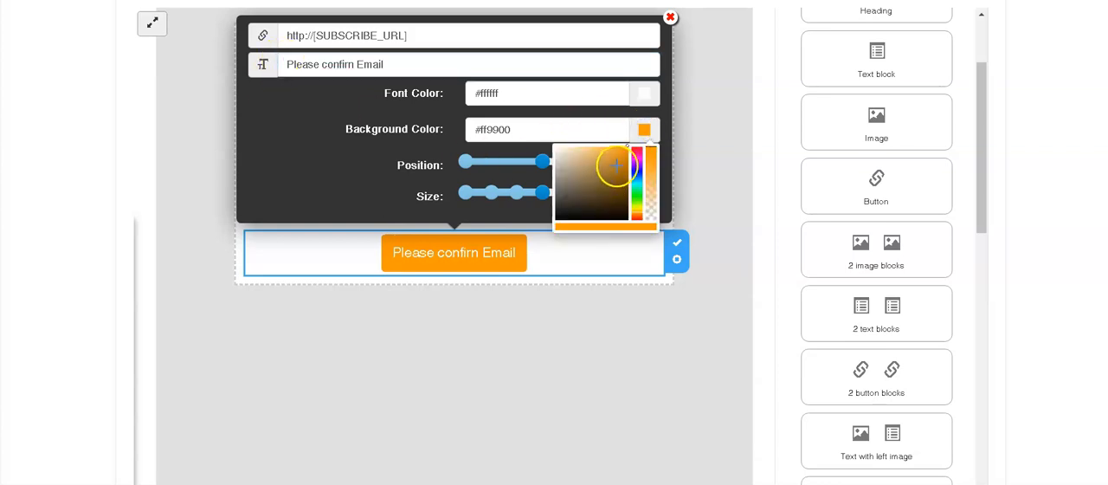
click(614, 164)
click(618, 177)
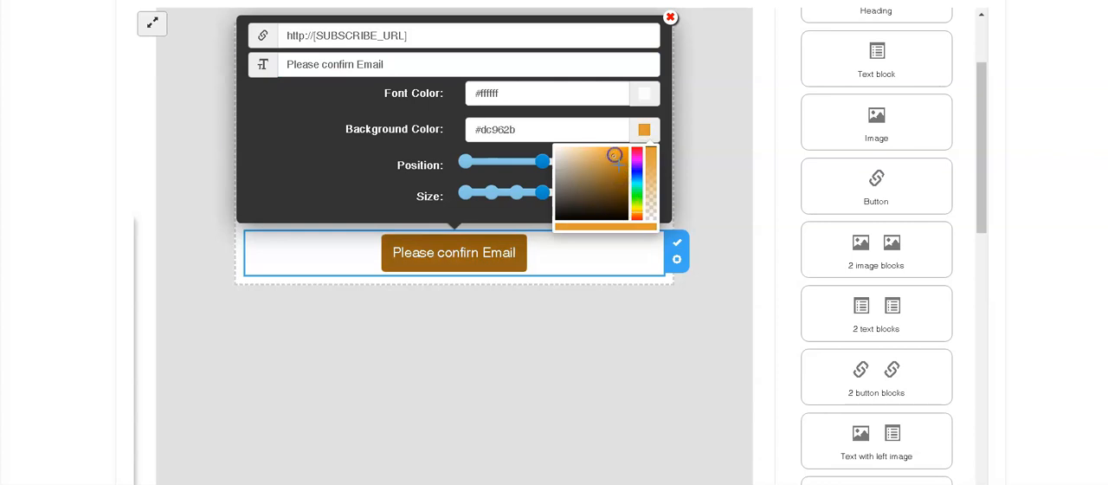
click(678, 243)
Step: Cut the "Thank you!" and [COMPANY_NAME] lines from the text above the button
click(366, 168)
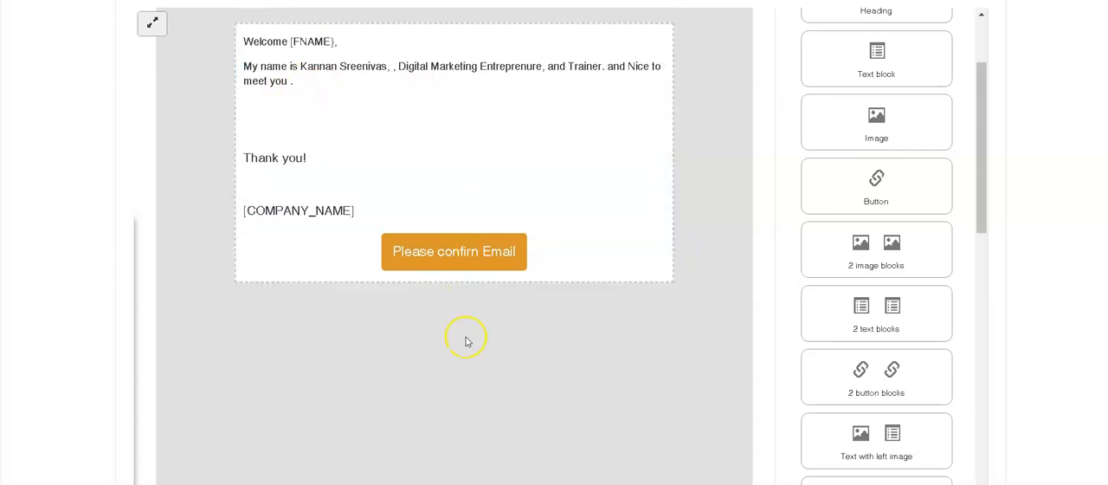
click(360, 180)
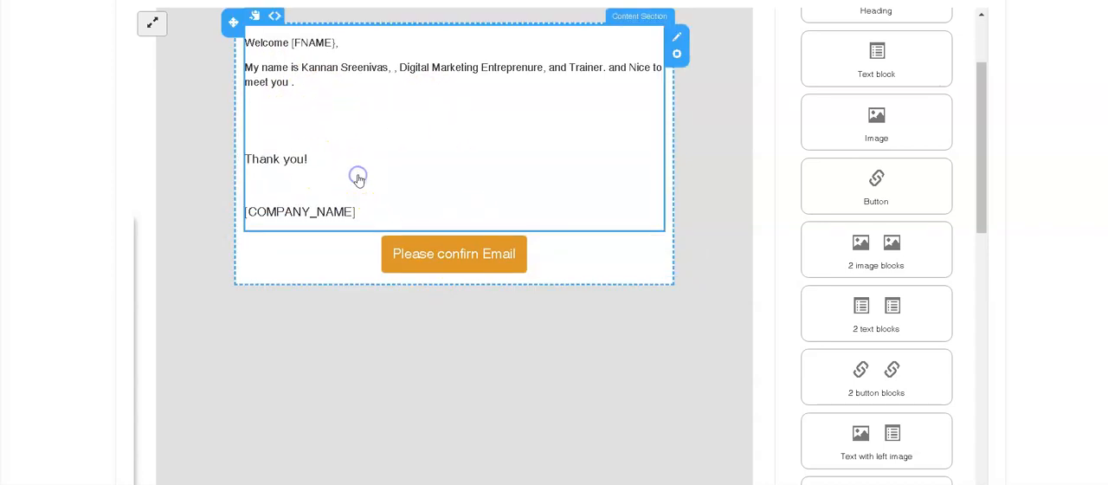
drag(362, 213, 242, 159)
key(ctrl+c)
key(BackSpace)
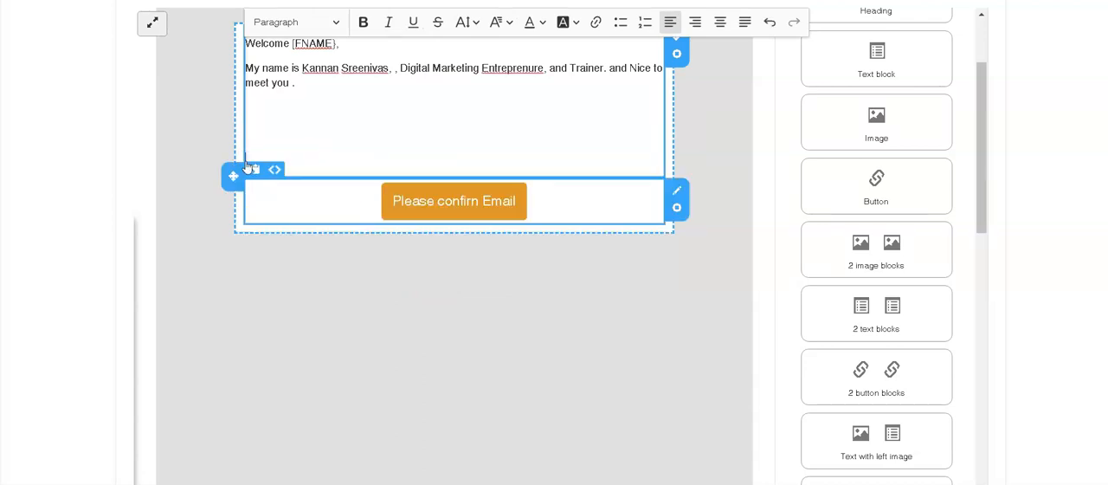
Step: Add a Text block beneath the confirmation button
drag(897, 61, 745, 192)
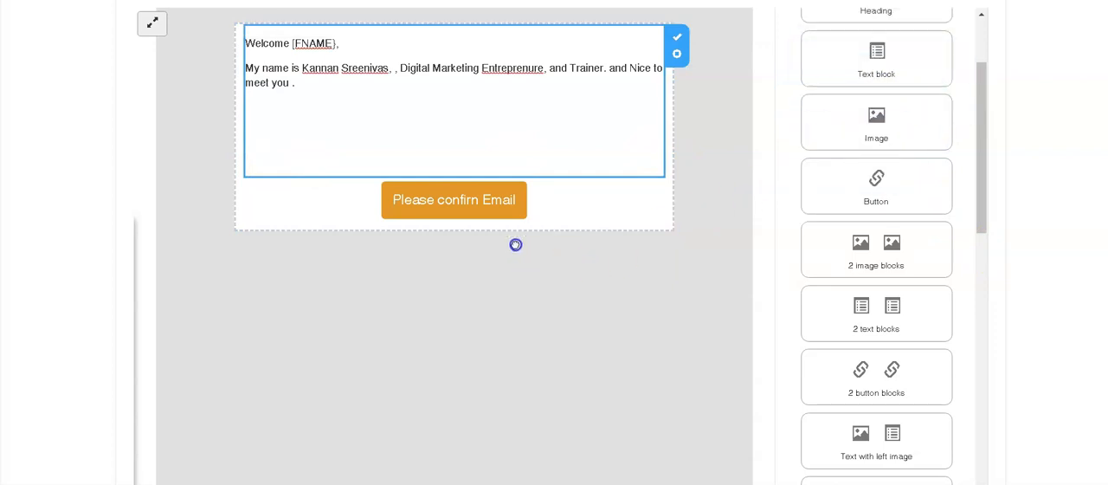
scroll(915, 144, up, 3)
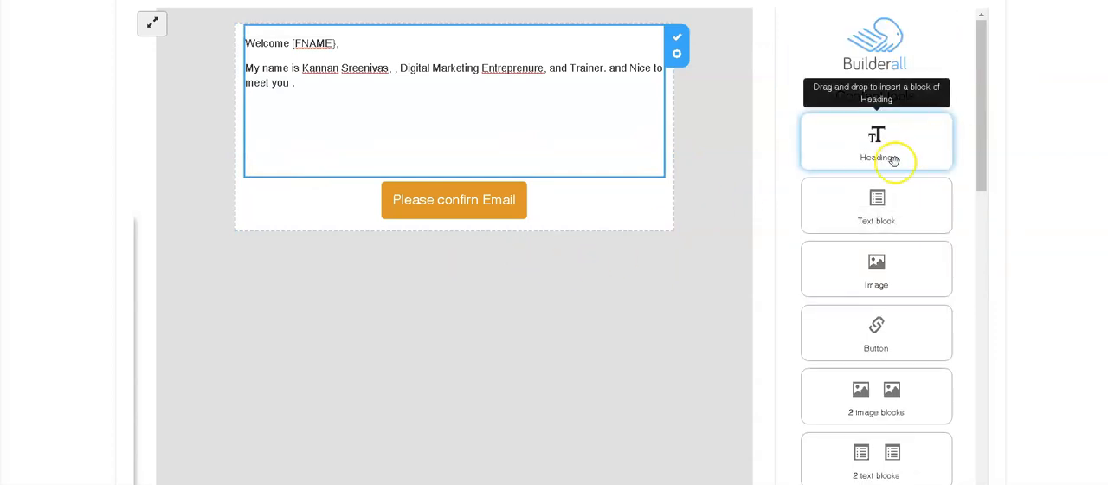
drag(852, 218, 309, 269)
Step: Replace the new text block's placeholder text with the cut "Thank you!" and [COMPANY_NAME] lines
click(363, 284)
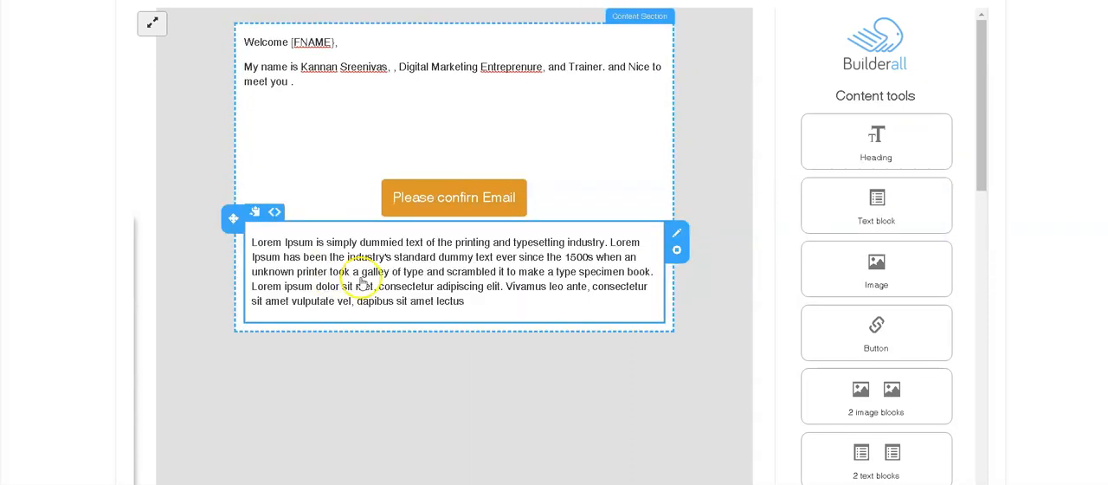
click(435, 280)
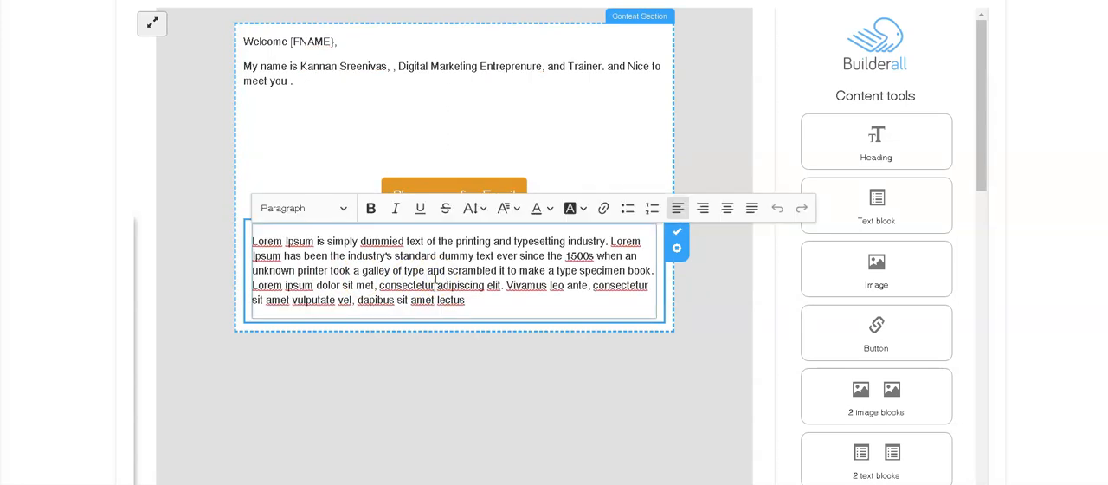
key(ctrl+a)
key(ctrl+v)
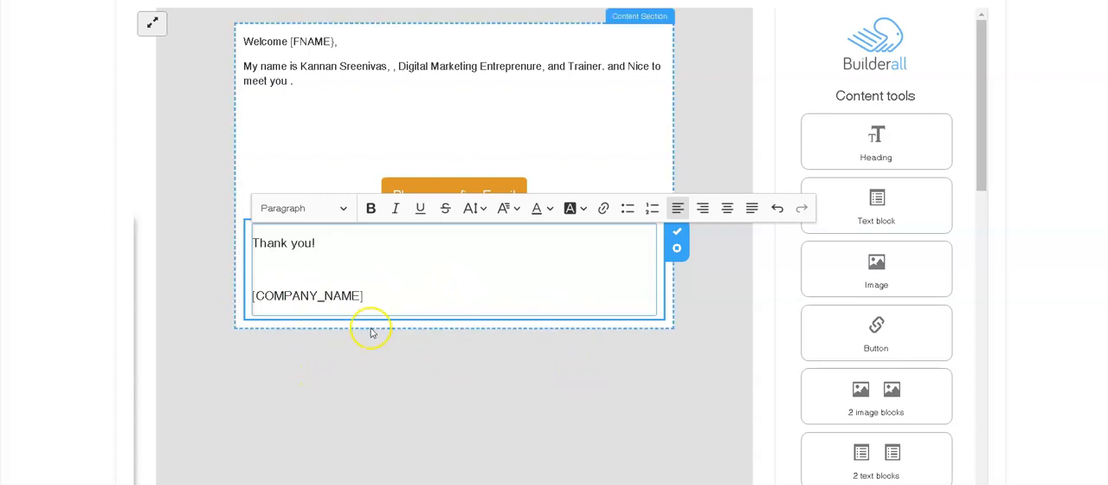
click(394, 390)
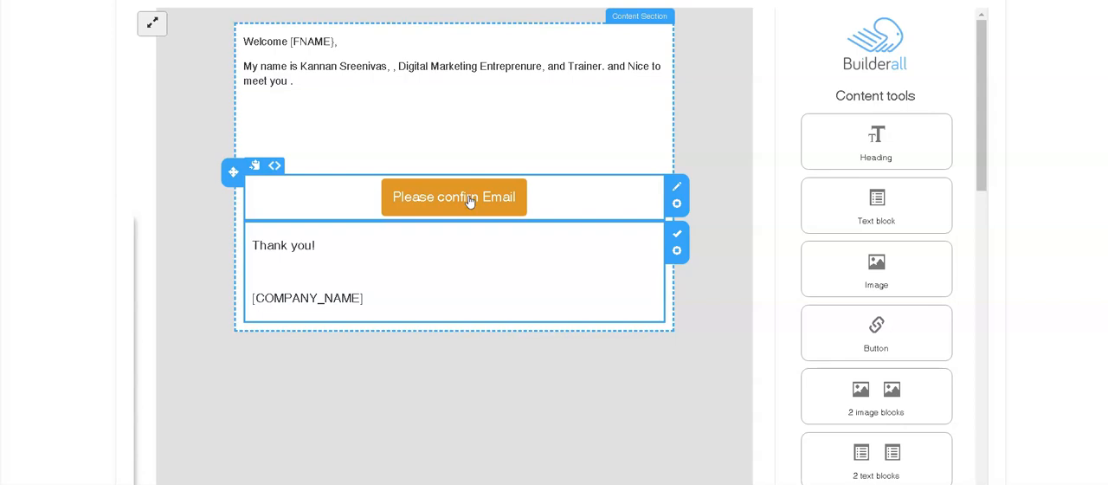
Step: Save the customized subscribe confirm email
scroll(495, 183, up, 3)
scroll(658, 169, down, 5)
click(920, 385)
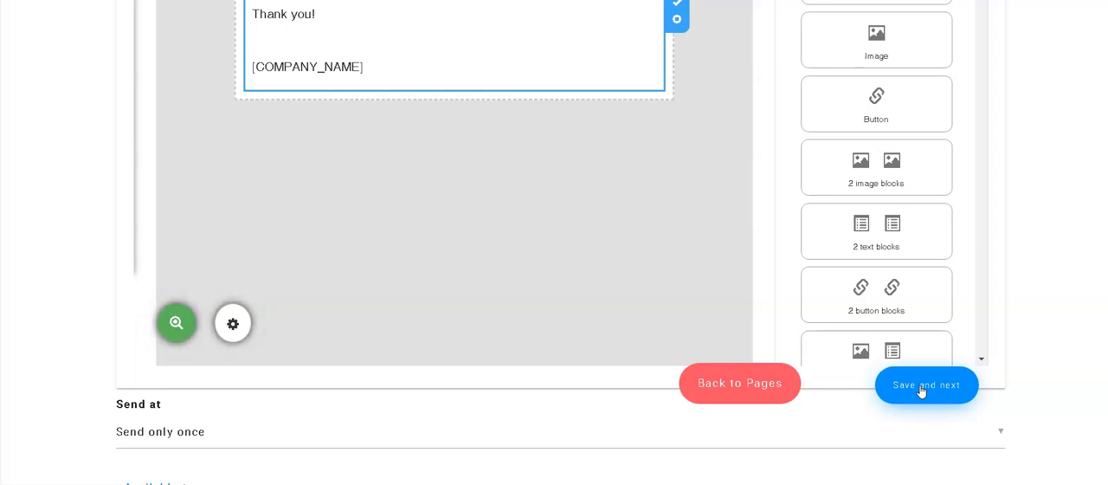
click(922, 387)
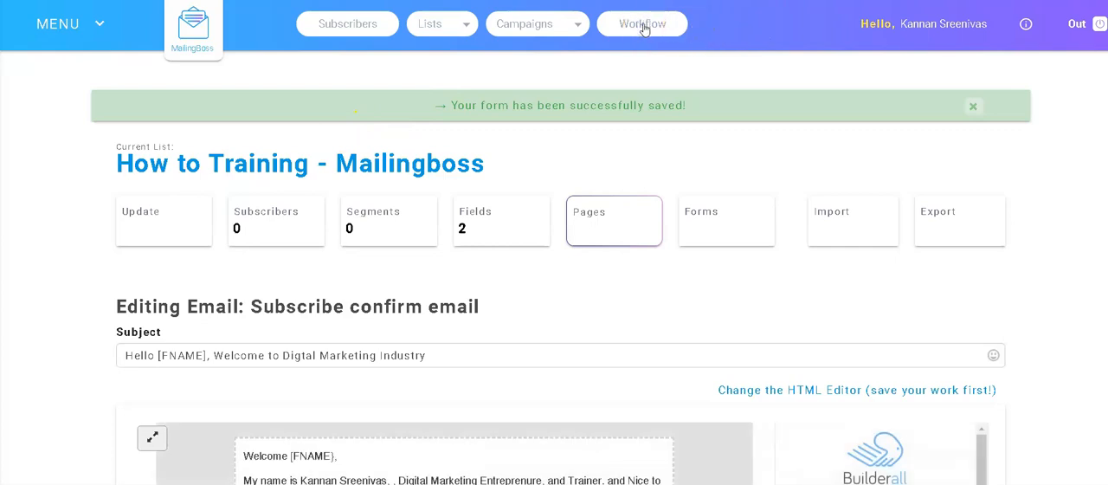
Step: Open the workflow editor and add an Email Sequence action following the "How to Training - Mailingboss" list
click(644, 29)
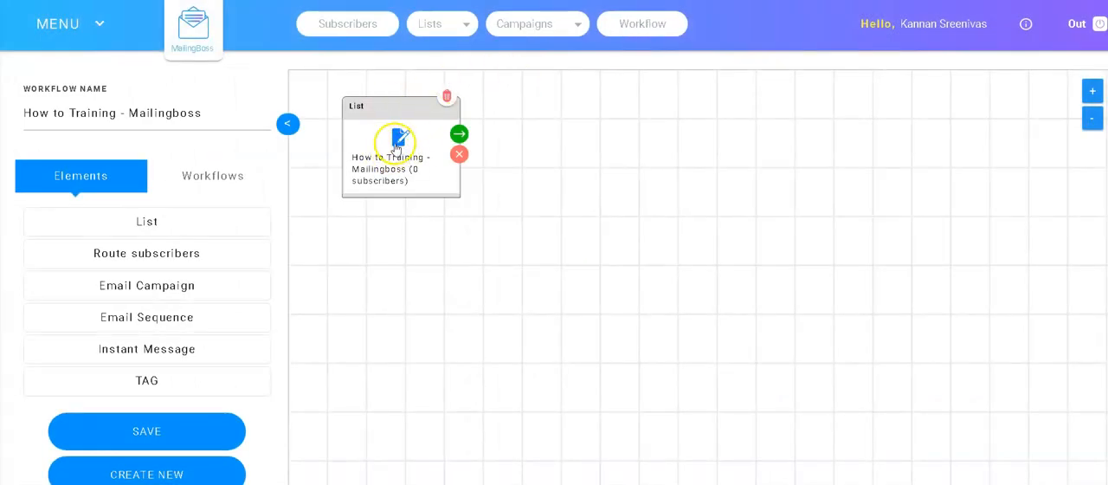
click(462, 136)
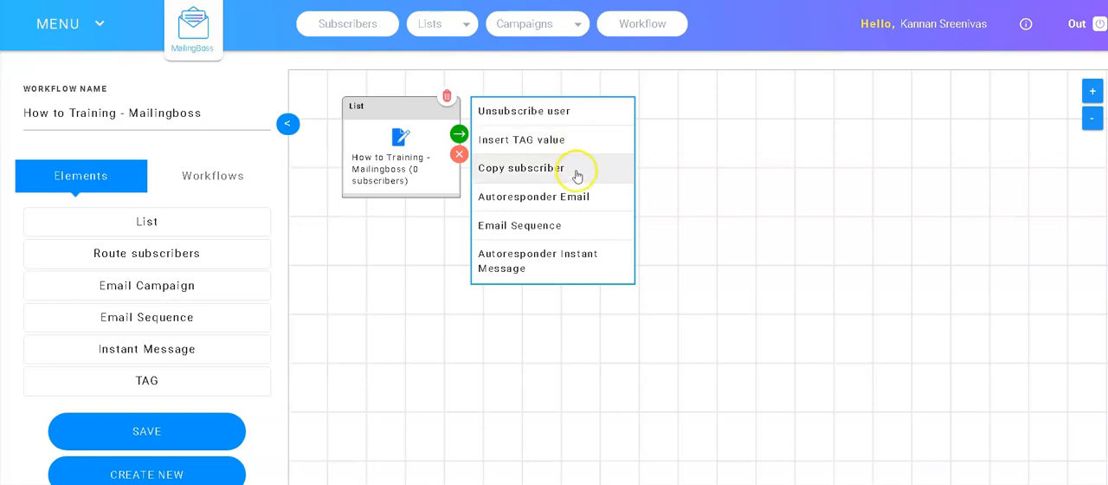
click(539, 228)
click(541, 229)
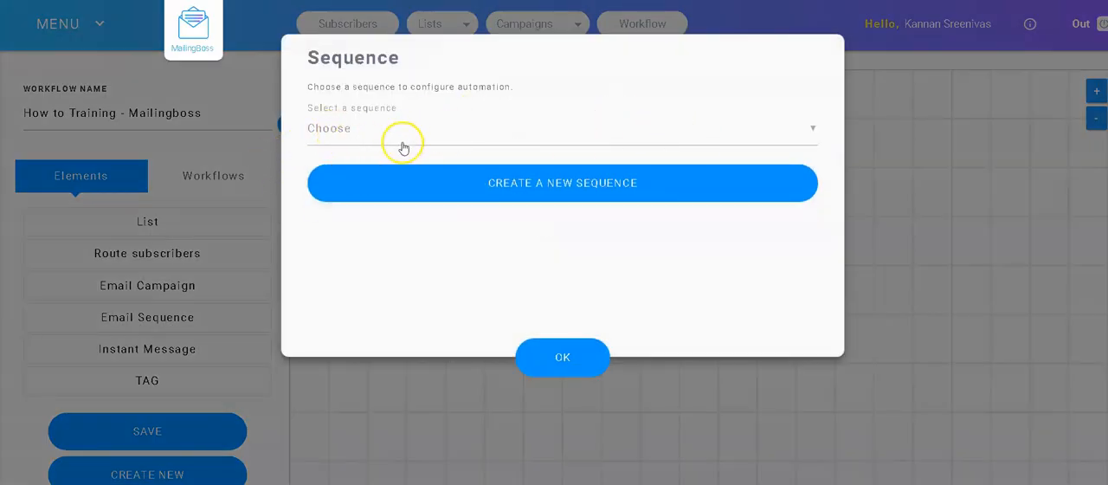
Step: Look through the existing email sequences available for the workflow's Email Sequence element
click(814, 135)
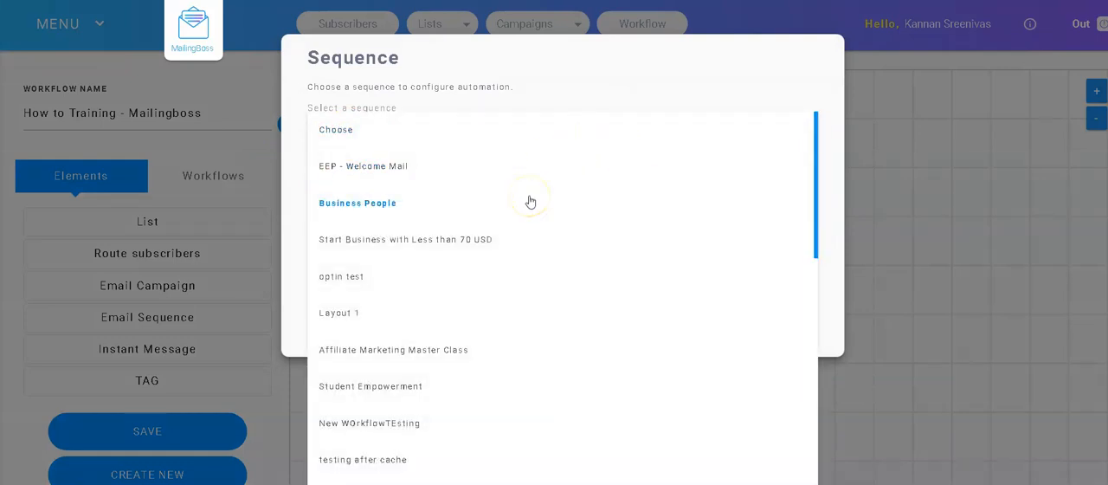
scroll(535, 203, down, 1)
scroll(535, 203, down, 6)
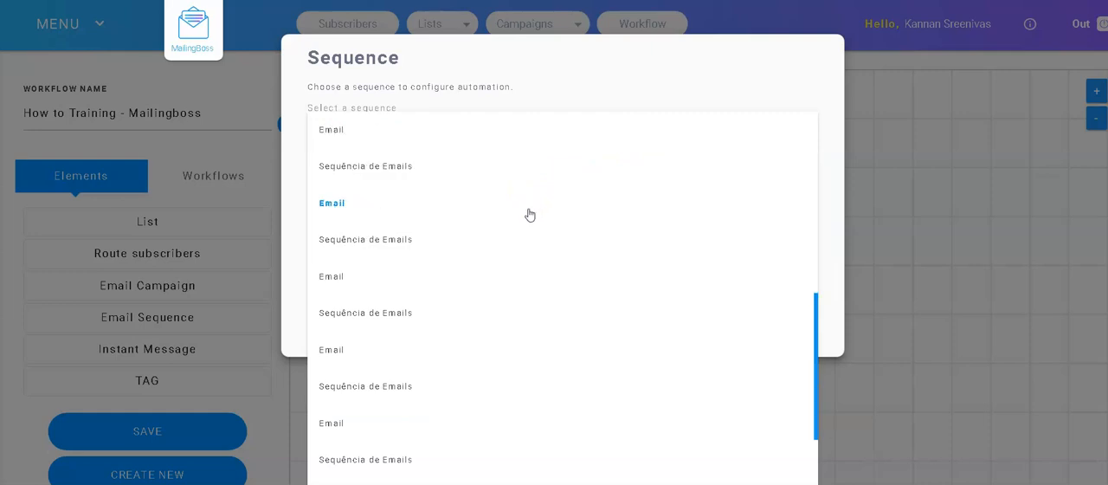
scroll(530, 214, down, 2)
click(394, 234)
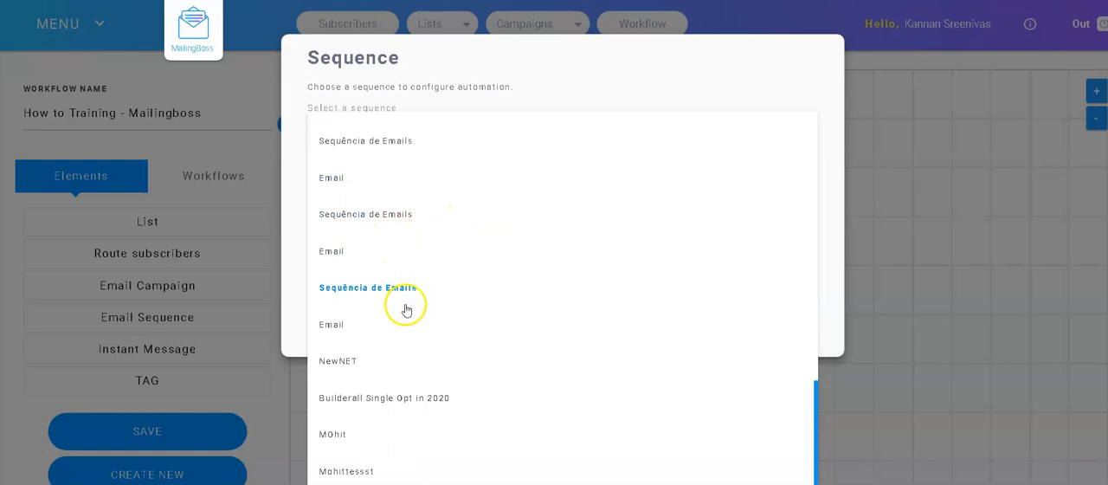
scroll(408, 309, up, 5)
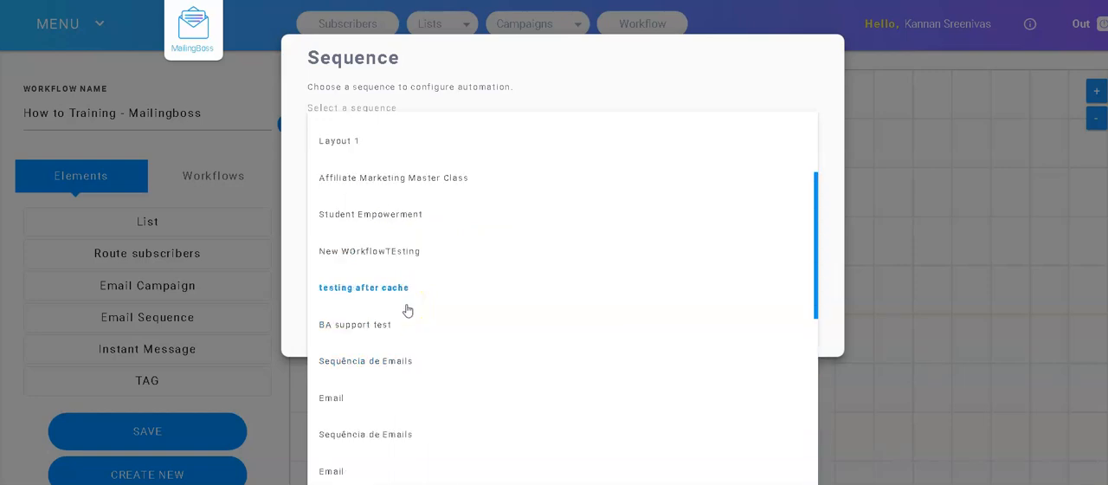
scroll(415, 267, up, 3)
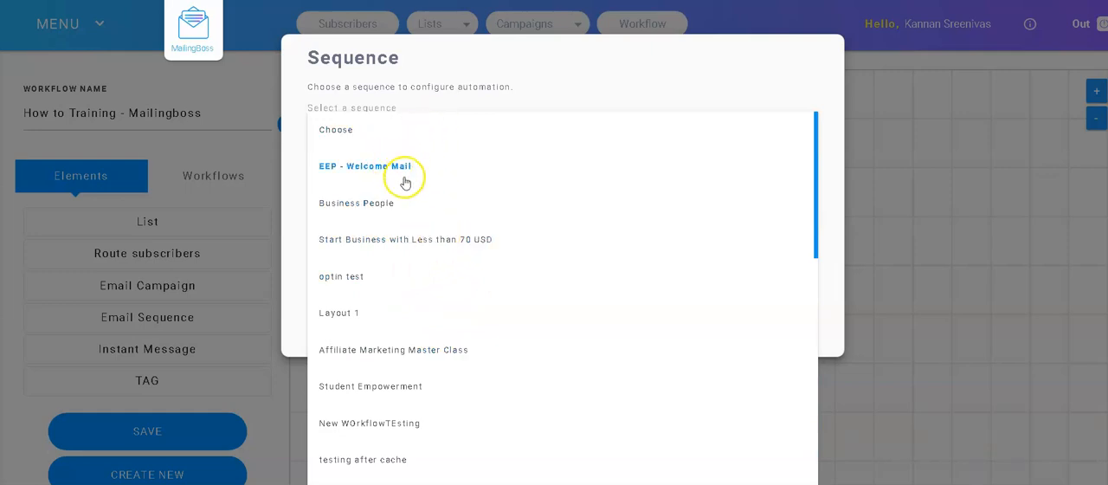
scroll(404, 184, down, 3)
scroll(407, 187, down, 2)
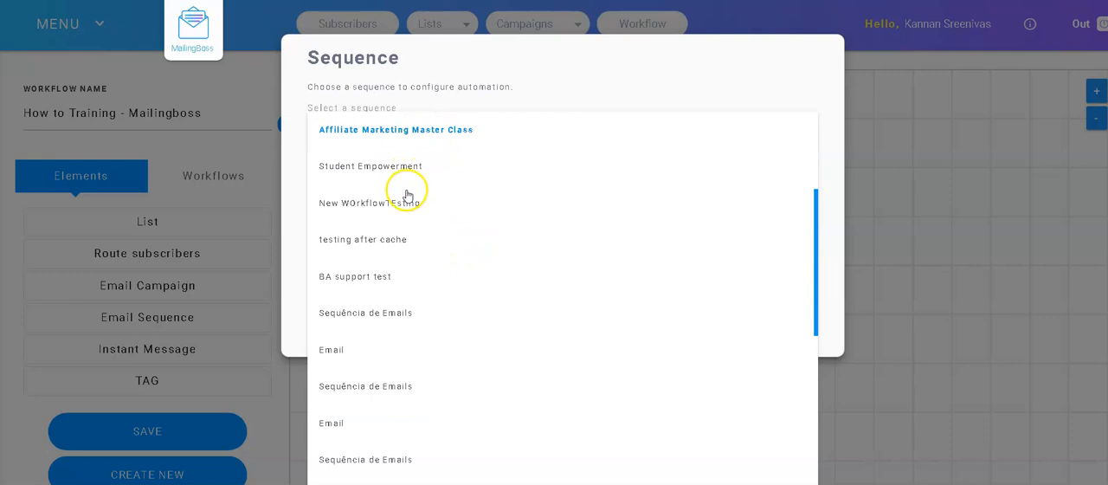
scroll(416, 201, down, 3)
scroll(431, 227, down, 3)
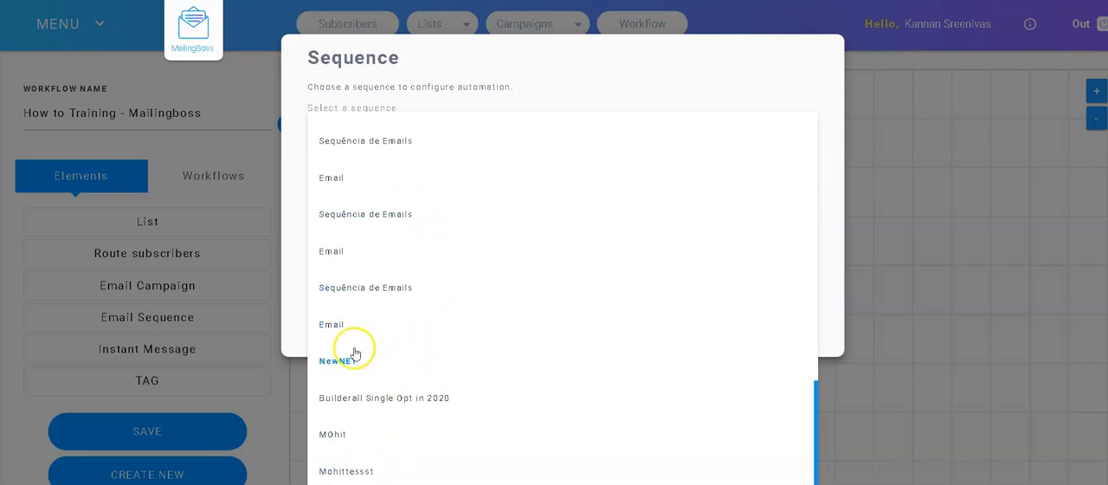
scroll(377, 298, up, 1)
scroll(381, 286, up, 5)
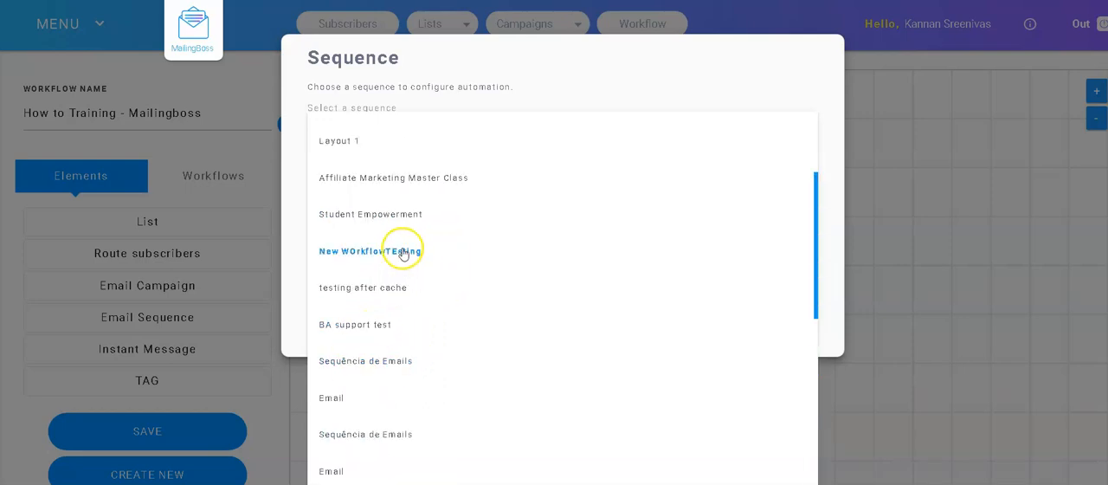
scroll(405, 229, up, 1)
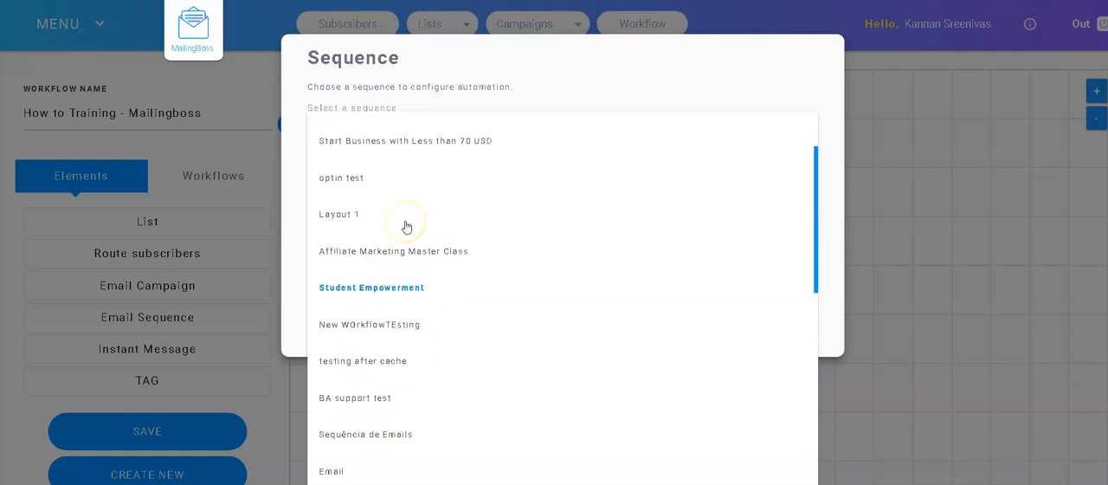
scroll(407, 225, up, 2)
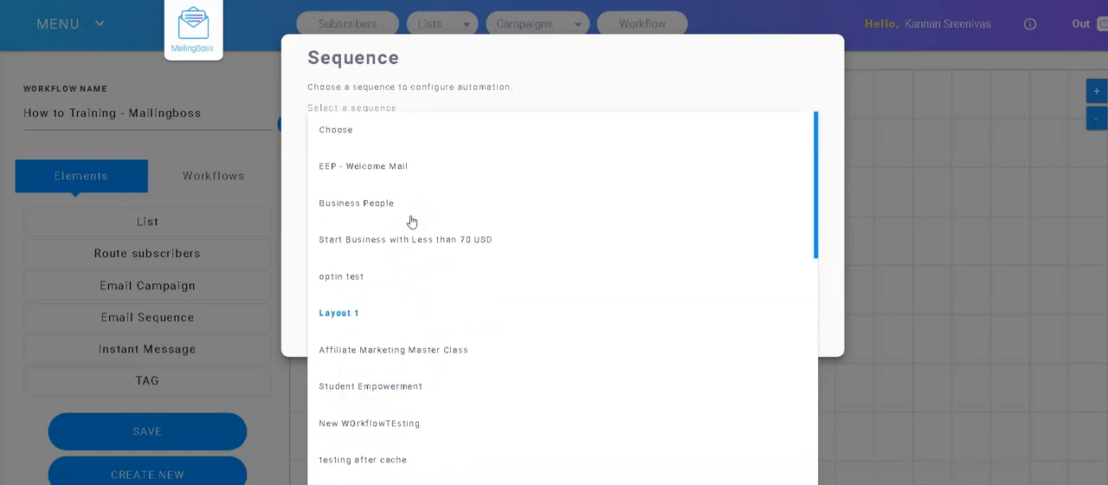
click(786, 59)
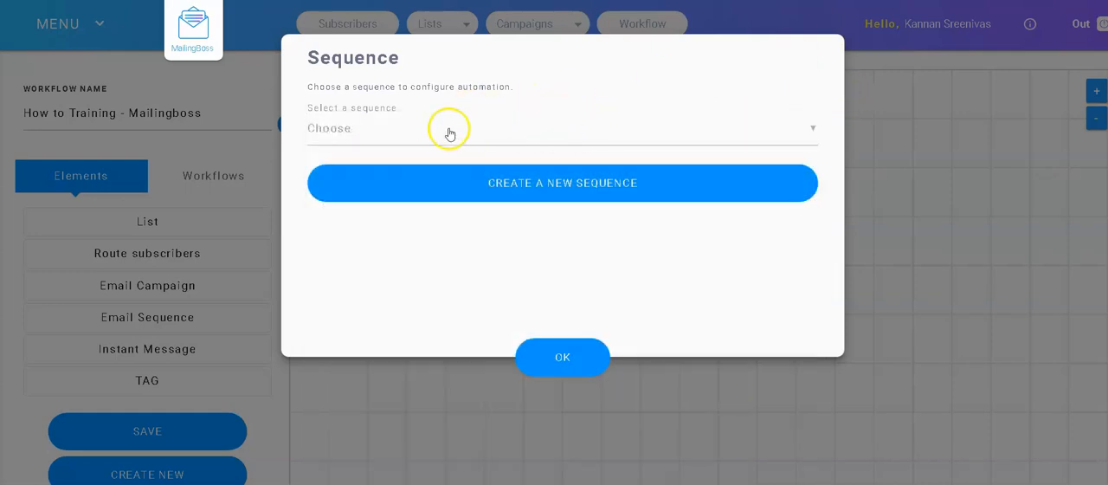
click(374, 128)
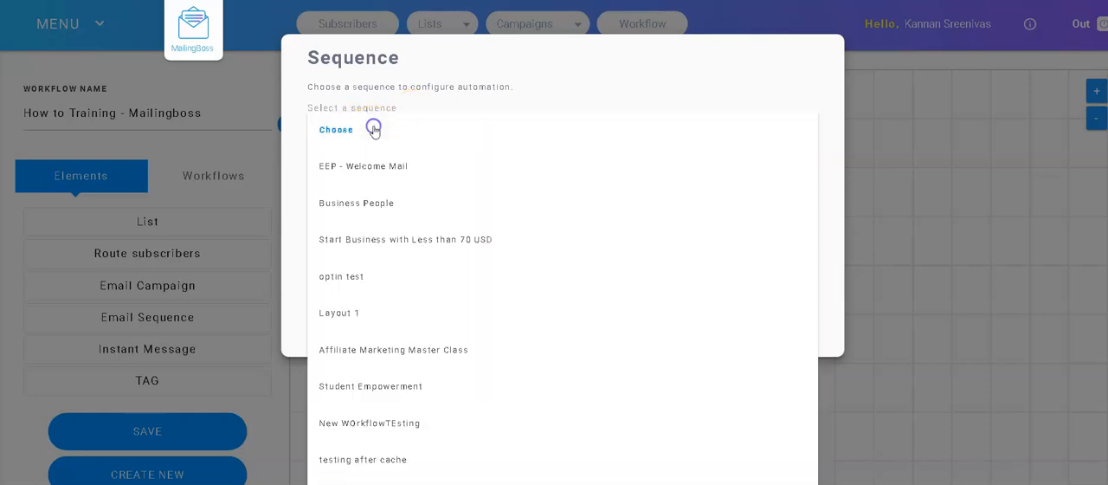
scroll(398, 259, down, 7)
scroll(404, 265, up, 7)
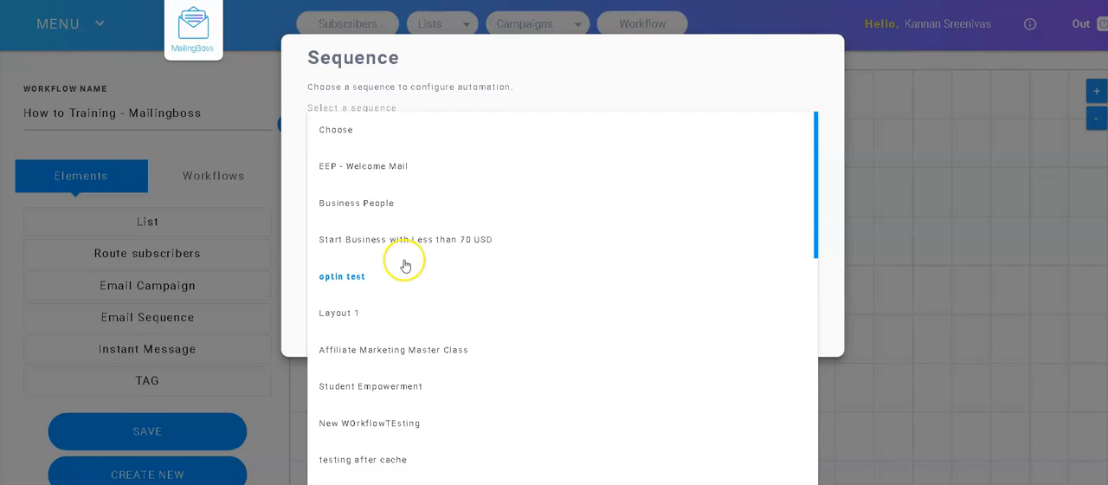
click(563, 52)
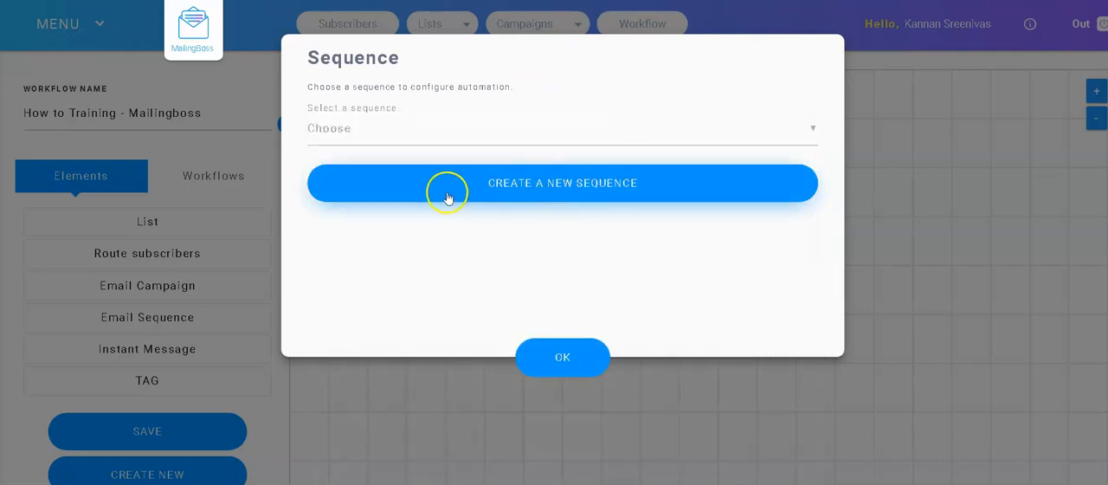
Step: Start a new sequence for the list and name it "How to Training - Mailingboss - Sequence"
click(580, 192)
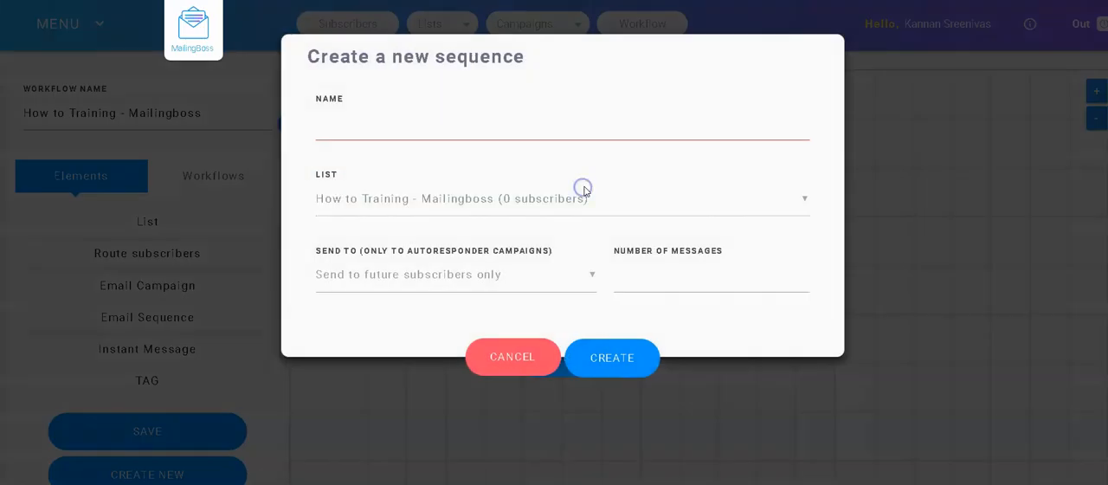
click(389, 131)
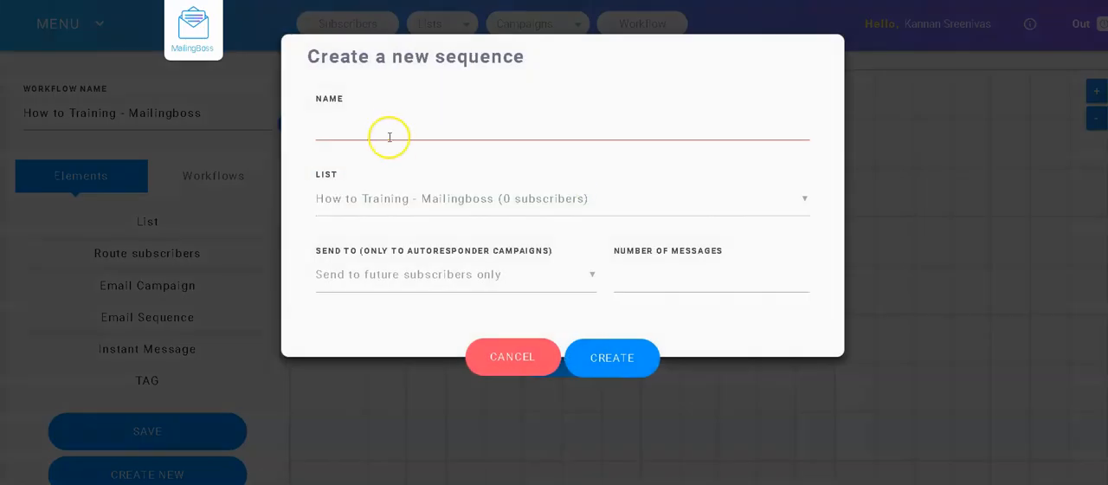
text(Thank you! [COMPANY_NAME])
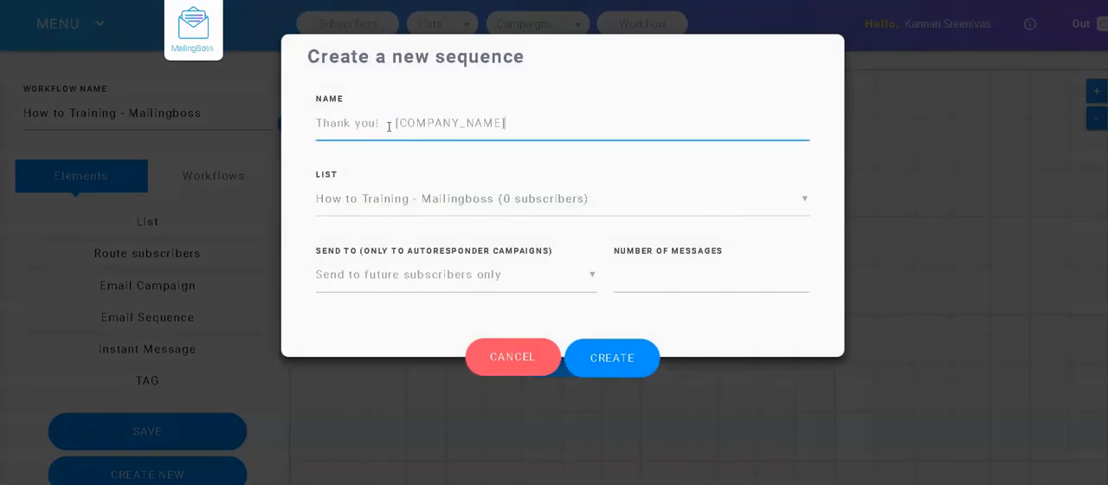
drag(537, 127, 307, 136)
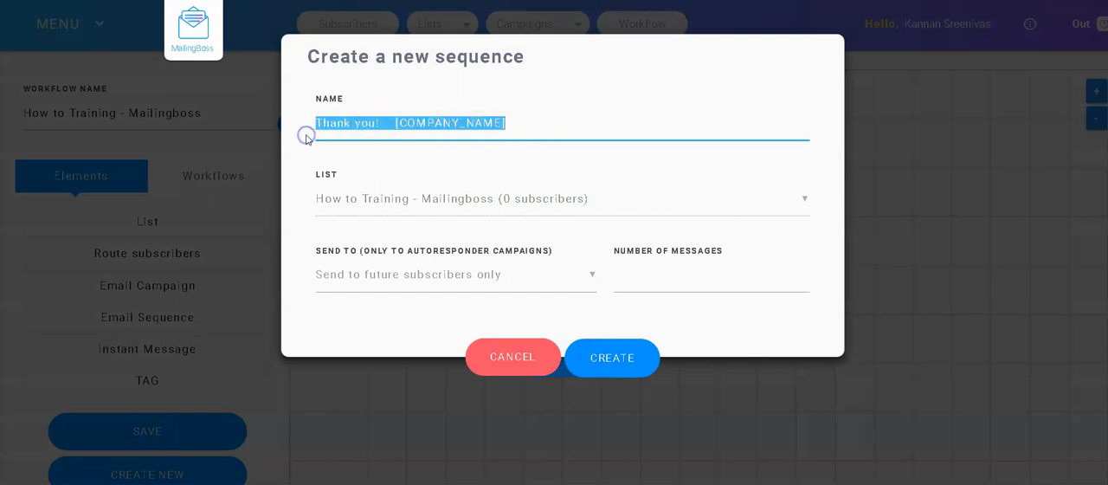
text(Ho)
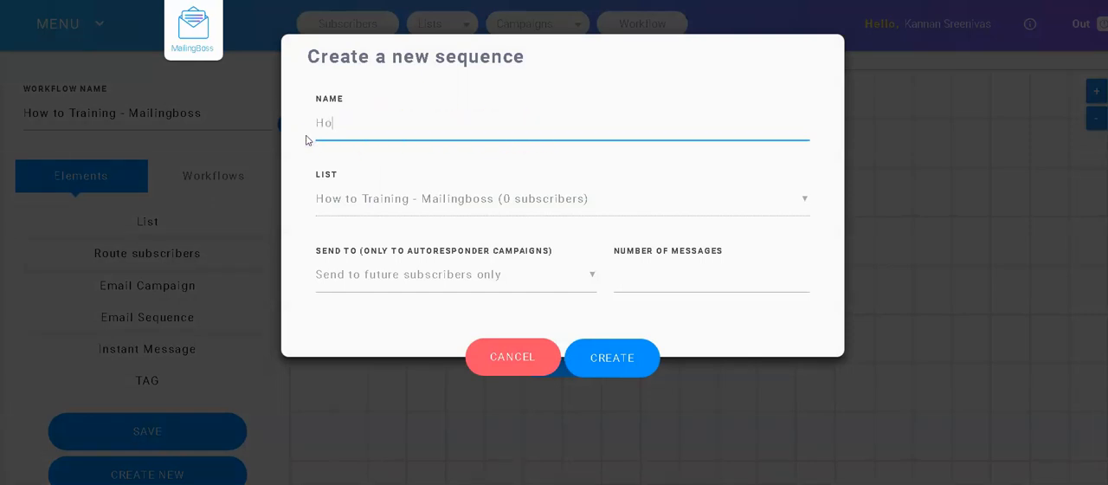
text(w to Training - Mailingboss - Sequence)
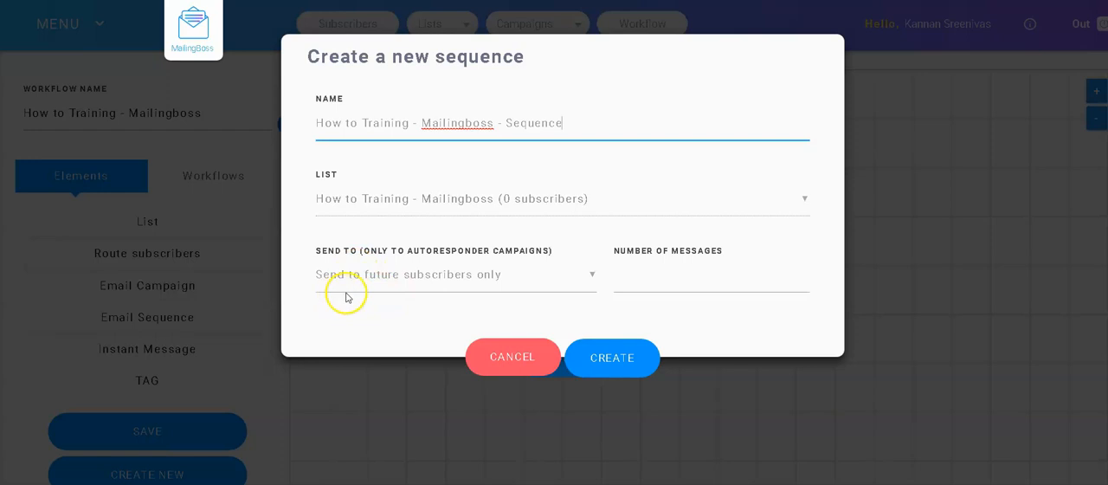
Step: Switch the new sequence's recipients to current and future subscribers and back to future subscribers only
click(472, 277)
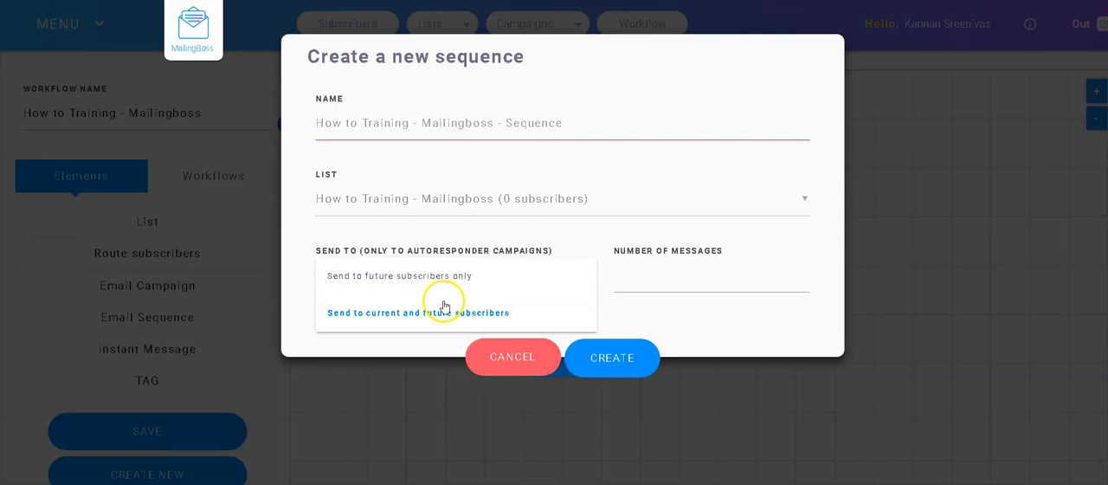
click(419, 314)
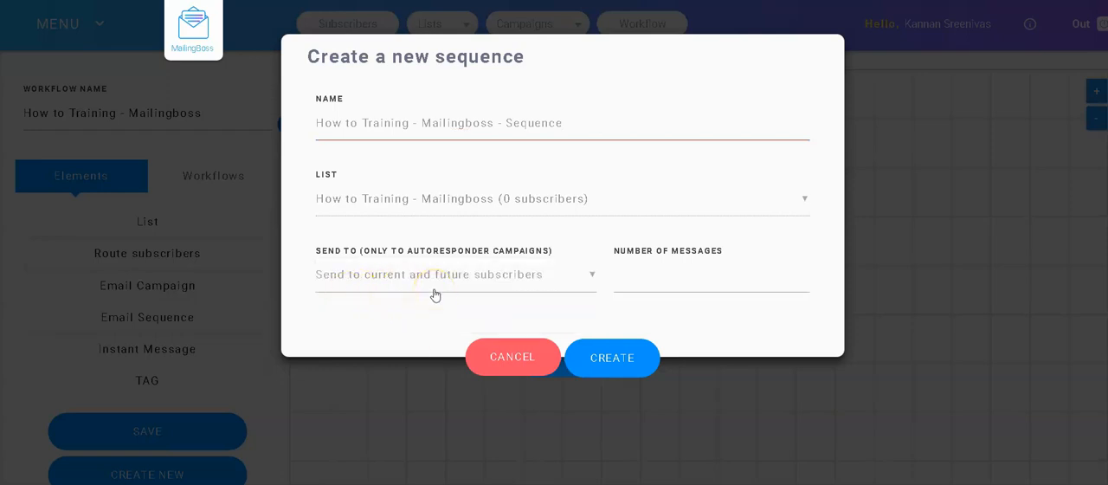
click(443, 278)
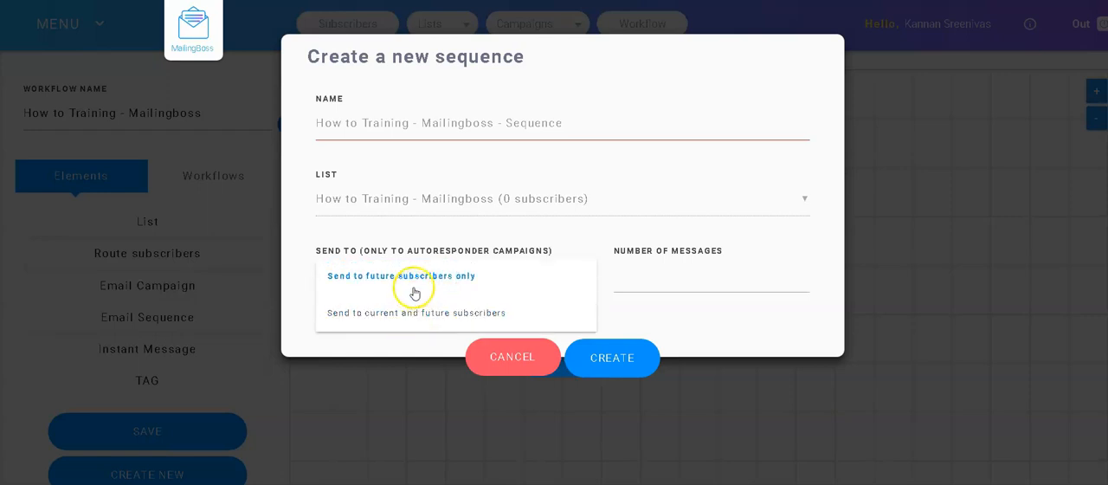
click(415, 289)
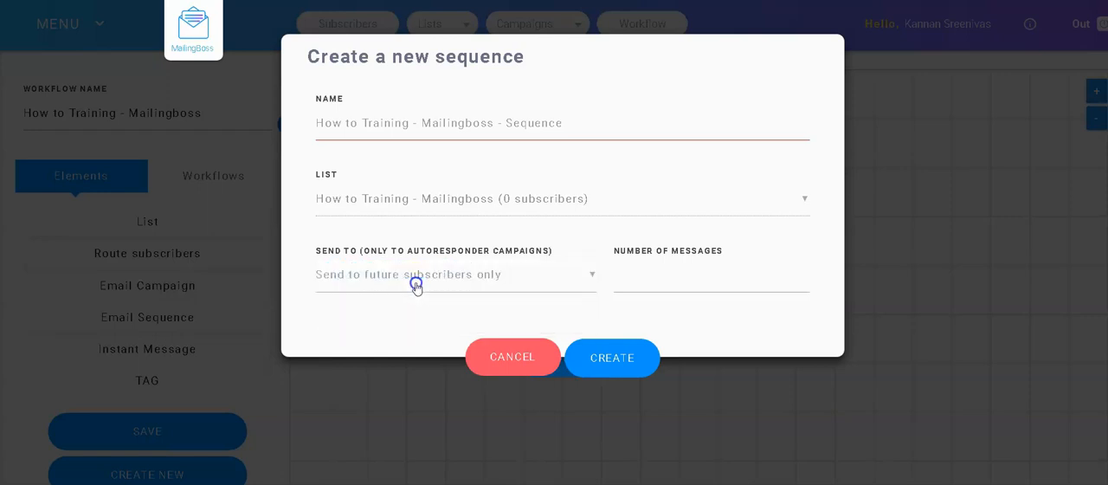
Step: Set the number of messages to 3, create the sequence and accept its campaign settings
click(675, 284)
text(30)
click(620, 360)
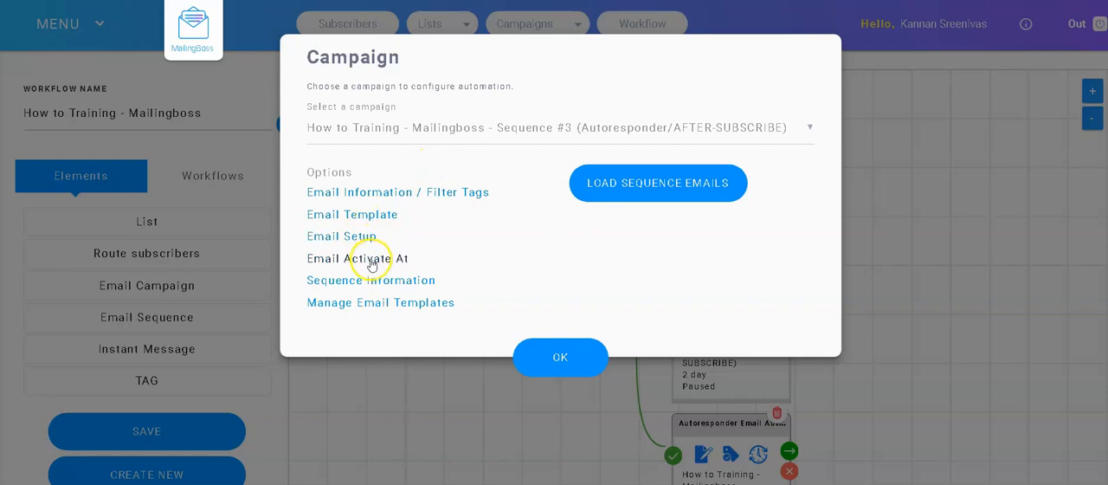
click(568, 362)
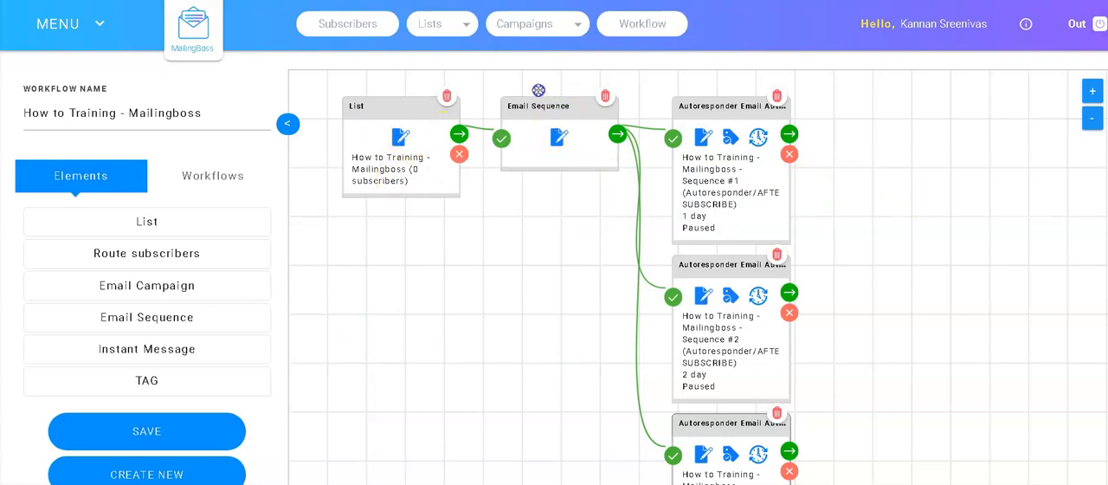
Step: Shift the three autoresponder email blocks slightly up and closer to the Email Sequence block, and save the workflow
click(534, 88)
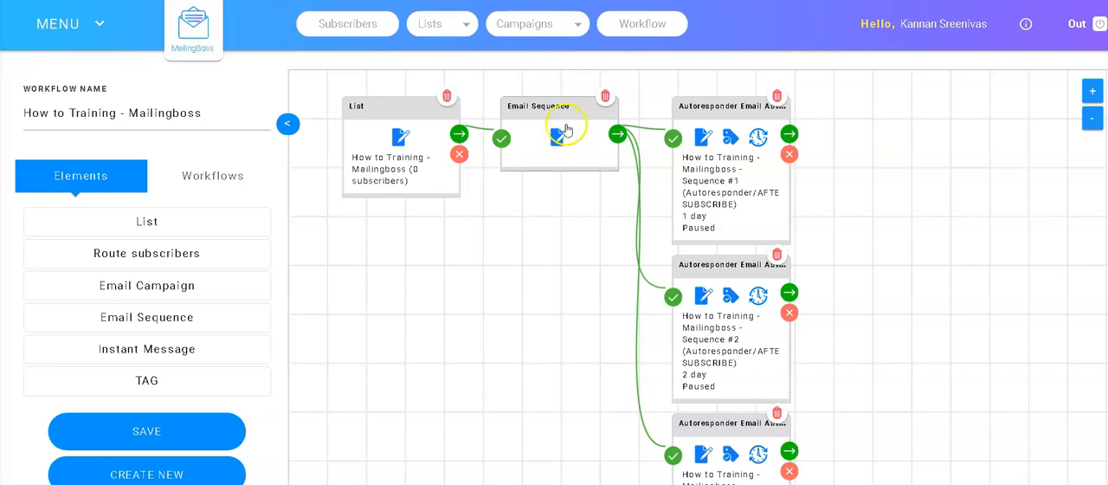
drag(677, 109, 699, 92)
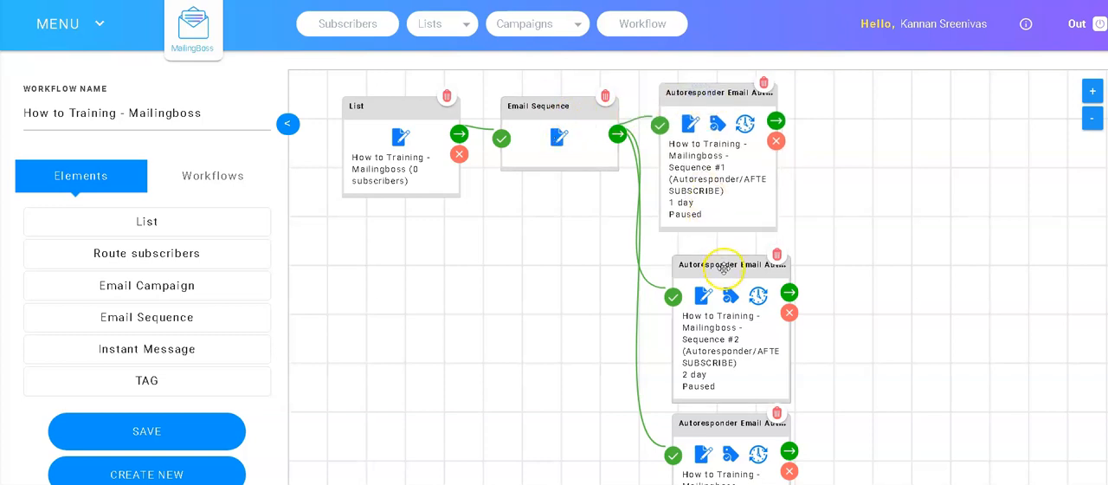
drag(724, 268, 717, 253)
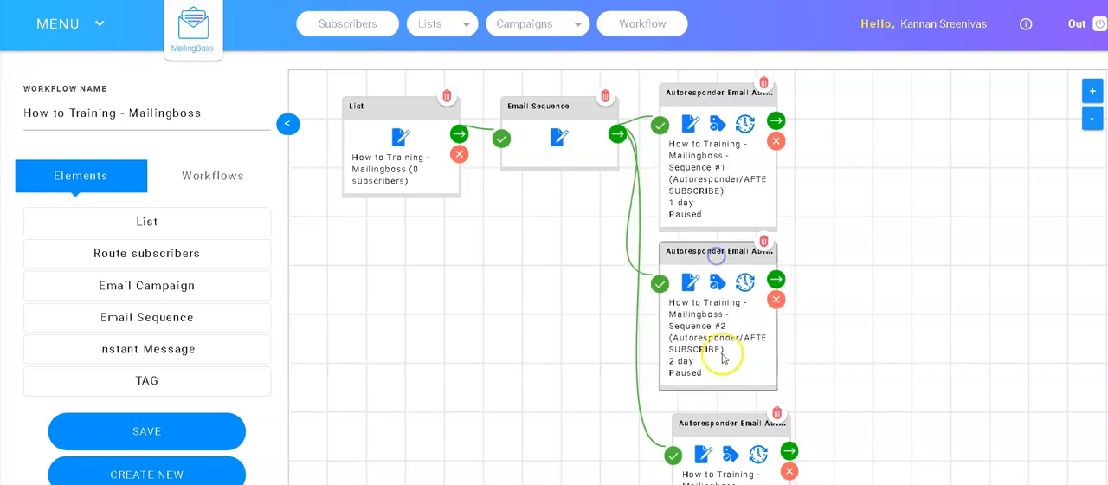
drag(722, 425, 711, 412)
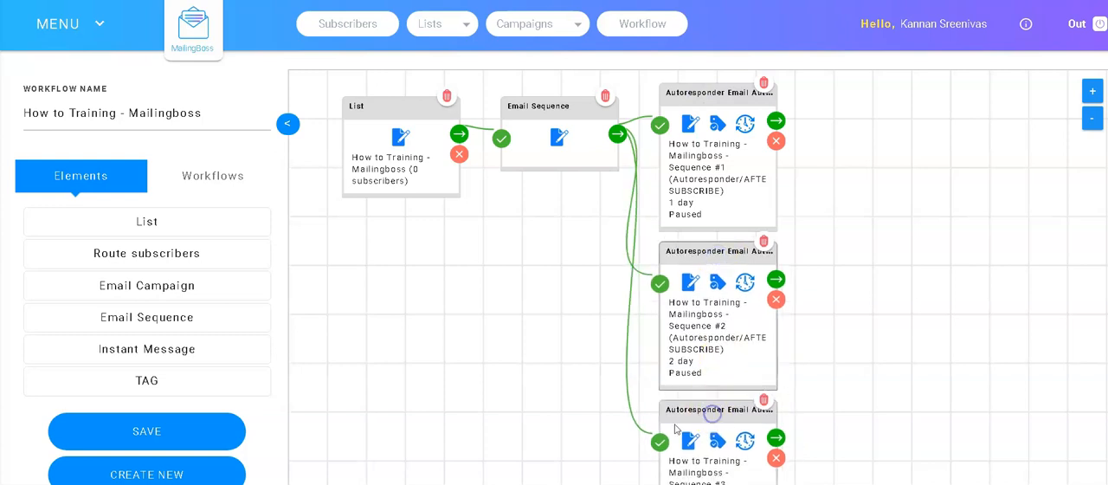
click(148, 433)
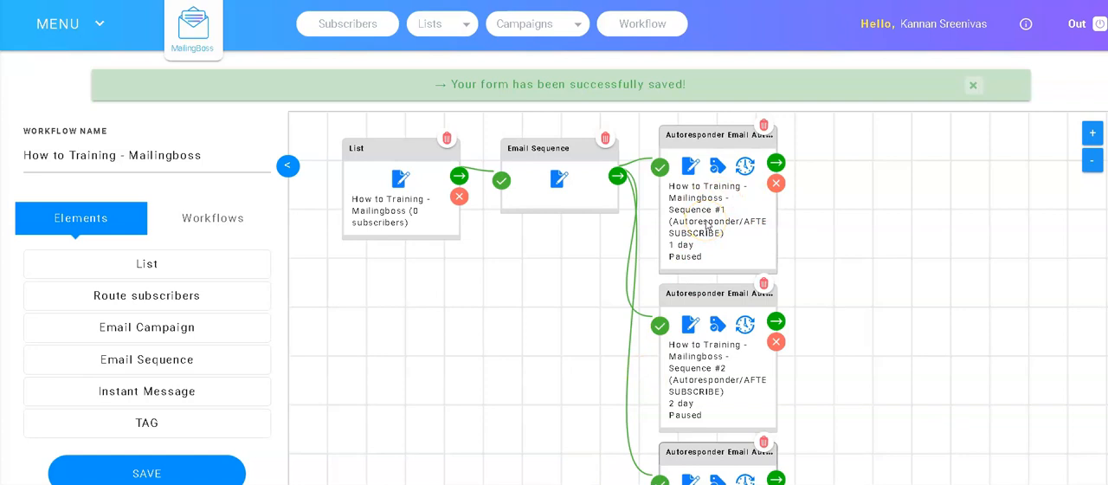
Step: Open the Email Information / Filter Tags settings of the Sequence #1 autoresponder email and review its campaign details
click(691, 166)
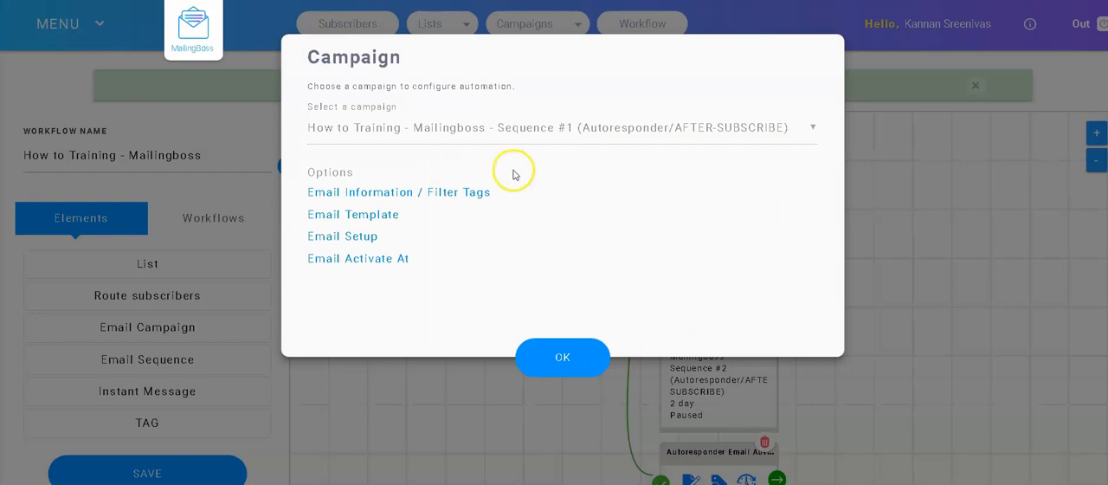
click(370, 195)
click(369, 194)
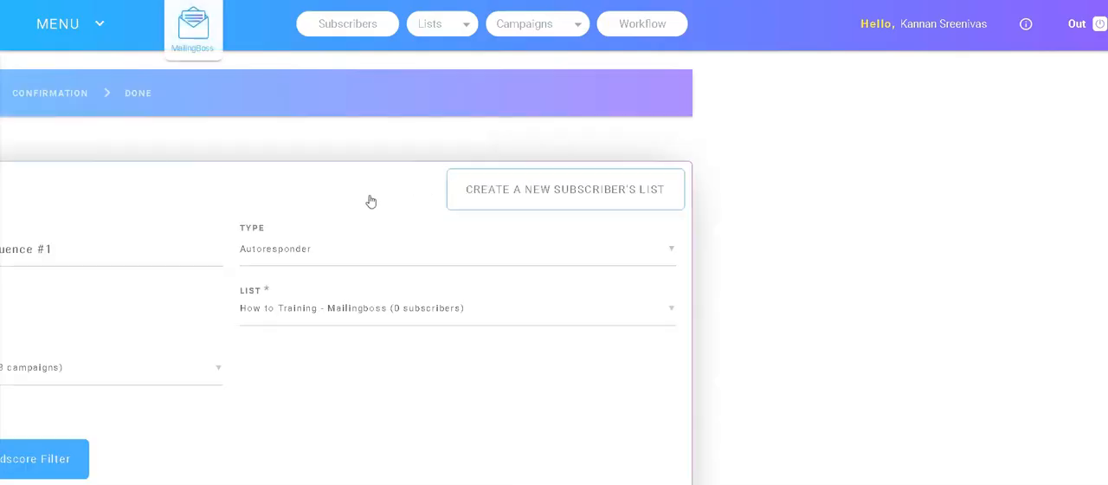
scroll(428, 215, down, 3)
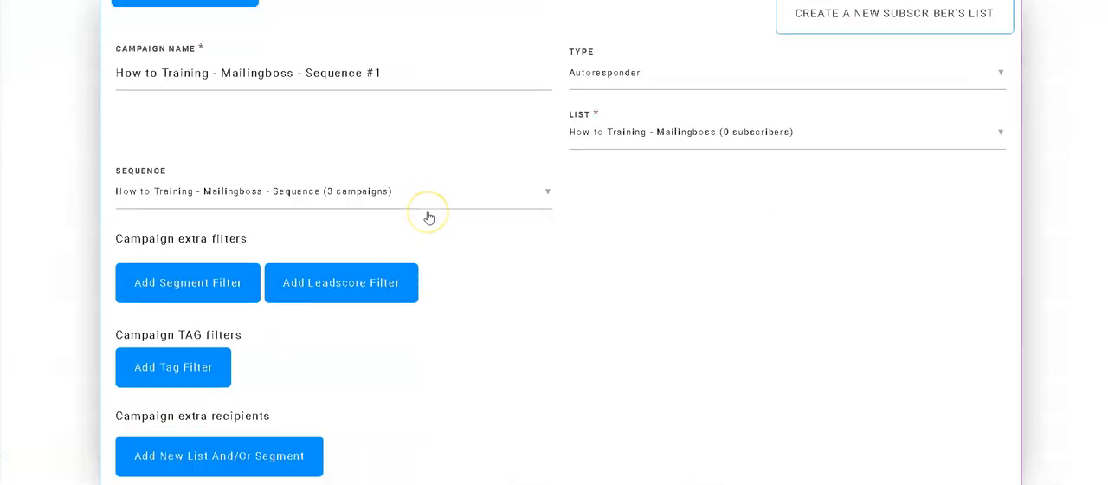
scroll(428, 215, up, 3)
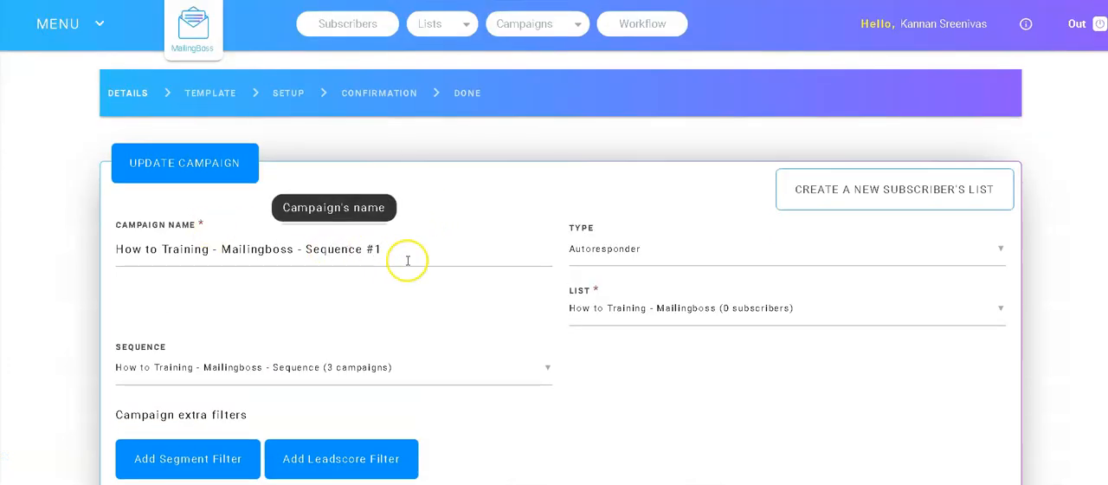
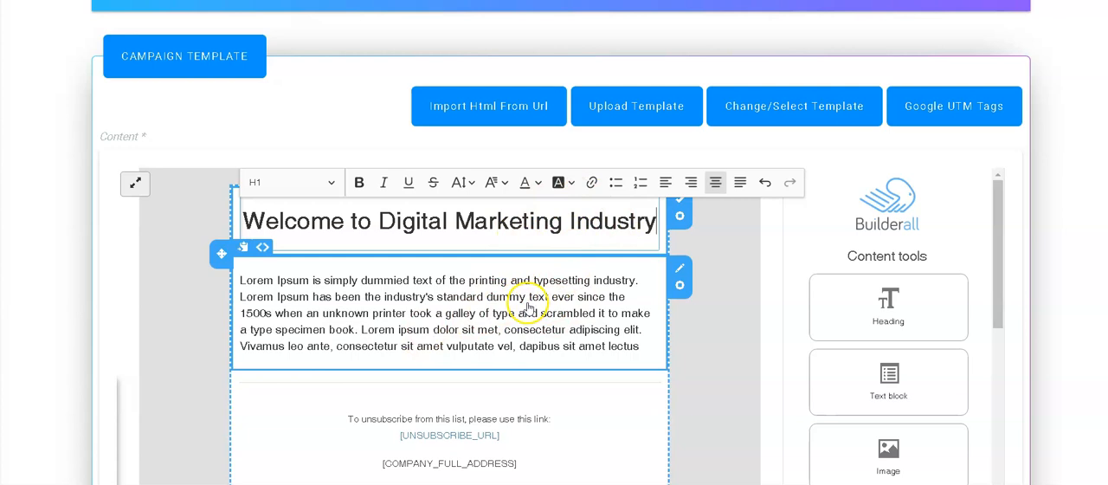
Step: Replace the email's body text with "Welcome [FNAME]," and the placeholder lines "dkgfhskdghskdfhgkdf" and "dgfdgdgf"
click(534, 304)
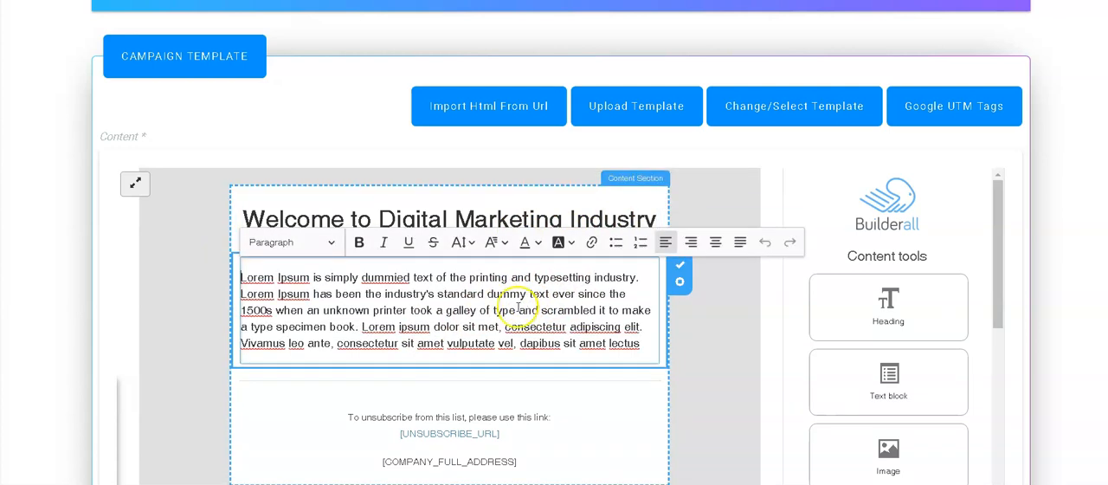
triple_click(518, 308)
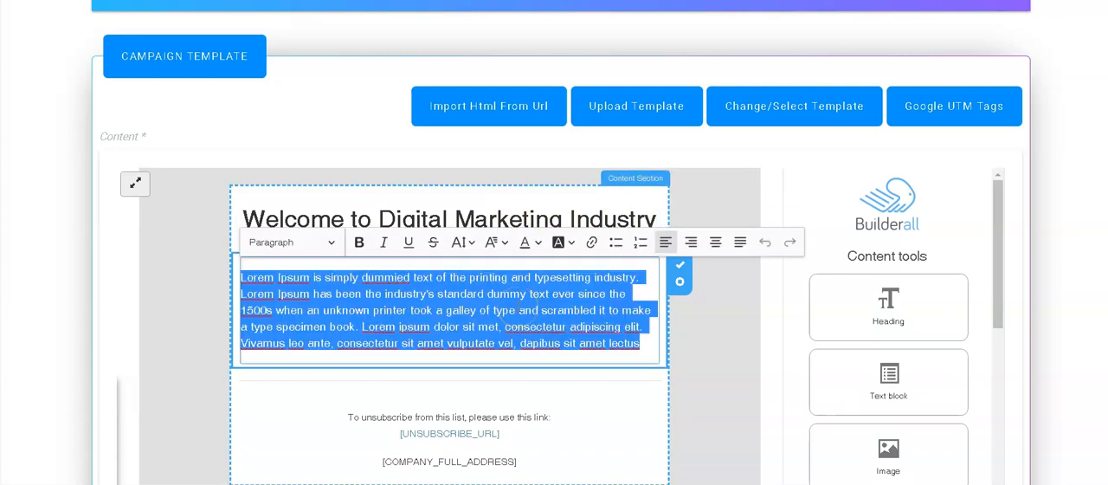
text(W)
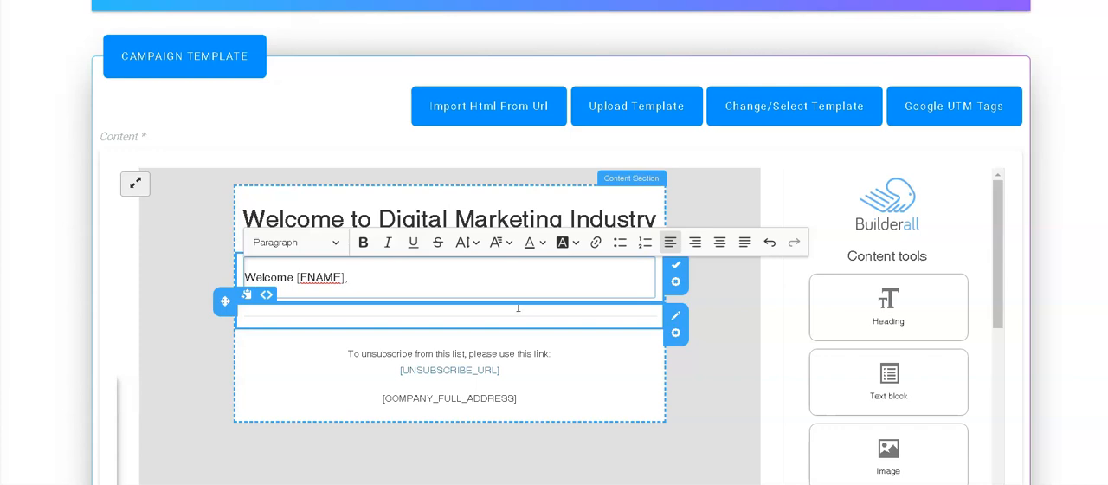
key(Return)
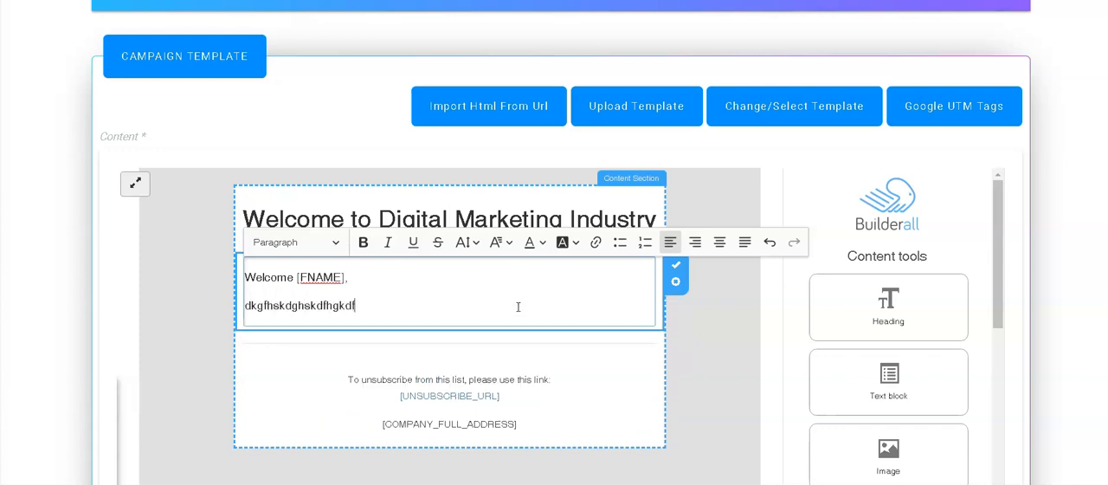
key(Return)
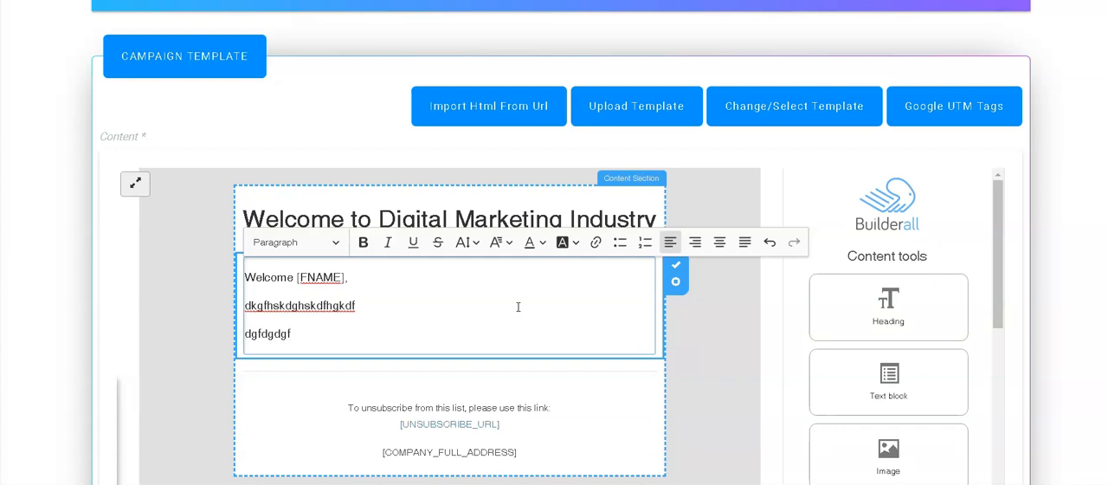
click(718, 345)
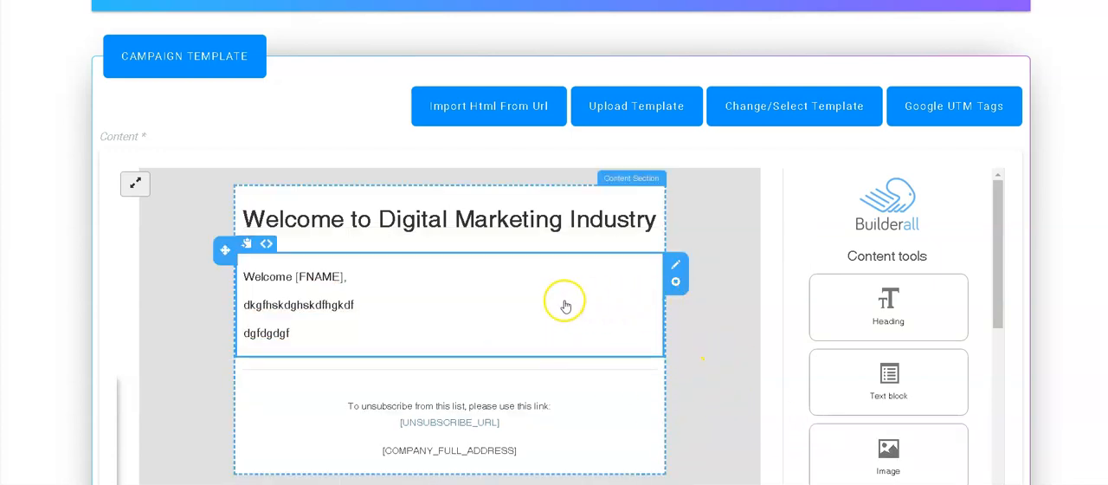
Step: Add a Button block to the email directly below the welcome text
scroll(719, 279, down, 1)
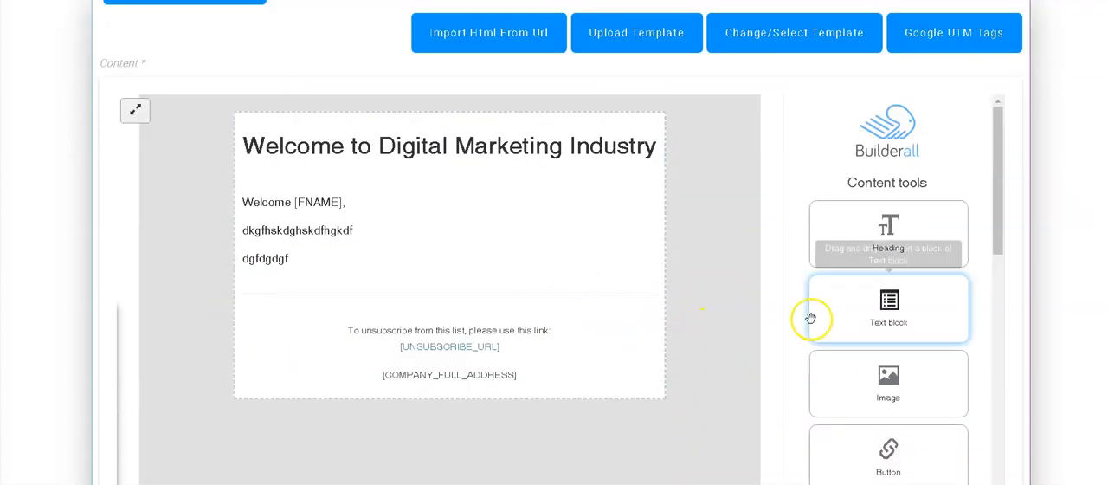
scroll(831, 321, down, 2)
scroll(858, 319, up, 1)
drag(889, 379, 335, 337)
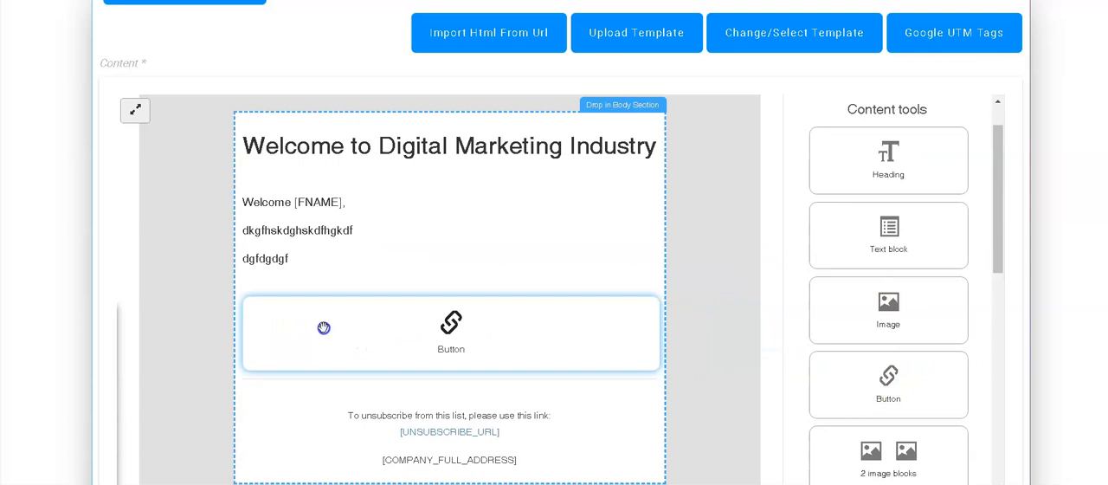
Step: Add a Text with right button block below the existing button, then save the template and proceed to campaign setup
scroll(779, 312, down, 2)
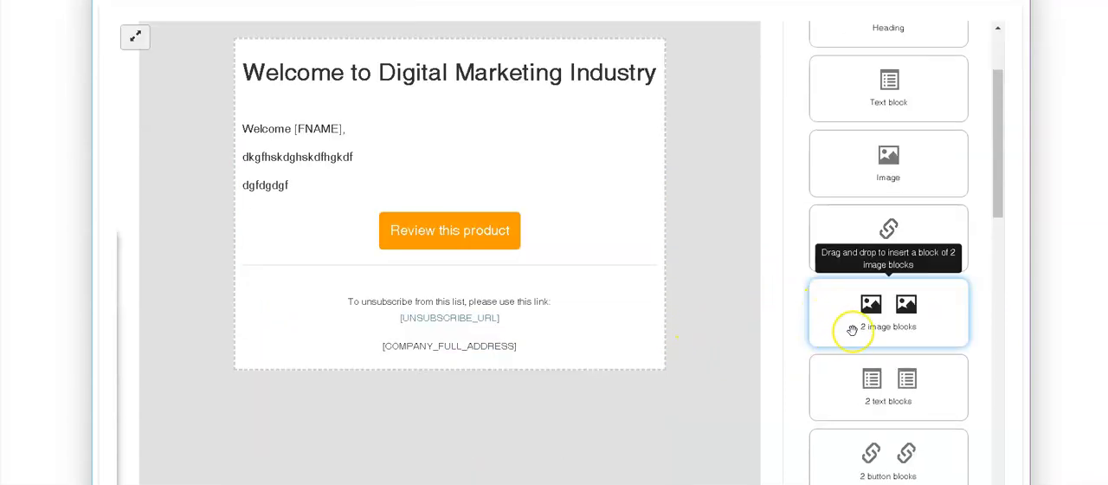
scroll(853, 330, down, 4)
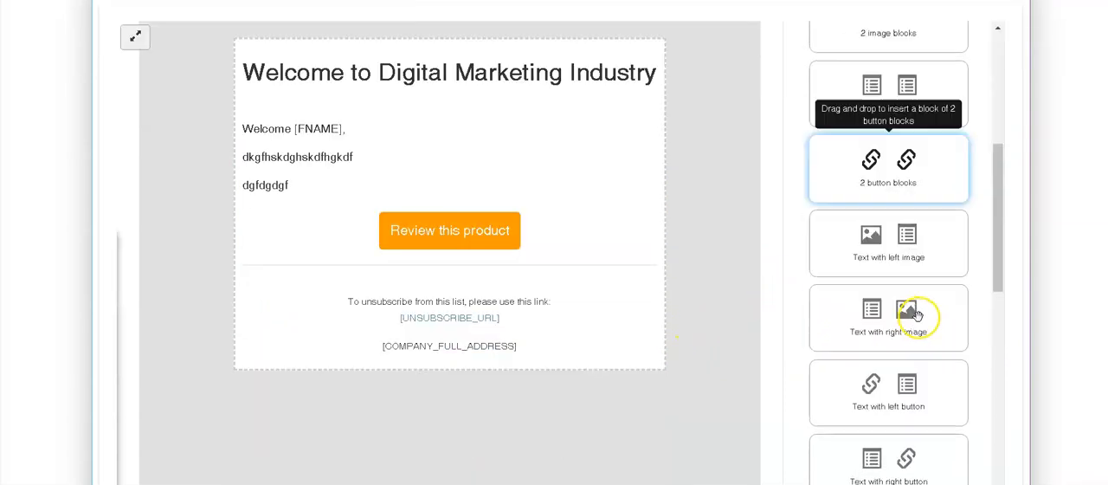
scroll(916, 314, down, 2)
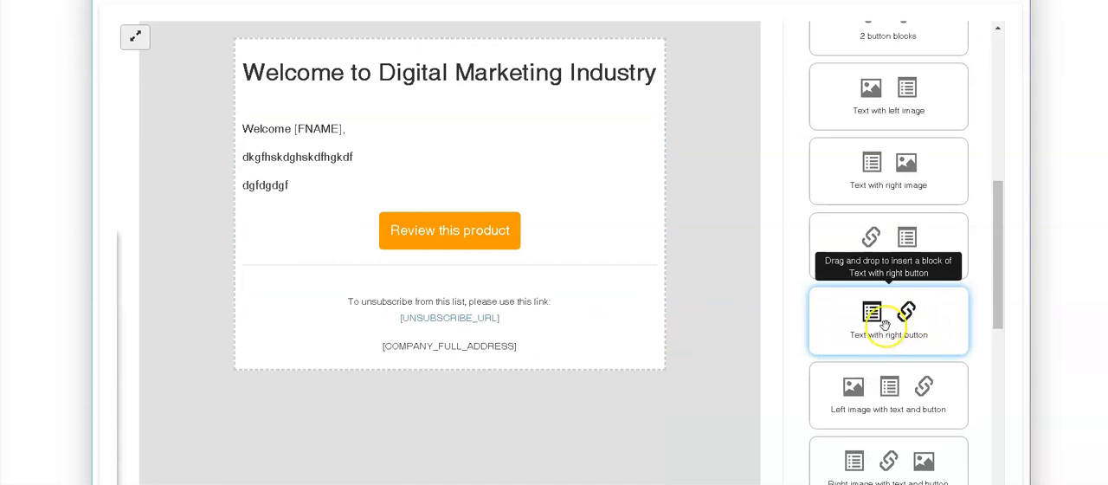
drag(885, 324, 343, 314)
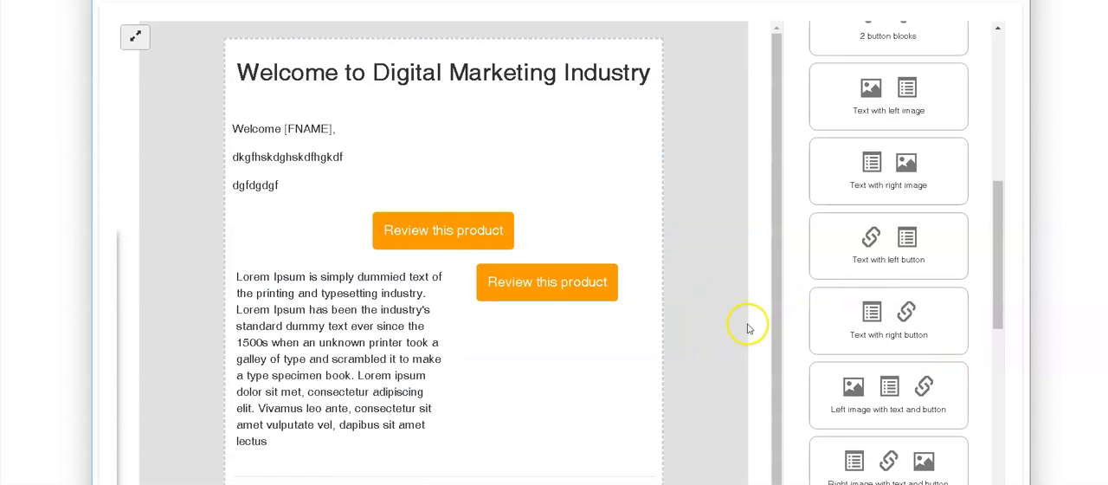
scroll(494, 268, down, 4)
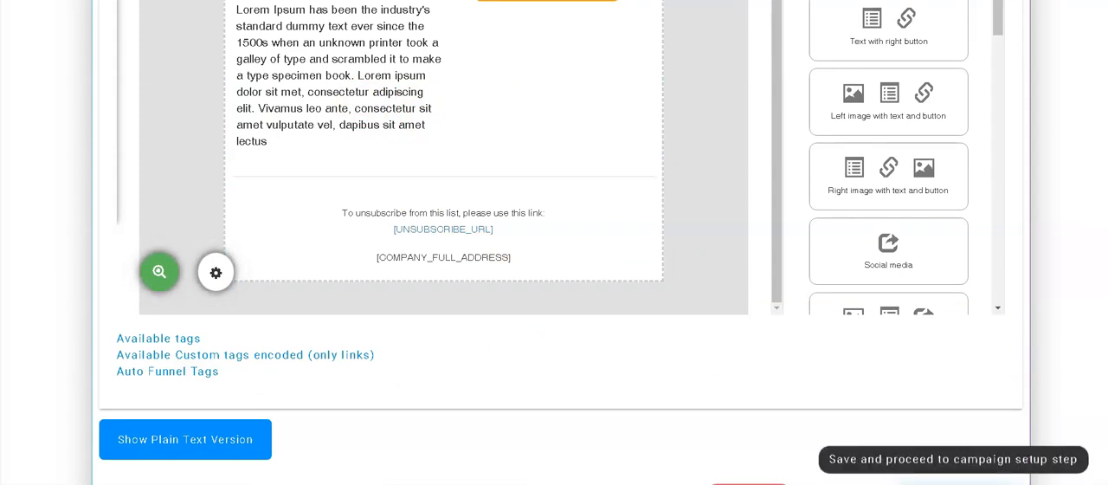
click(957, 482)
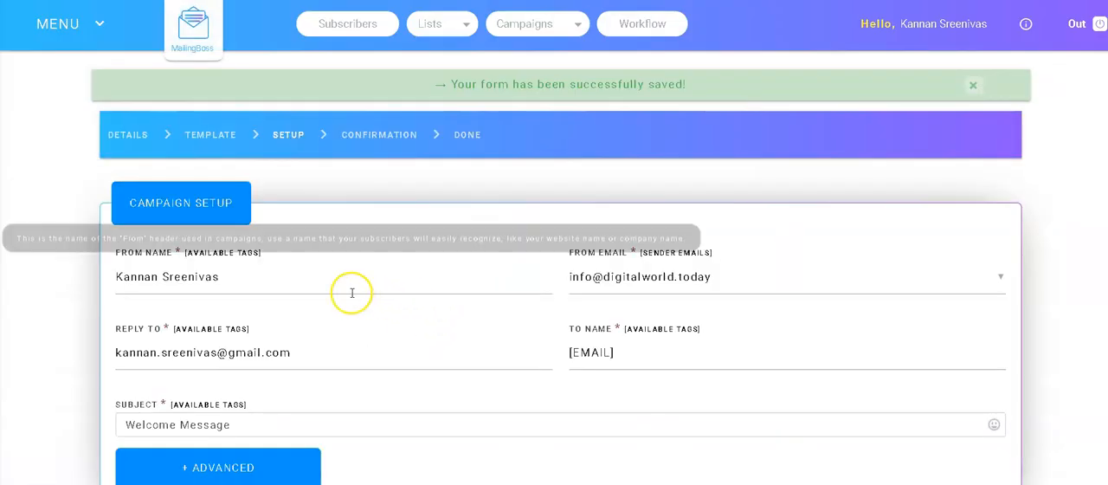
Step: Change the email subject to "Welcome [FNAME]", save the setup and proceed to the confirmation step
scroll(320, 260, down, 1)
click(260, 217)
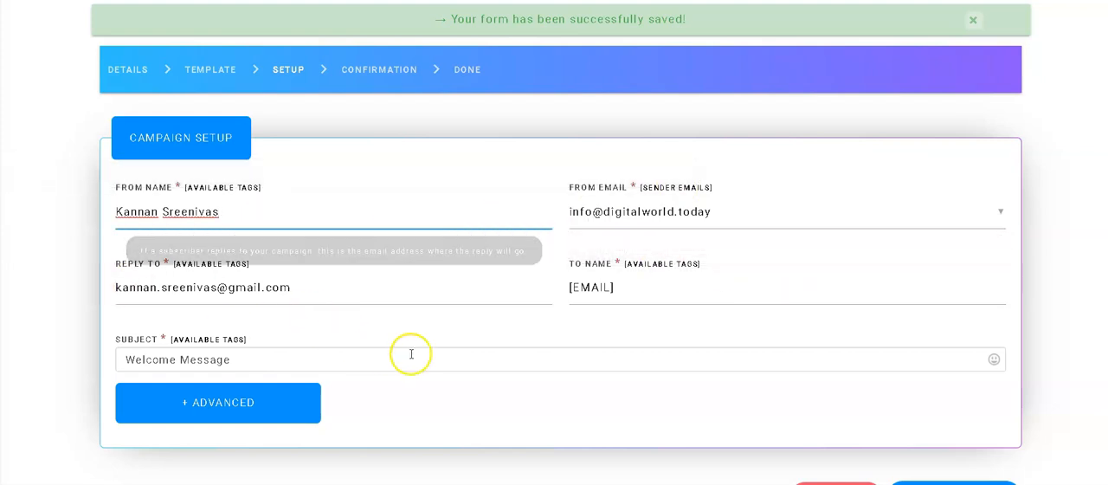
click(249, 361)
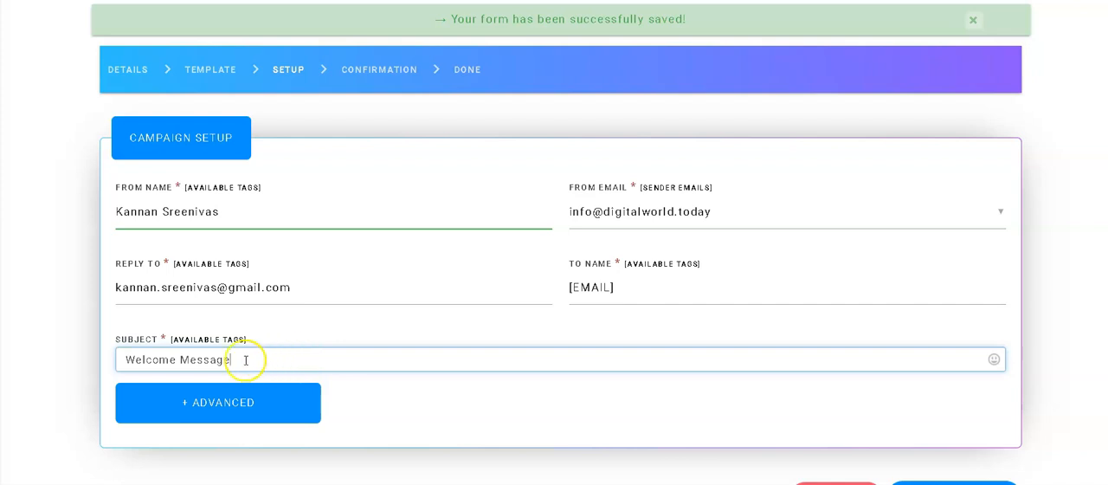
click(189, 360)
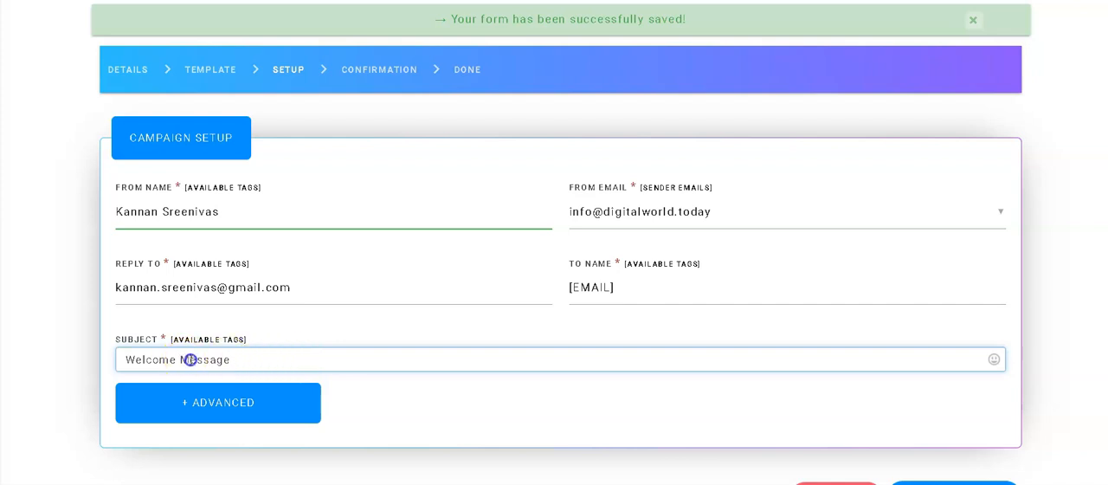
drag(179, 360, 289, 352)
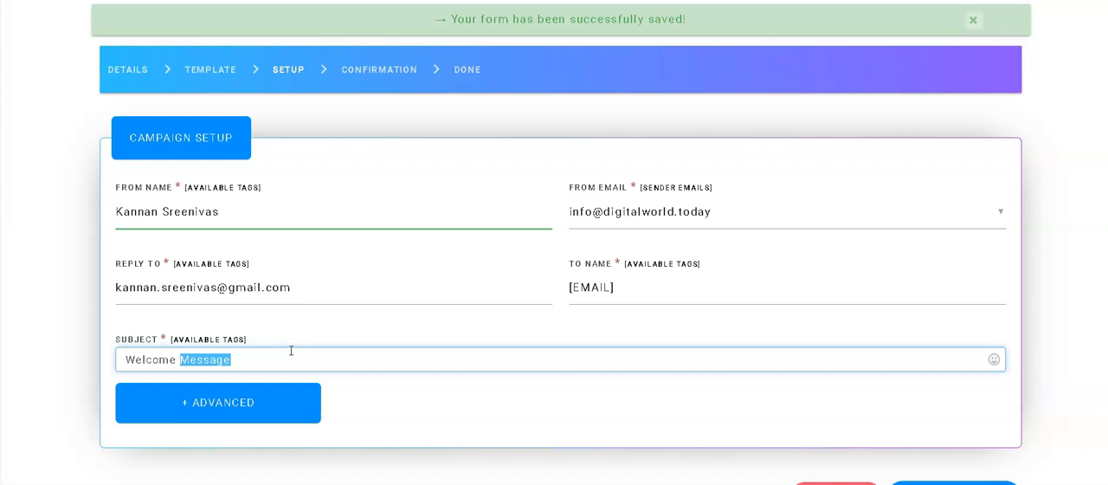
text([FNAME)
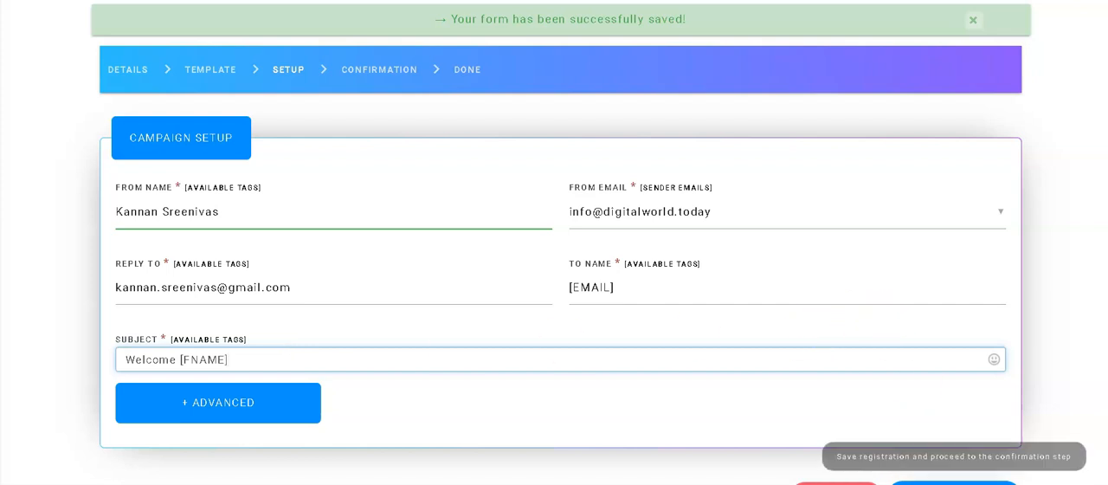
click(954, 484)
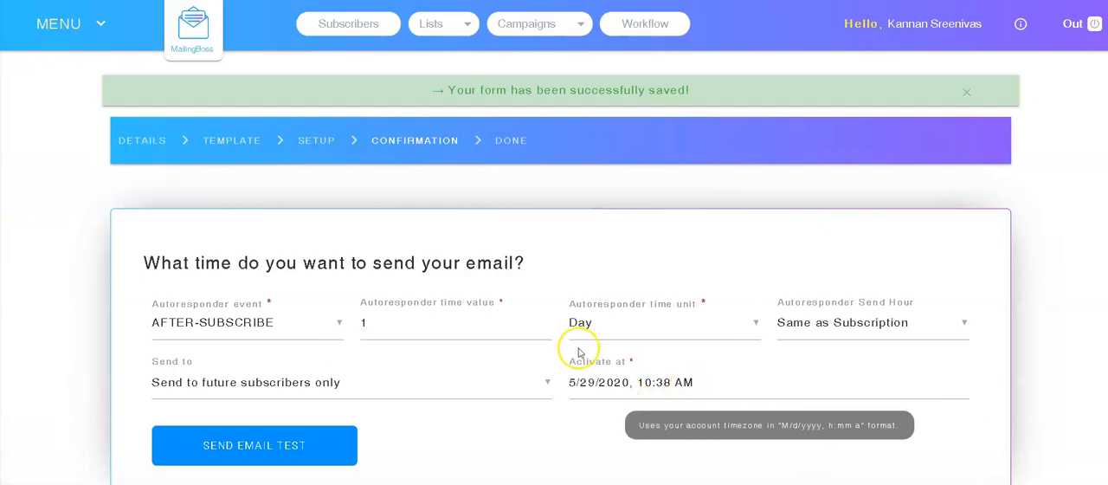
Step: Set the autoresponder time unit to Minute for the after-subscribe welcome email
scroll(539, 297, down, 3)
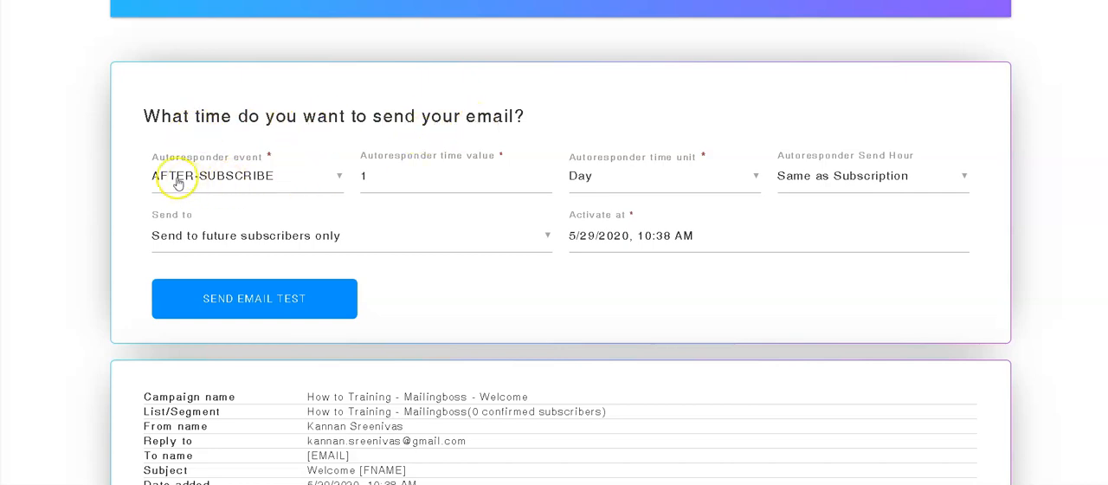
mouse_move(426, 178)
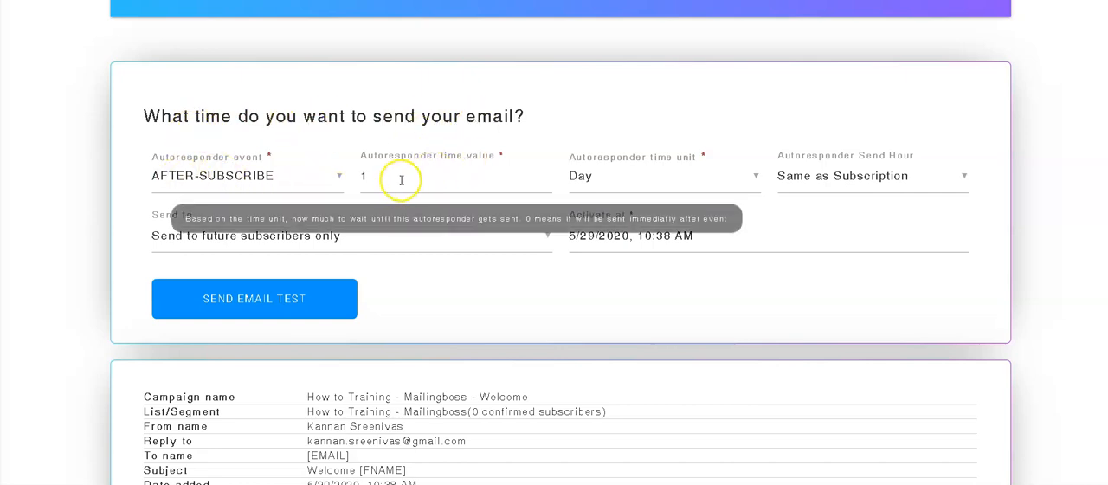
click(505, 181)
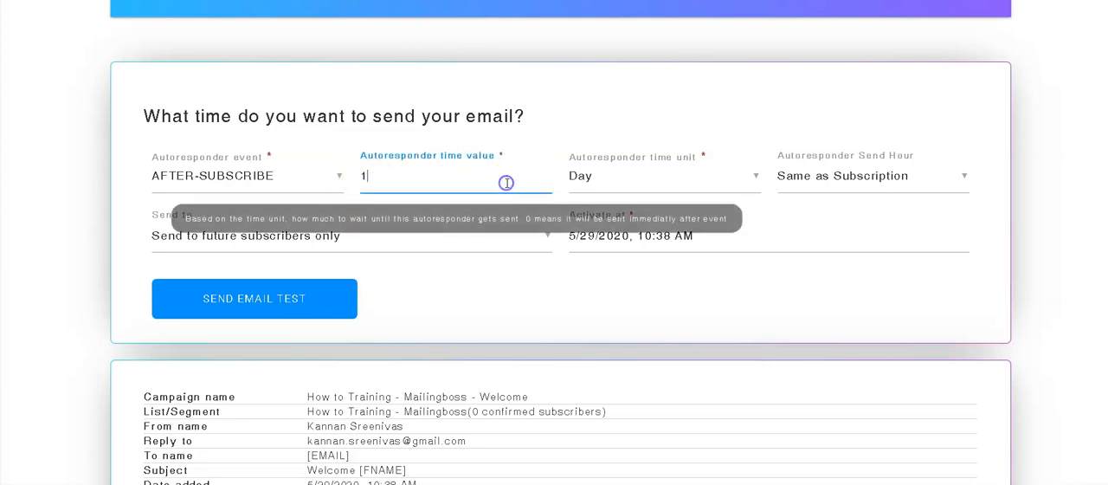
click(662, 184)
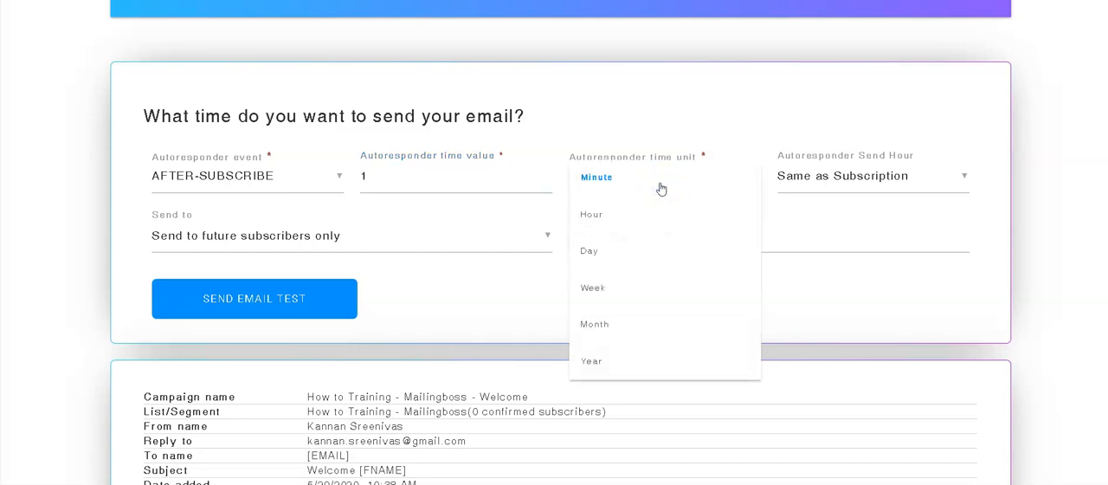
scroll(632, 200, up, 1)
click(607, 254)
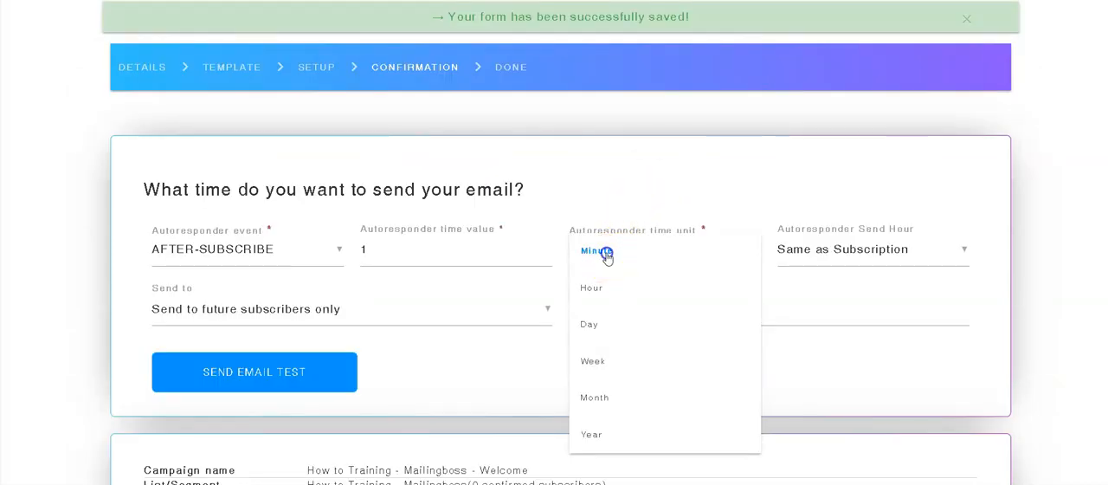
scroll(883, 208, down, 1)
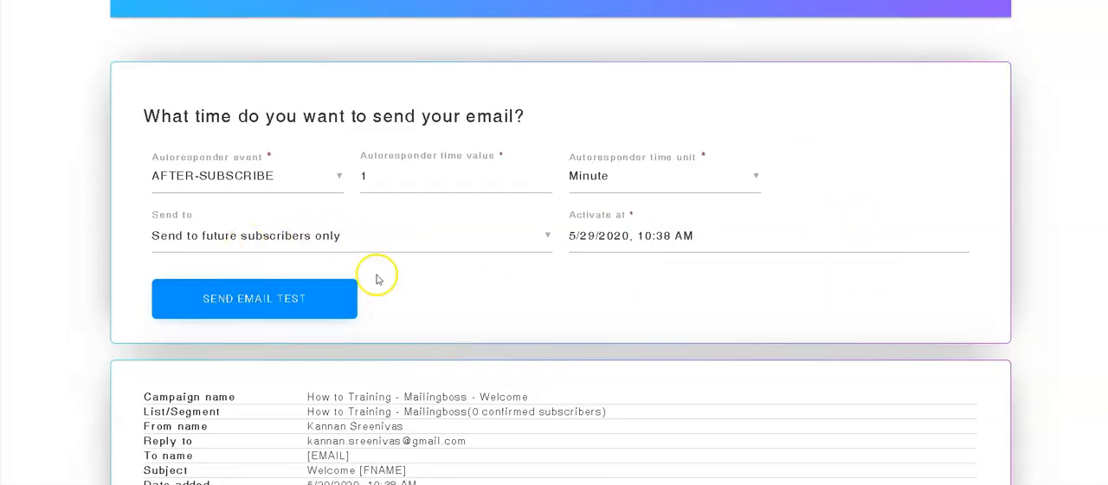
Step: Review the campaign summary and send settings, and try to activate the welcome campaign
scroll(453, 282, down, 1)
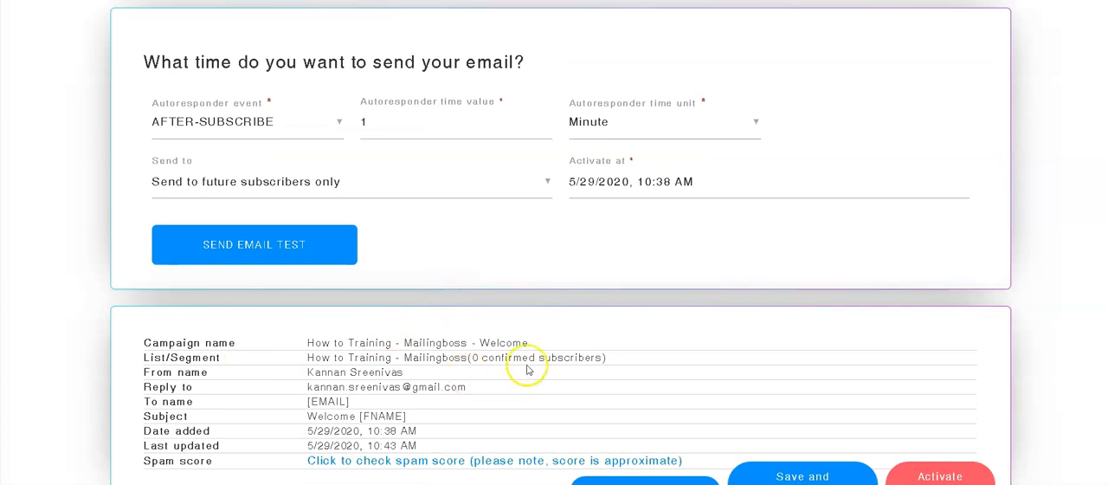
scroll(489, 239, up, 2)
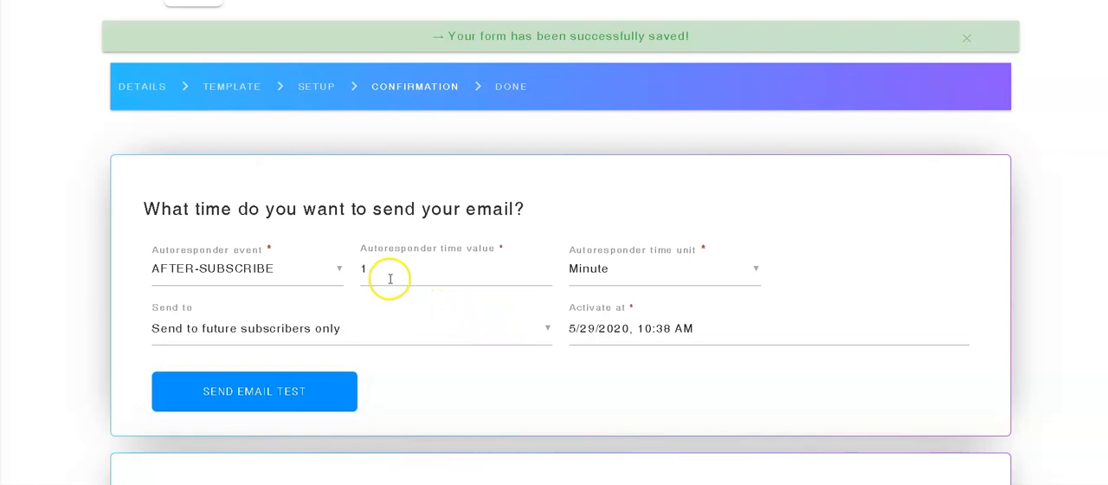
mouse_move(390, 256)
scroll(779, 329, down, 2)
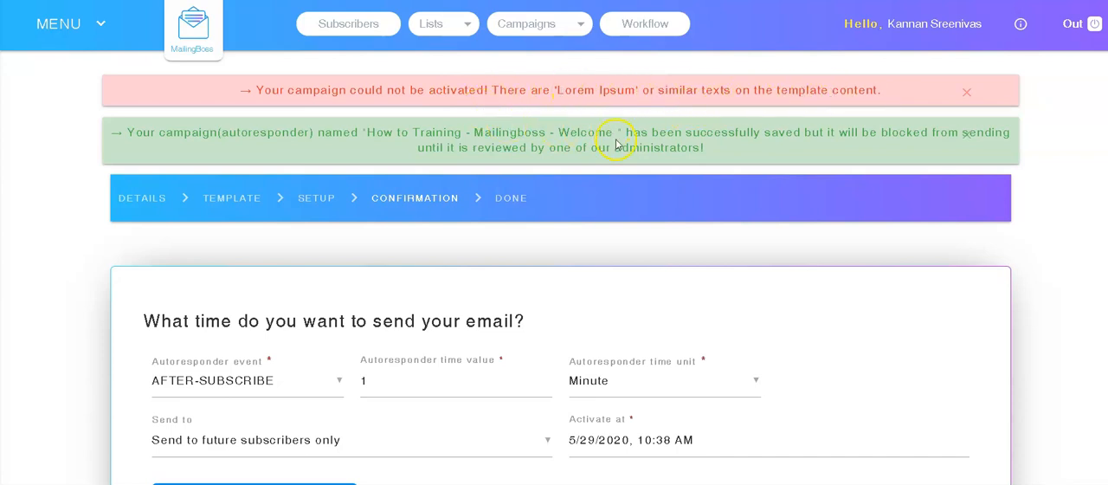
Step: Return to the campaign's details step, save it and reopen the email template at the Lorem Ipsum block
scroll(617, 144, down, 3)
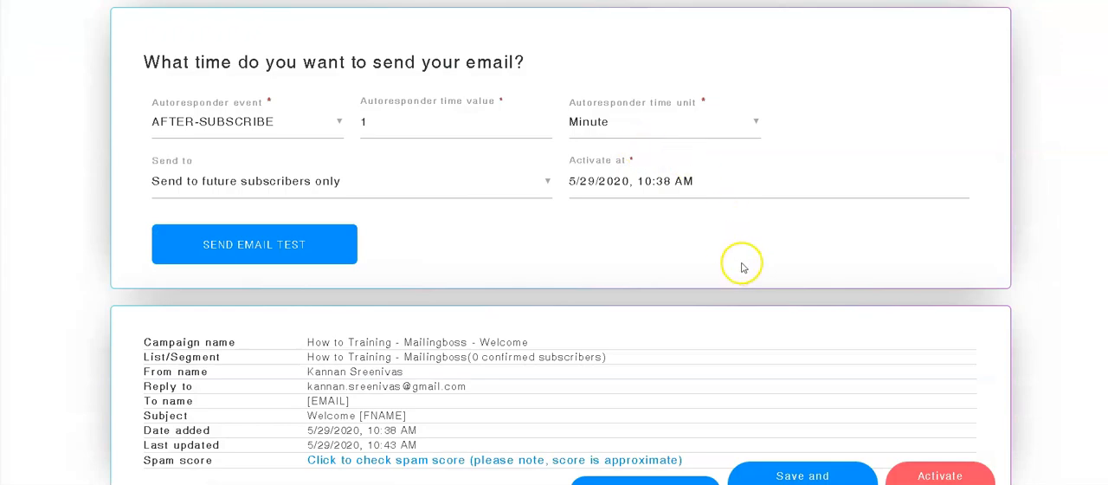
scroll(692, 153, up, 3)
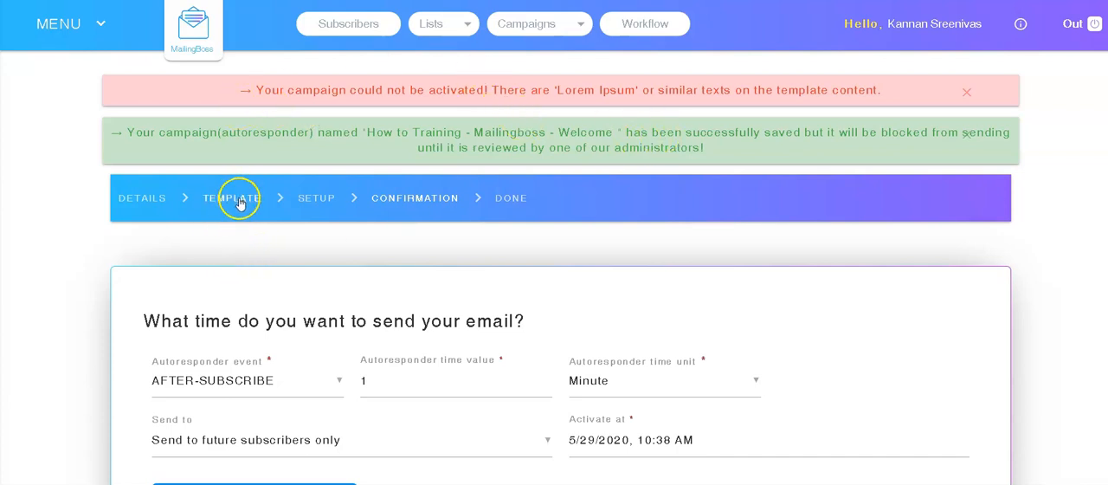
click(146, 201)
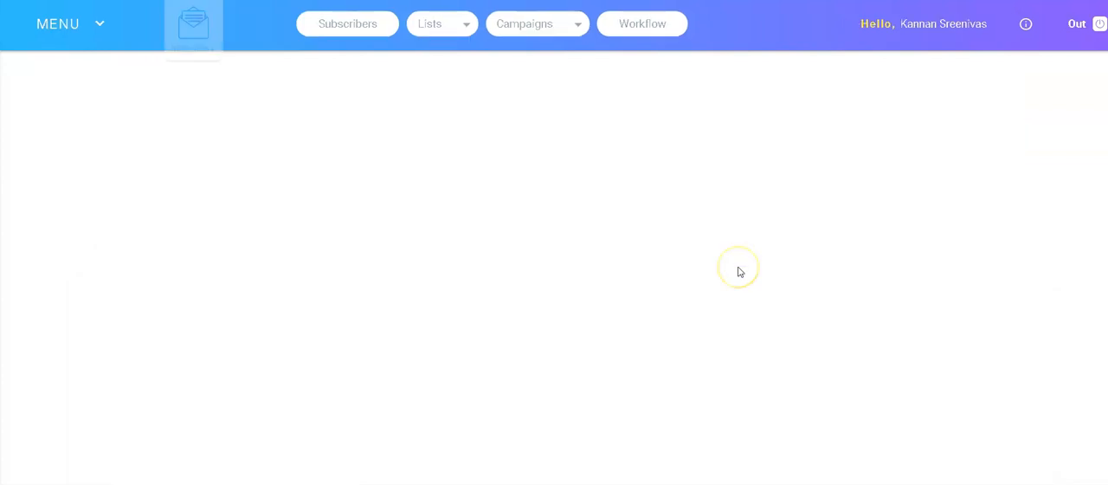
scroll(445, 277, down, 2)
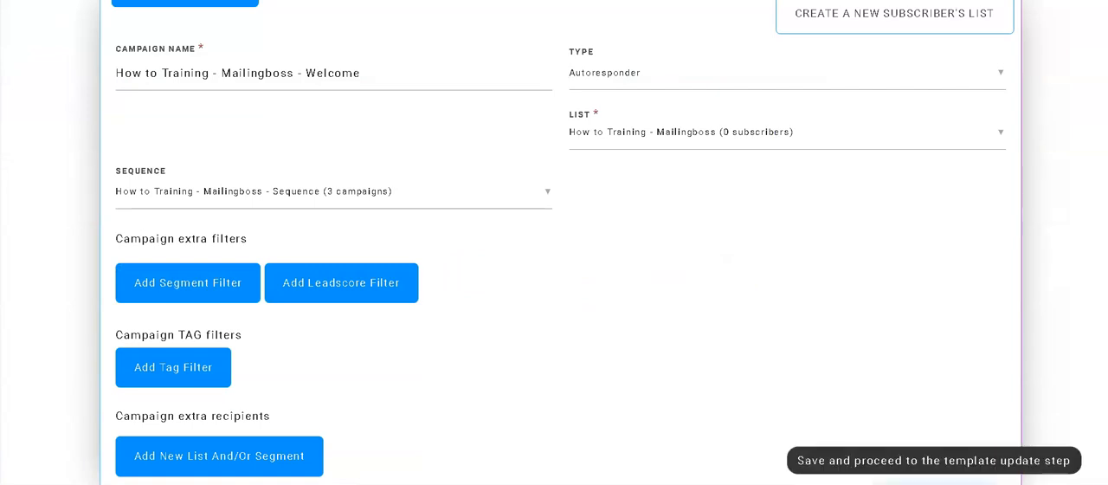
click(934, 482)
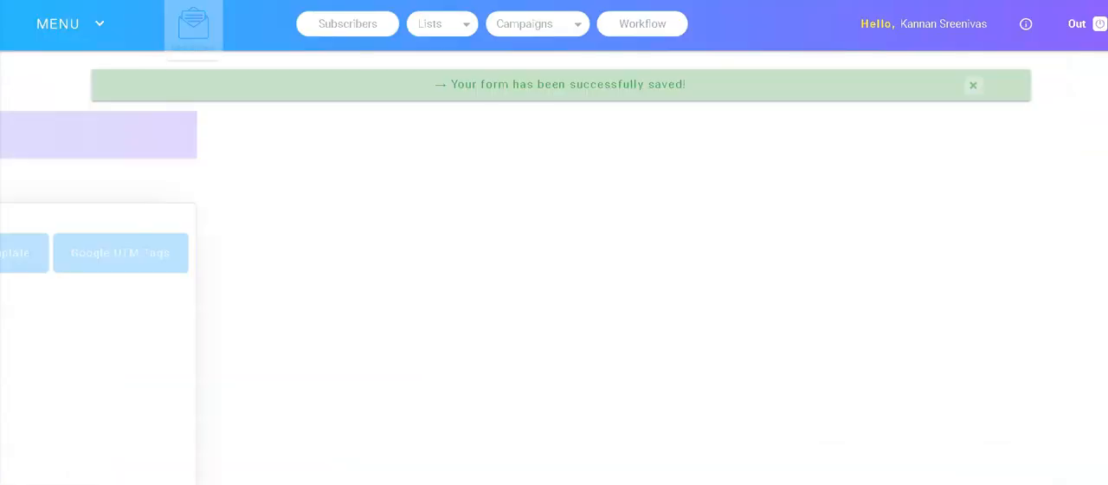
scroll(594, 395, down, 3)
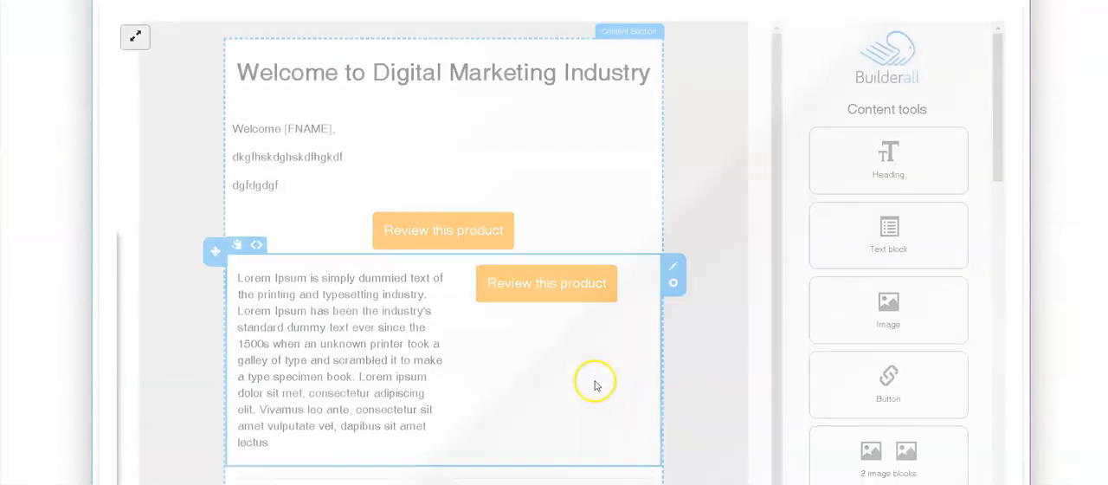
Step: Delete the two-column block with the Lorem Ipsum text and second review button from the welcome email
click(673, 275)
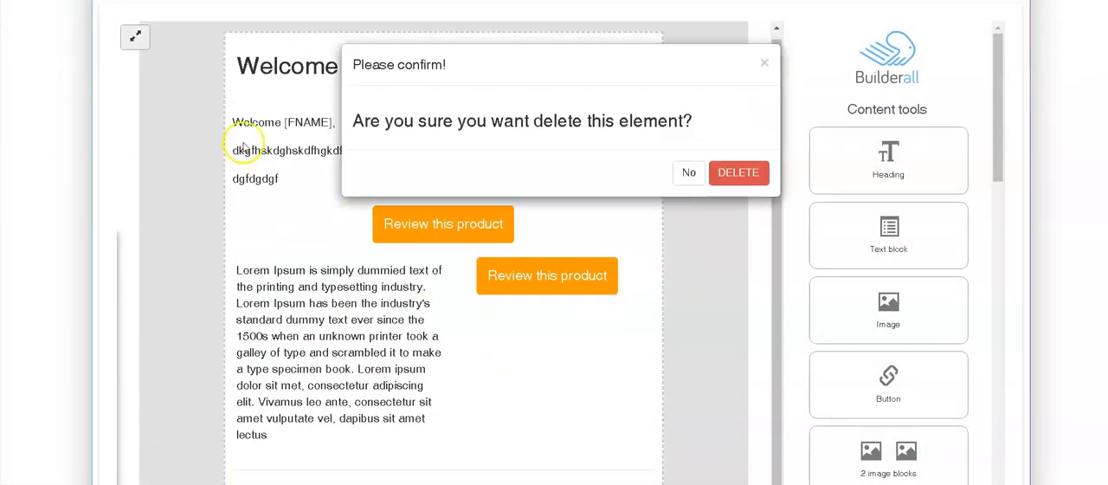
click(739, 173)
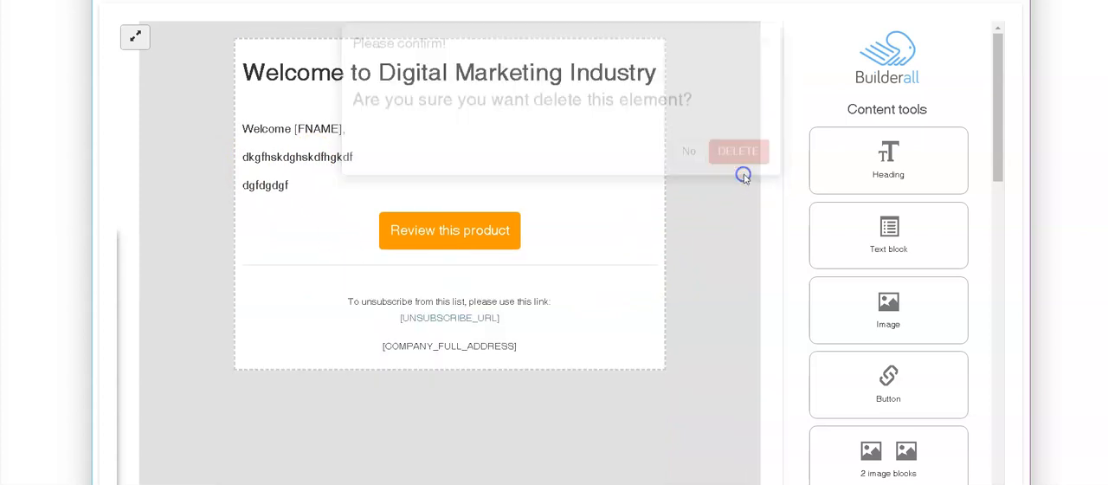
Step: Replace the filler lines with "Welcome to the world of Digital Marketing INdustry" and "Please do click on the following button and confirm your email ID"
double_click(332, 160)
drag(291, 185, 243, 164)
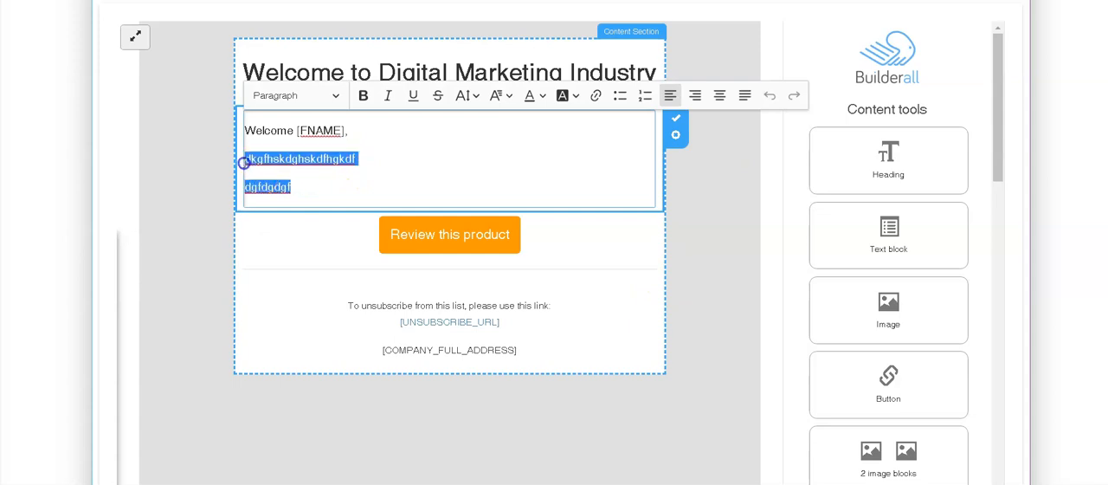
text(We)
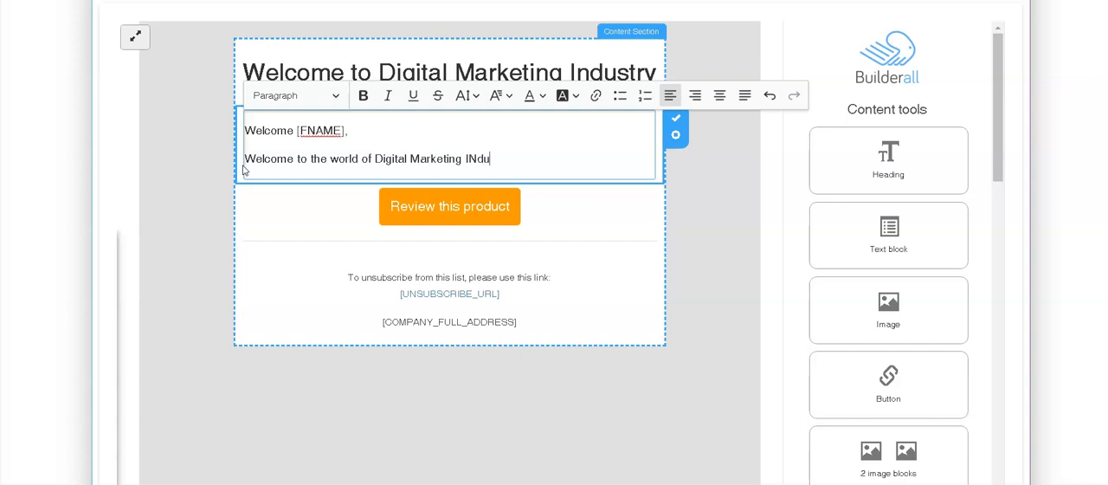
key(Return)
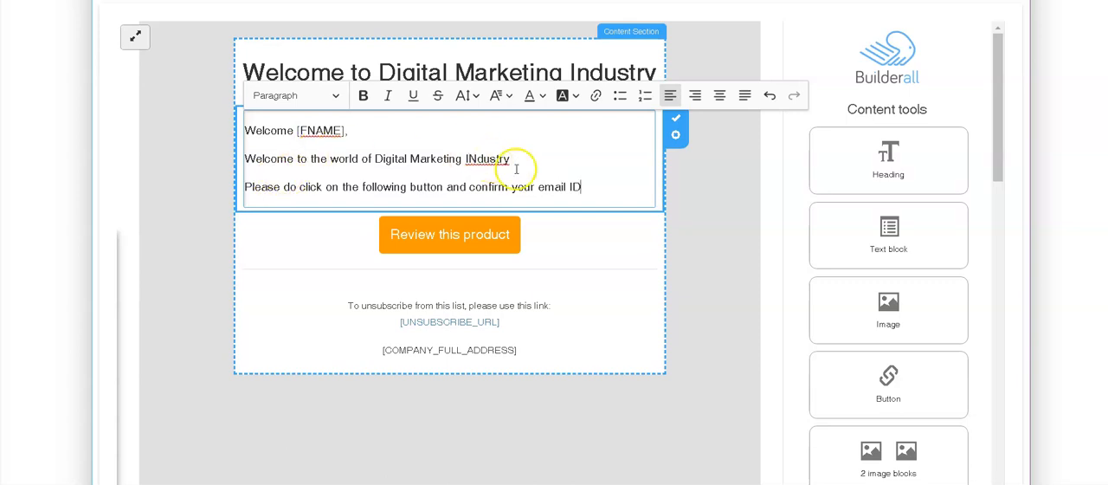
Step: Save the welcome email's template and setup, and activate the campaign from its confirmation step
scroll(798, 472, down, 4)
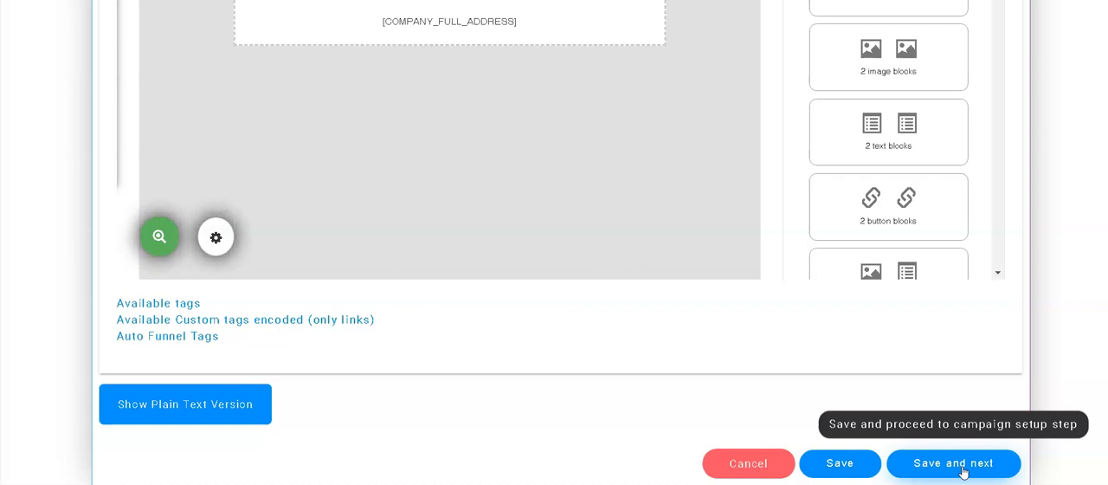
click(962, 465)
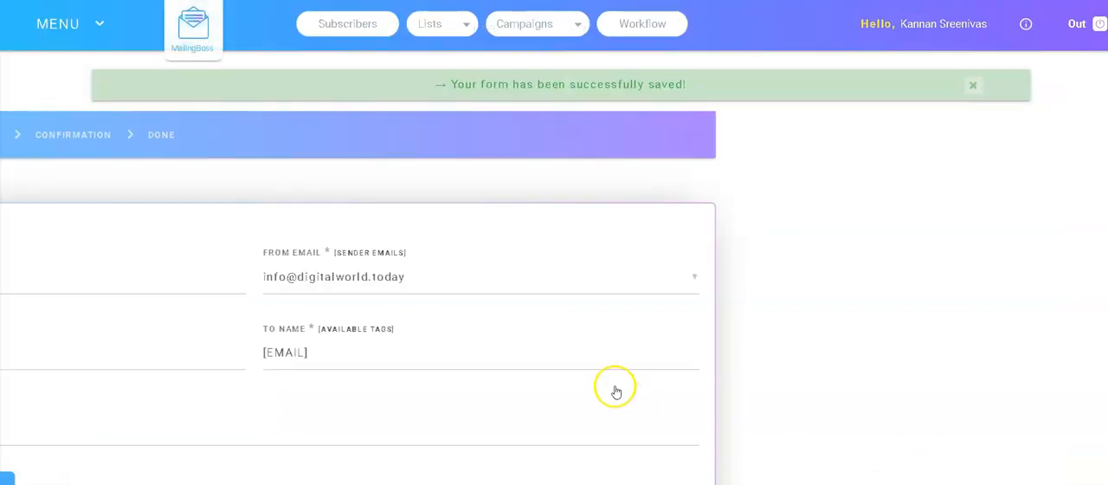
scroll(693, 346, down, 1)
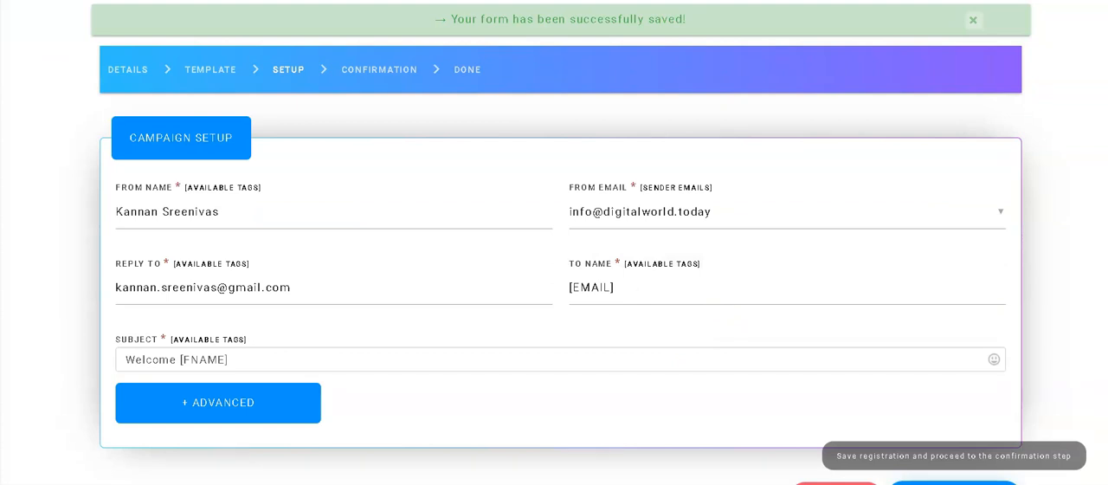
click(953, 481)
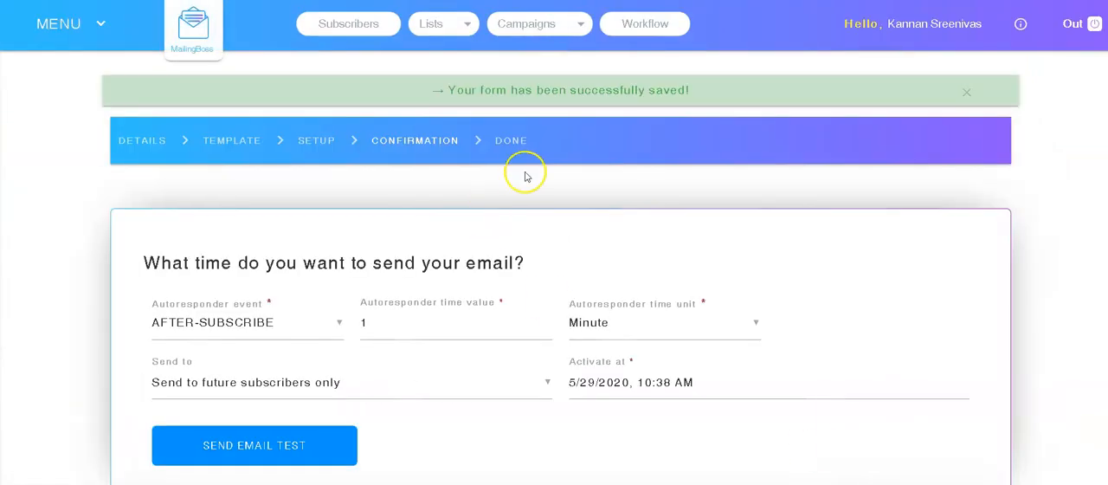
scroll(586, 144, down, 3)
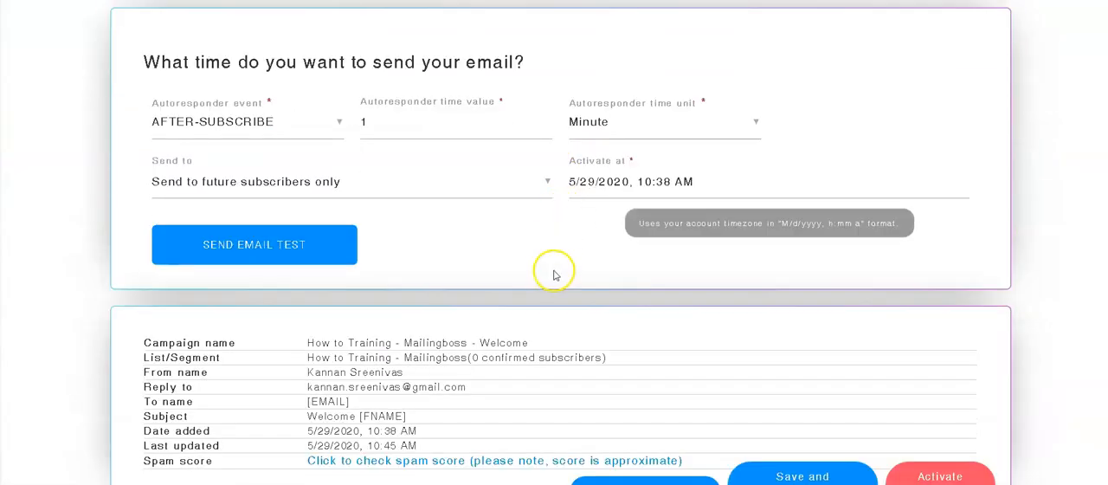
click(803, 476)
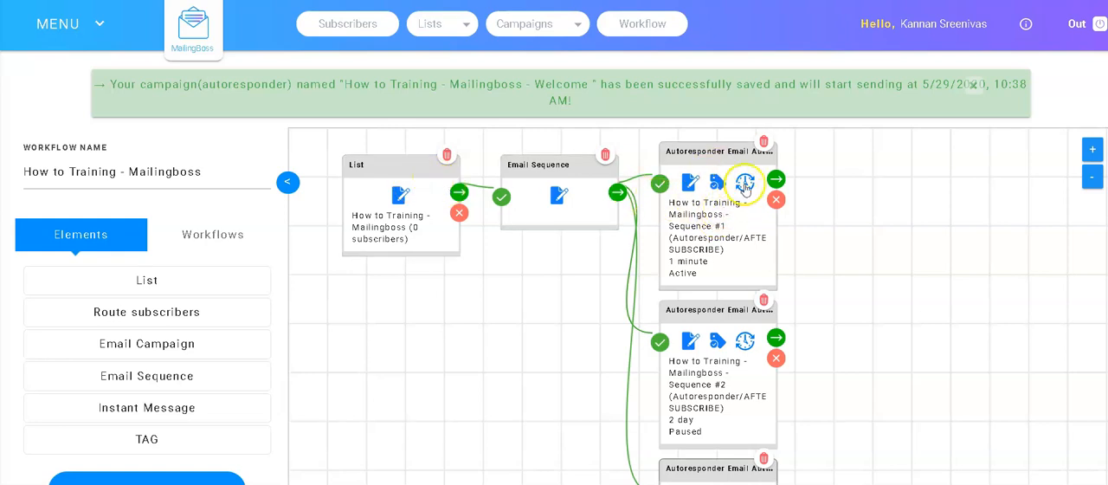
click(692, 345)
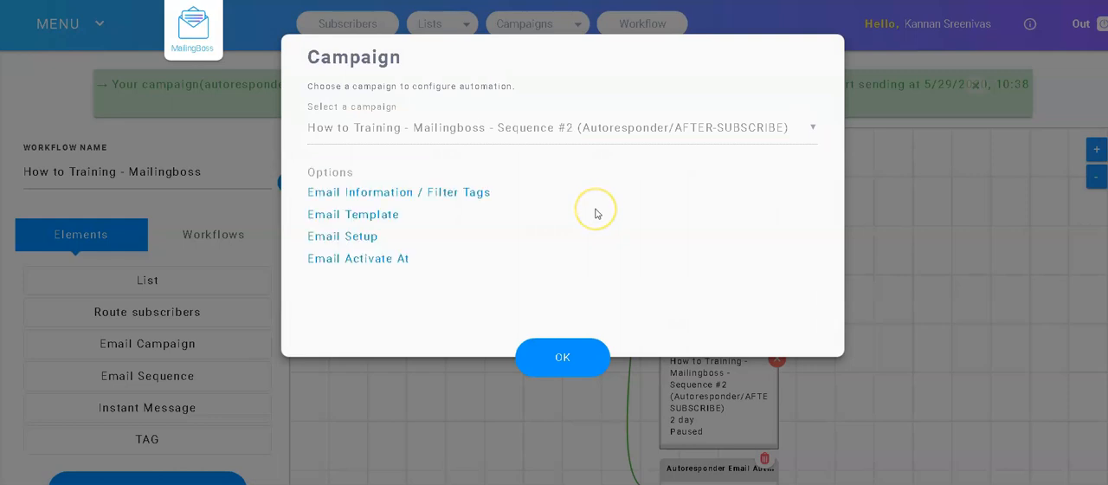
click(388, 192)
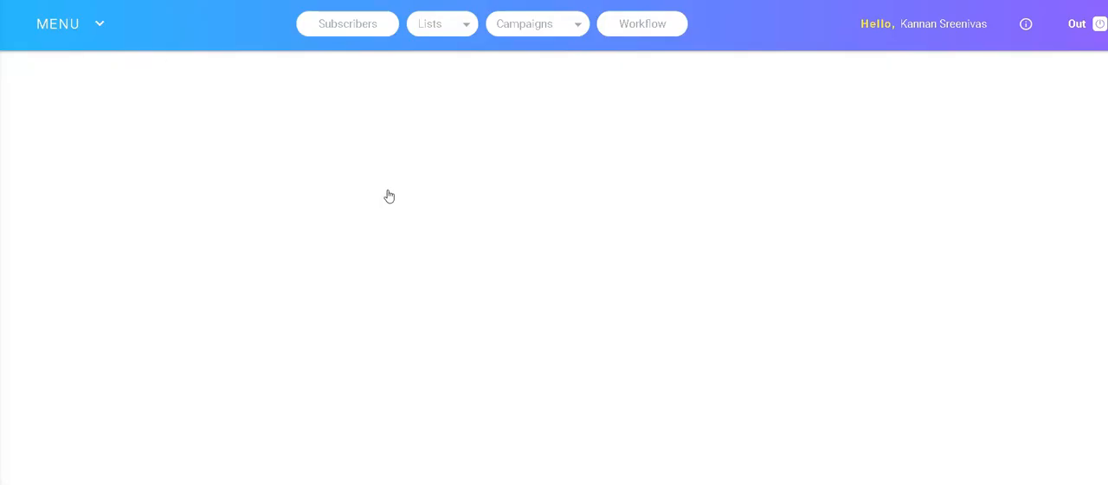
scroll(690, 323, down, 1)
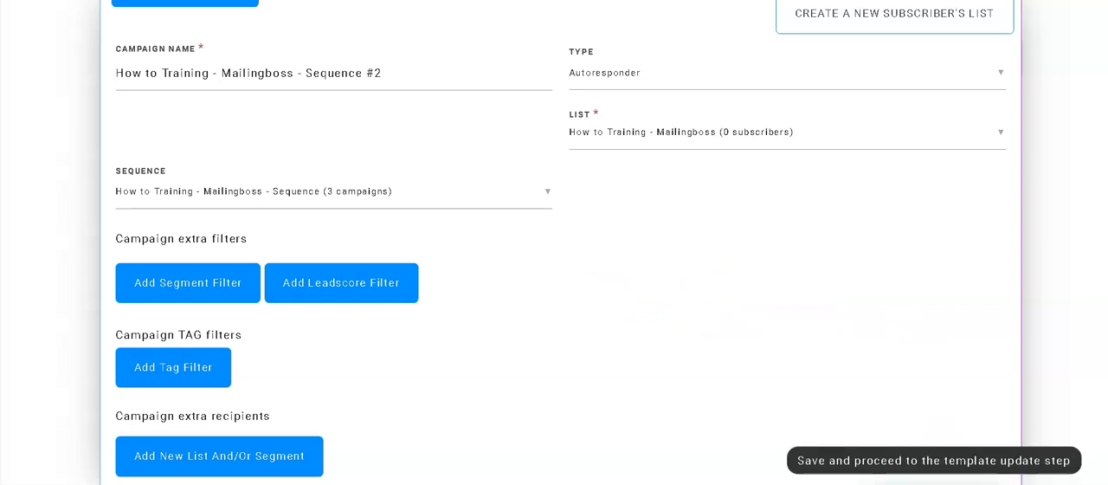
click(935, 481)
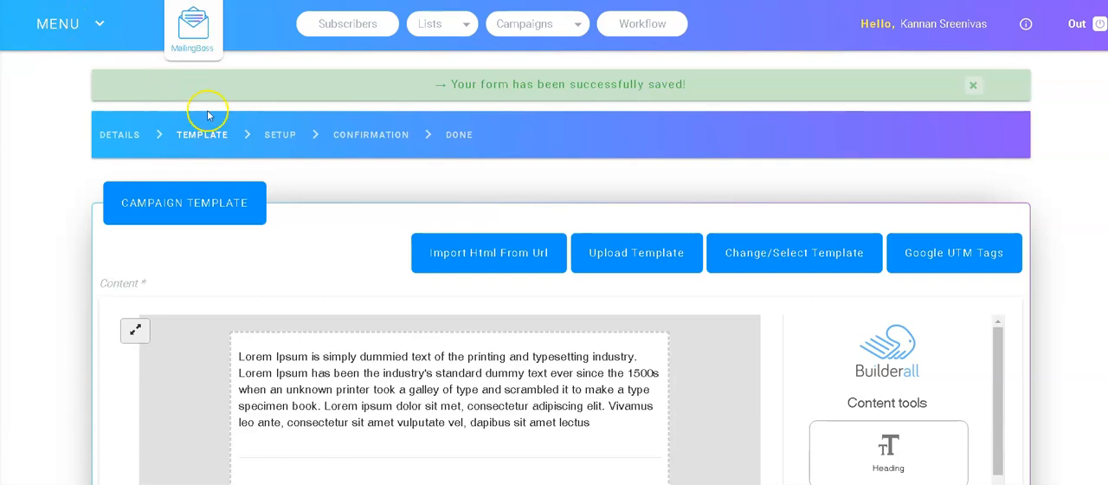
click(121, 135)
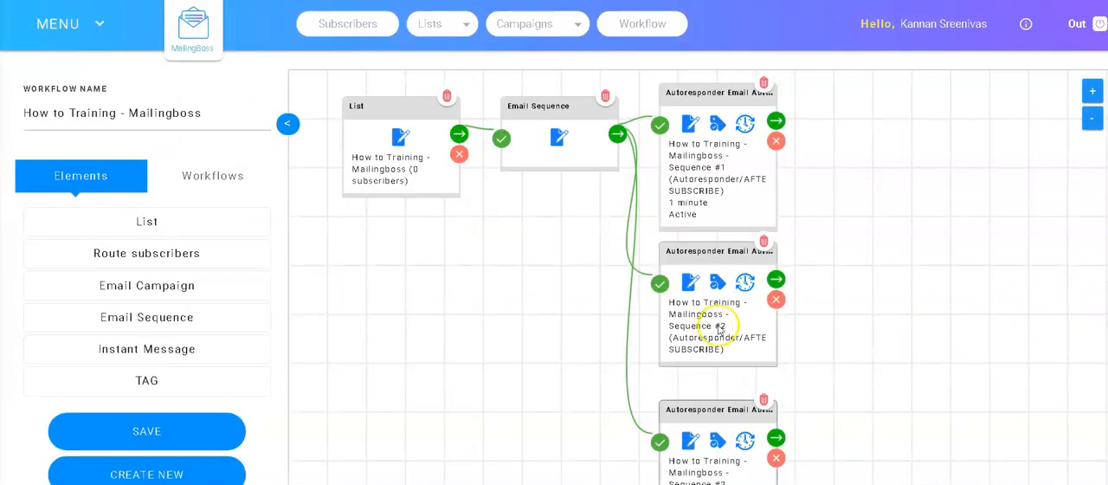
scroll(723, 324, down, 1)
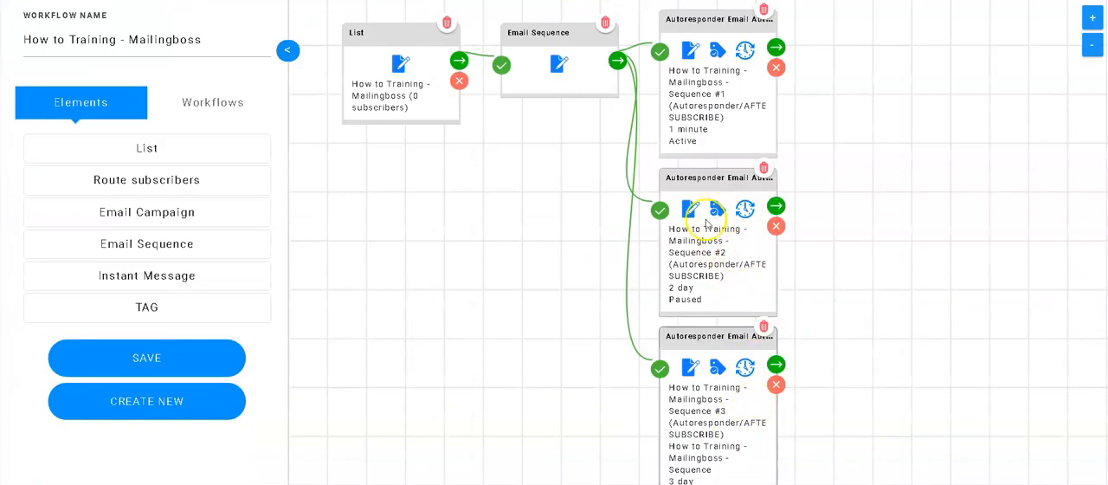
Step: Open the email information of the Sequence #2 message from the workflow and save its details to reach the template
click(691, 211)
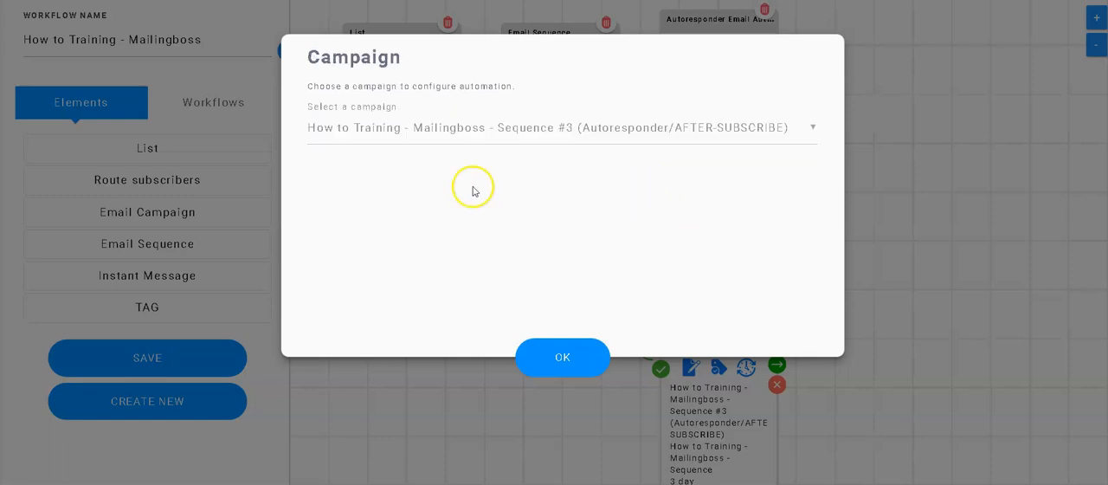
click(425, 193)
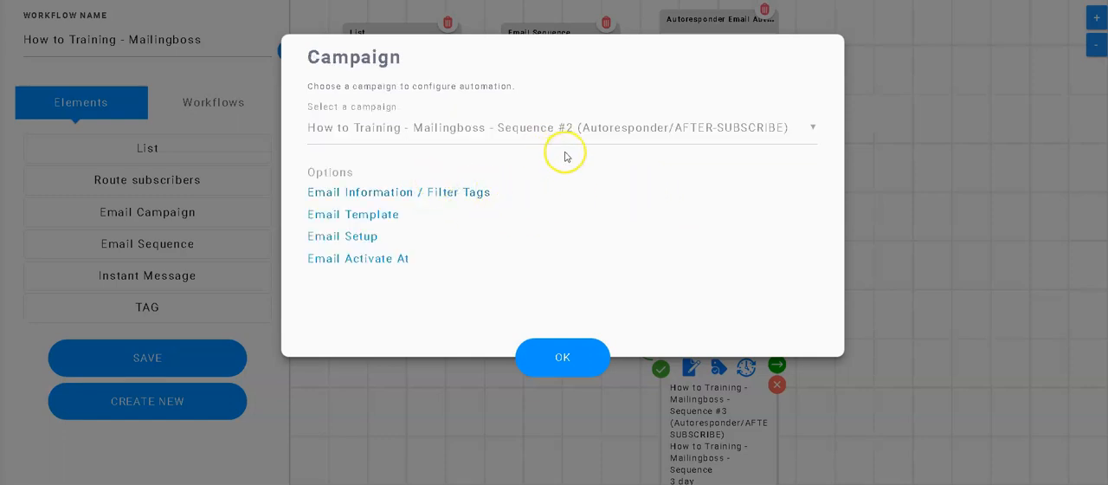
scroll(547, 234, down, 2)
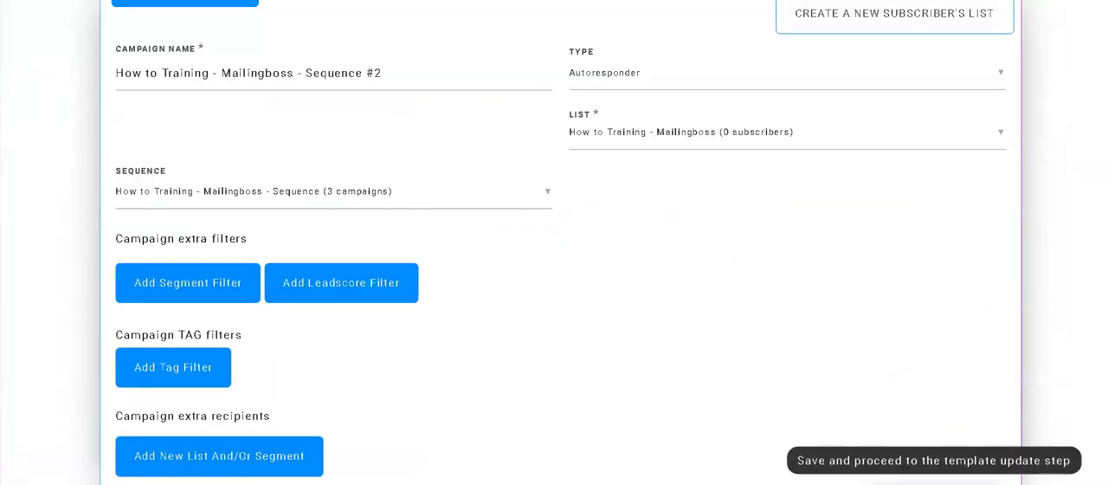
click(913, 431)
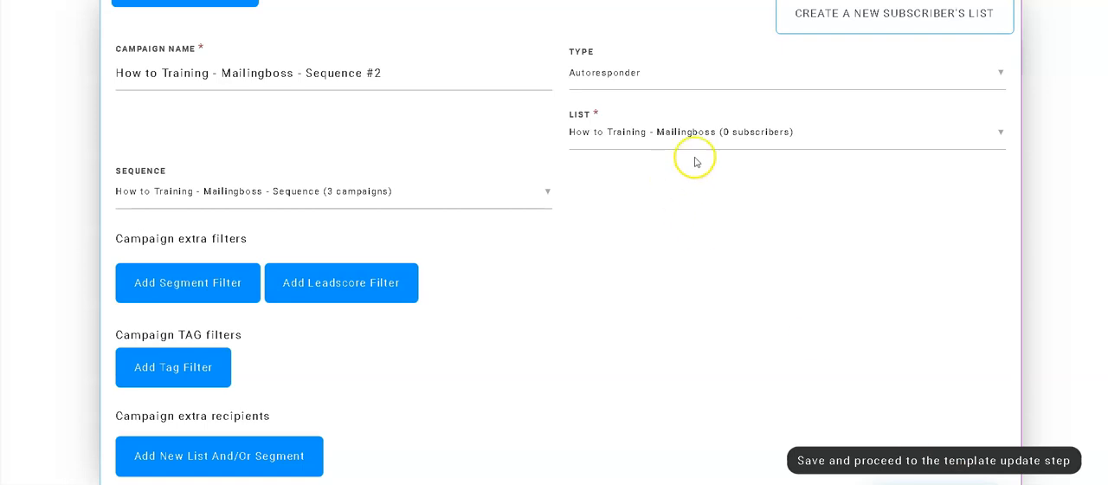
Step: Replace the Lorem Ipsum text in the Sequence #2 email template with "Socond mail"
scroll(658, 169, down, 3)
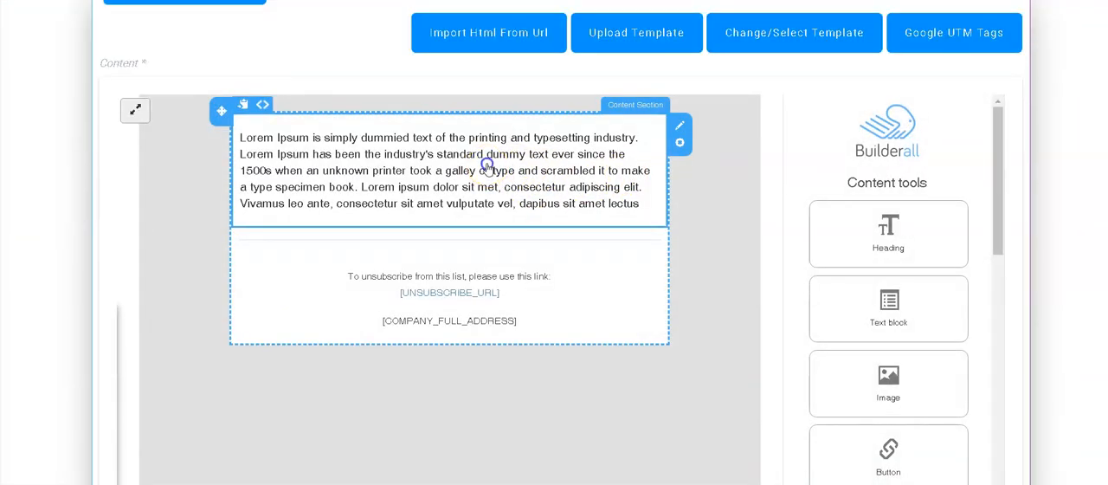
click(488, 164)
key(ctrl+a)
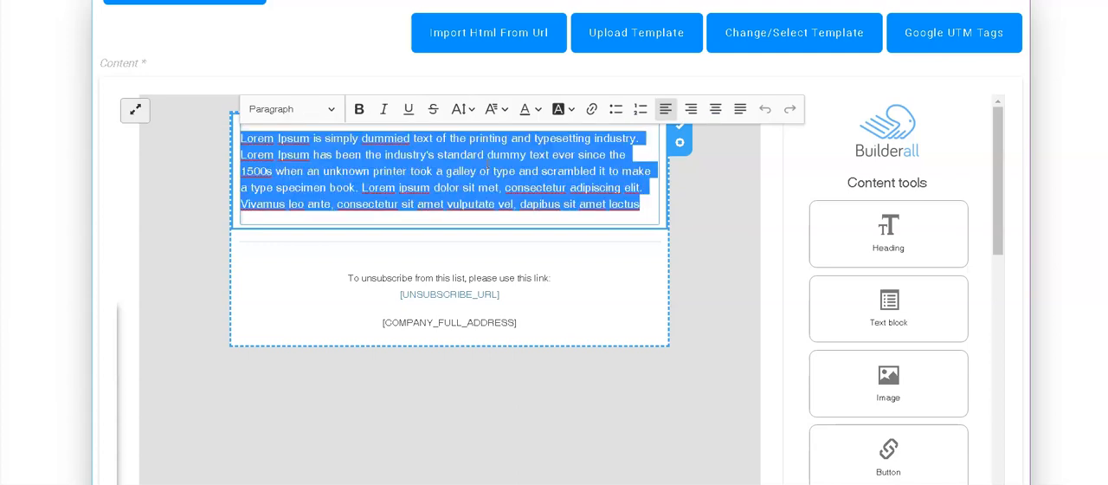
text(Socond mail)
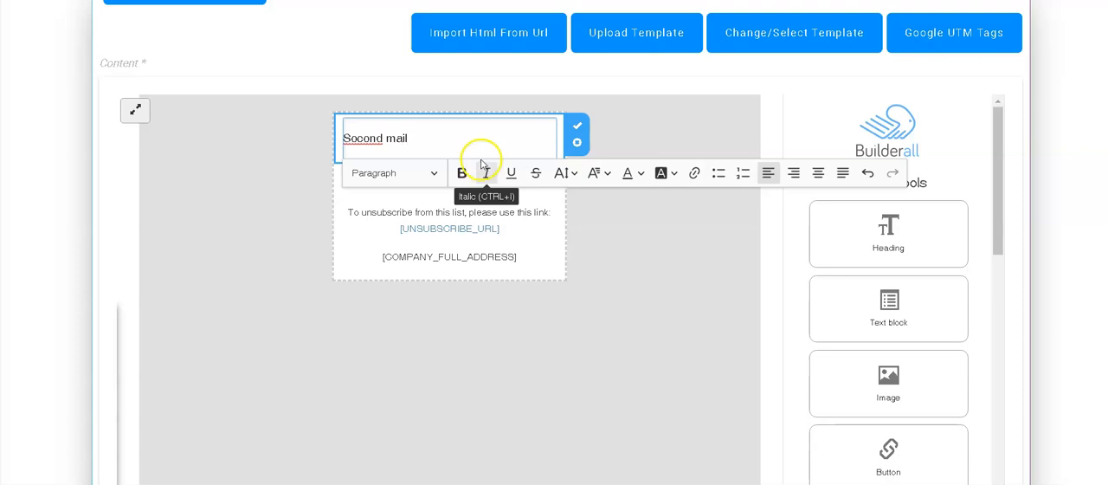
click(666, 321)
Step: Save the Sequence #2 template, then save its setup with the subject "Sequence Message" and proceed to confirmation
scroll(993, 317, down, 4)
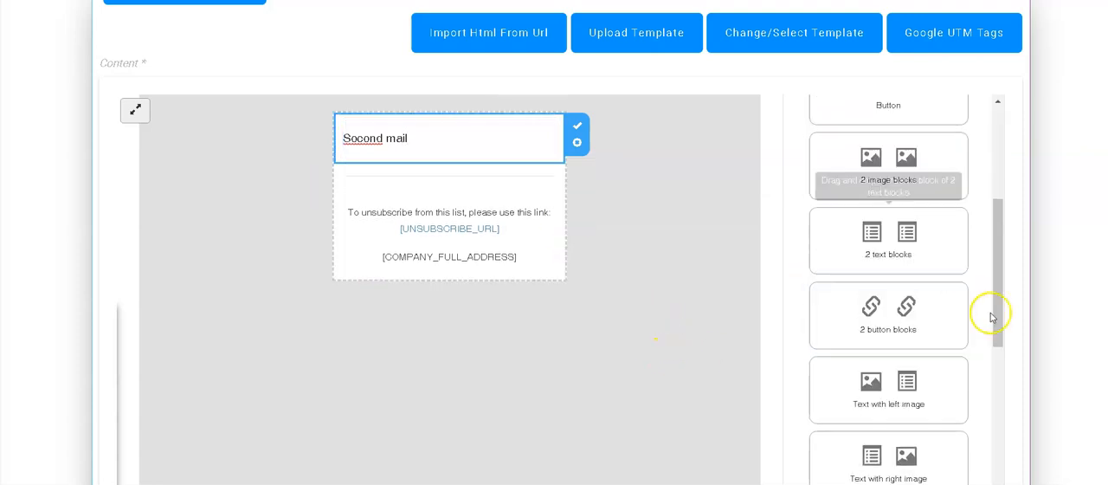
scroll(991, 318, down, 5)
click(965, 468)
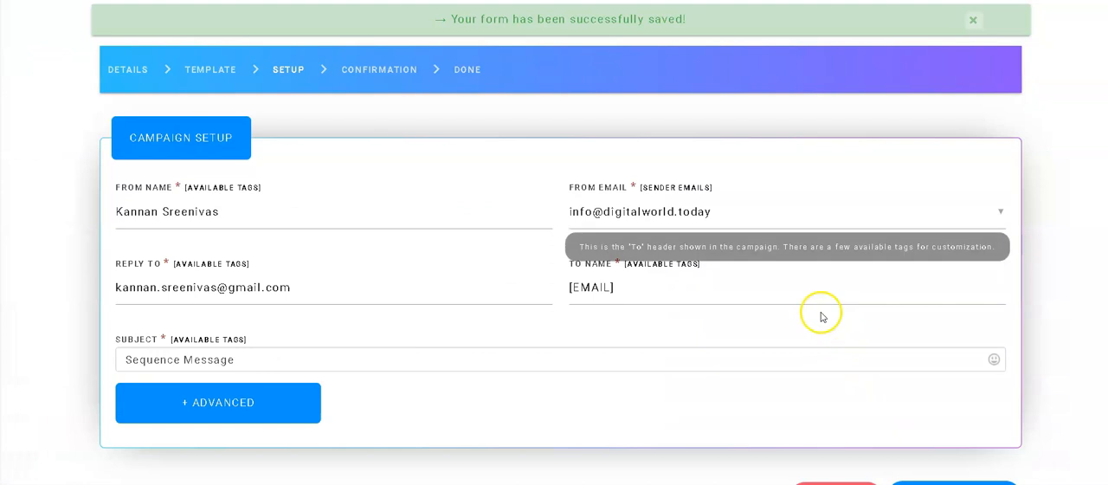
click(244, 359)
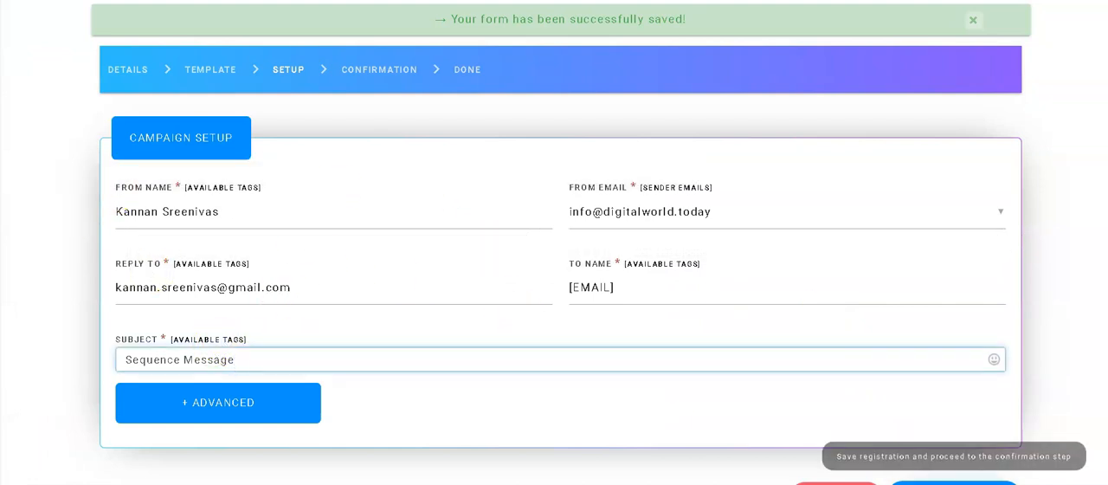
click(954, 482)
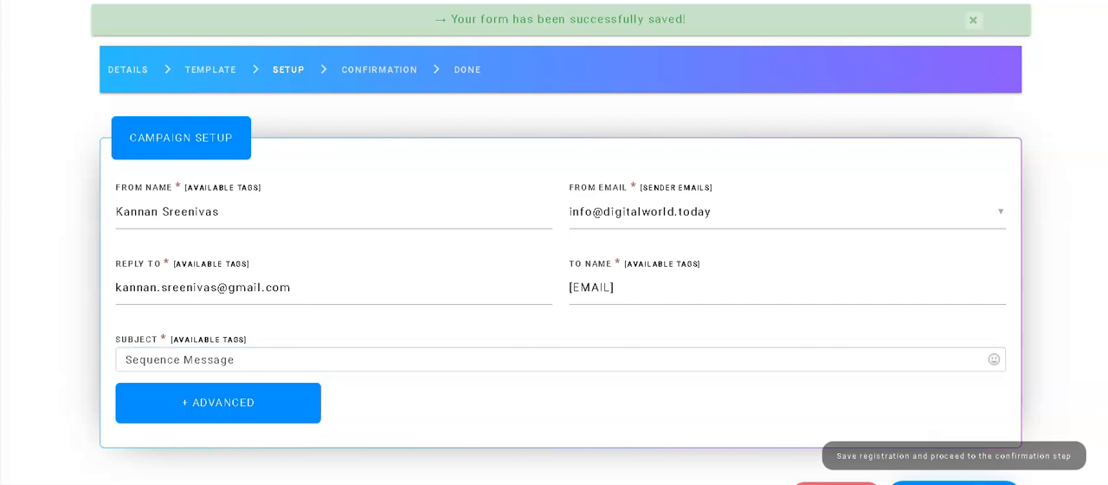
Step: Set the autoresponder time value to 1 and view the available time units
scroll(651, 367, down, 3)
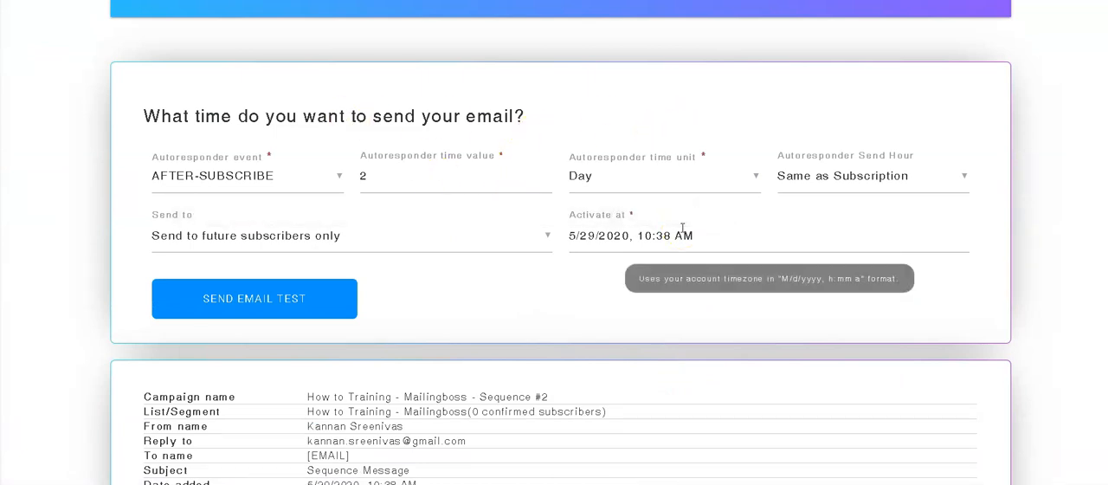
click(395, 172)
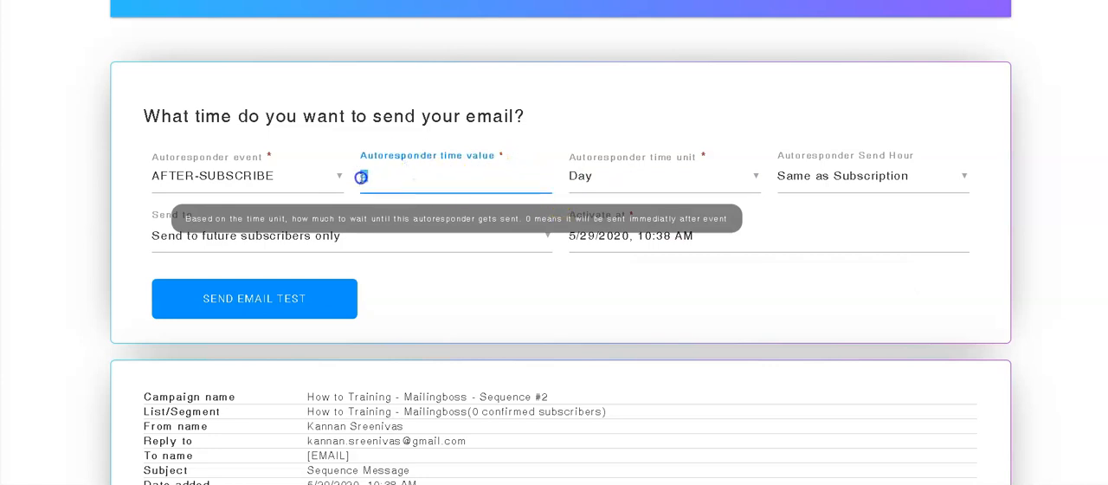
double_click(361, 177)
text(1)
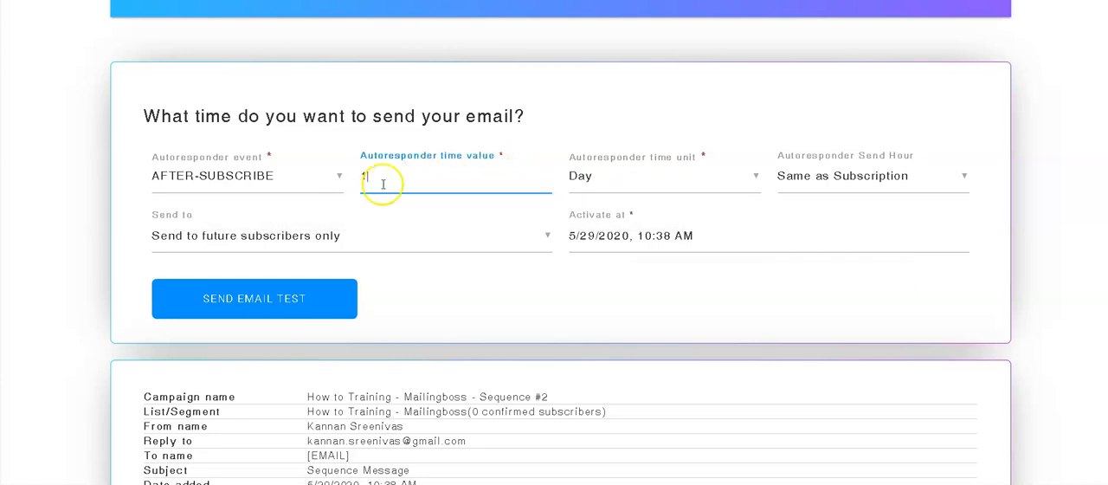
click(688, 180)
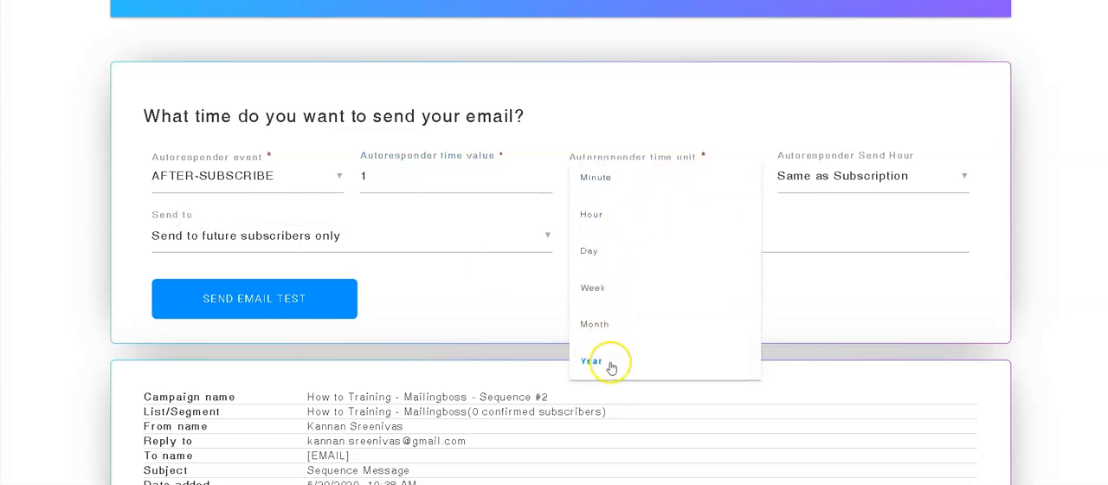
Step: Set the autoresponder time value to 2 with the Day unit, then save and activate the Sequence #2 campaign
click(431, 178)
drag(371, 170, 362, 176)
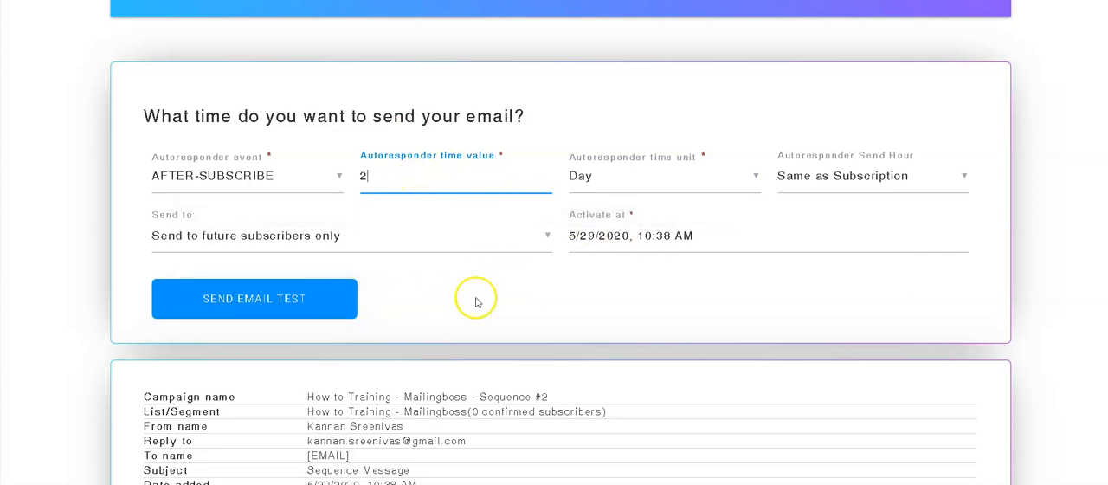
scroll(642, 314, down, 1)
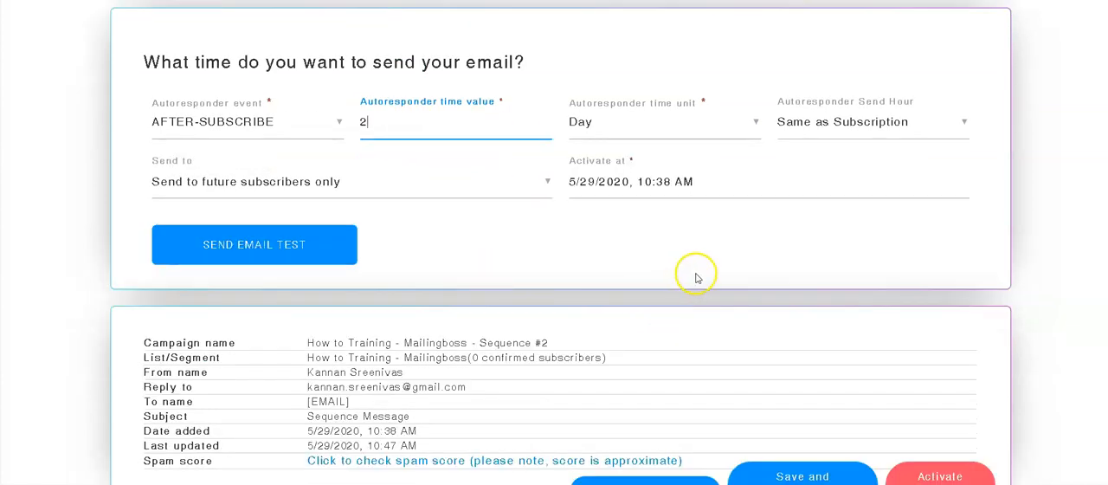
click(827, 478)
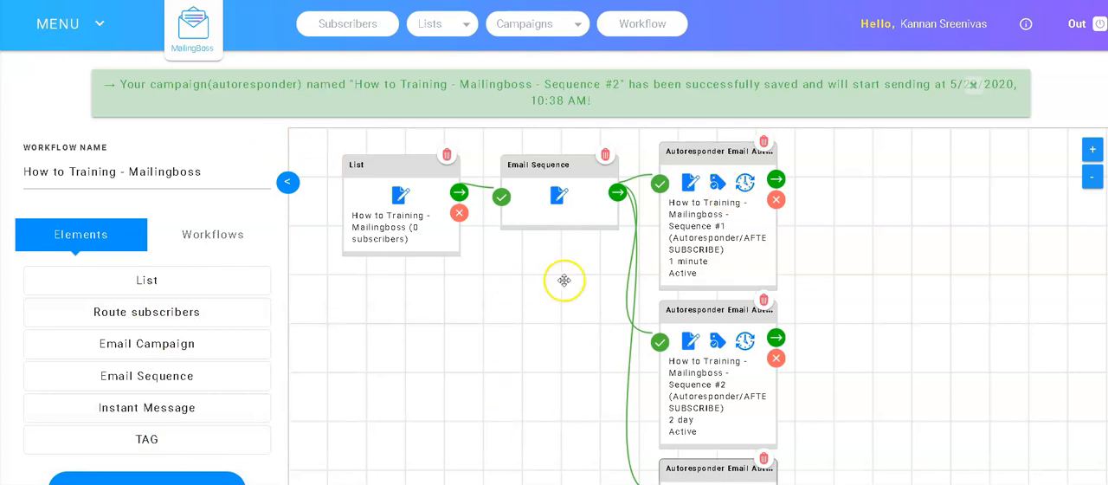
Step: Save the workflow, then start creating a new campaign from the campaigns list
click(155, 481)
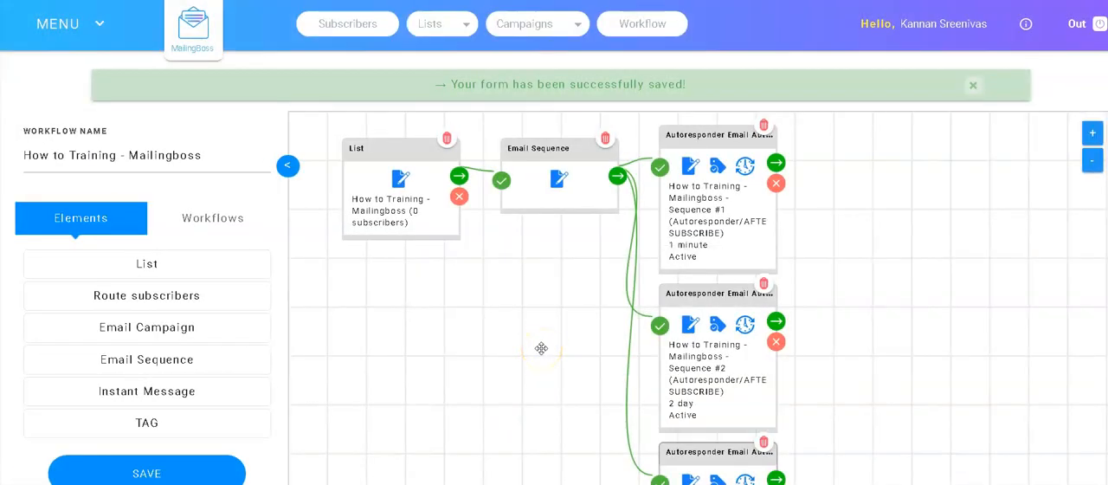
click(578, 28)
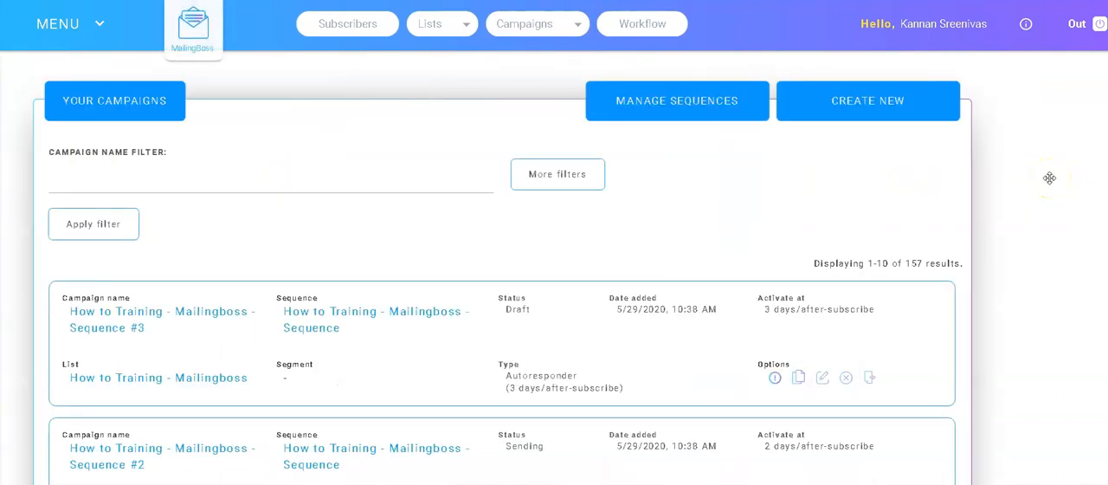
click(942, 109)
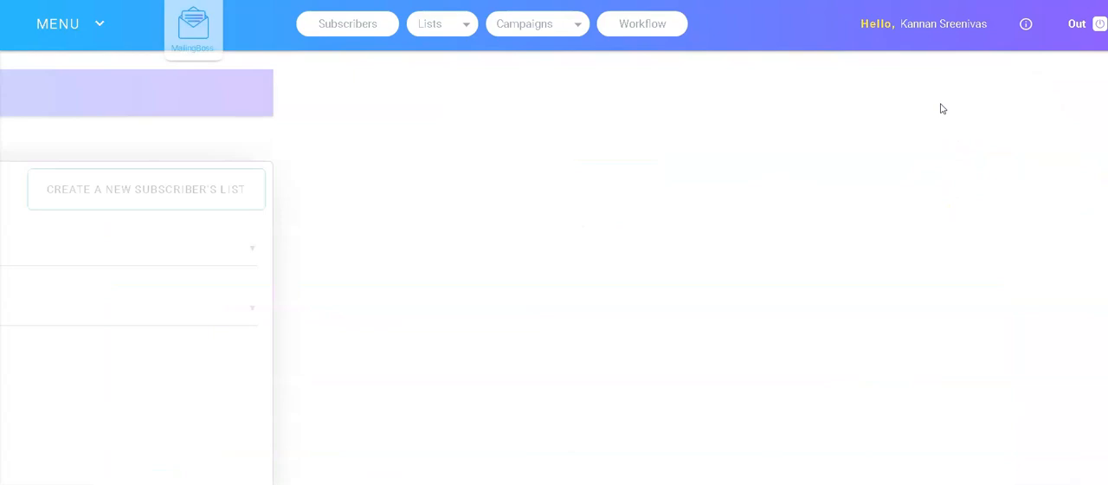
Step: Enter "New Year Wlah" as the new campaign's name
scroll(689, 226, down, 1)
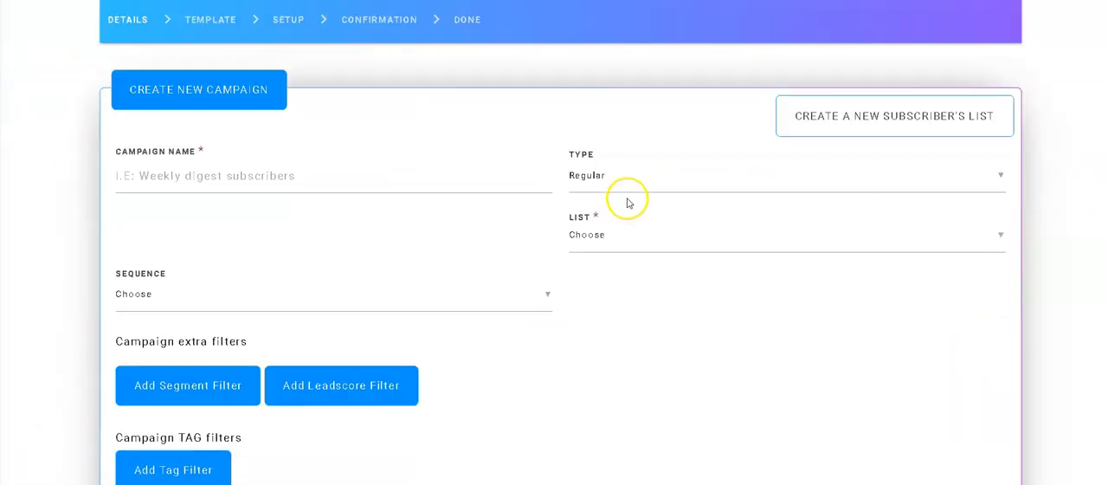
click(199, 176)
text(New Year Wiah)
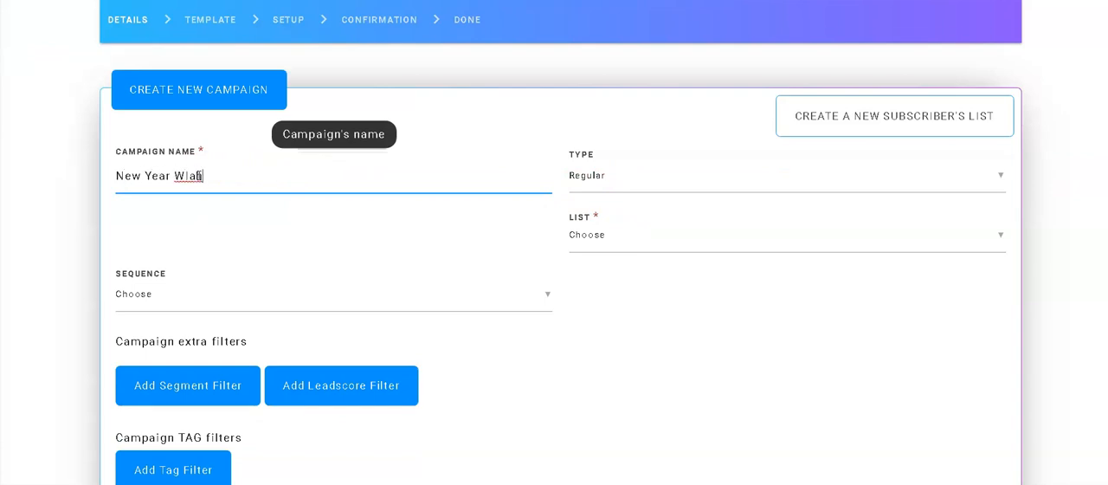
triple_click(199, 176)
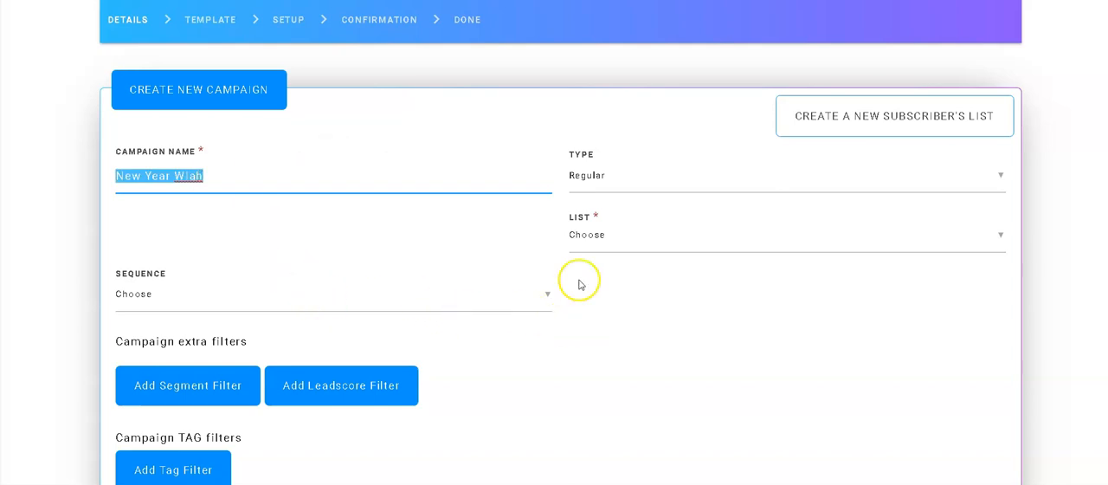
Step: Keep the campaign type Regular, assign the list "How to Training - Mailingboss", and save the details to proceed to the template
click(597, 182)
click(604, 182)
click(638, 240)
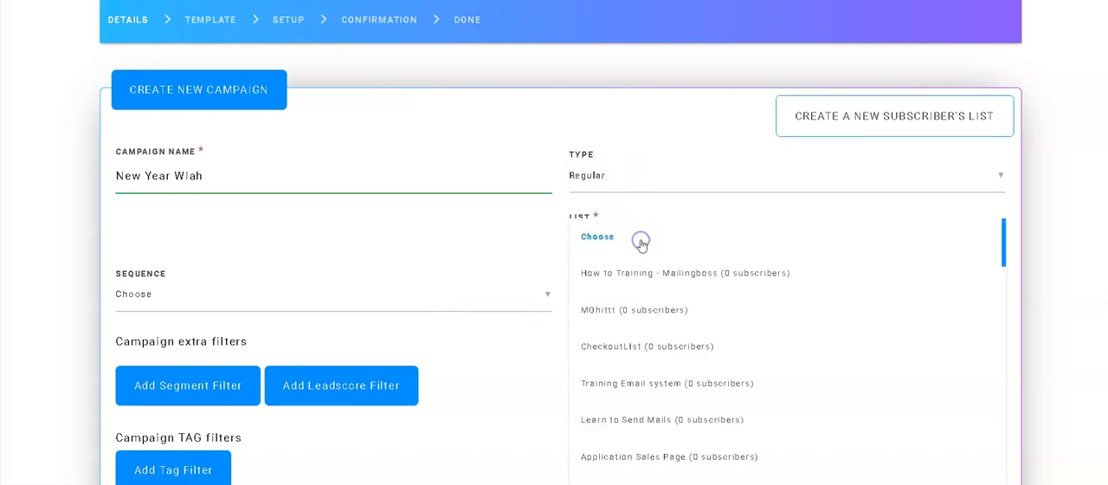
click(659, 276)
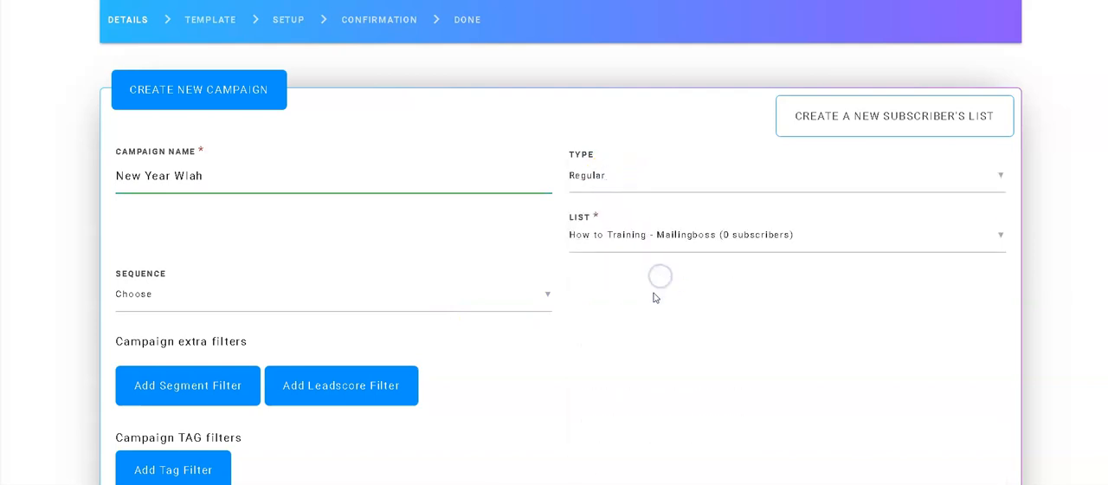
scroll(655, 297, down, 1)
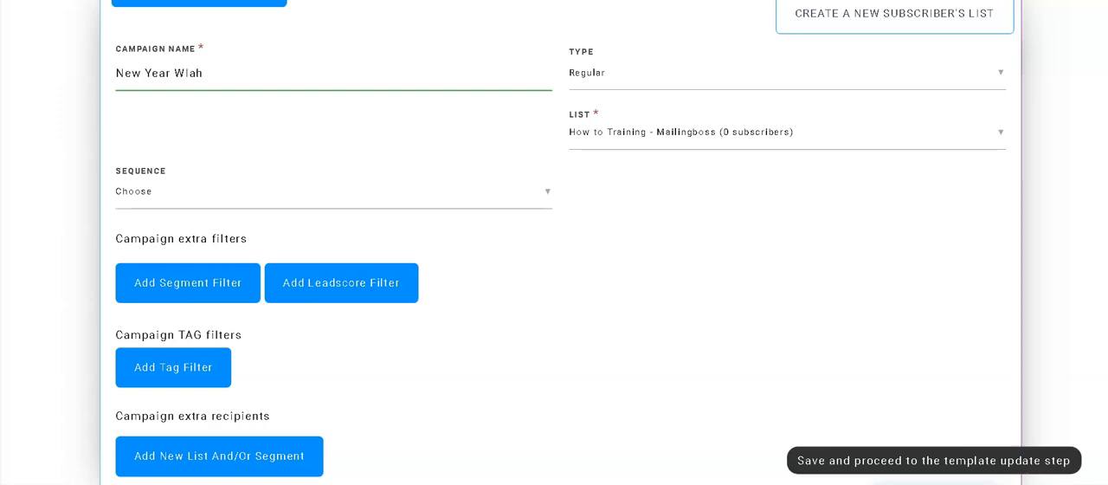
click(933, 481)
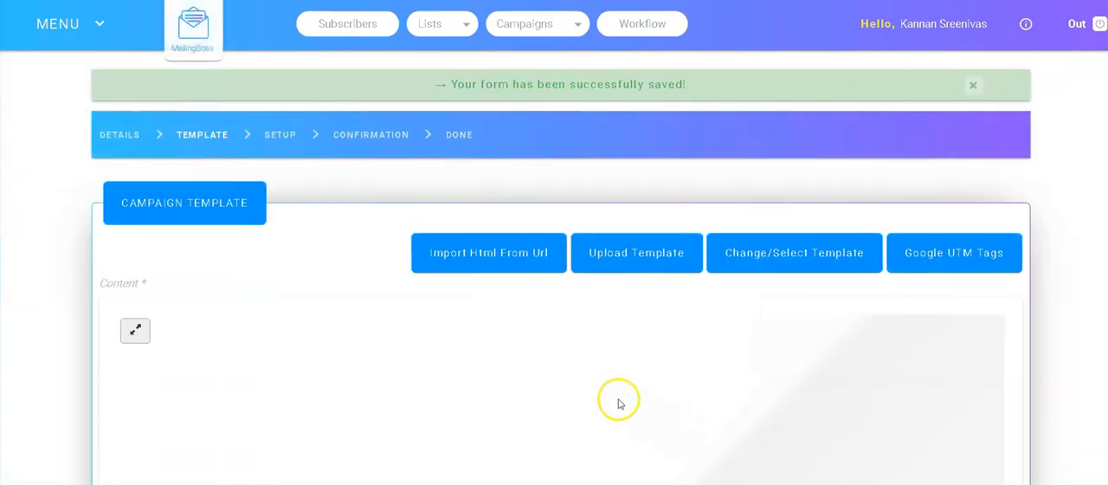
Step: Replace the Lorem Ipsum text in the campaign template with "HAPPY NEW YEAR", then save it and proceed to setup
scroll(616, 391, down, 2)
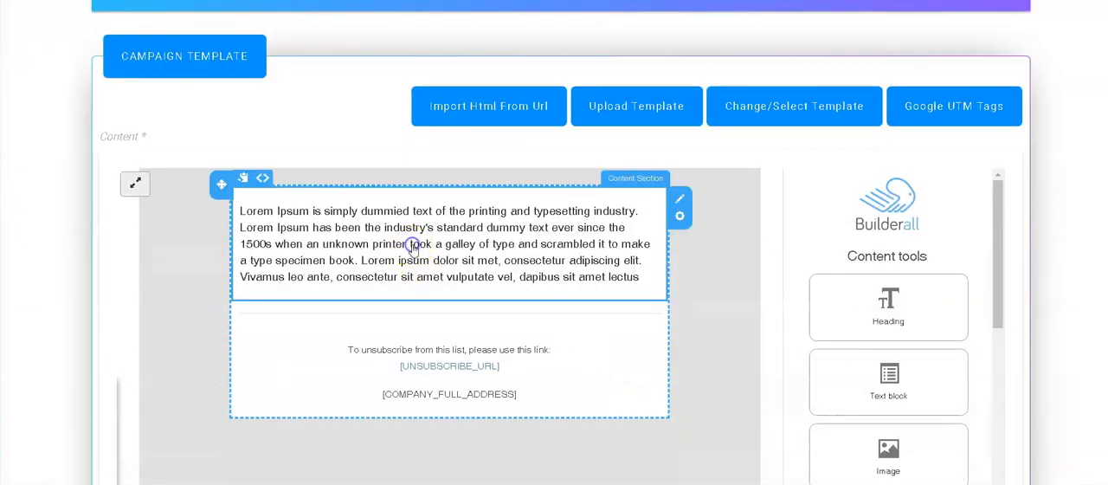
click(413, 246)
key(ctrl+a)
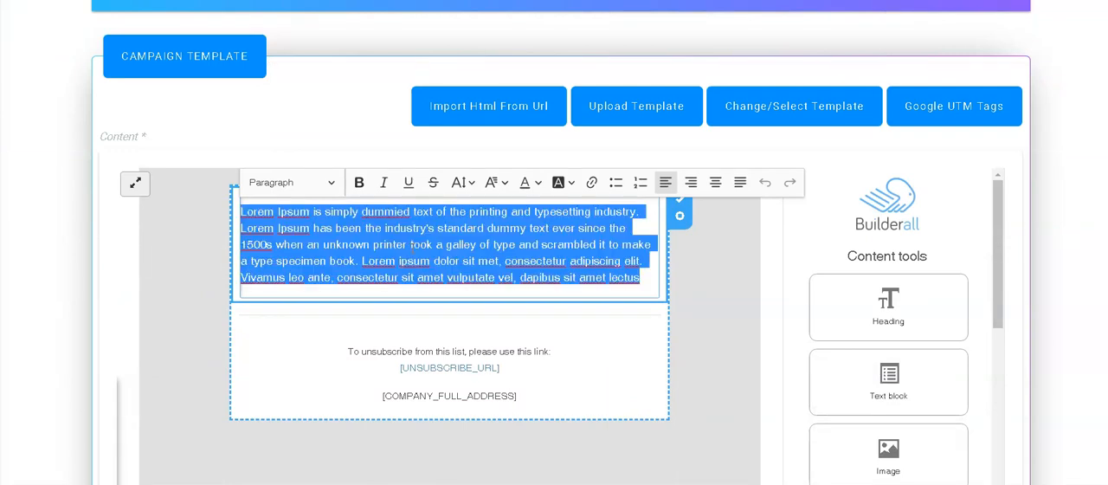
text(HAPPY NEW YEAR)
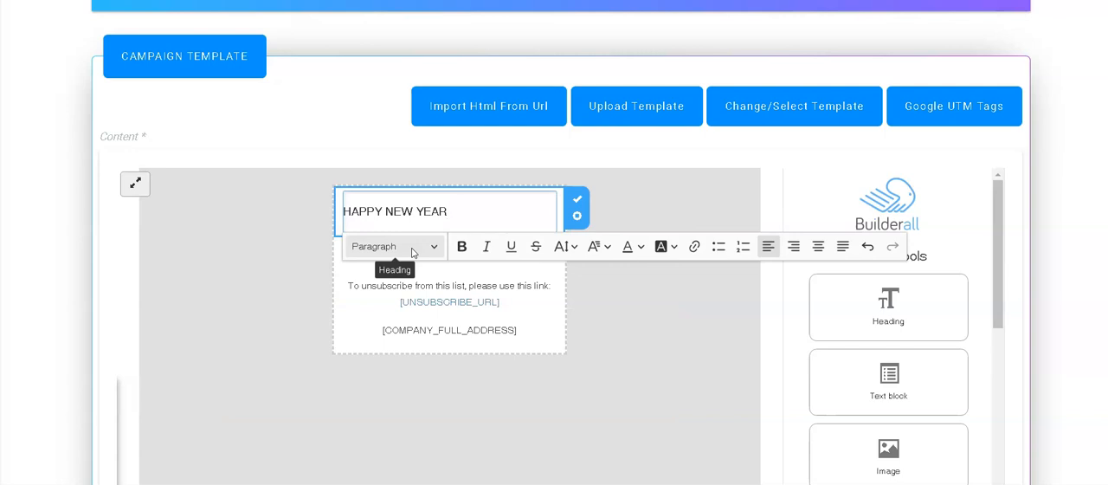
click(680, 351)
scroll(1014, 245, down, 6)
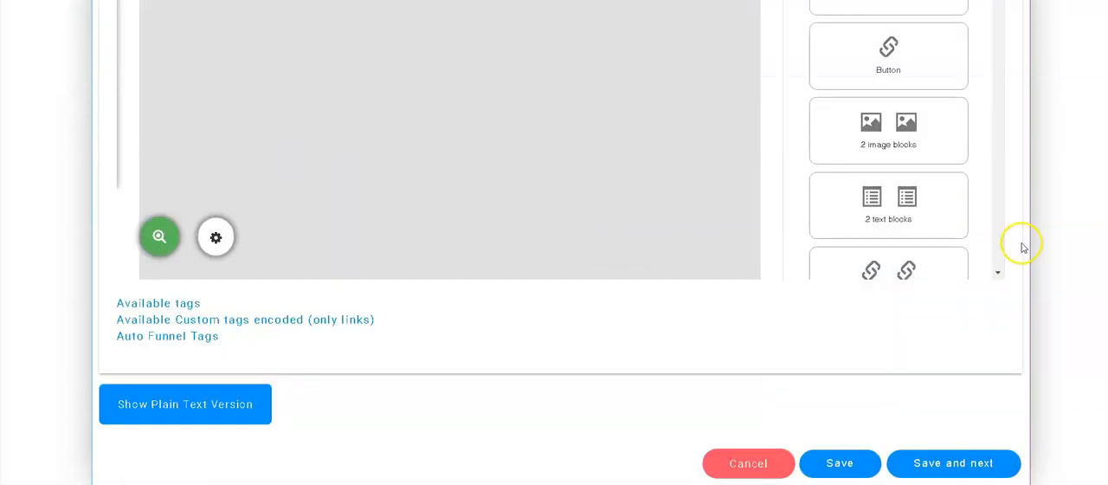
click(962, 464)
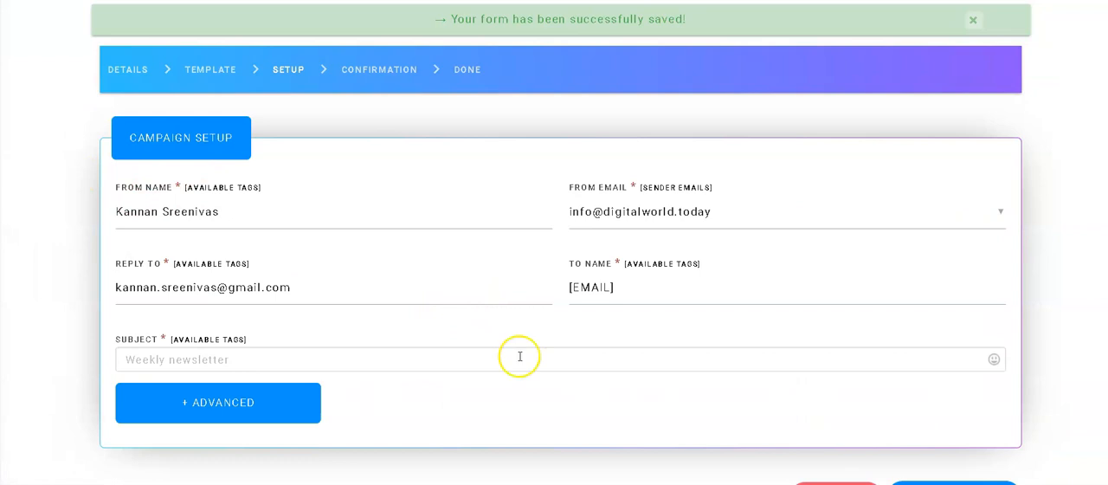
Step: Set the campaign subject to "XF", then save the setup and proceed to confirmation
click(193, 358)
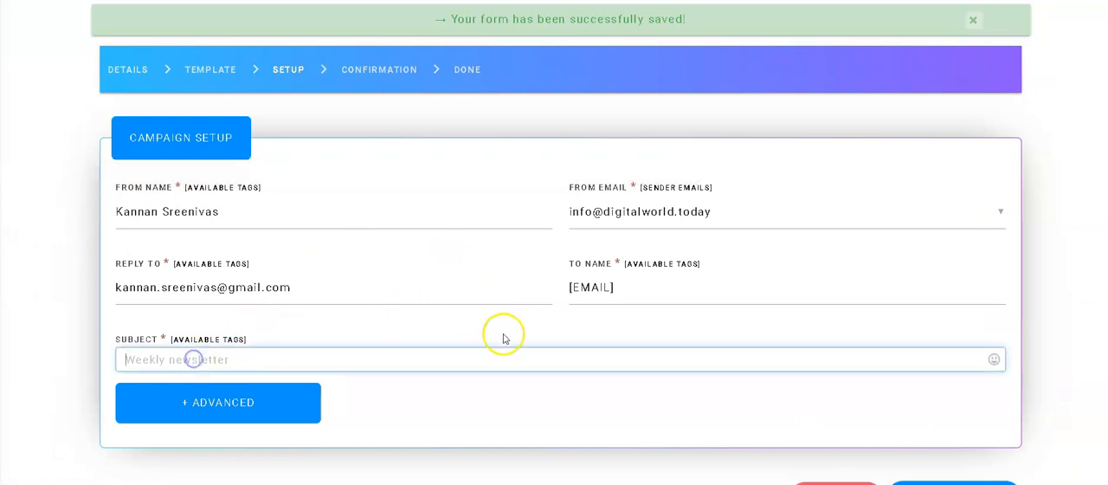
text(XF)
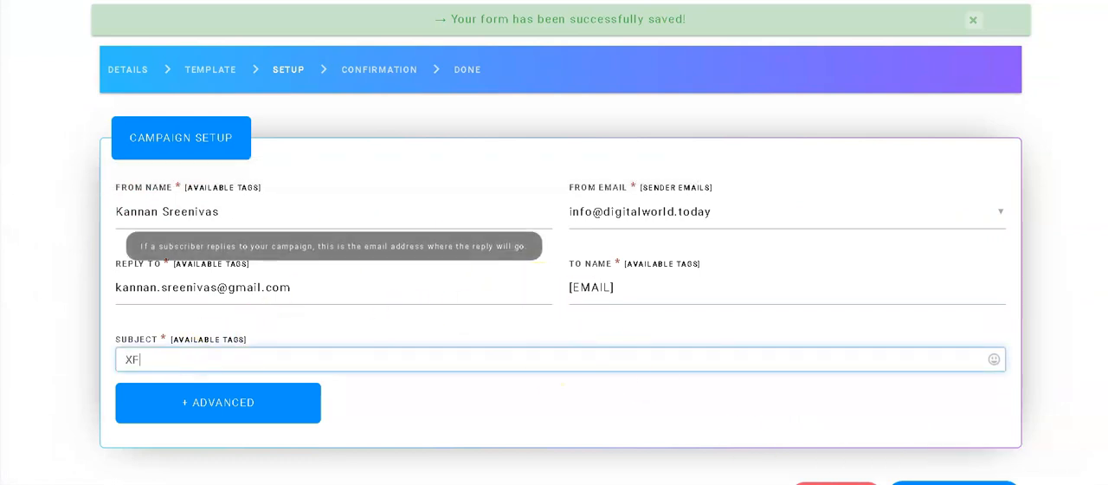
click(954, 483)
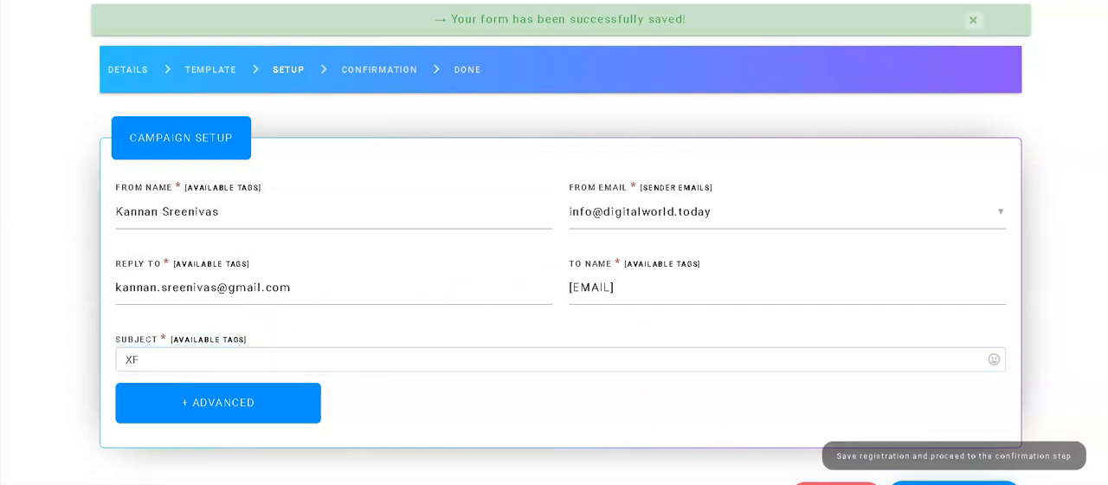
Step: Schedule the campaign to send at 12/31/2020, 12:00 PM
scroll(615, 312, down, 2)
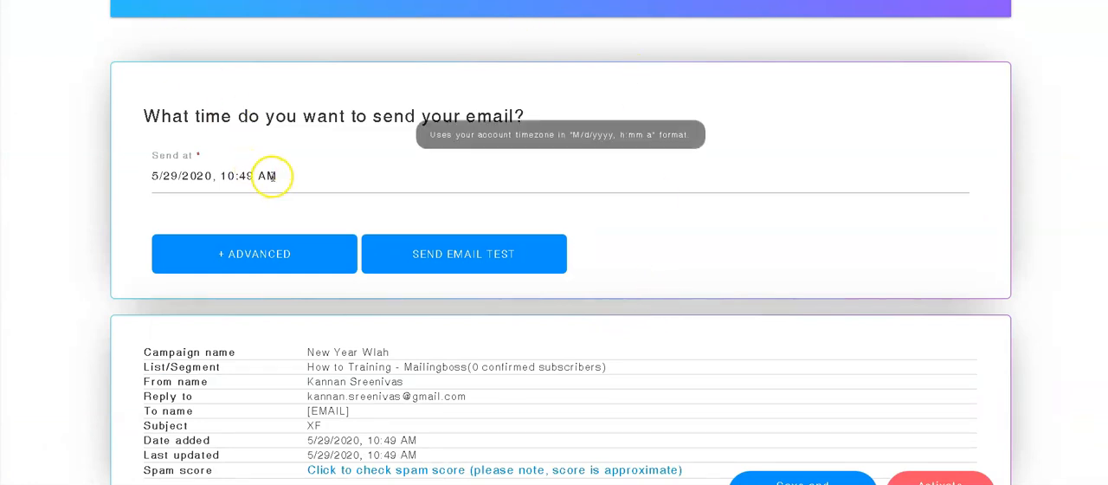
click(200, 178)
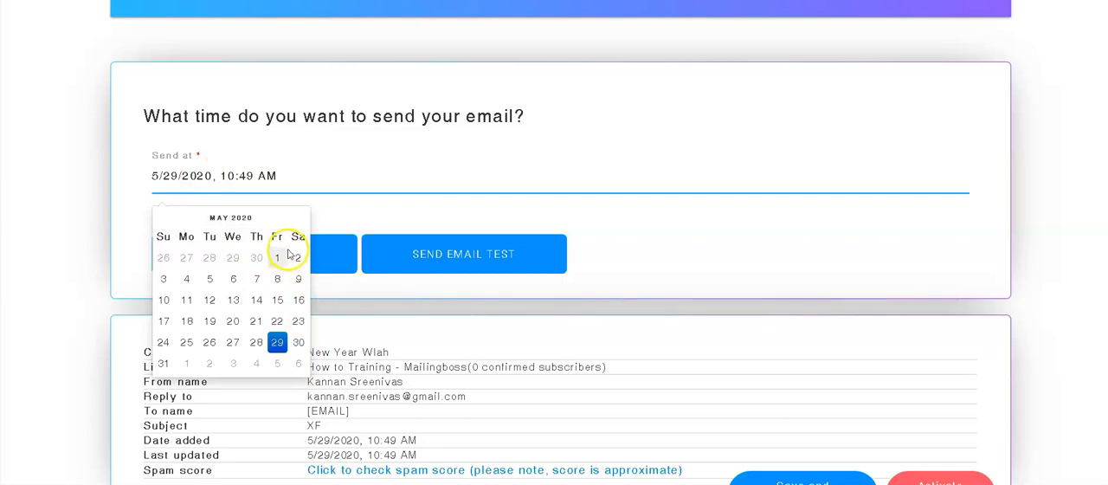
click(236, 219)
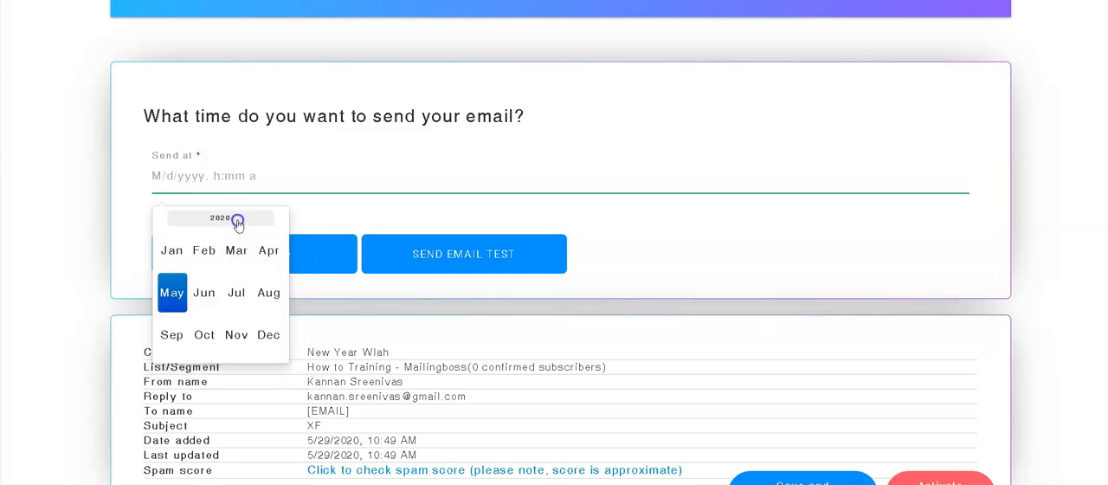
click(270, 337)
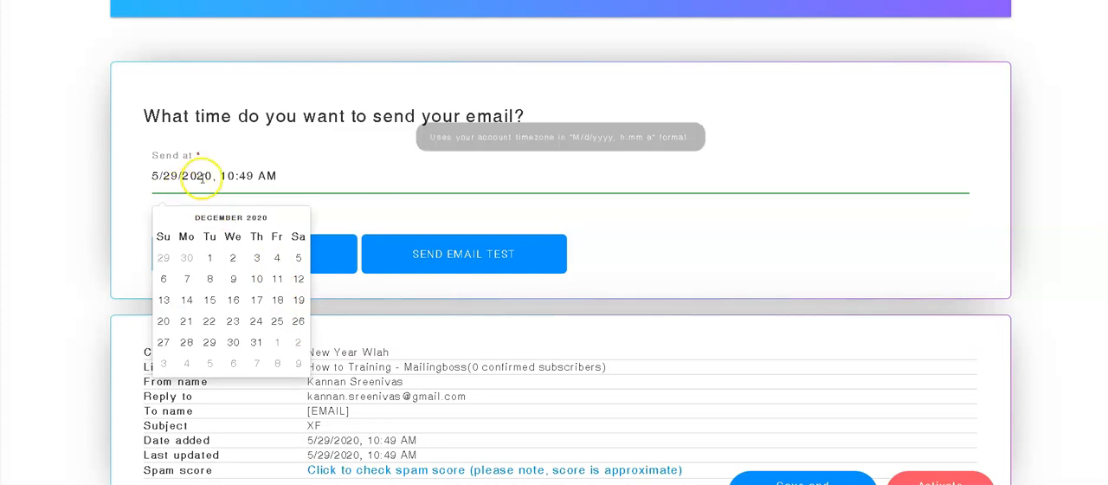
click(256, 342)
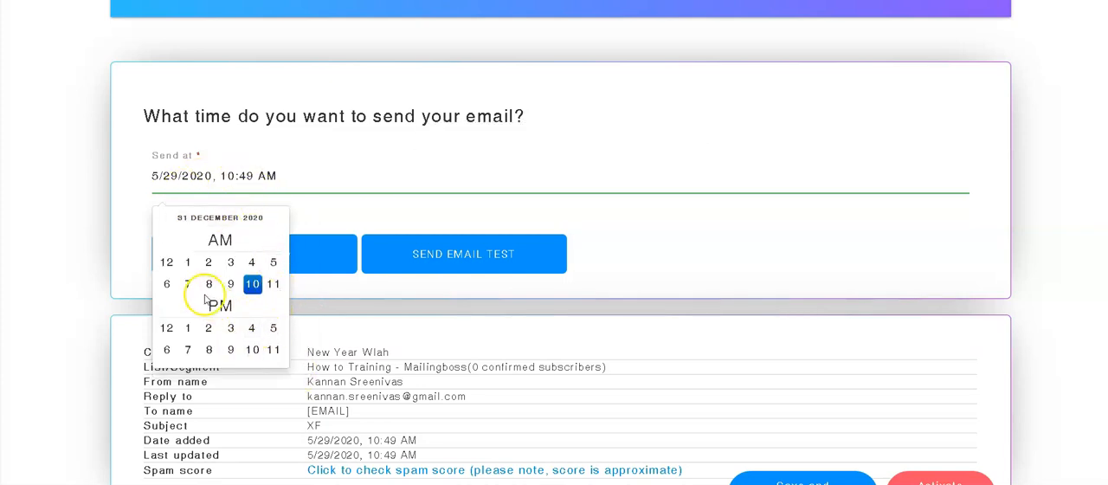
click(169, 328)
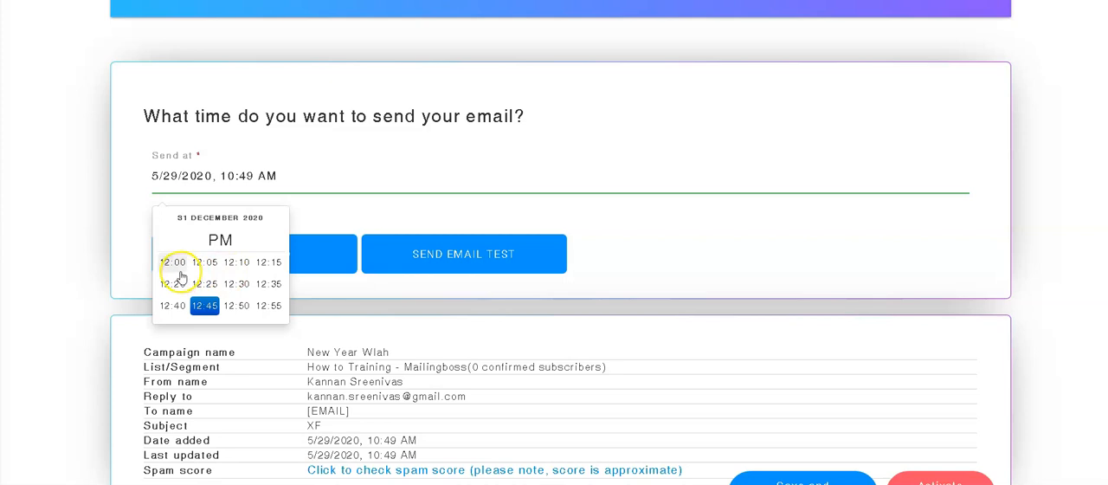
click(176, 272)
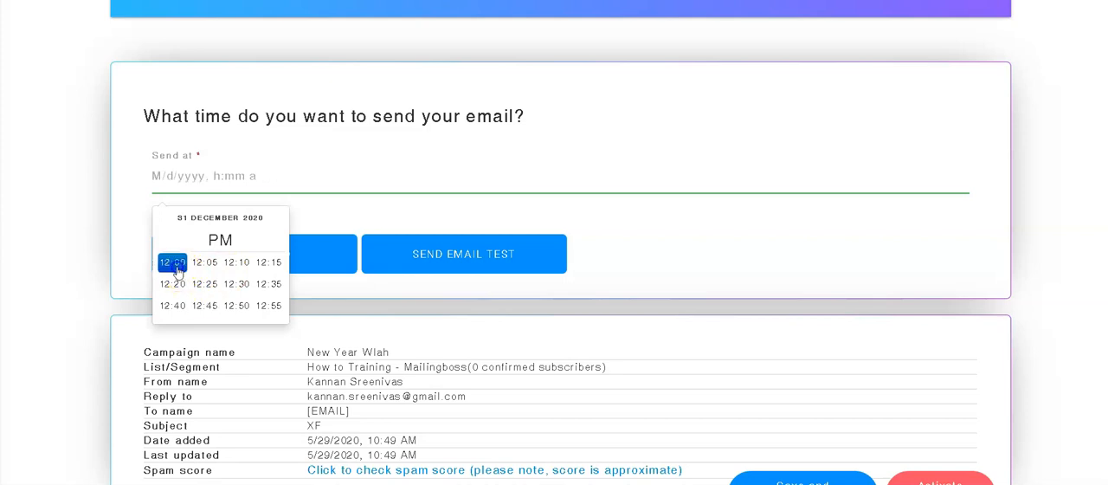
click(221, 241)
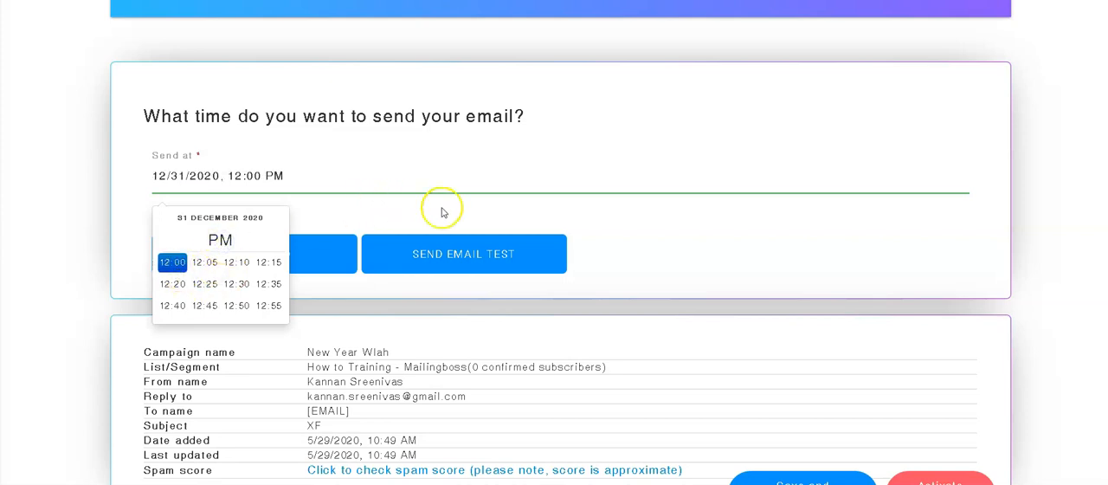
click(778, 265)
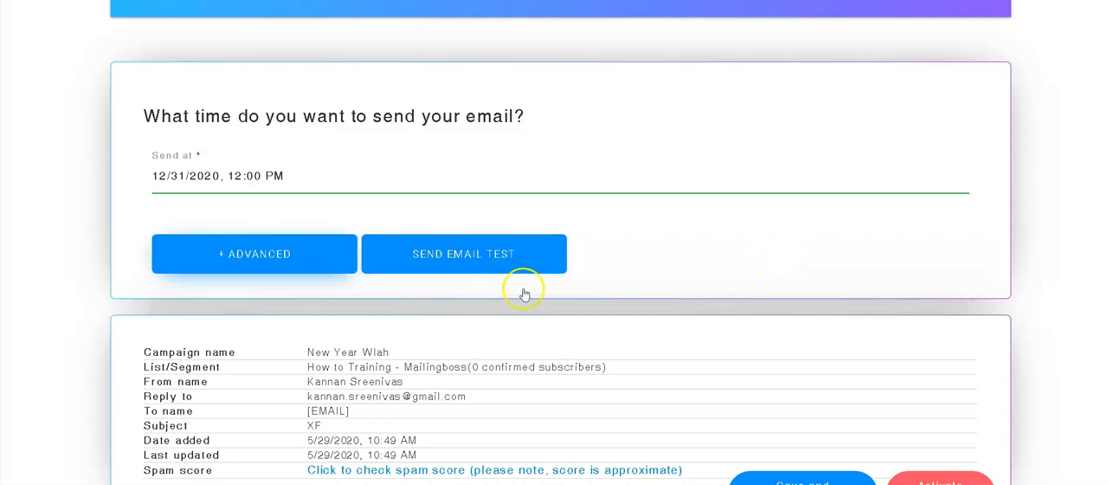
Step: Open the account profile and check the time zone options, keeping (GMT+05:30) Asia/Kolkata selected
scroll(779, 474, down, 1)
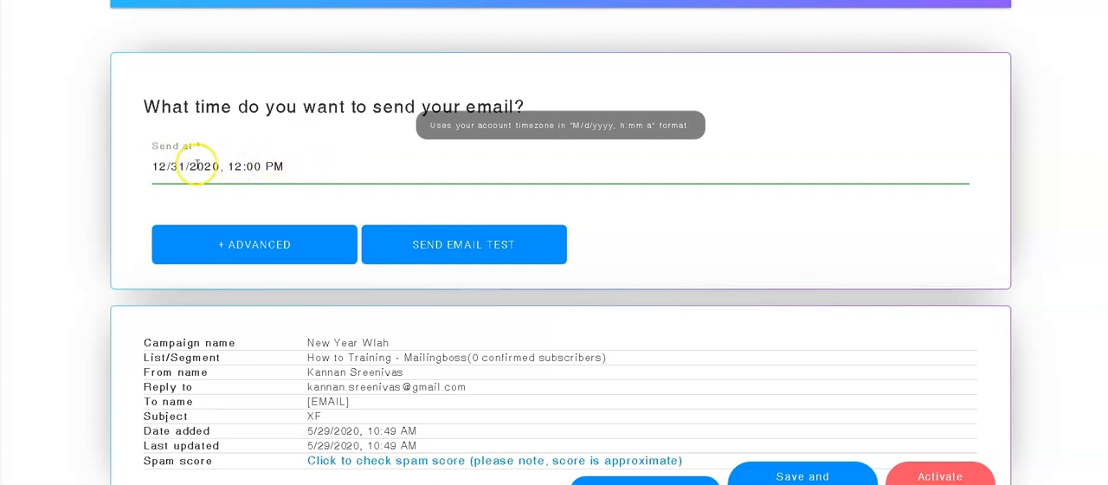
scroll(248, 153, up, 3)
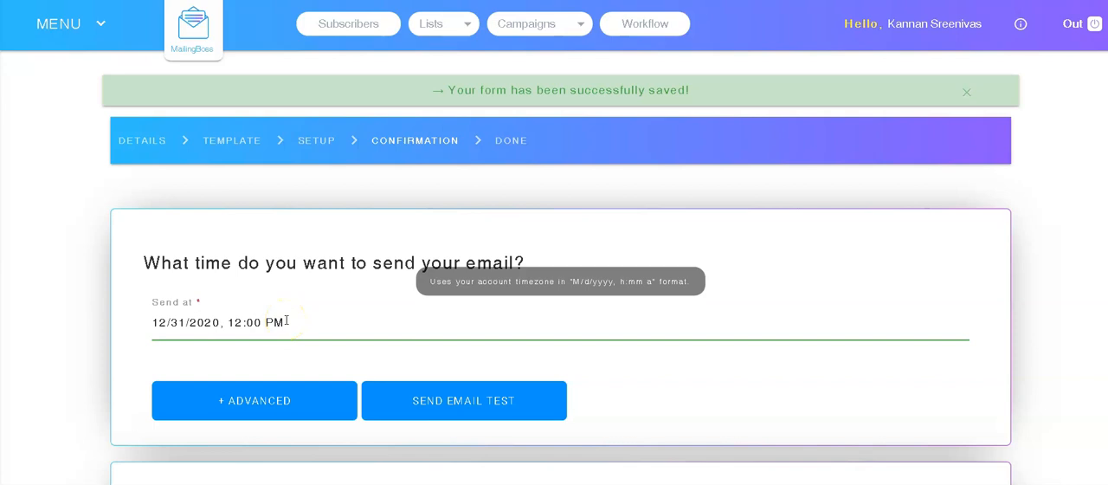
click(919, 27)
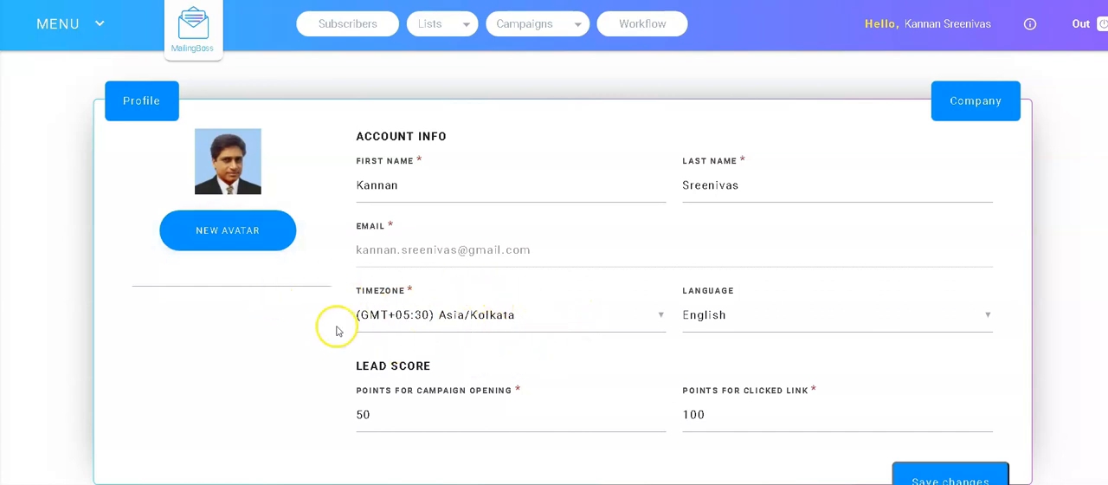
click(526, 319)
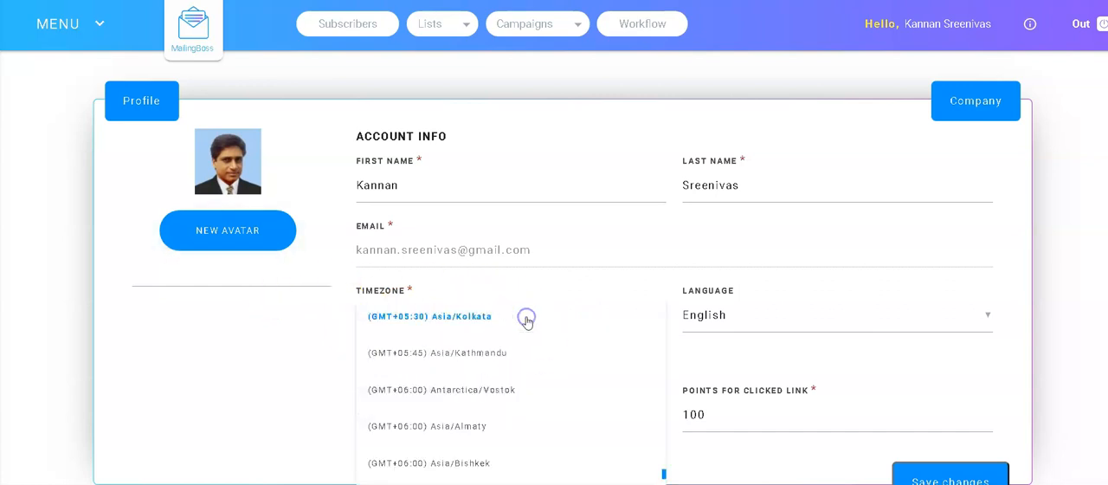
click(443, 322)
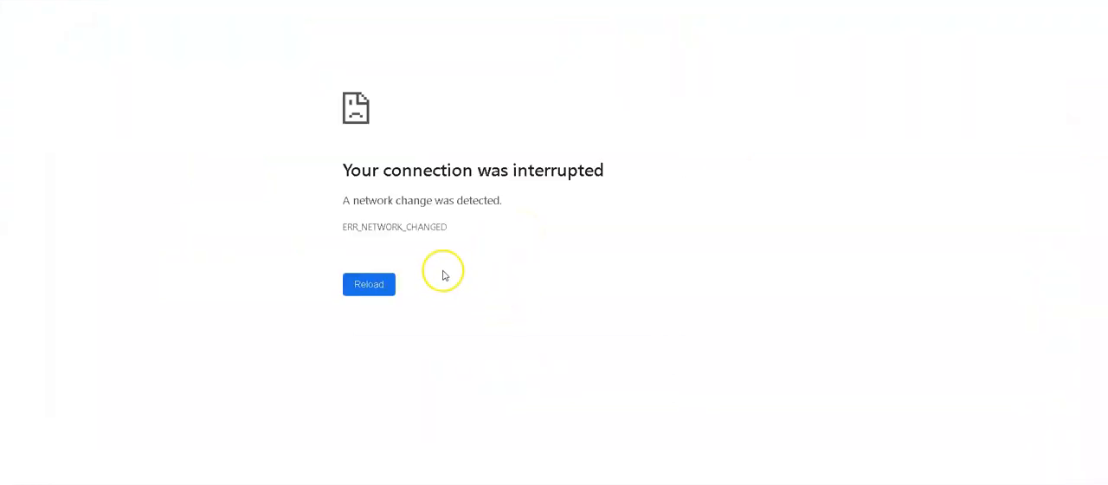
Step: Reload the interrupted page and start creating a new Cheetah site
click(373, 286)
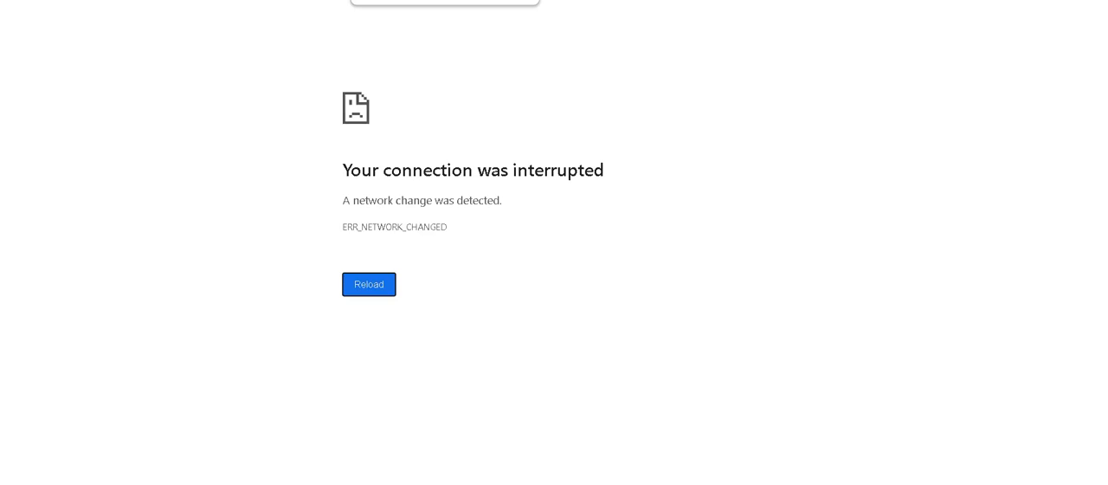
click(507, 25)
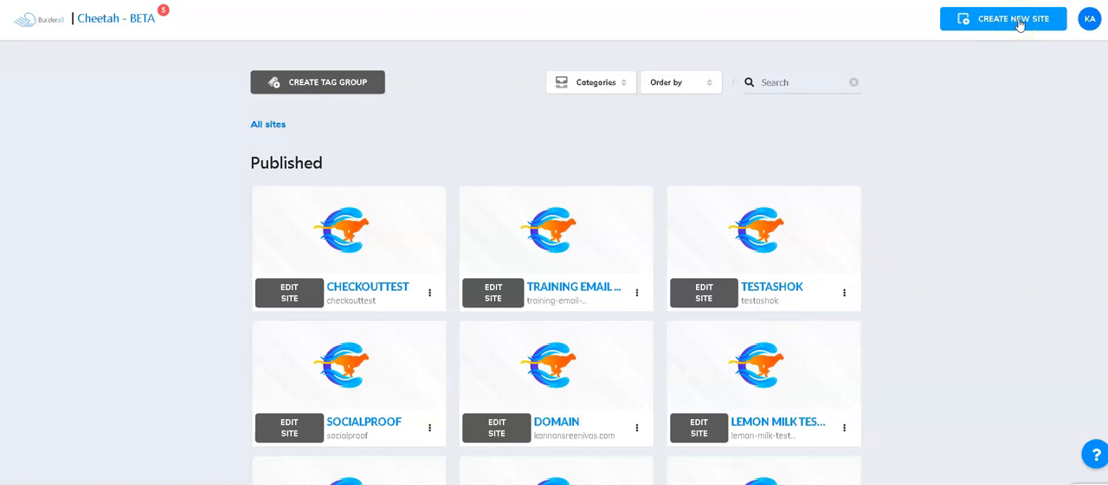
click(1020, 23)
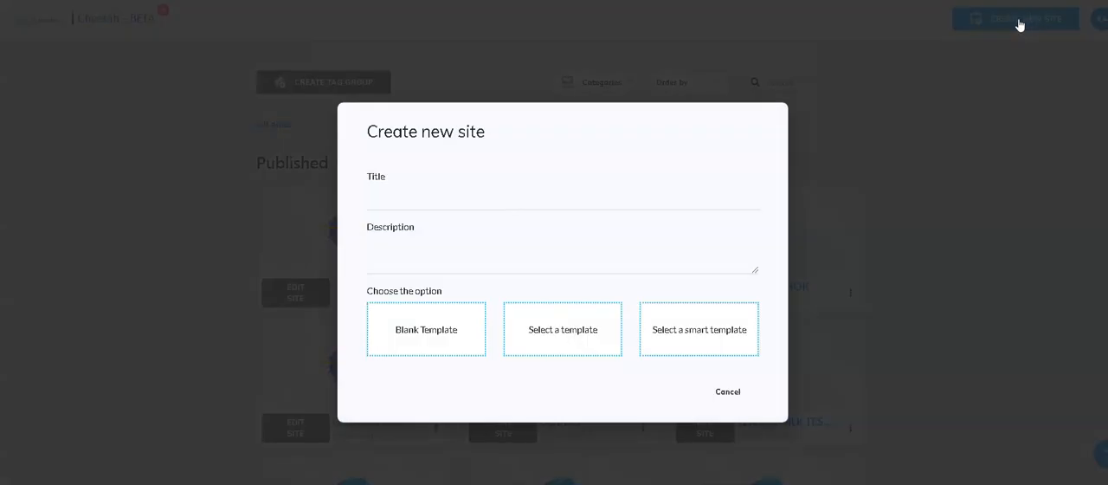
Step: Title the new site "How to Mailingboss - Trining"
click(554, 196)
text(New Year Wlah)
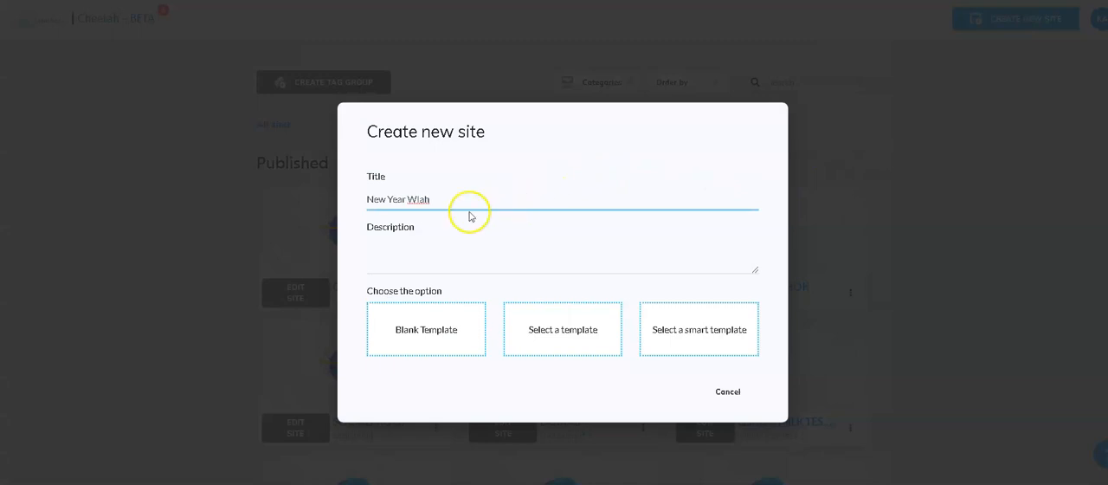
drag(470, 201, 321, 202)
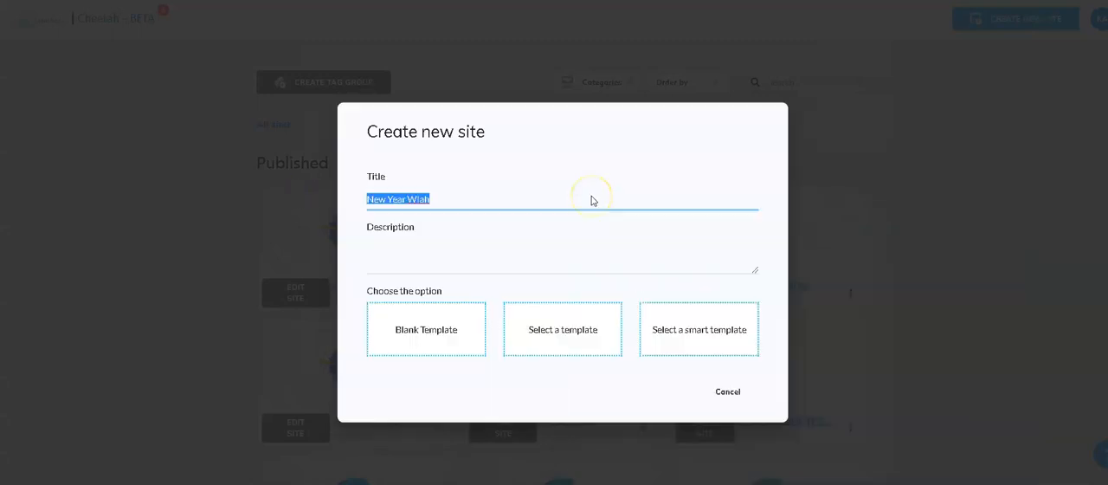
text(hOW to)
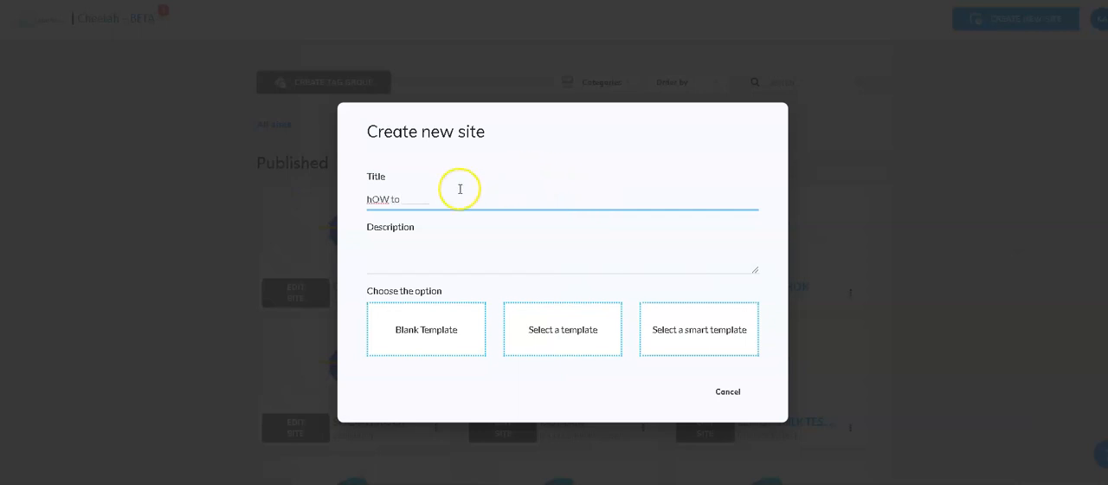
drag(427, 204, 348, 187)
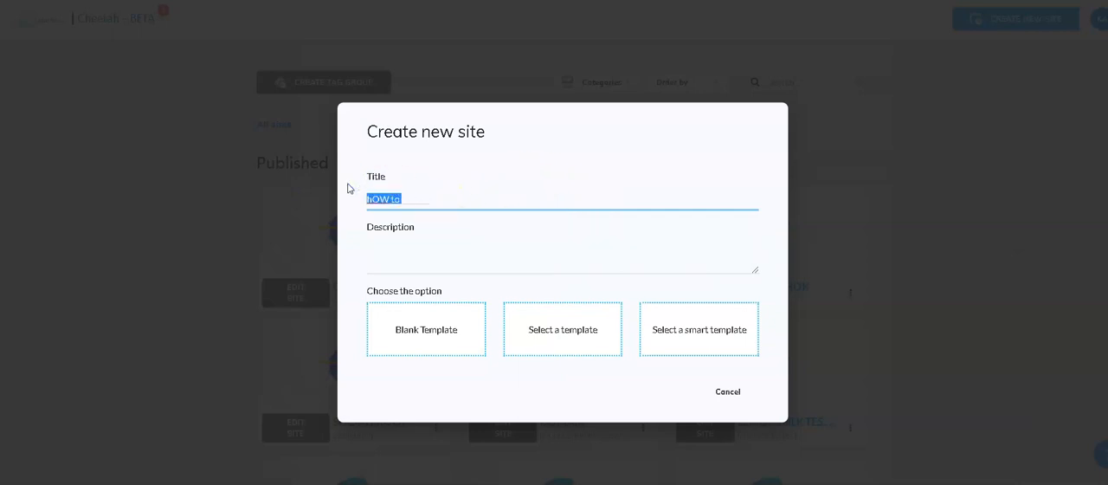
text(How)
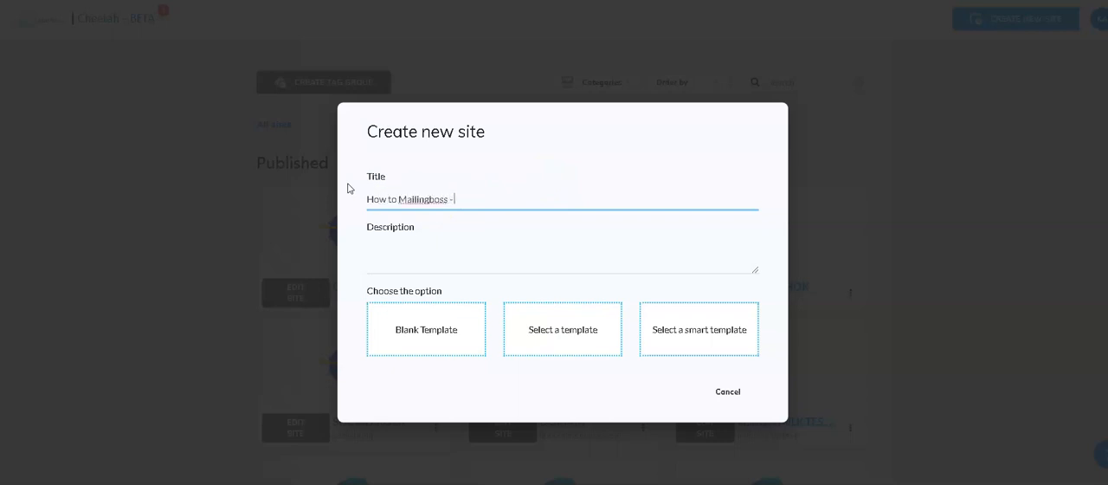
Step: Reuse the title "How to Mailingboss - Trining" as the site description and create the site from a blank template
key(ctrl+a)
key(ctrl+c)
click(512, 262)
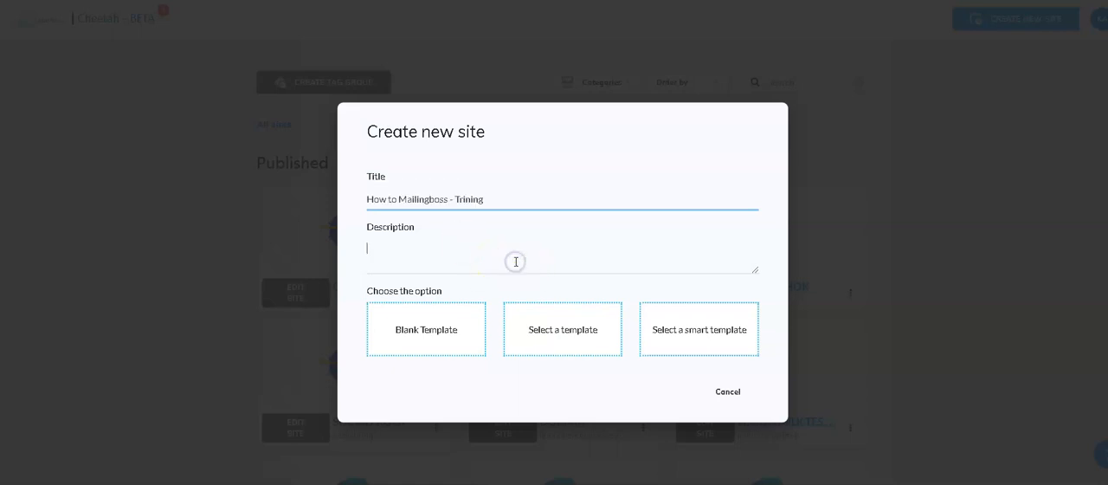
key(ctrl+v)
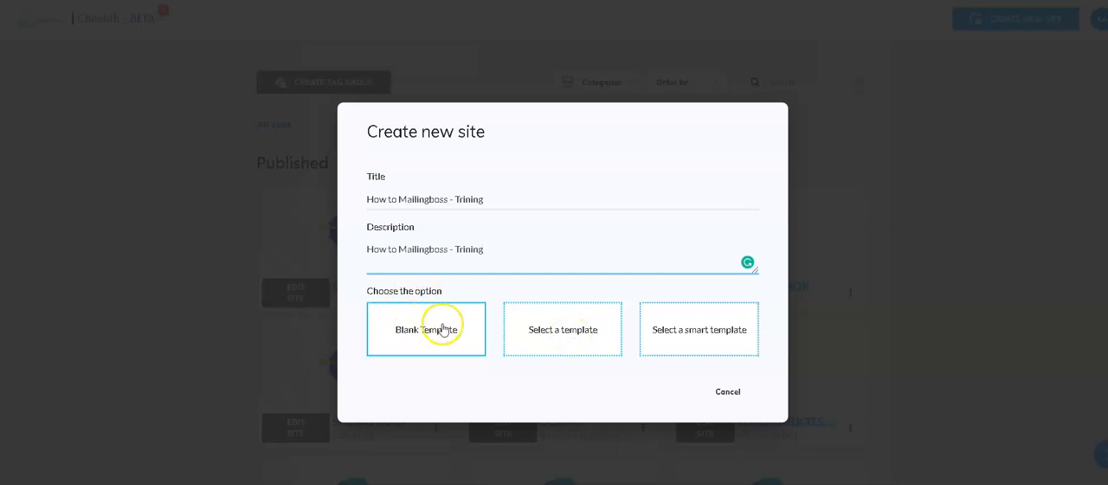
click(386, 331)
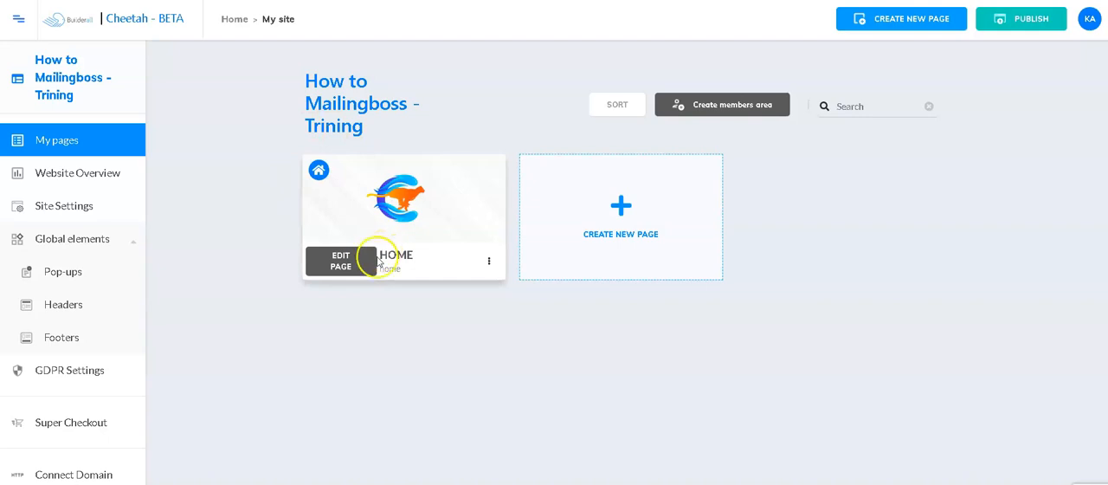
Step: View the available options for the Home page and return to the list of all sites
mouse_move(376, 187)
click(490, 263)
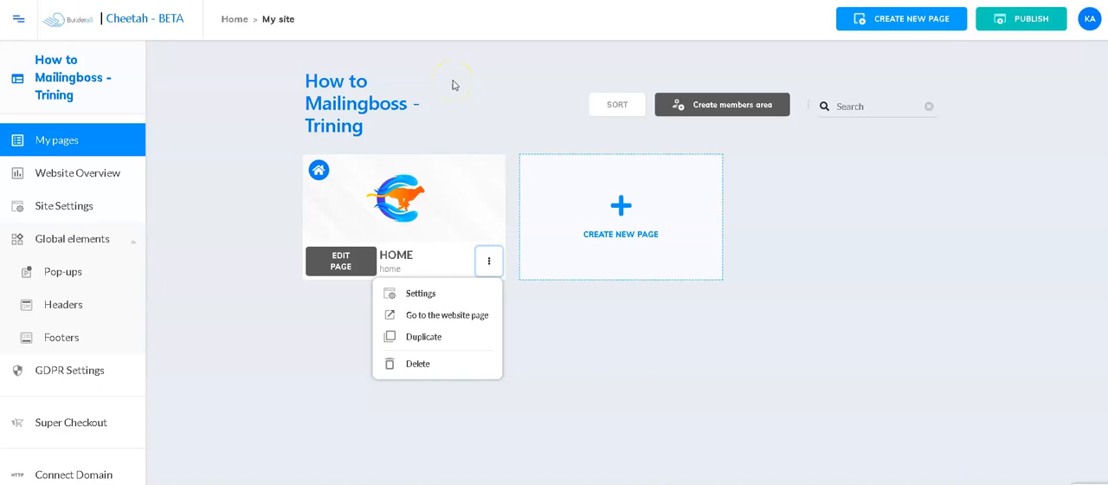
click(148, 20)
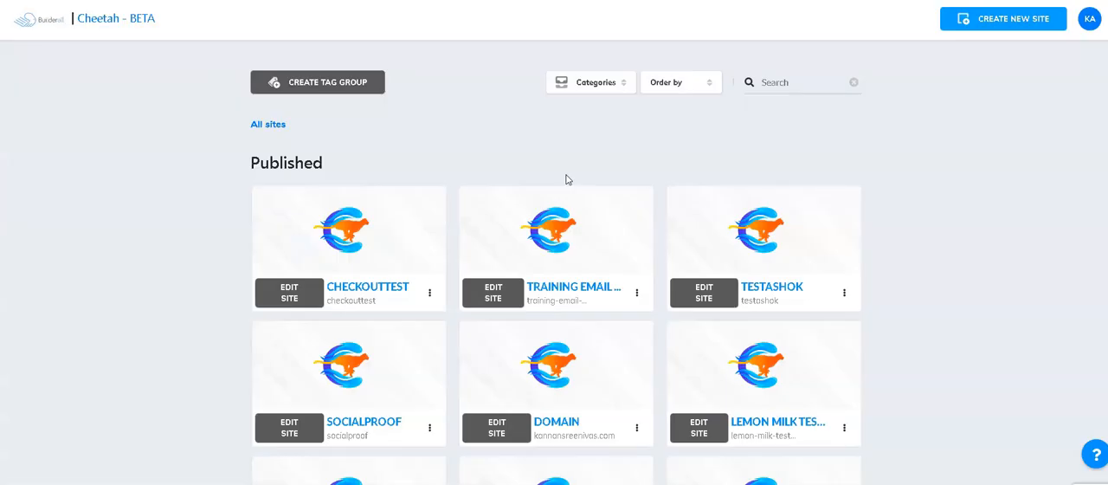
Step: Try to connect the domain marketing.digitalworld.today to the unpublished How to Mailingboss - Trining site
scroll(329, 286, down, 3)
scroll(349, 291, down, 2)
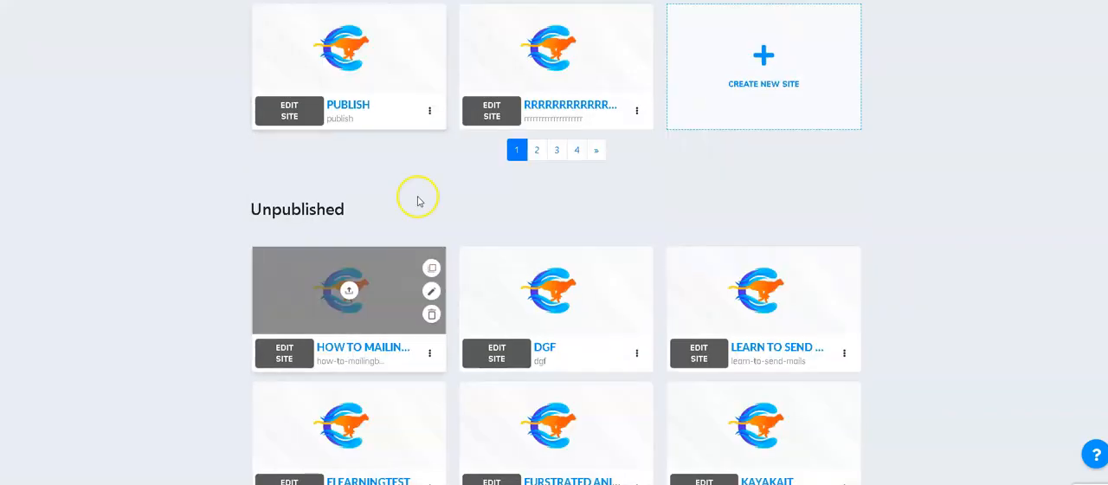
click(429, 355)
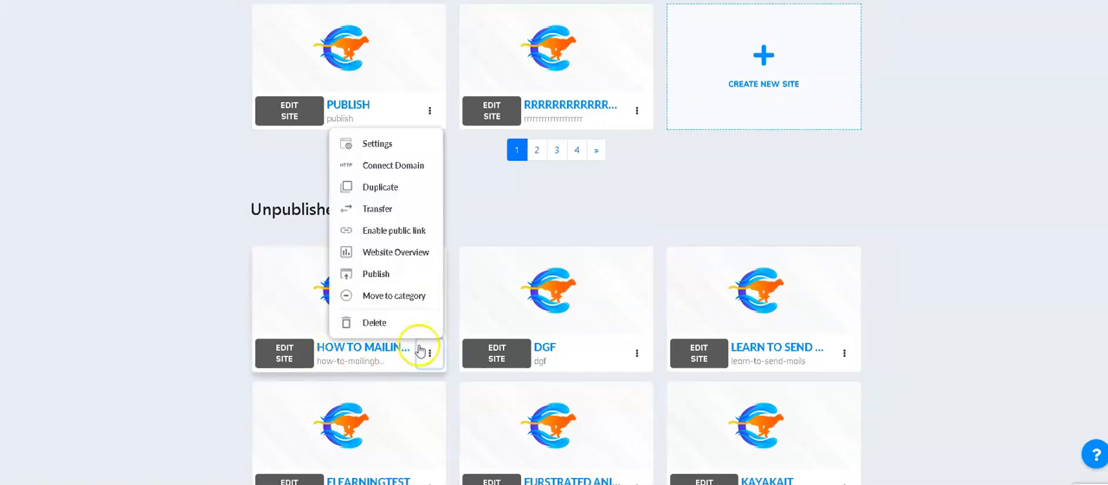
click(395, 169)
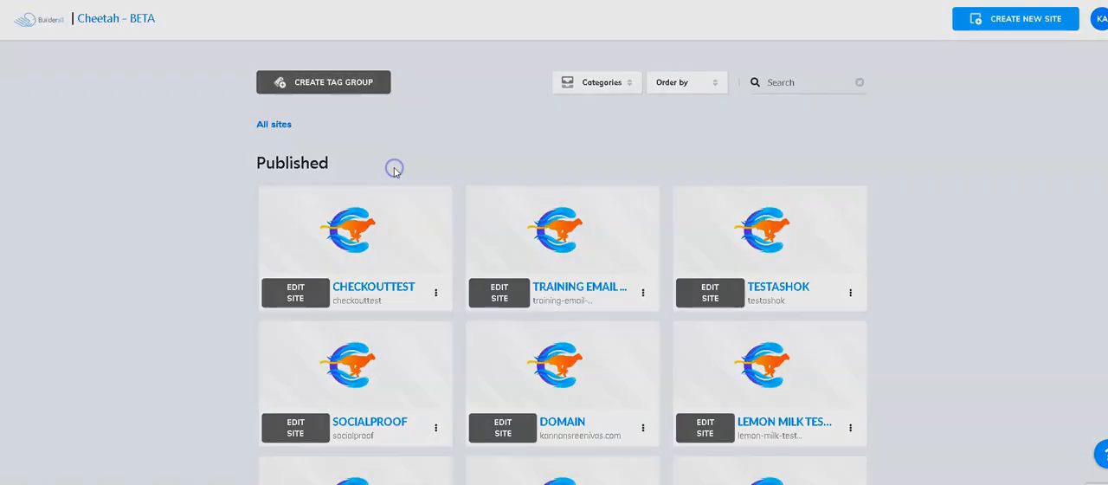
click(435, 250)
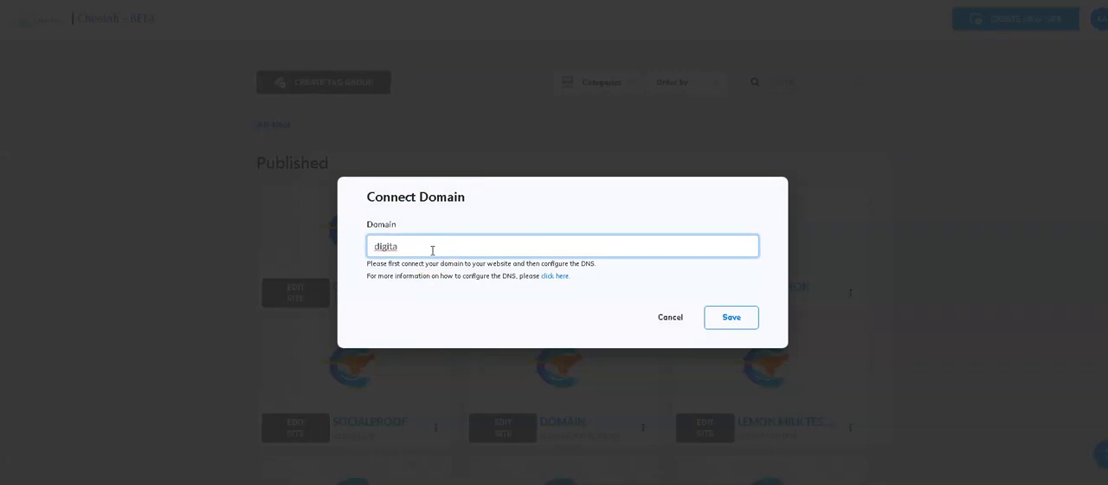
text(mar)
text(wor)
text(ch)
key(Return)
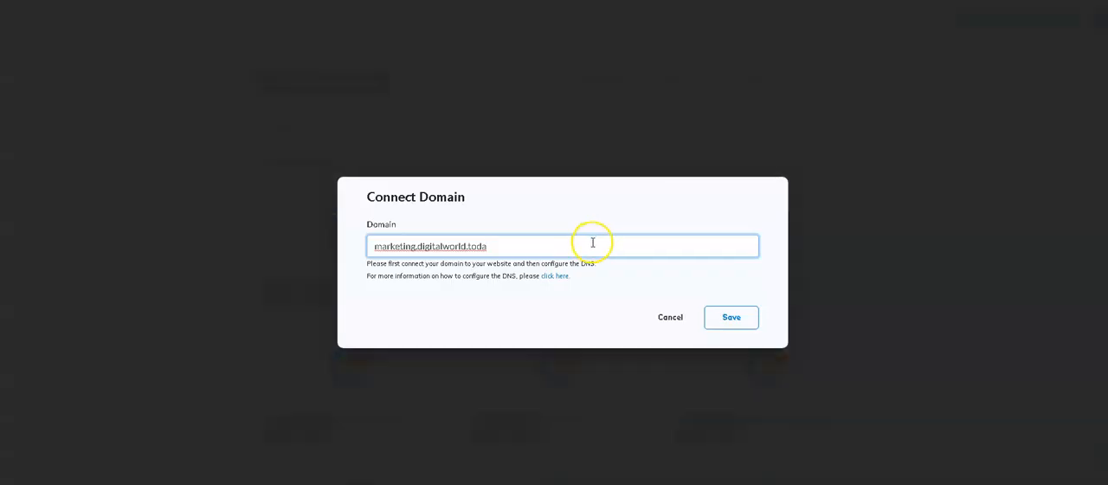
text(y)
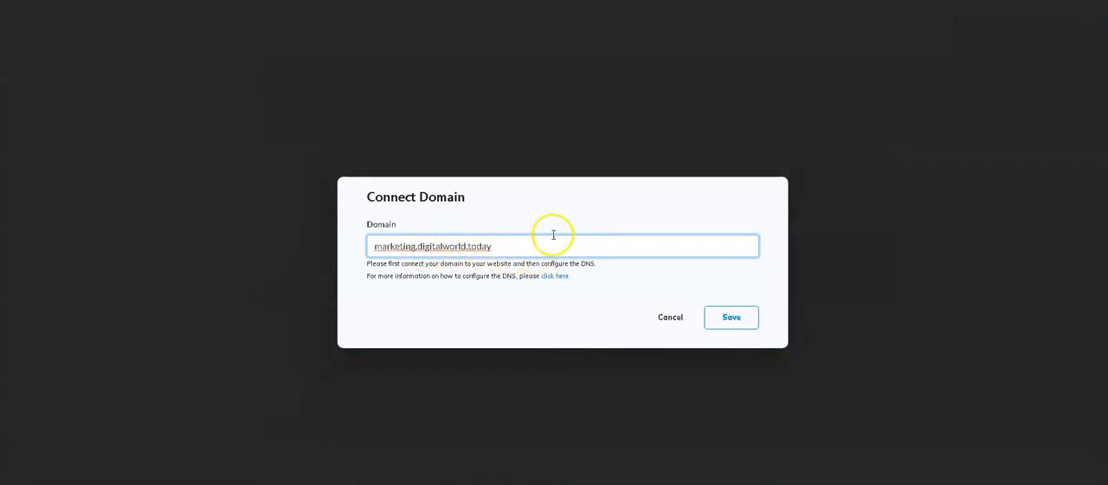
click(671, 322)
Step: Dismiss the publishing message, refresh the site list, and publish the How to Mailingboss - Trining site
click(653, 286)
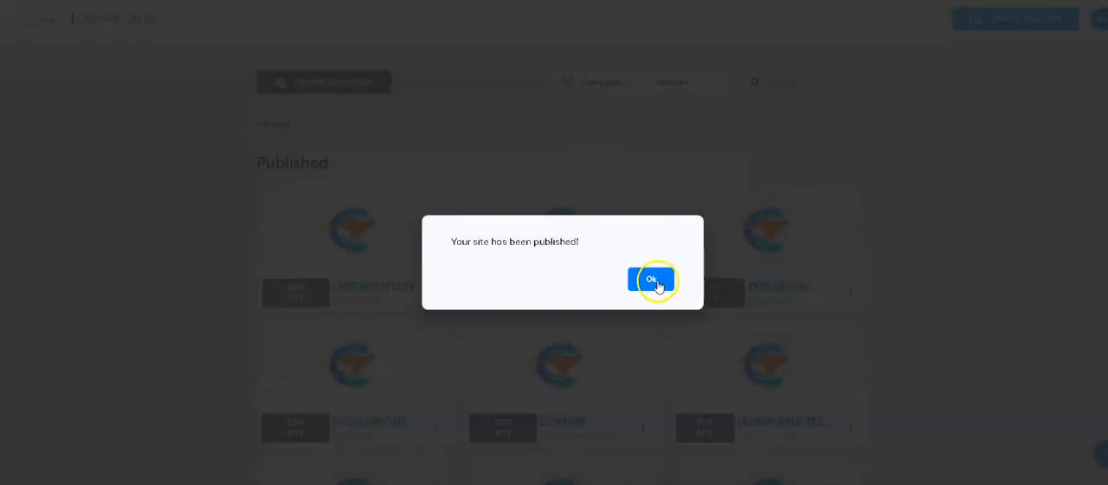
click(654, 282)
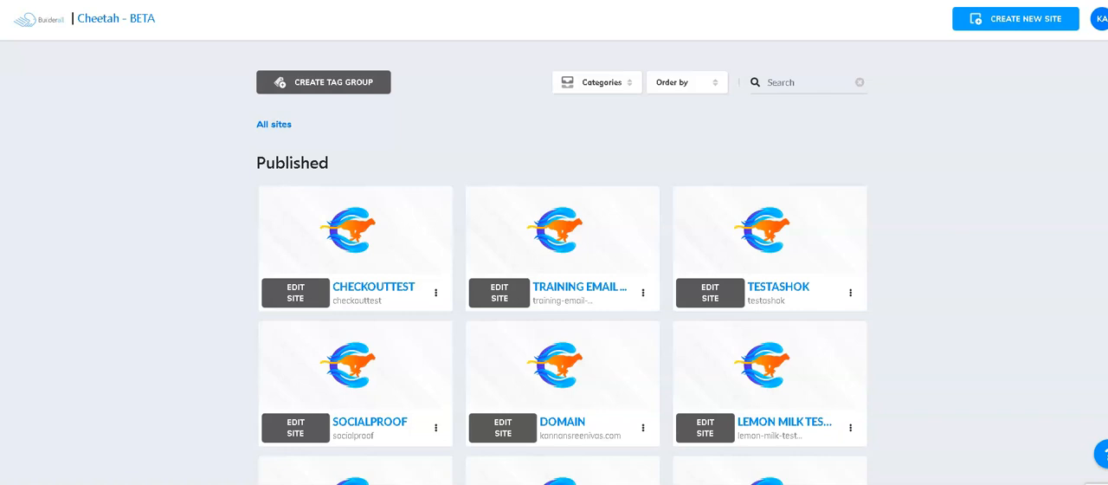
key(F5)
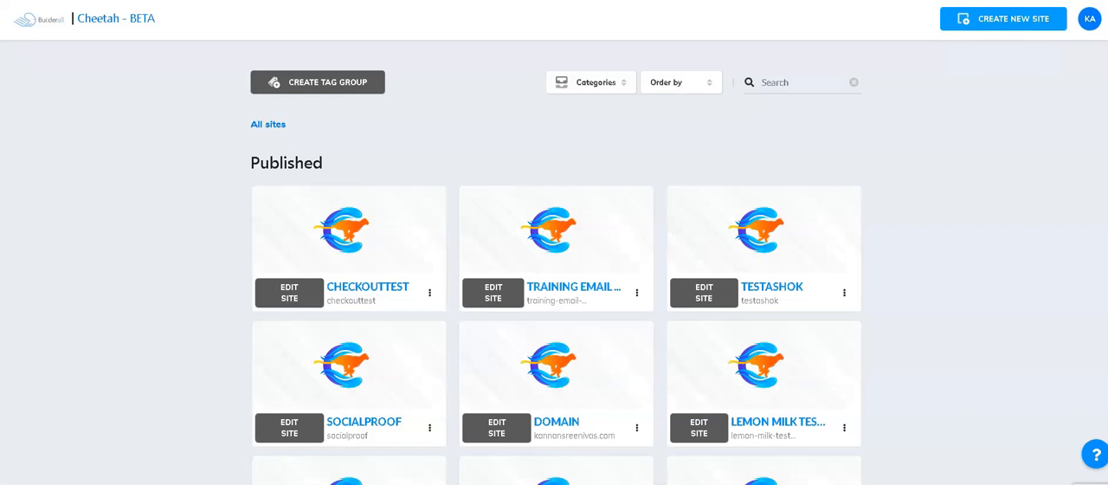
scroll(563, 280, down, 5)
scroll(563, 279, down, 2)
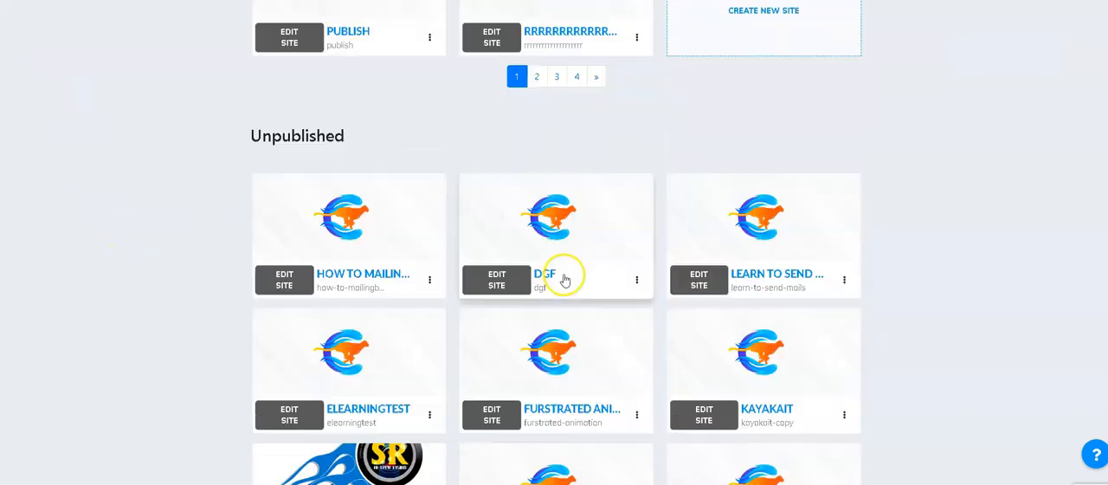
click(429, 279)
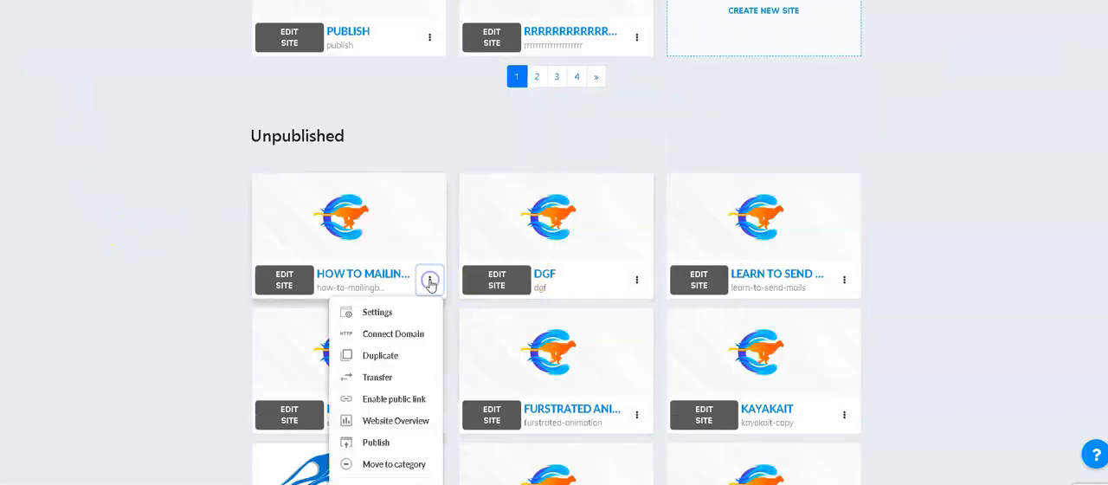
click(378, 444)
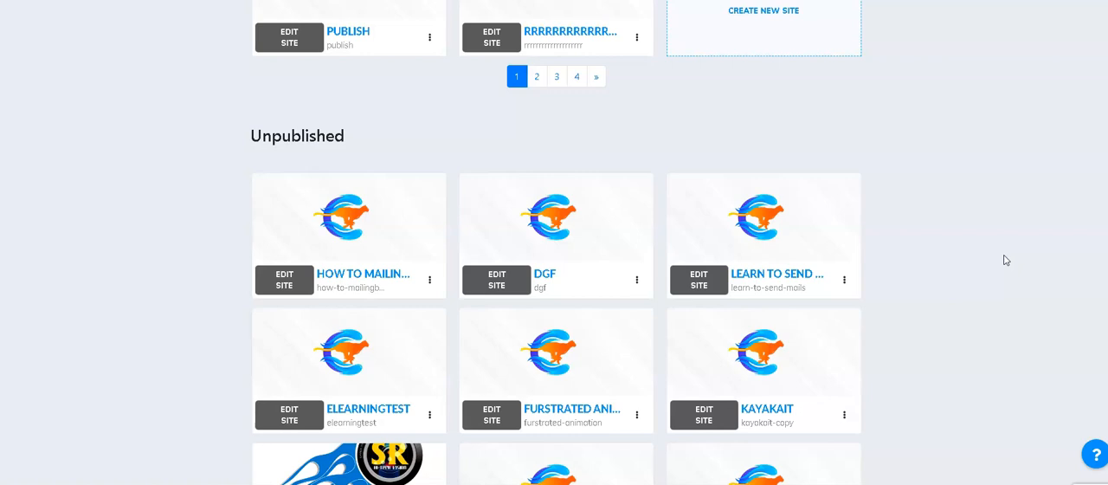
click(996, 257)
Step: Check the published and unpublished sites, and open the Home page of How to Mailingboss - Trining for editing
scroll(940, 153, up, 5)
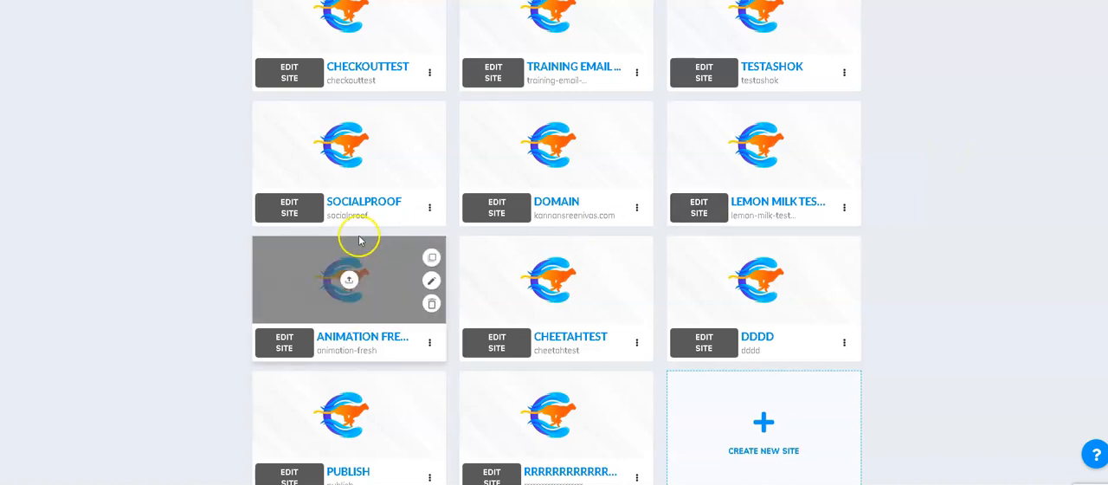
scroll(363, 234, up, 3)
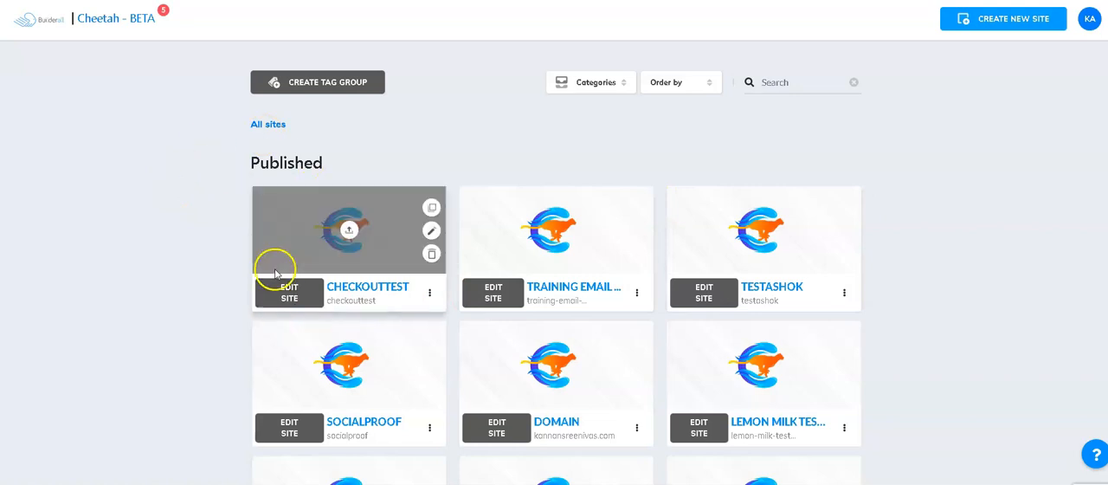
scroll(347, 264, down, 5)
scroll(364, 267, down, 3)
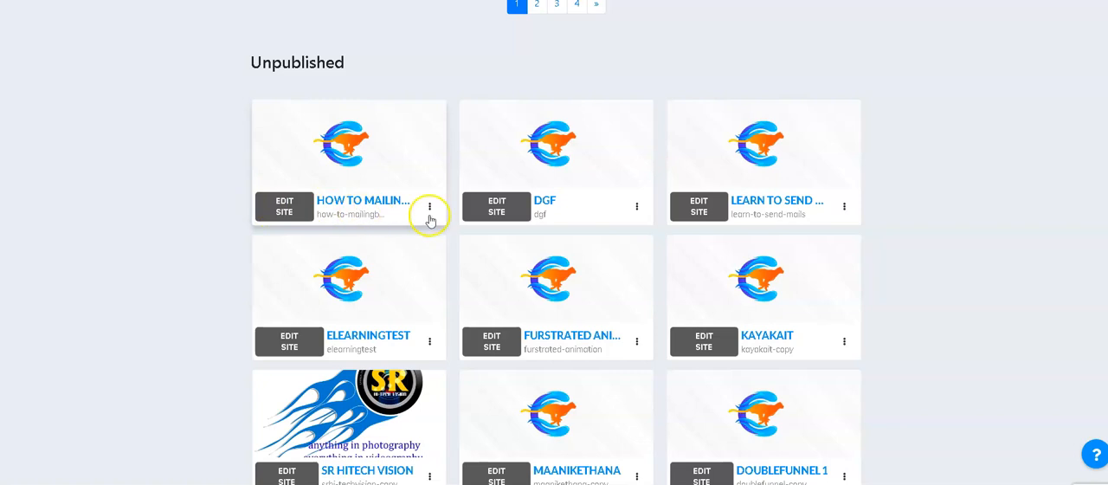
click(284, 211)
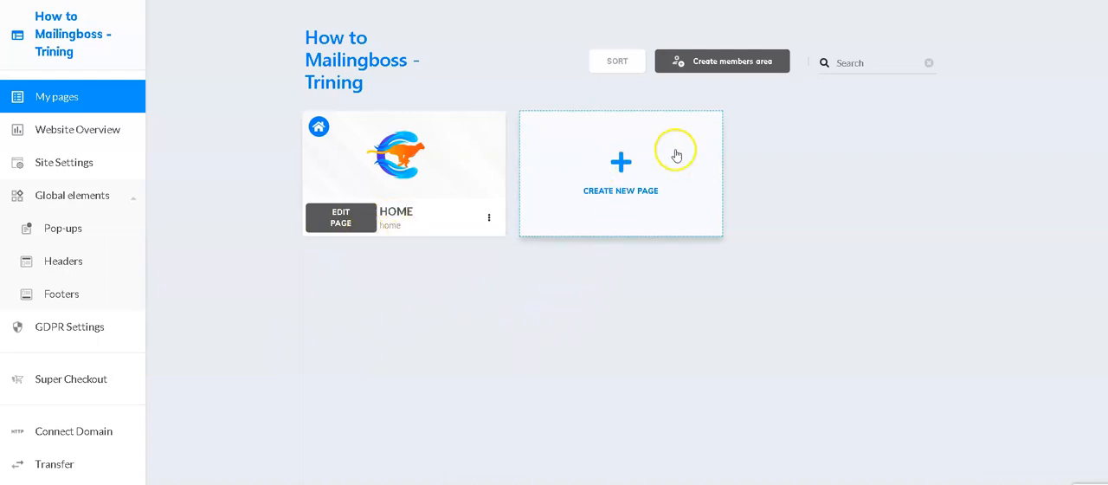
click(342, 219)
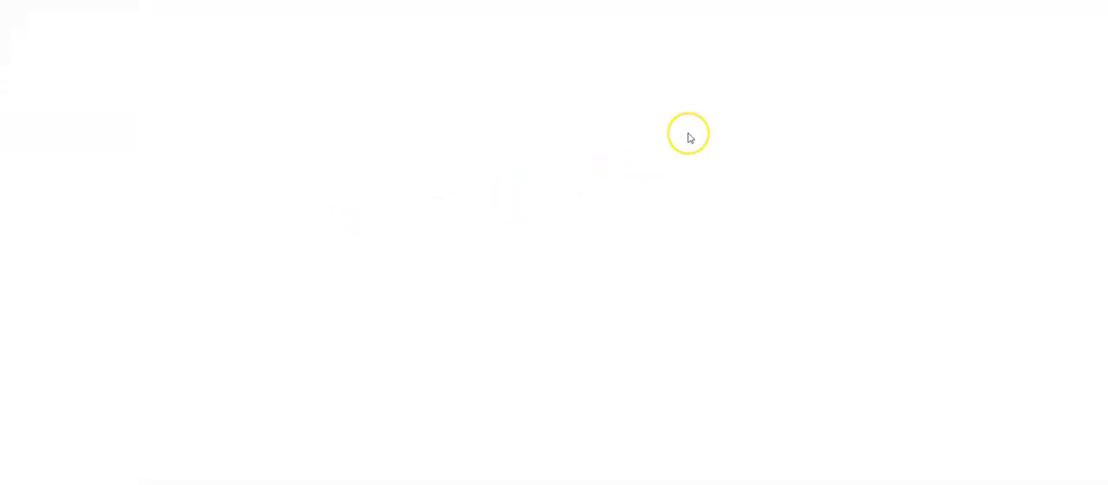
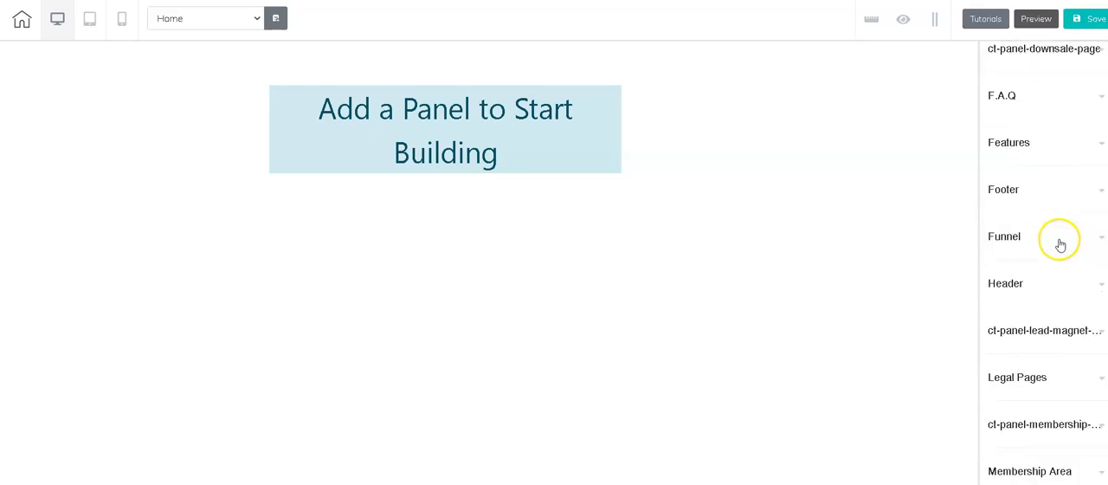
scroll(1053, 279, down, 3)
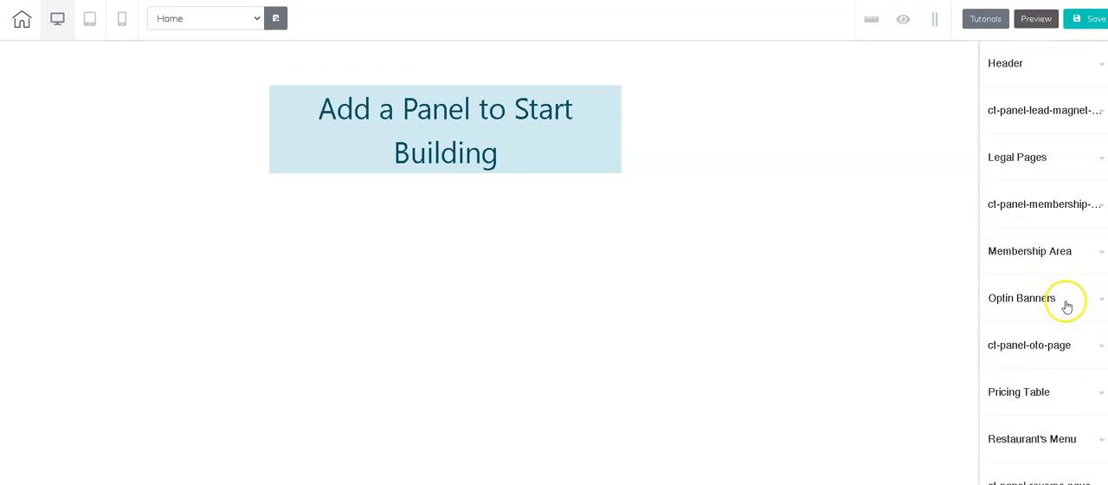
Step: Add the Generic Optin 02 banner from the Optin Banners panels to the empty Home page and look it over
click(1067, 306)
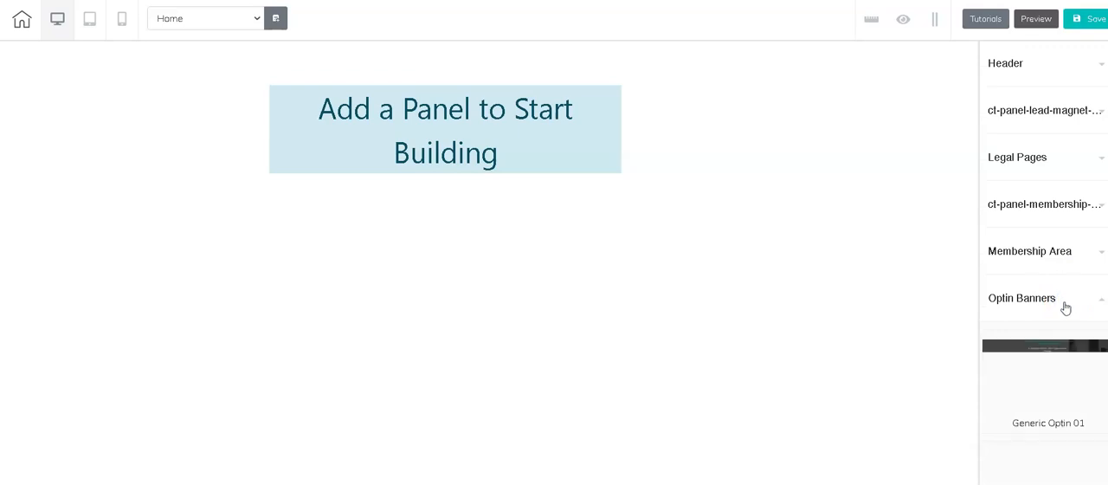
scroll(1066, 308, down, 2)
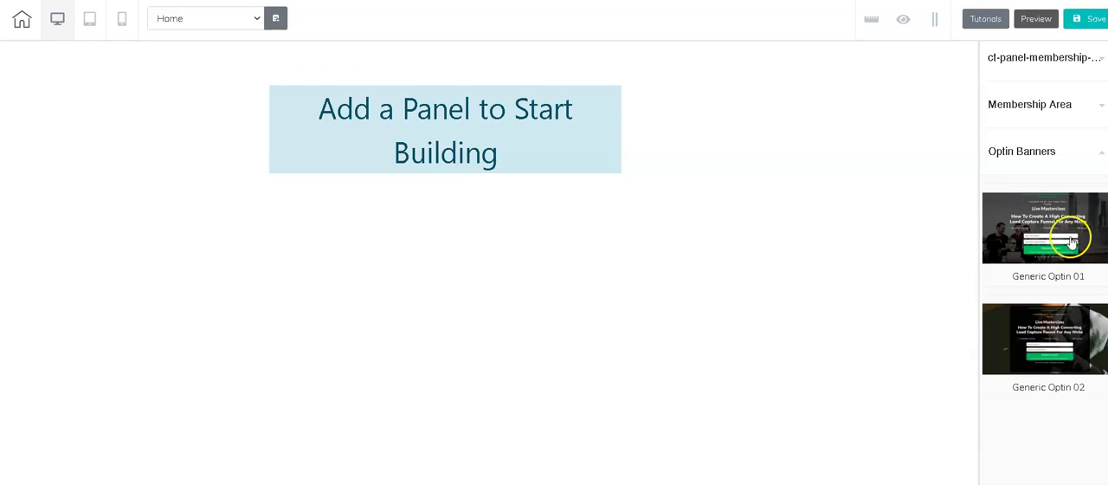
scroll(1065, 283, down, 3)
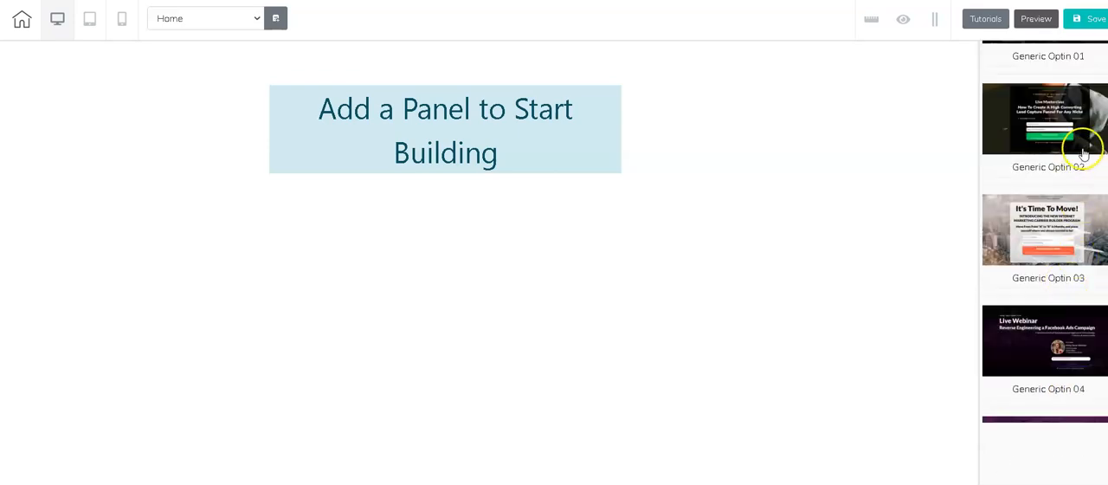
scroll(1069, 155, up, 2)
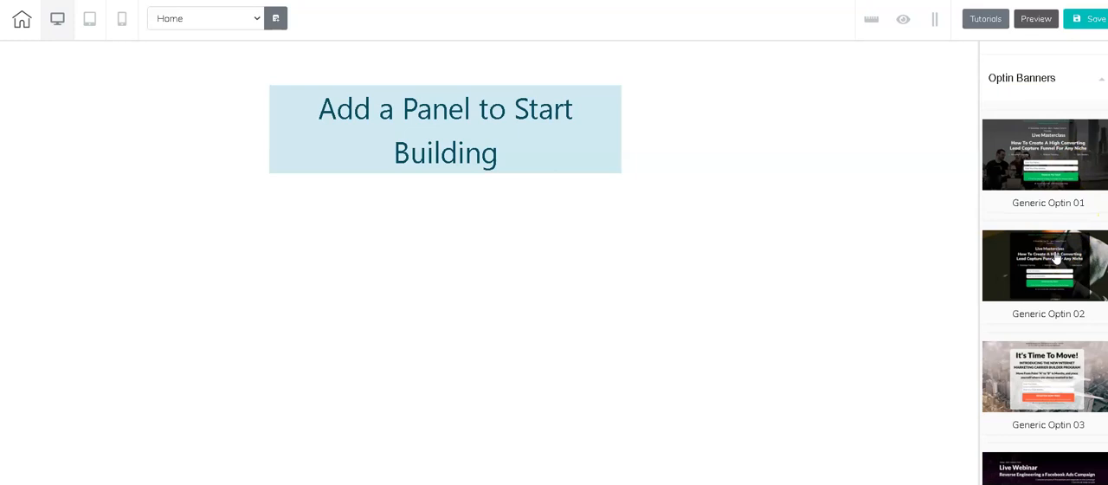
click(1057, 257)
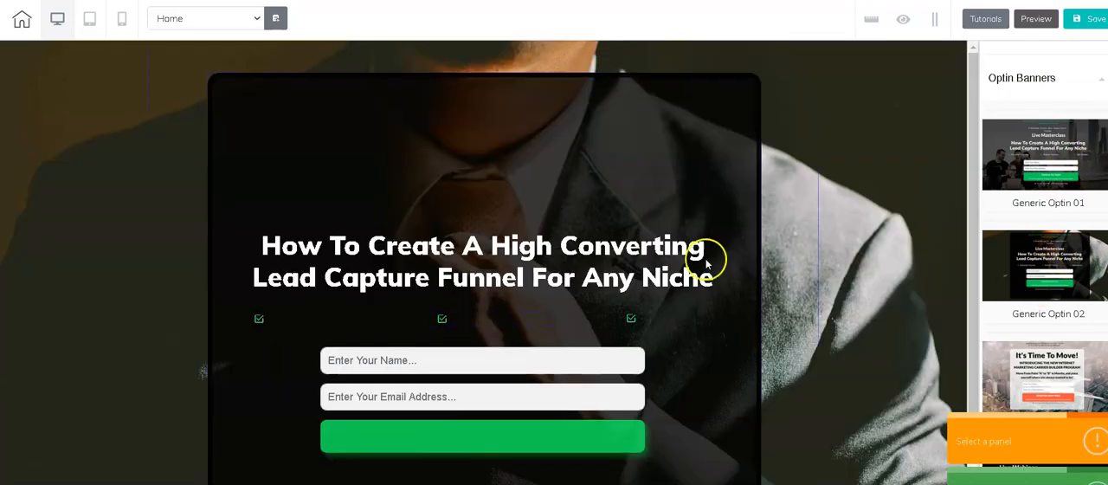
scroll(501, 215, down, 1)
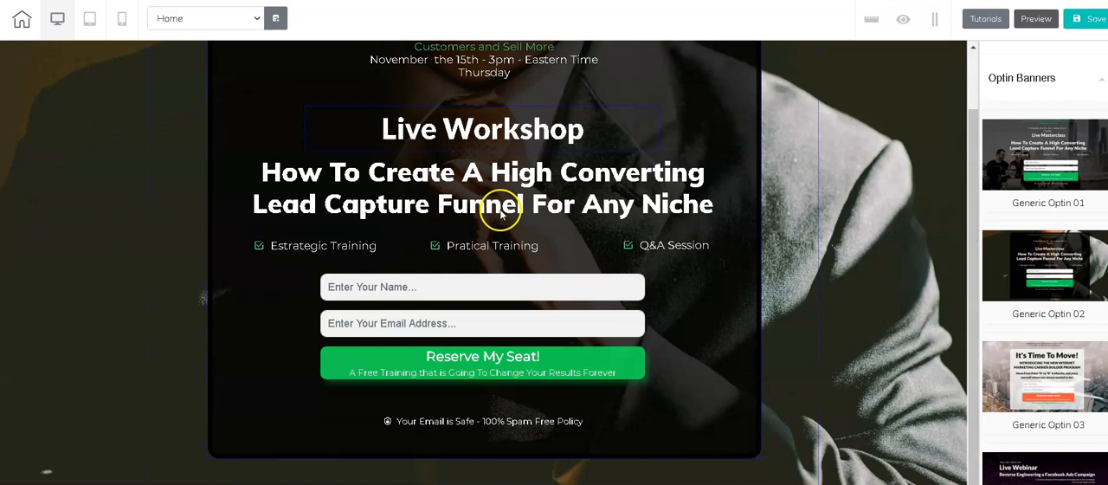
scroll(722, 331, up, 1)
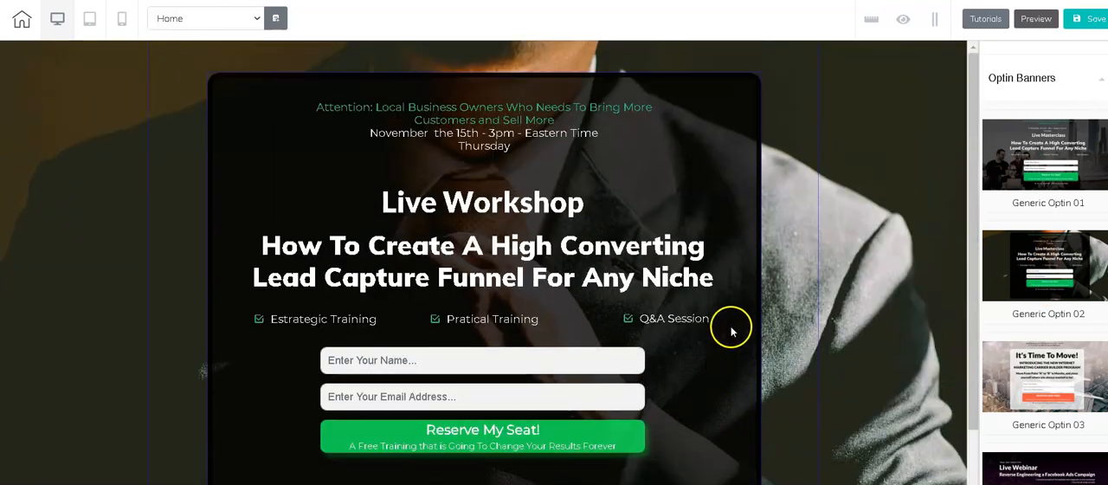
scroll(676, 295, down, 1)
scroll(584, 258, up, 1)
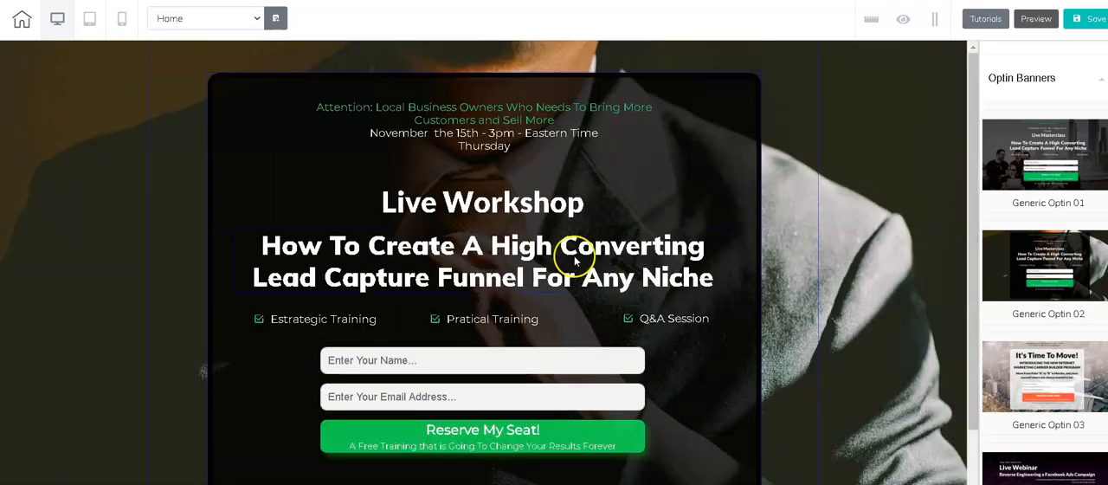
Step: Replace the opt-in banner's main headline with "Please fill the following Details and Start Learning"
click(514, 252)
click(515, 251)
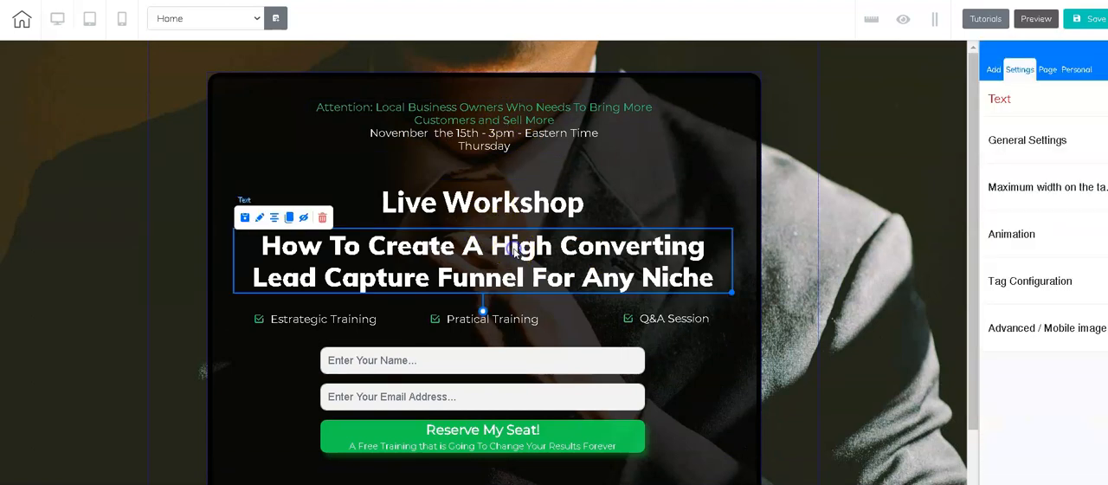
double_click(515, 250)
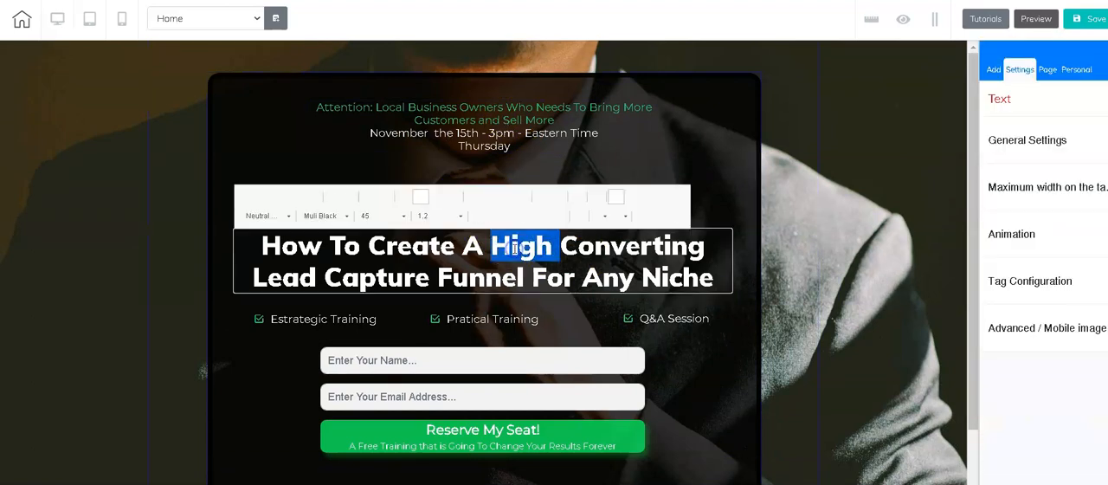
triple_click(508, 248)
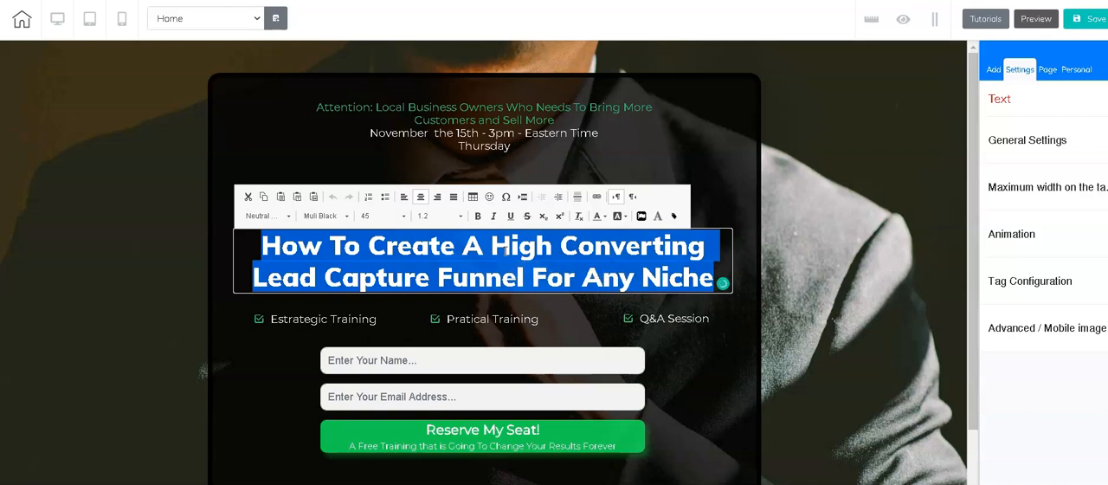
text(Please)
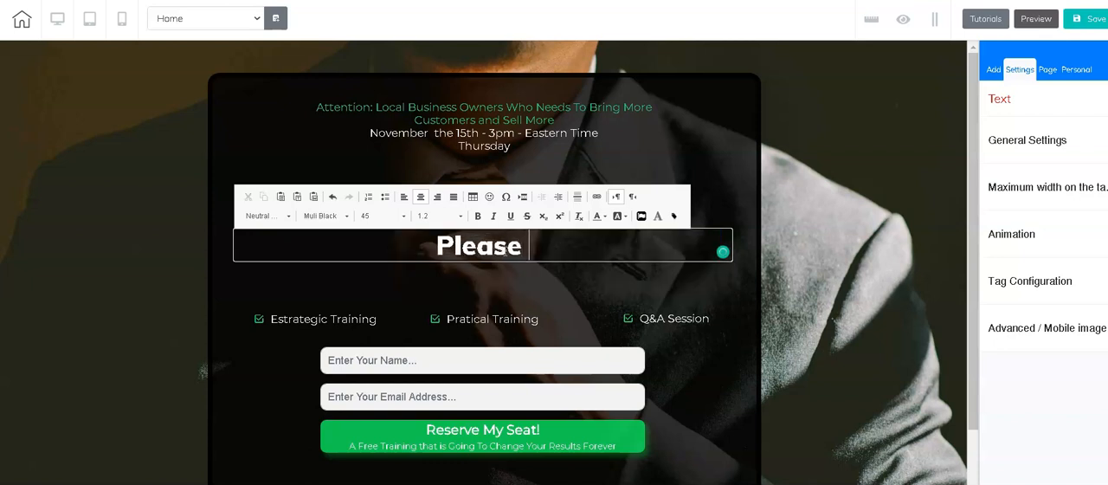
text( fill)
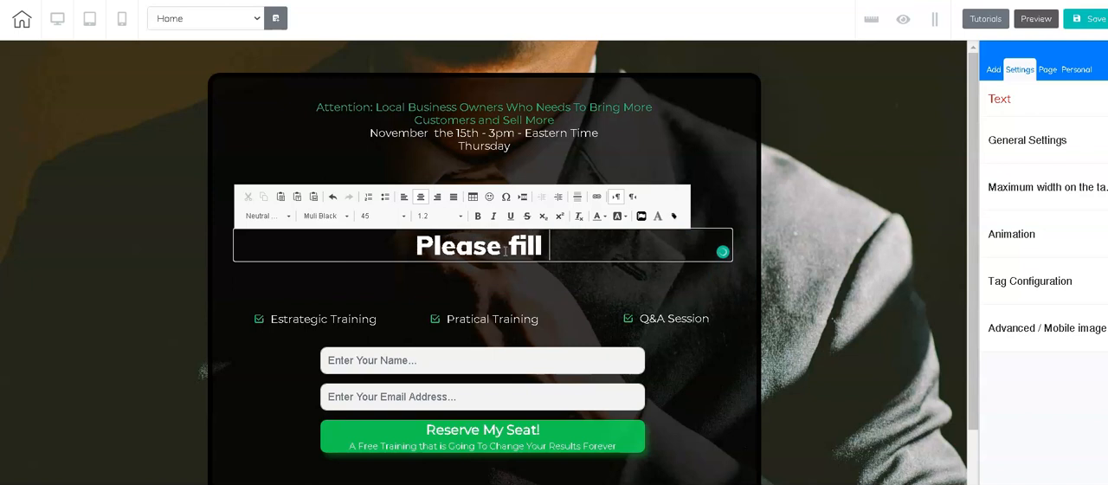
text( the following)
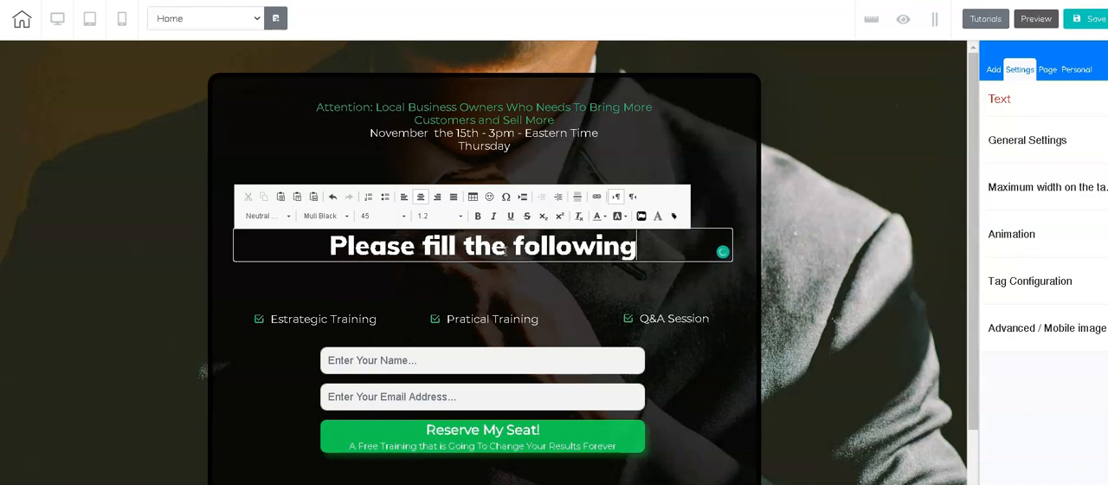
text( Details and )
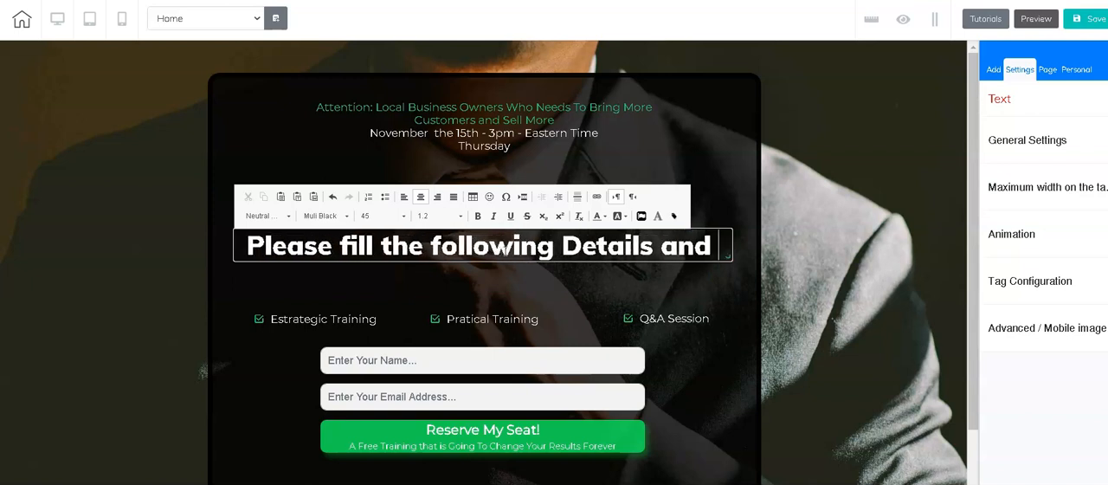
text(S)
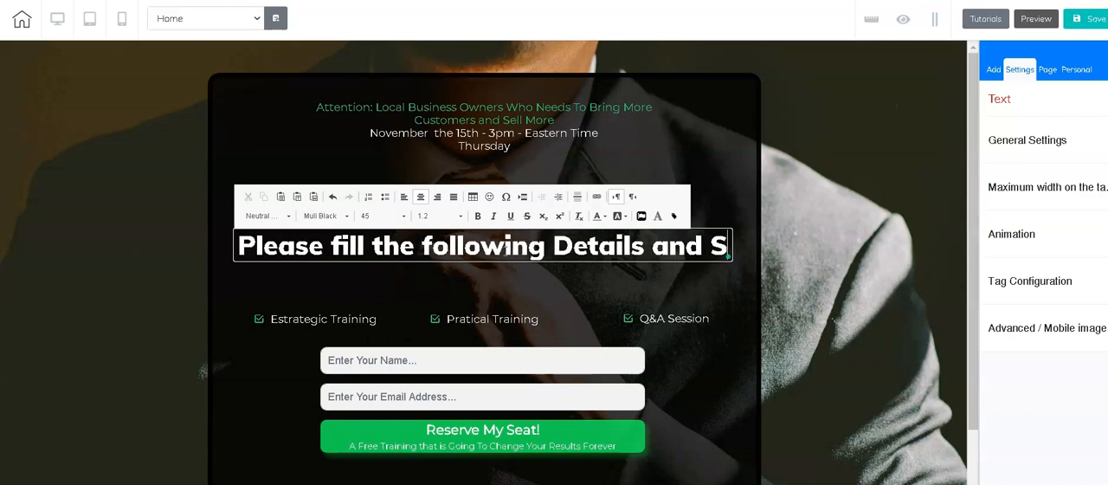
text(tart L)
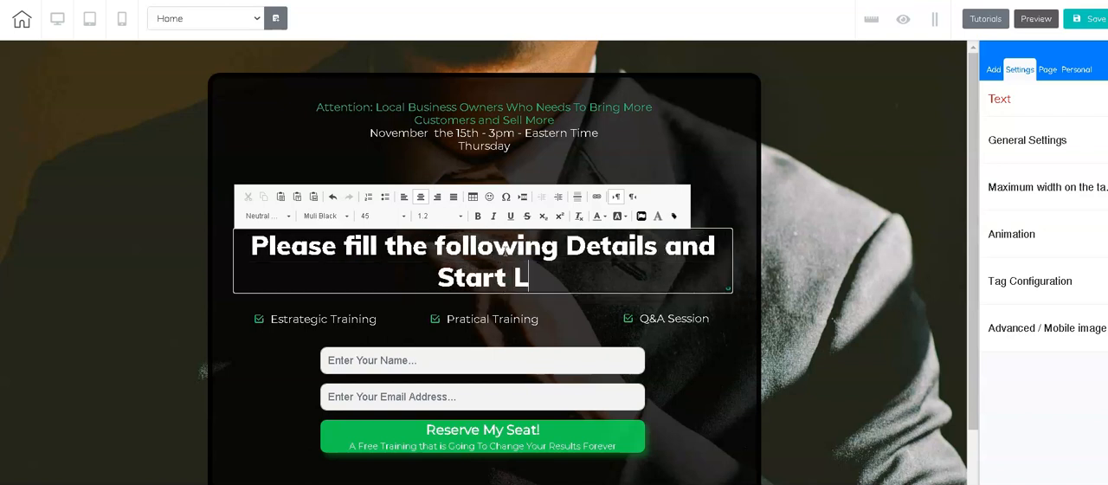
text(earning)
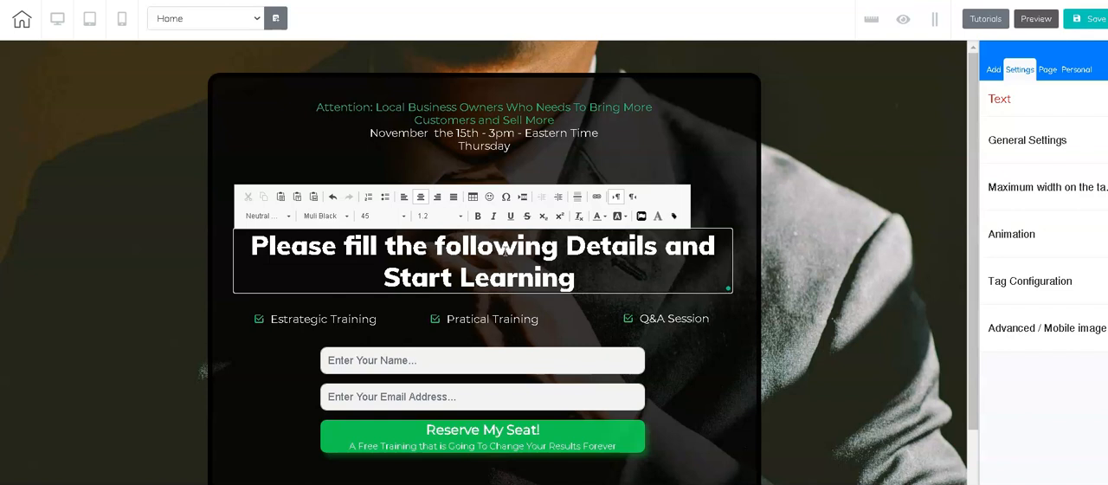
click(861, 239)
Step: View the internal background colour and image options of the opt-in banner's outer panel
click(247, 330)
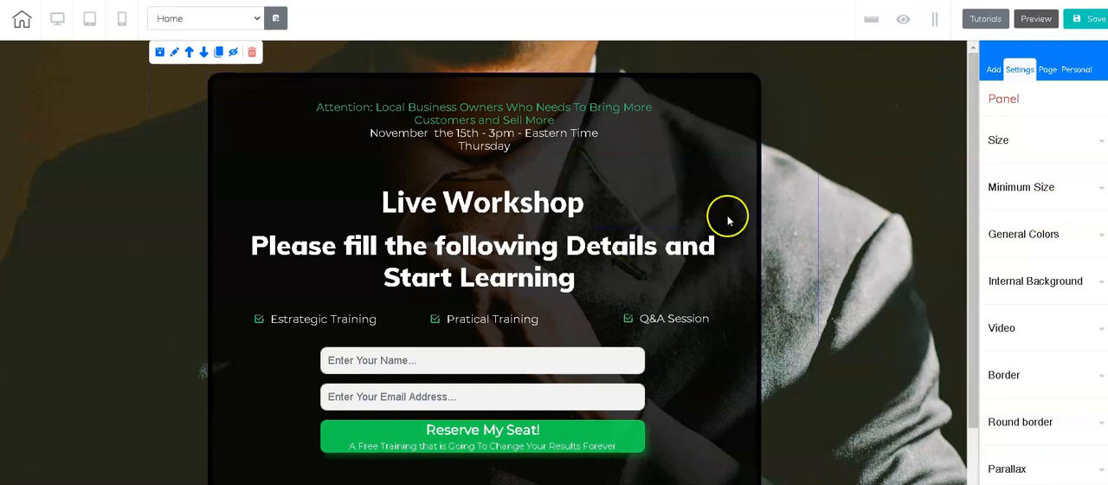
click(258, 160)
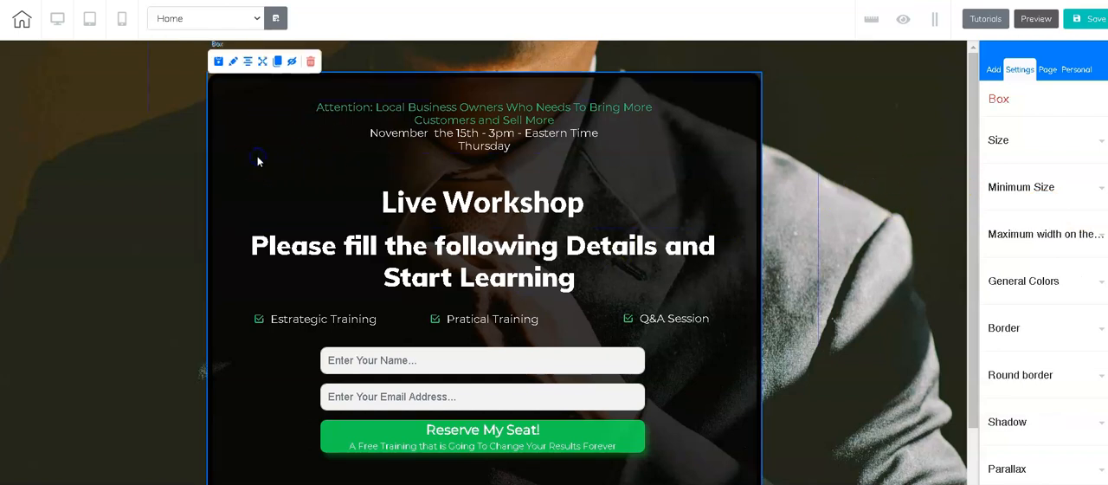
click(161, 154)
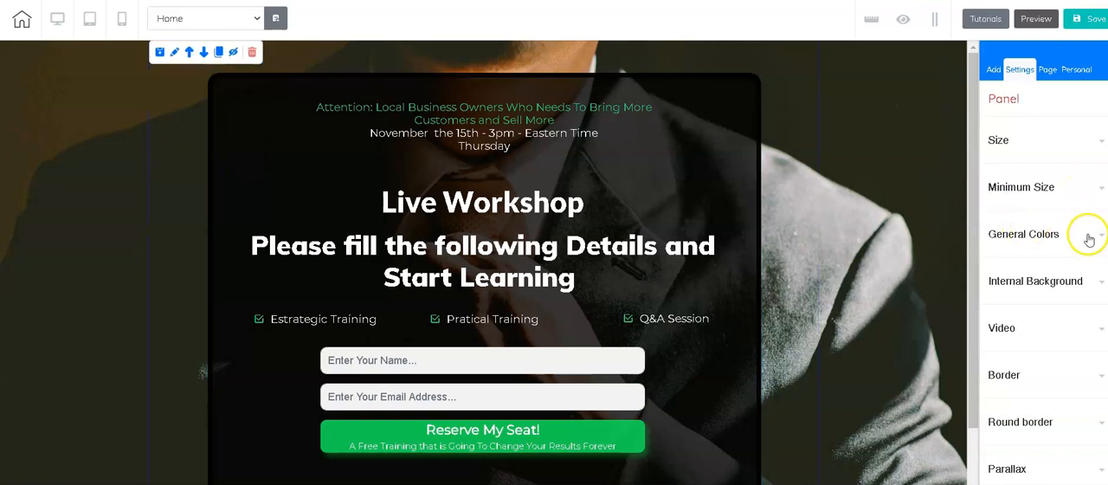
click(1090, 284)
scroll(1026, 394, down, 1)
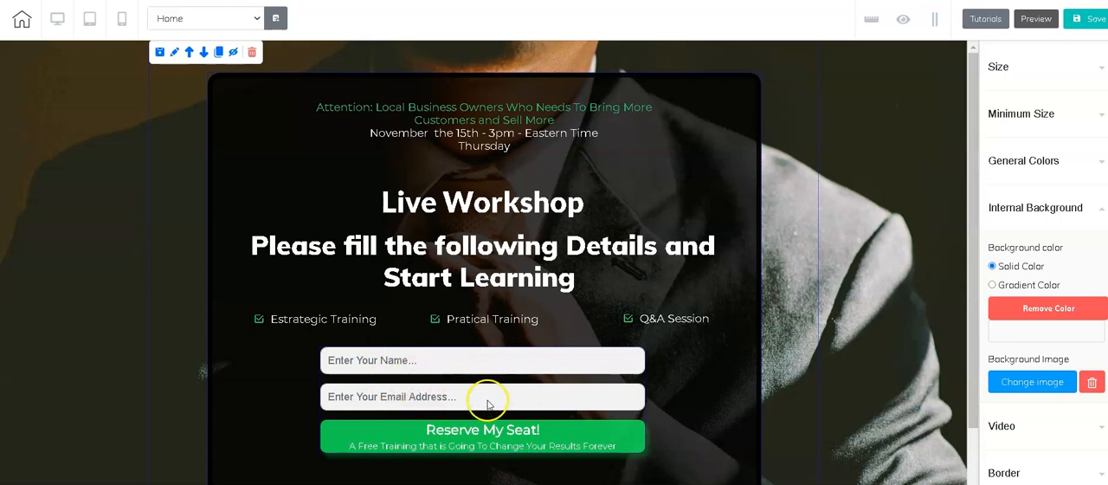
scroll(1013, 130, up, 2)
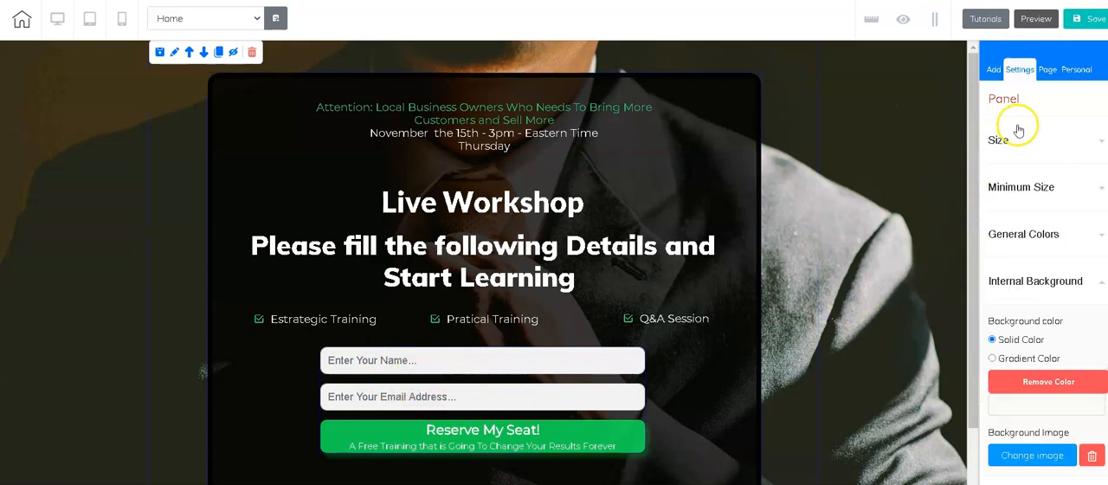
Step: Add a blank panel directly below the opt-in banner on the Home page
click(994, 69)
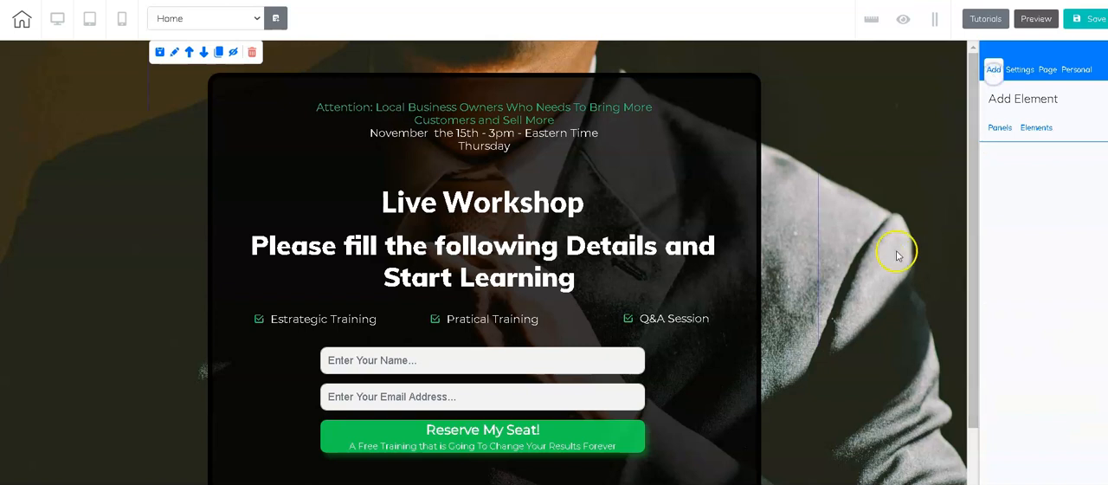
scroll(875, 252, down, 1)
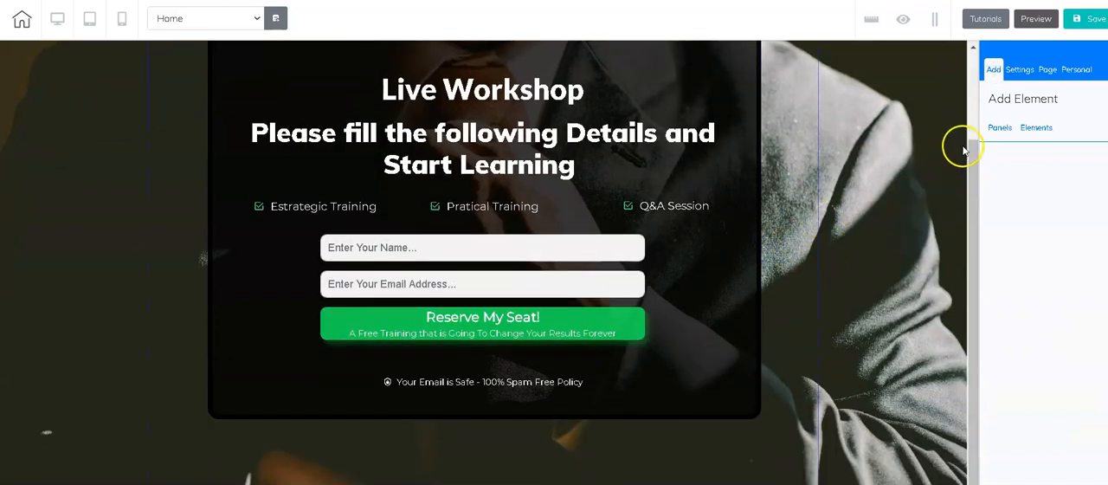
click(1000, 127)
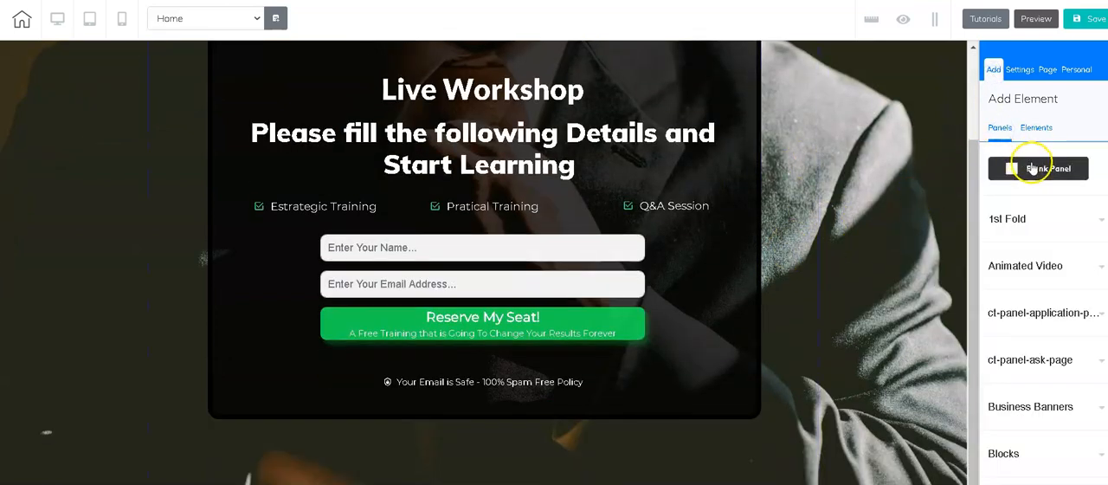
drag(1044, 175, 730, 307)
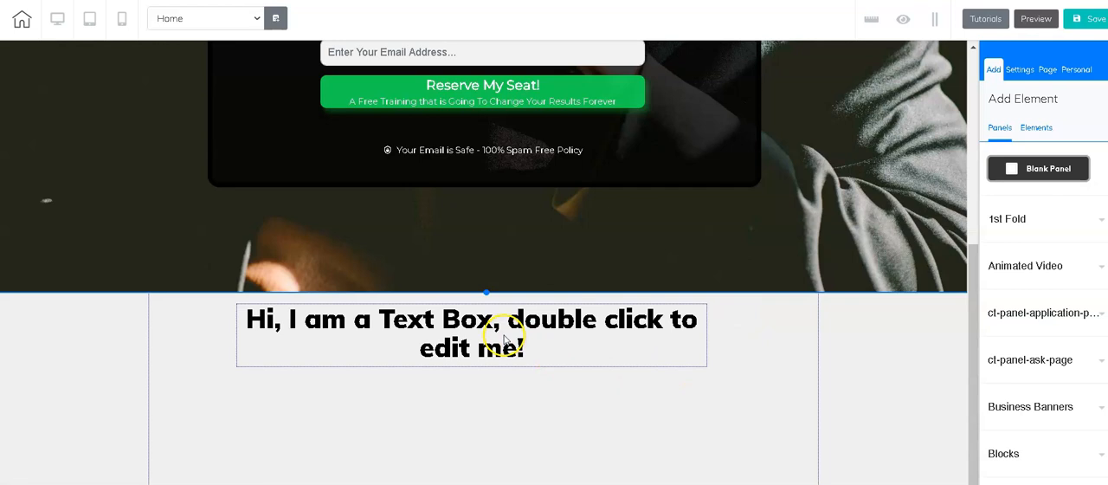
click(501, 329)
Step: Set the height of the blank panel below the opt-in banner to 800
click(767, 398)
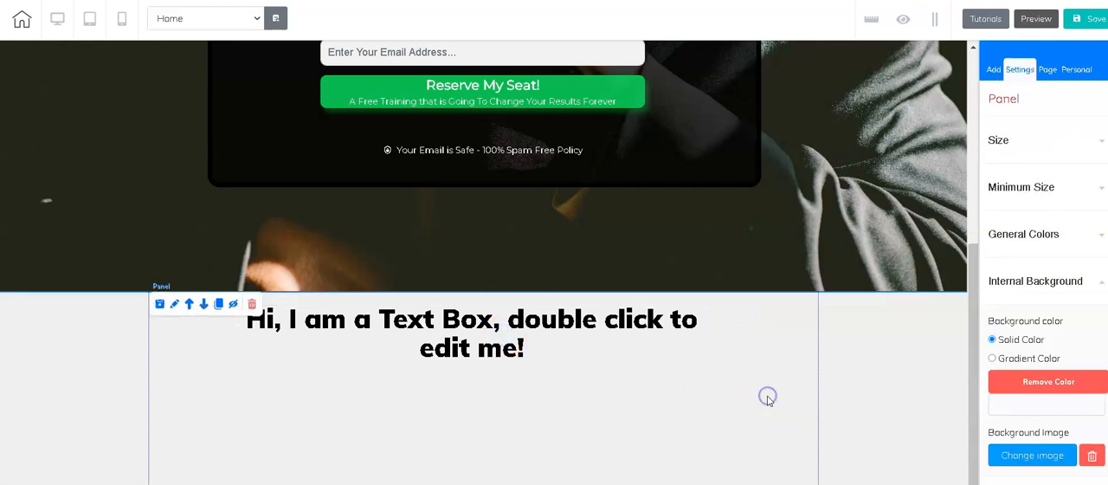
click(1084, 152)
click(1081, 203)
drag(1081, 205, 1063, 211)
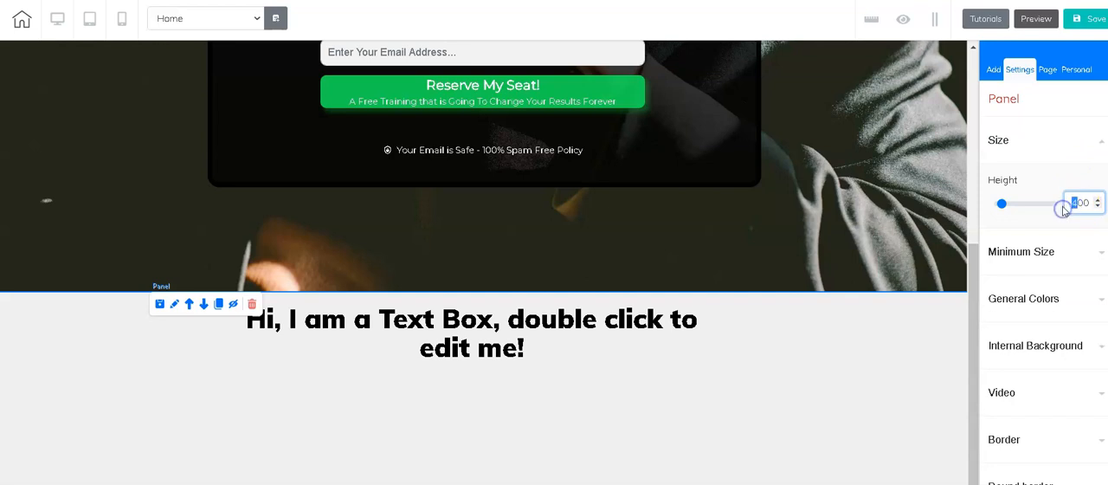
Step: Add the email marketing form with the "Register Now" button to the blank panel and link it to the "How to Training - Mailingboss" list
click(994, 71)
click(1038, 134)
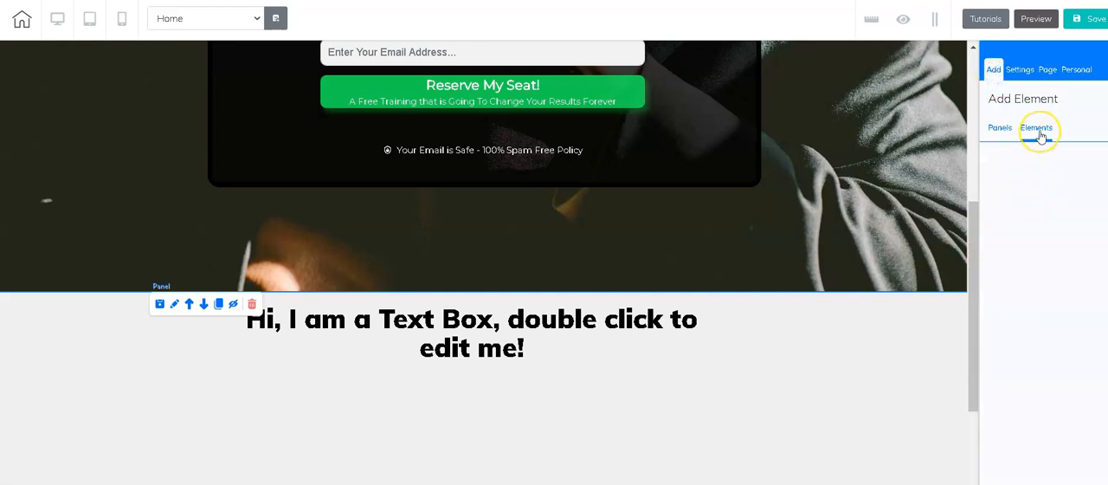
scroll(1044, 248, down, 4)
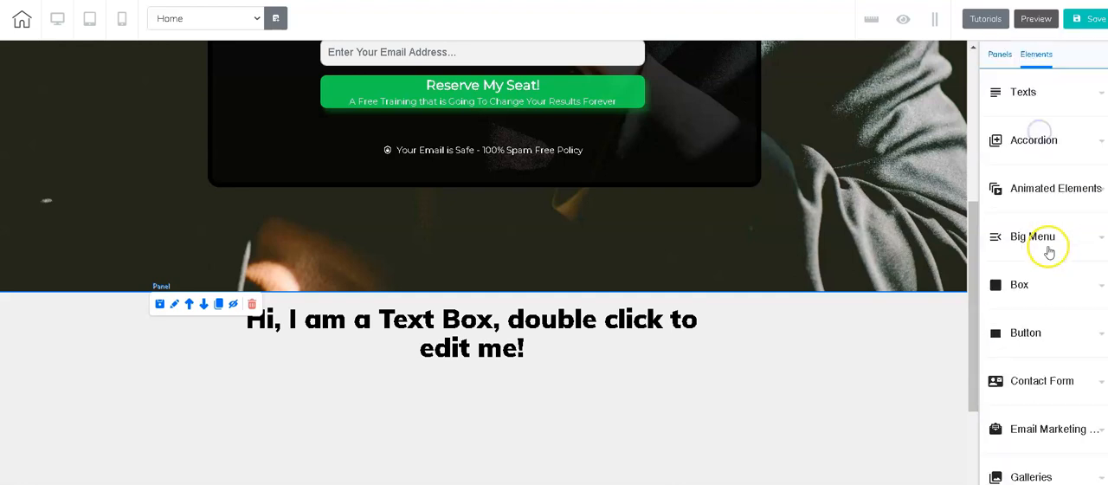
scroll(1045, 255, up, 3)
scroll(1046, 256, down, 4)
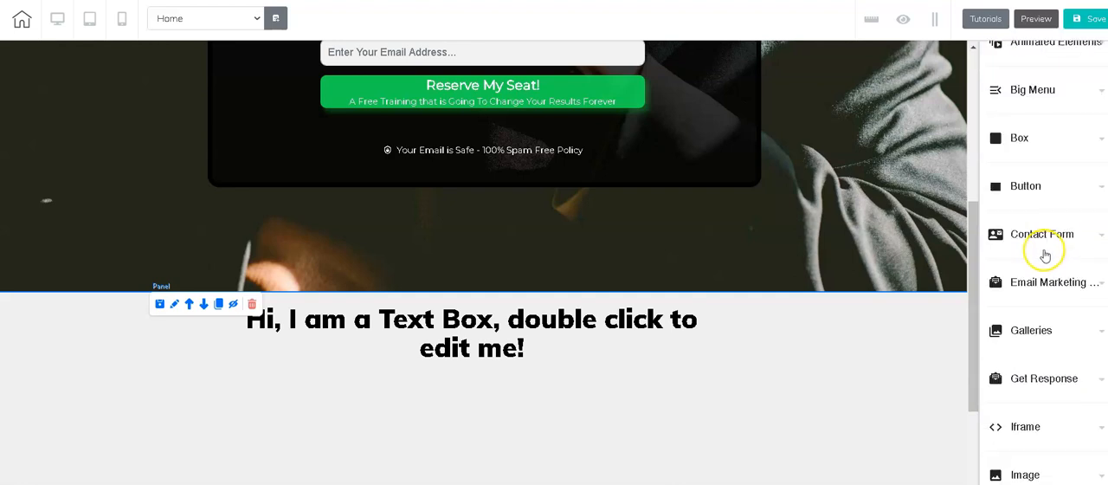
click(1056, 216)
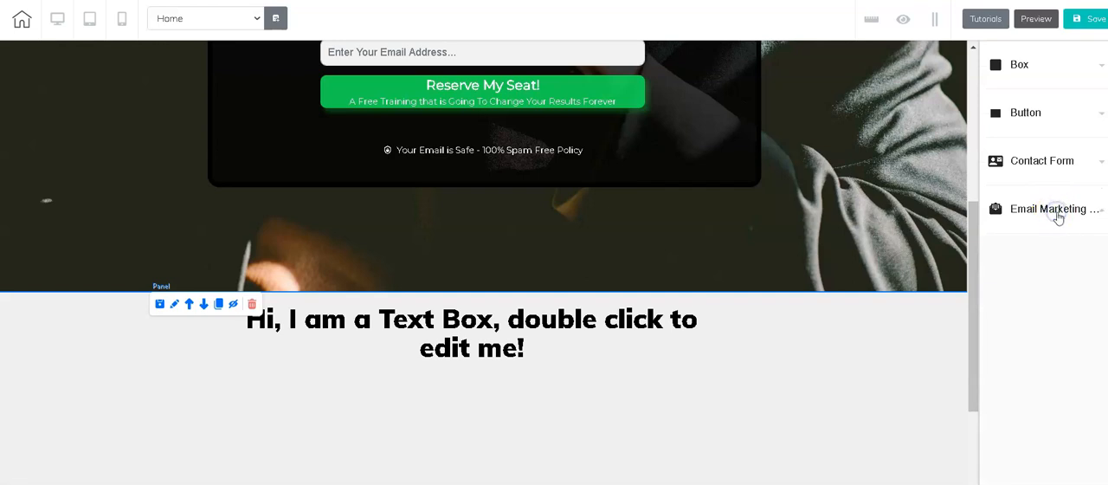
scroll(1098, 314, down, 3)
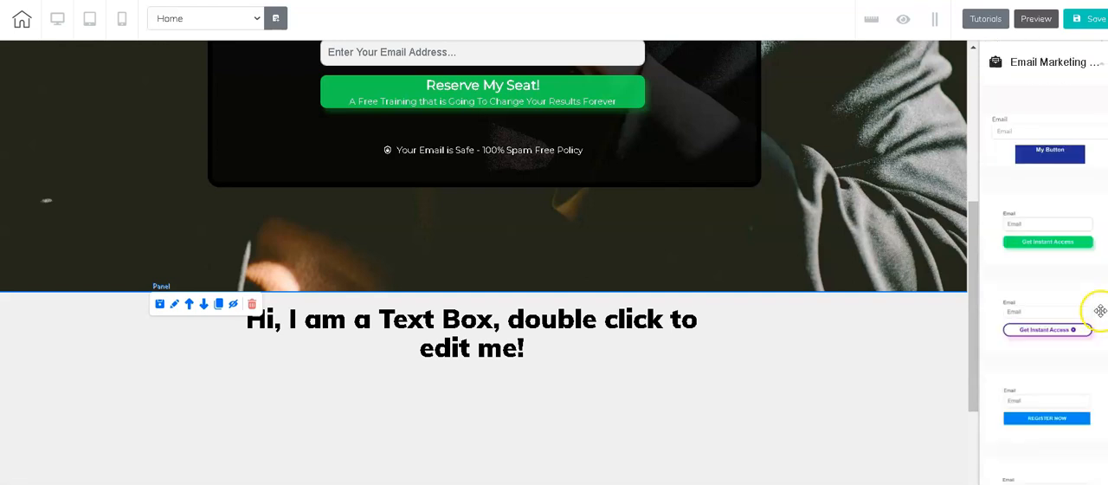
drag(1013, 328, 416, 413)
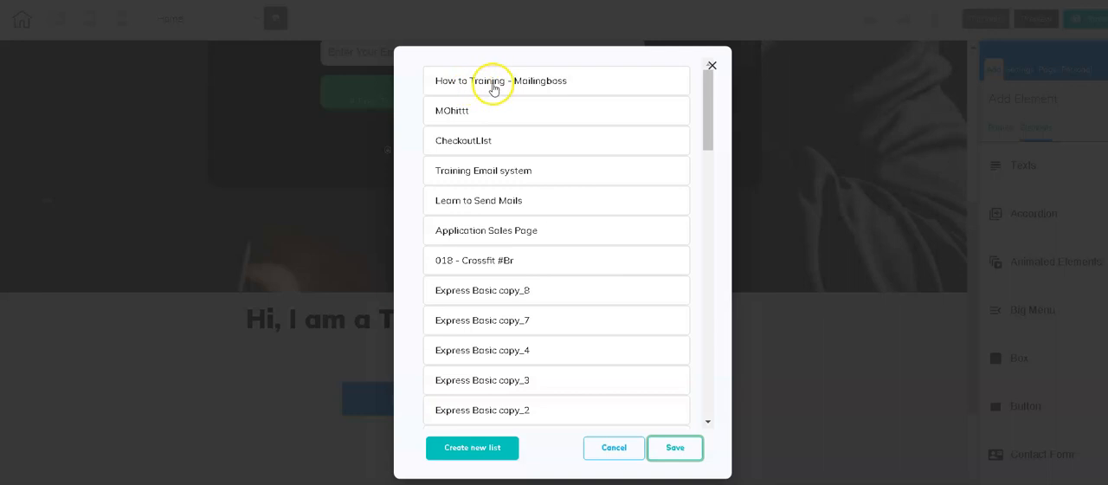
click(524, 84)
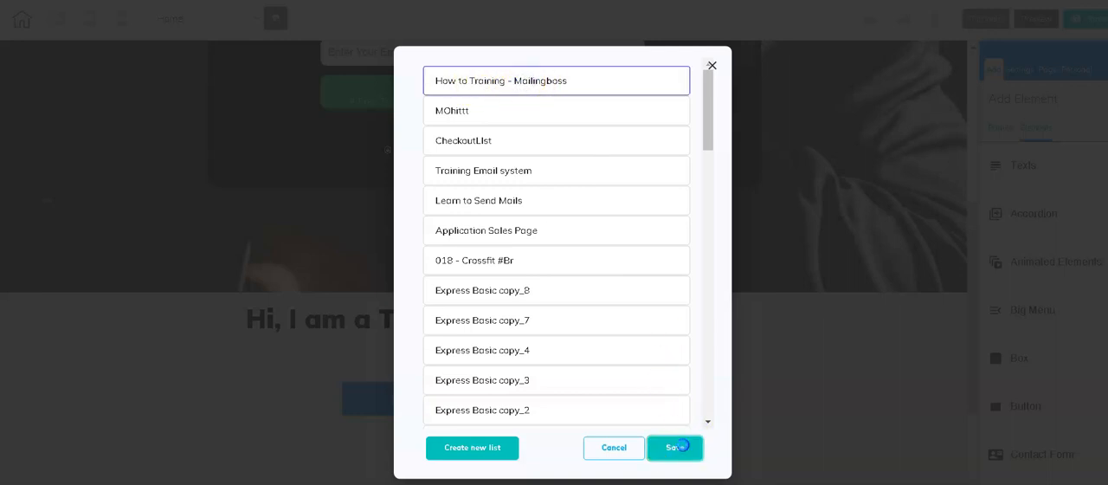
click(676, 447)
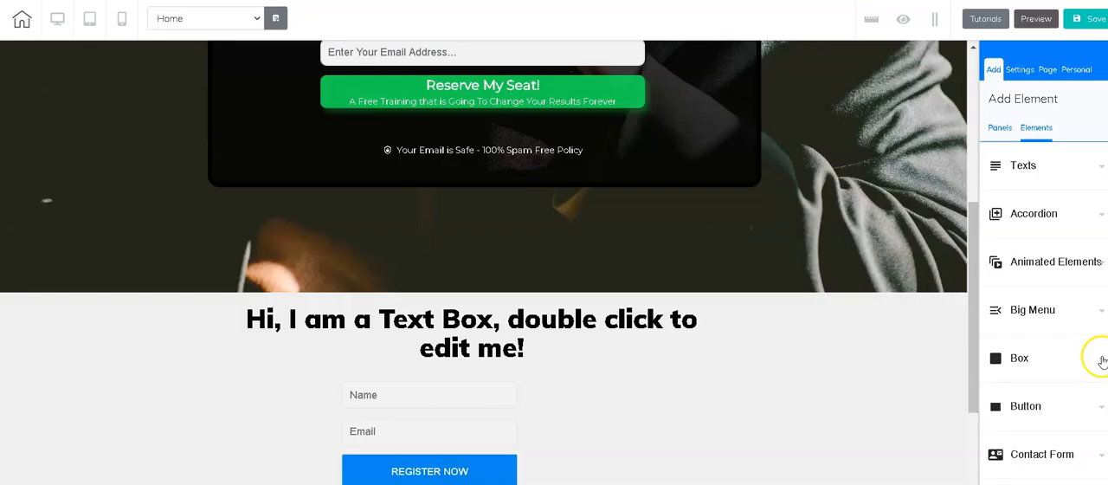
Step: Reposition the "Register Now" form beneath the panel's text box and widen it to roughly the text's width
drag(441, 430, 397, 391)
drag(491, 468, 681, 465)
mouse_move(574, 413)
mouse_down()
mouse_move(574, 399)
mouse_move(579, 426)
mouse_up()
Step: Link the "Reserve My Seat!" form in the opt-in banner to the "How to Training - Mailingboss" list
scroll(613, 393, up, 3)
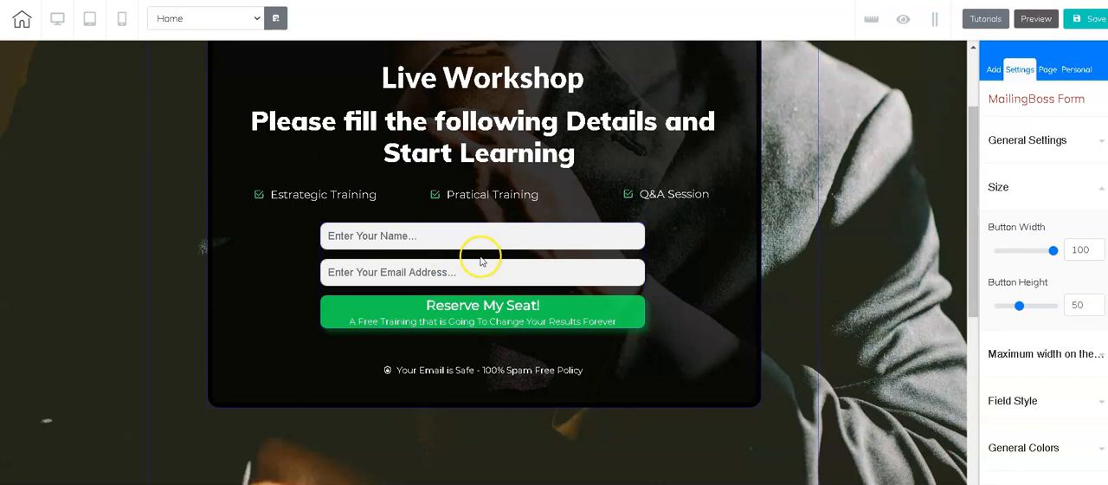
click(481, 259)
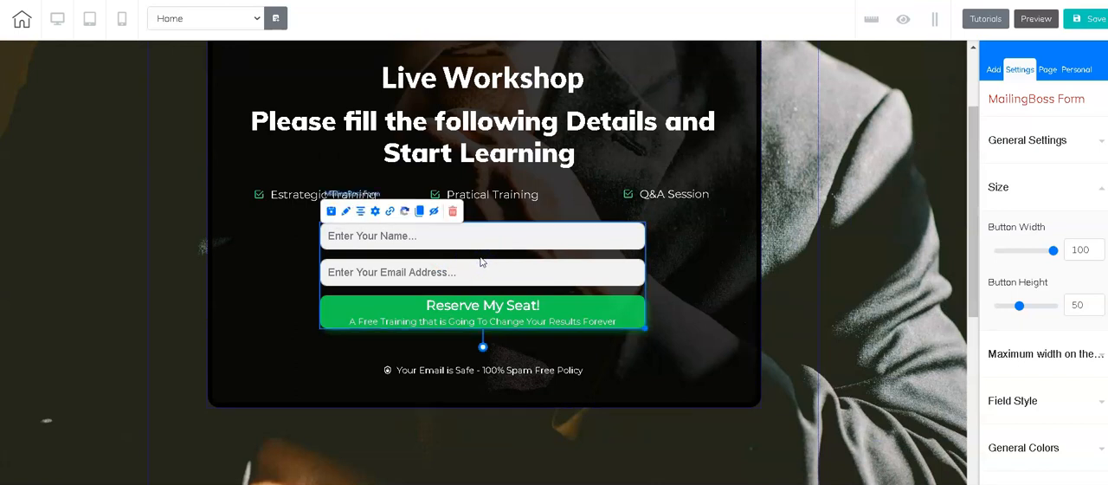
click(528, 143)
click(516, 258)
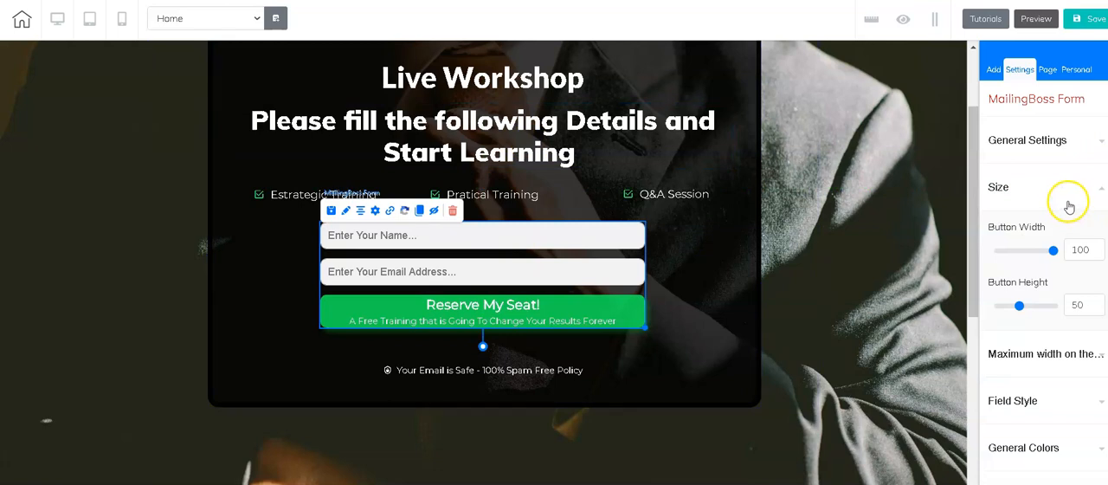
click(375, 213)
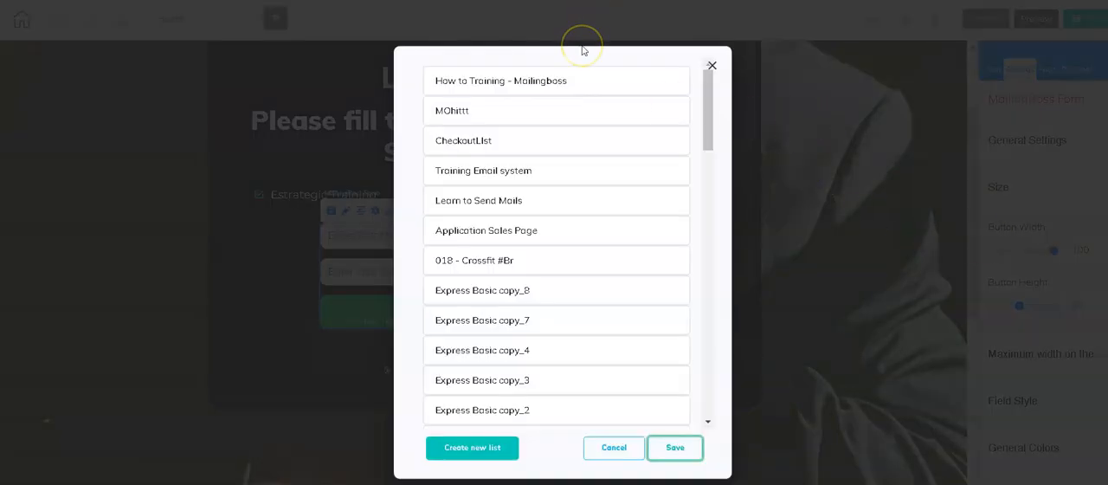
click(564, 82)
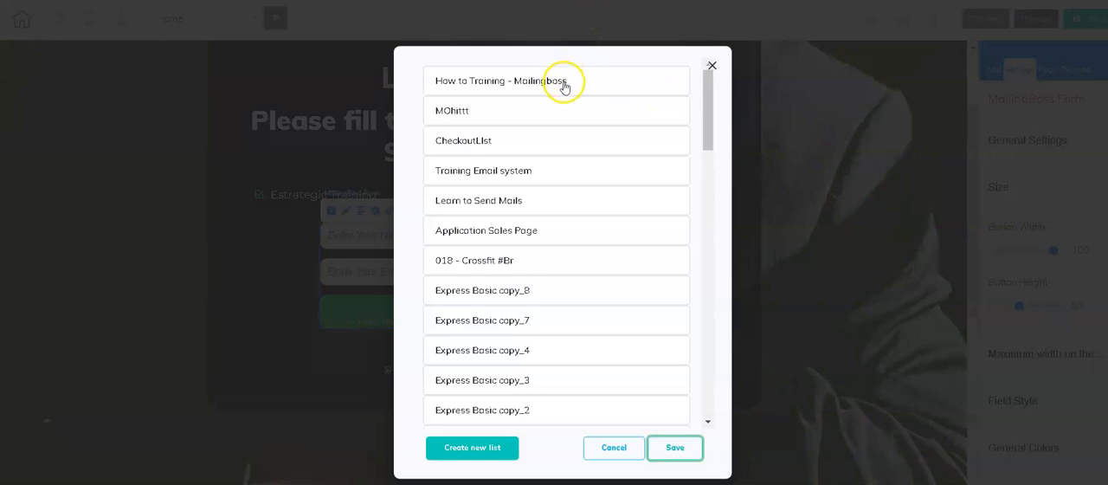
click(543, 83)
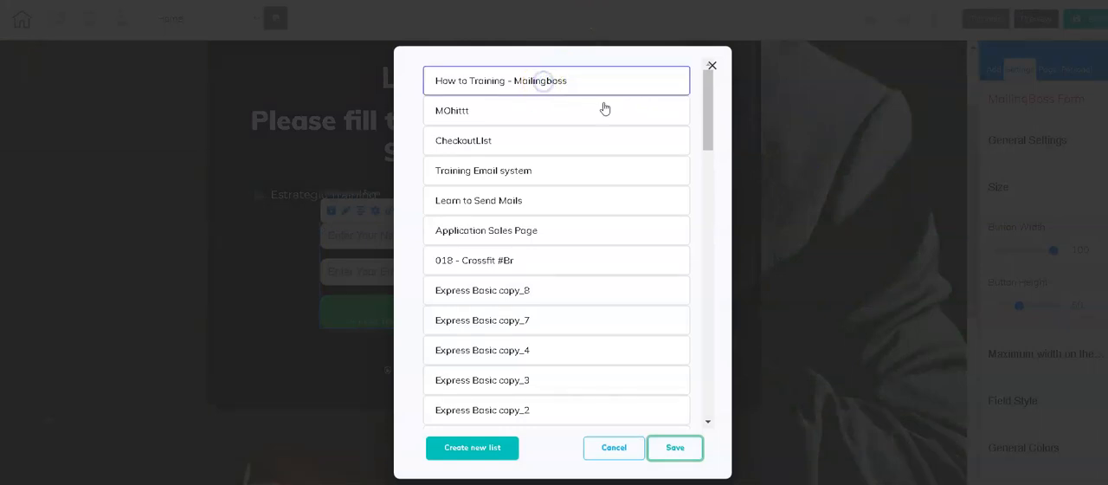
click(676, 448)
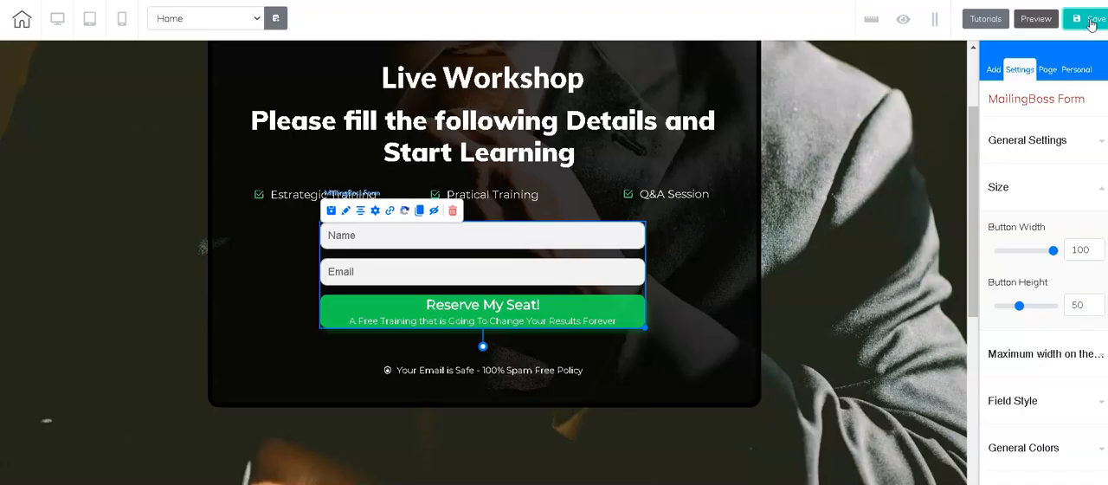
Step: Save the Home page, publish the site and open the published website
click(1091, 20)
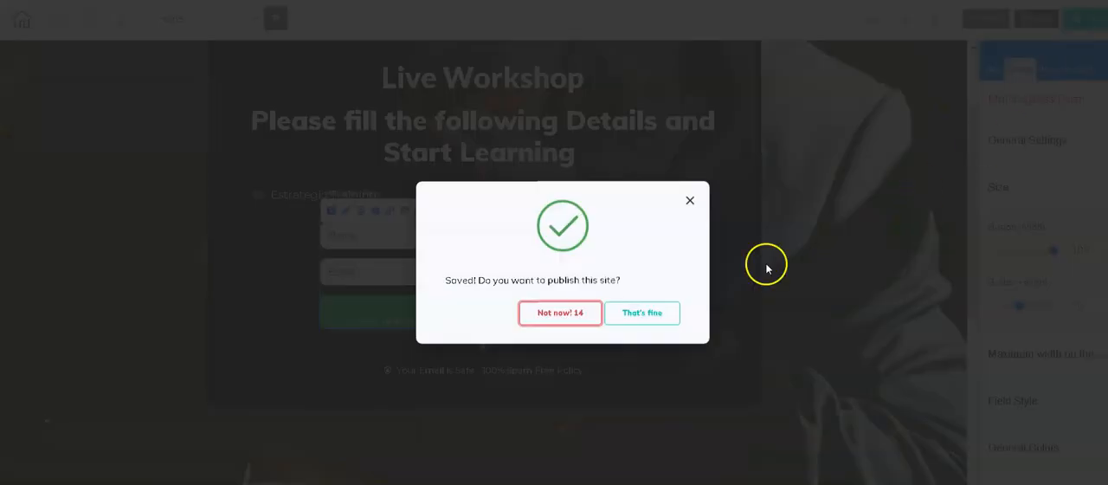
click(652, 317)
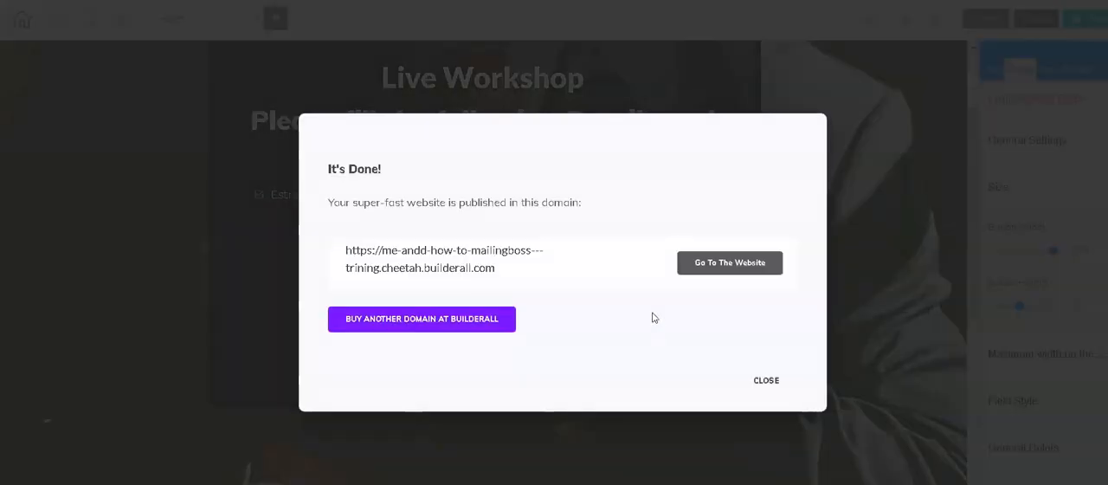
click(713, 275)
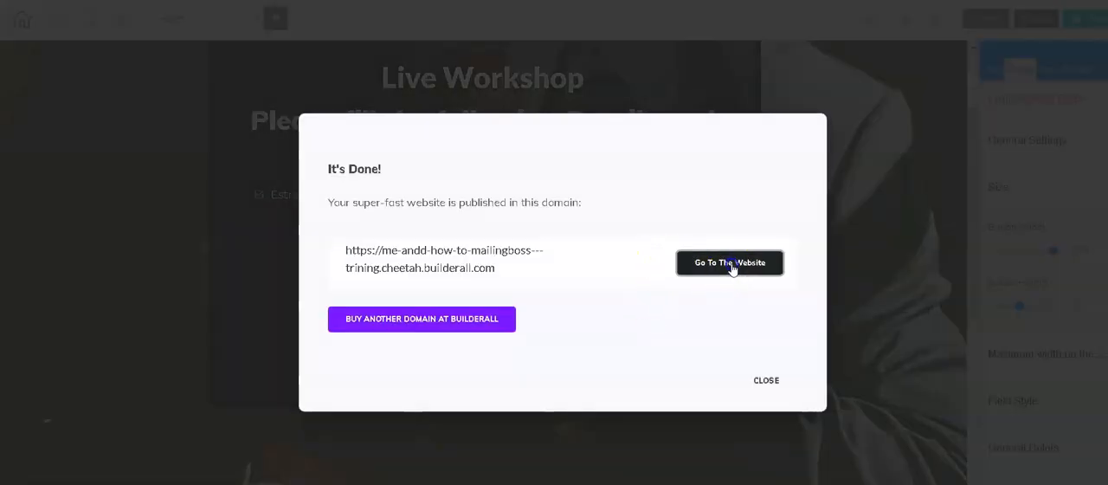
click(731, 265)
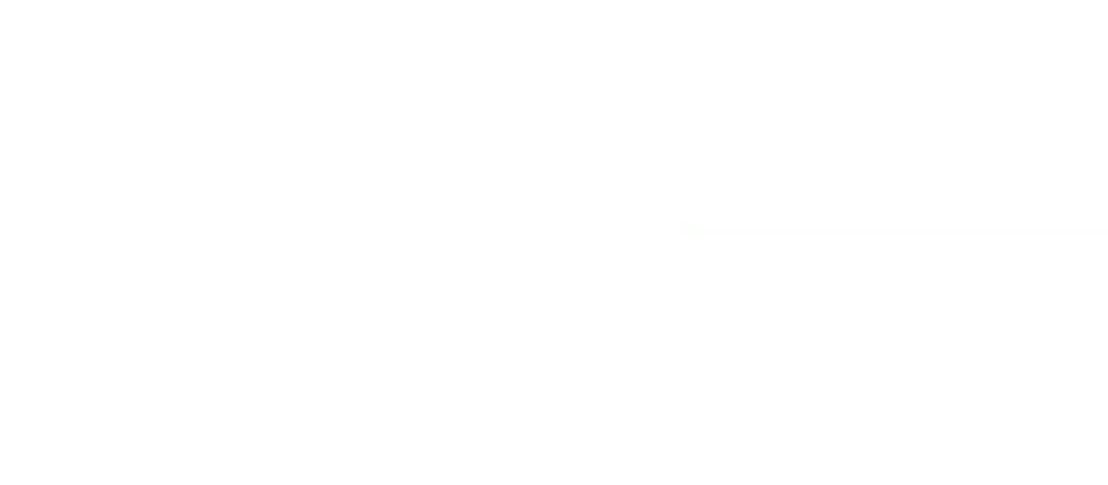
Step: Examine the published page's opt-in banner and the registration form below it
scroll(644, 268, down, 5)
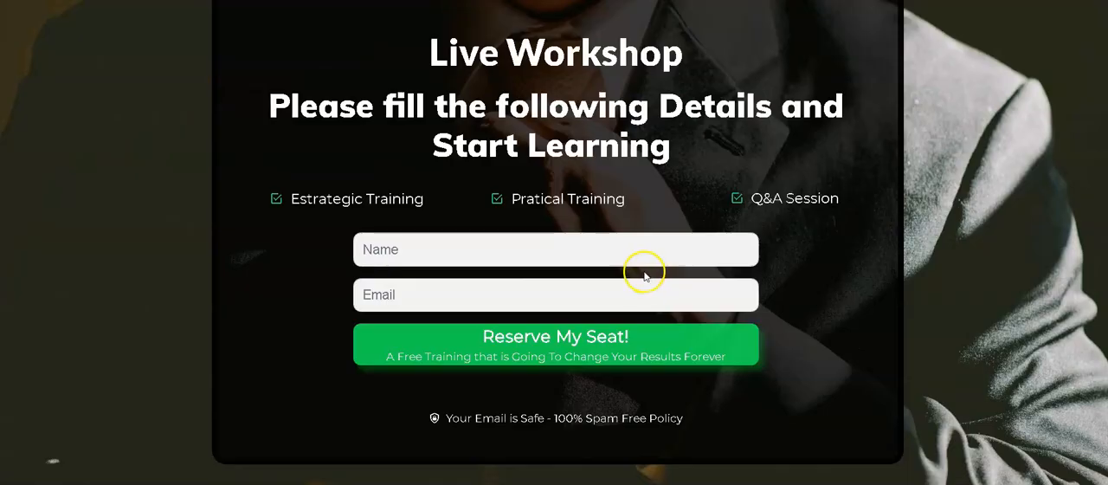
scroll(614, 286, down, 4)
scroll(549, 222, up, 2)
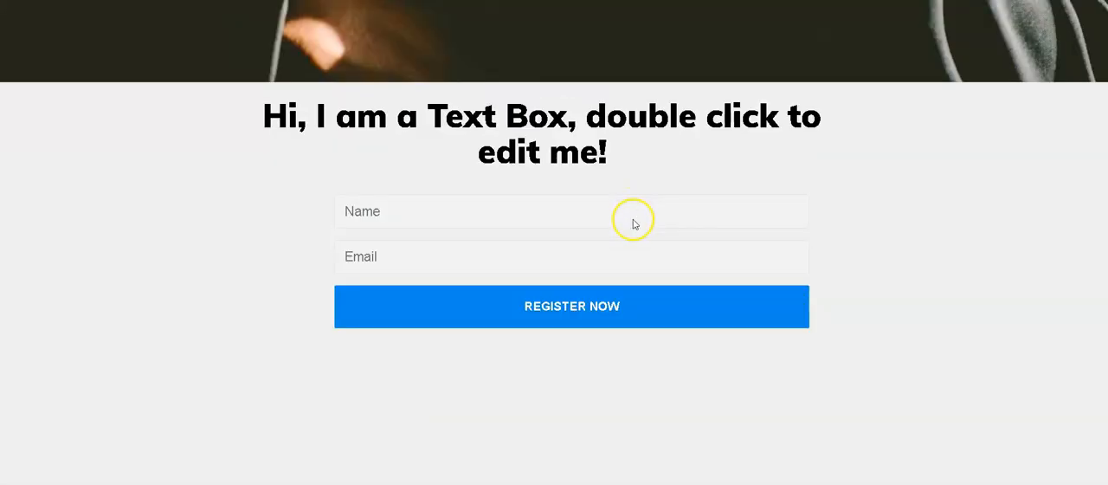
scroll(614, 294, up, 3)
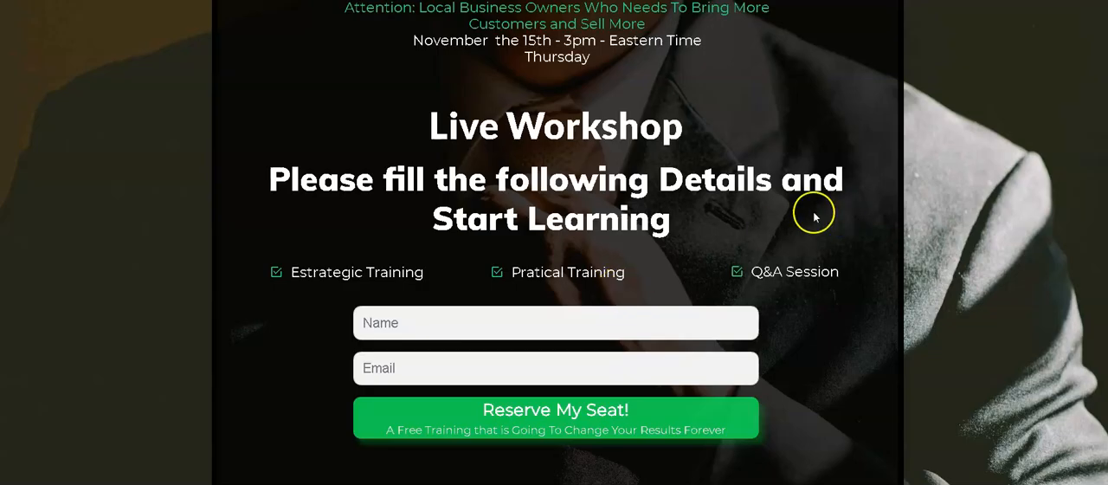
scroll(814, 213, up, 1)
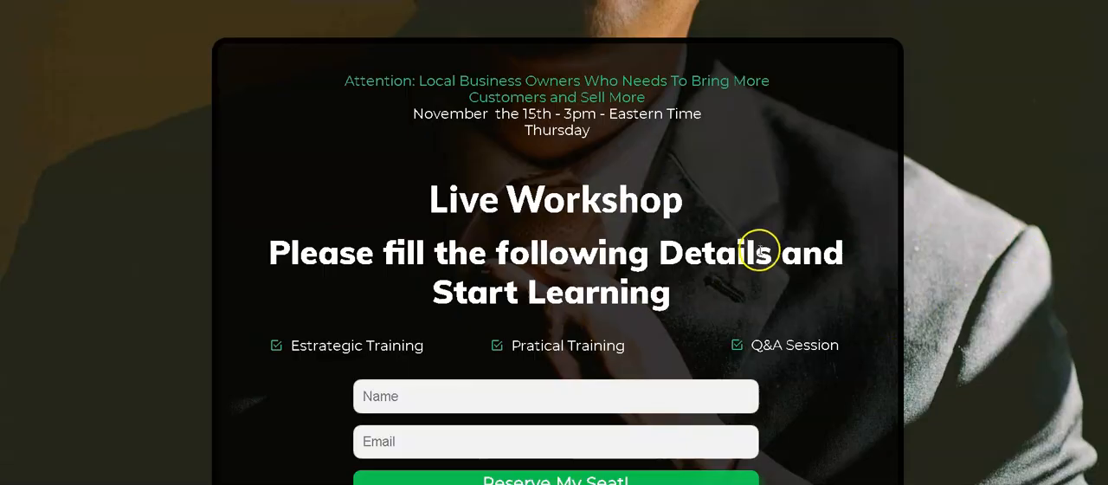
scroll(760, 249, down, 5)
scroll(549, 363, down, 4)
scroll(564, 324, up, 7)
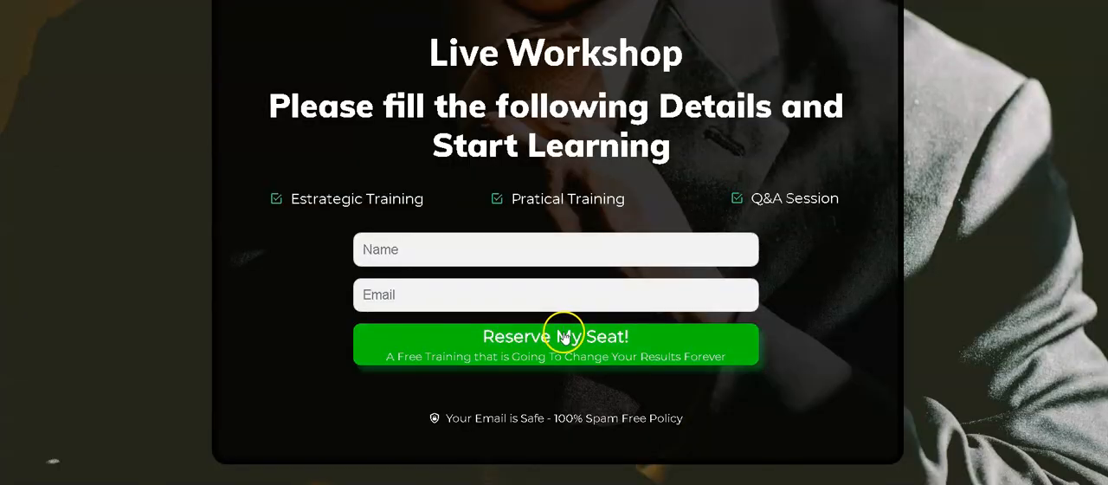
scroll(537, 312, up, 2)
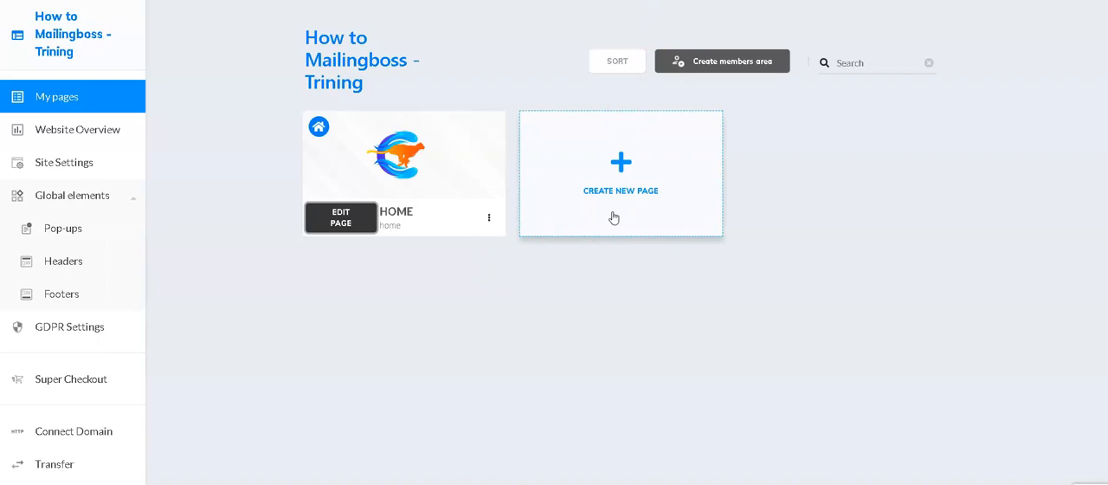
Step: Create a blank page with "Confirm Email" as its name, title and description, and open it for editing
click(625, 177)
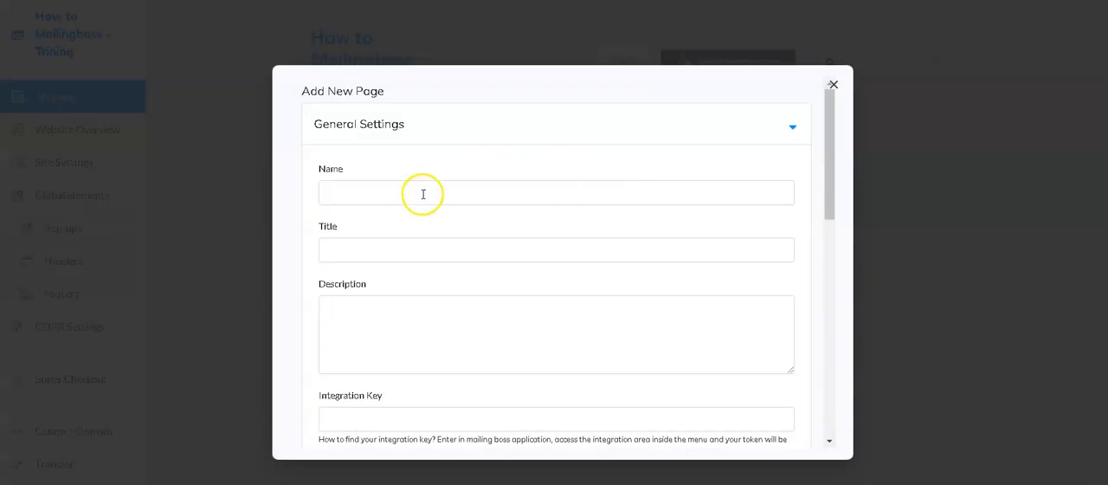
click(422, 192)
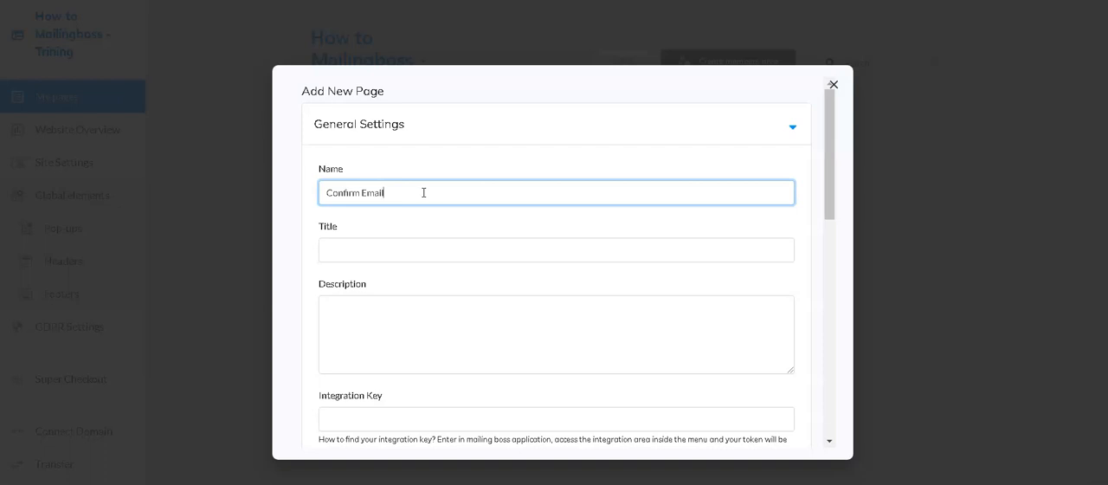
key(ctrl+a)
key(ctrl+c)
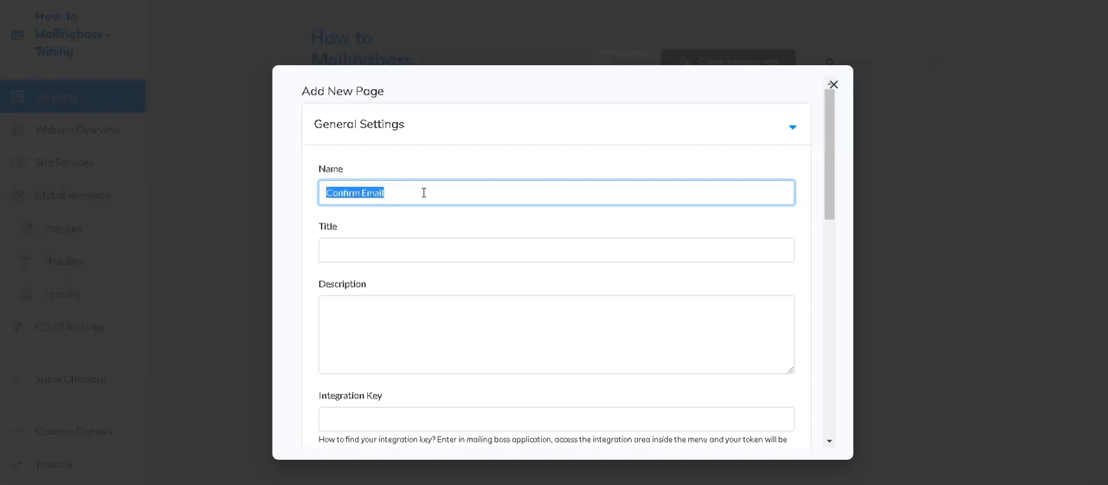
click(392, 253)
key(ctrl+v)
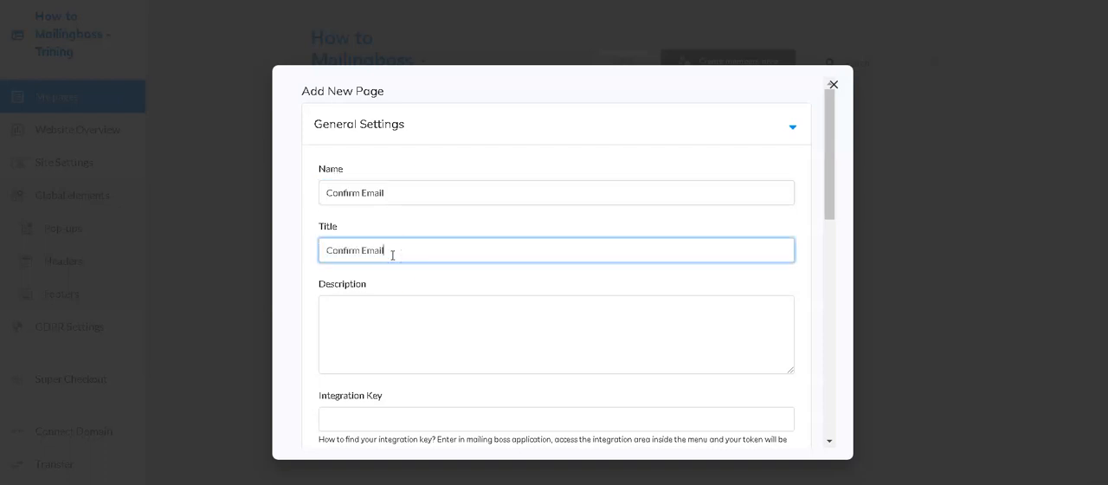
click(413, 321)
key(ctrl+v)
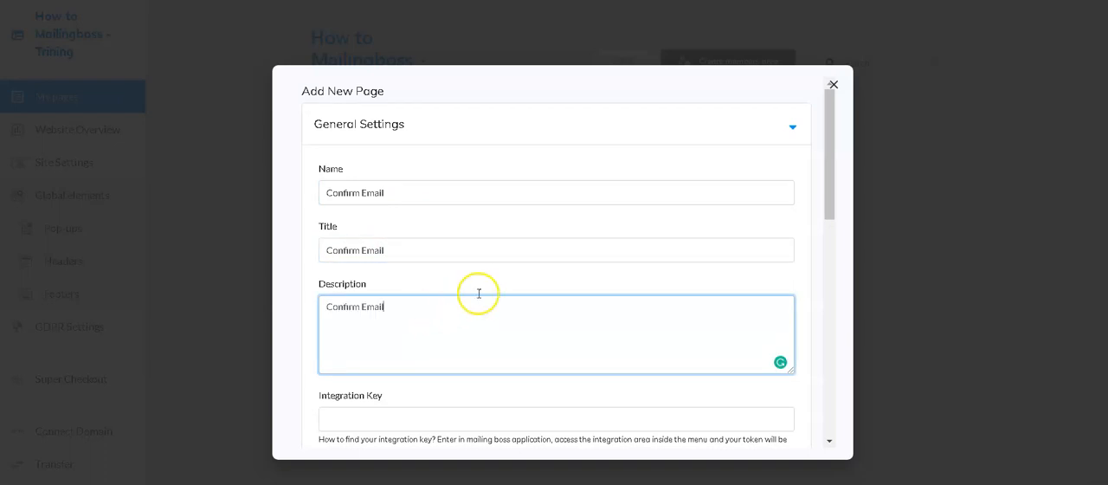
scroll(680, 240, down, 10)
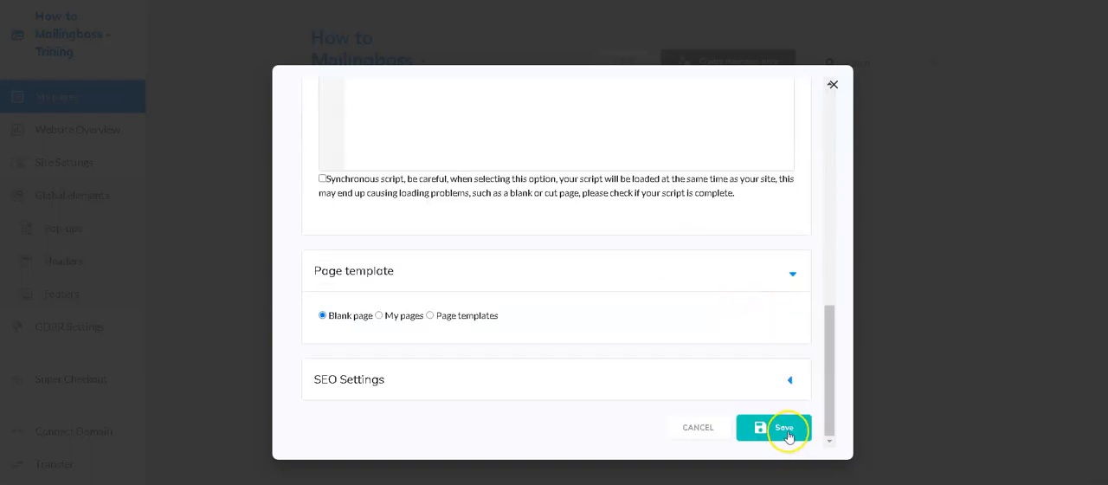
click(786, 430)
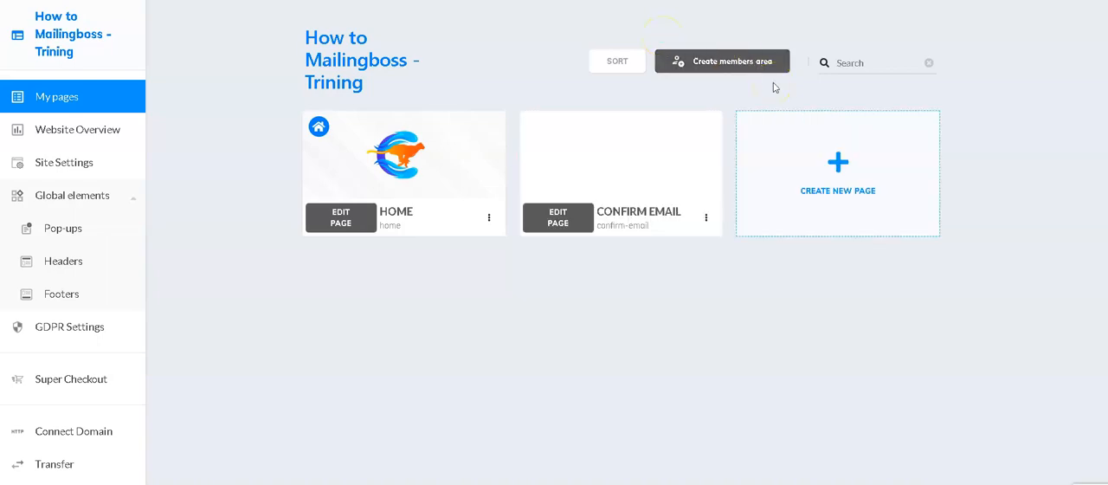
click(561, 223)
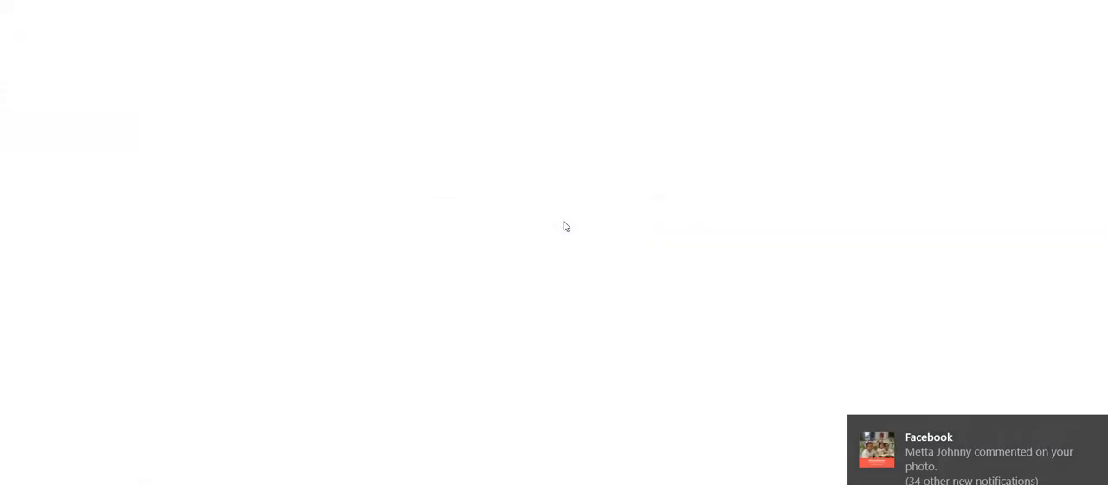
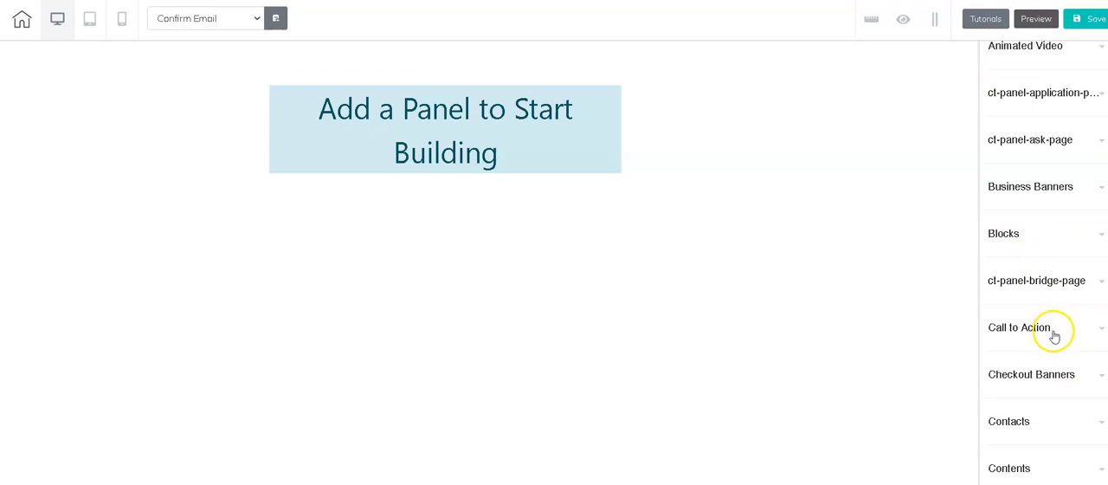
Step: Add the App Thank You Page panel from the ct-panel-thank-you-page category to the Confirm Email page
scroll(1044, 354, down, 1)
scroll(1067, 334, down, 2)
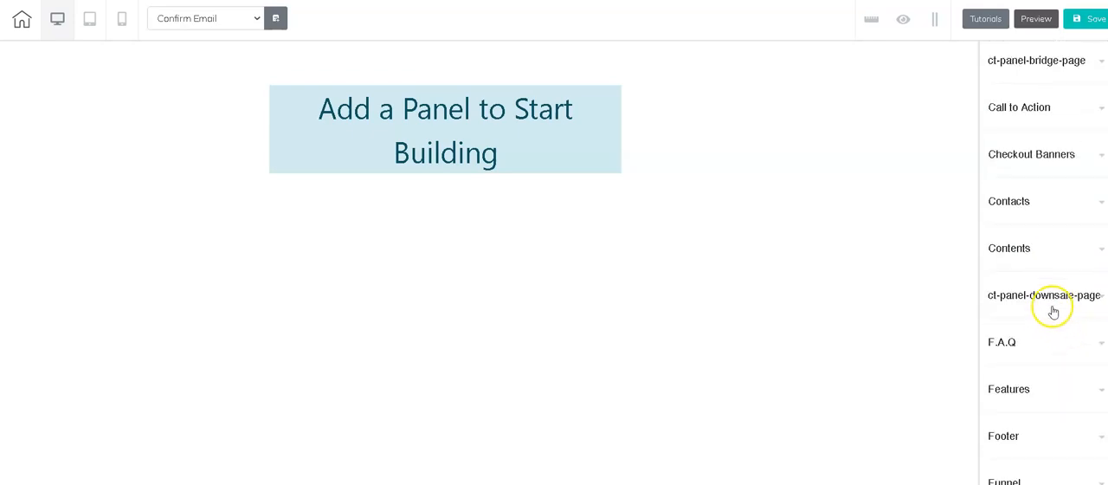
scroll(1053, 315, down, 2)
scroll(1053, 319, down, 1)
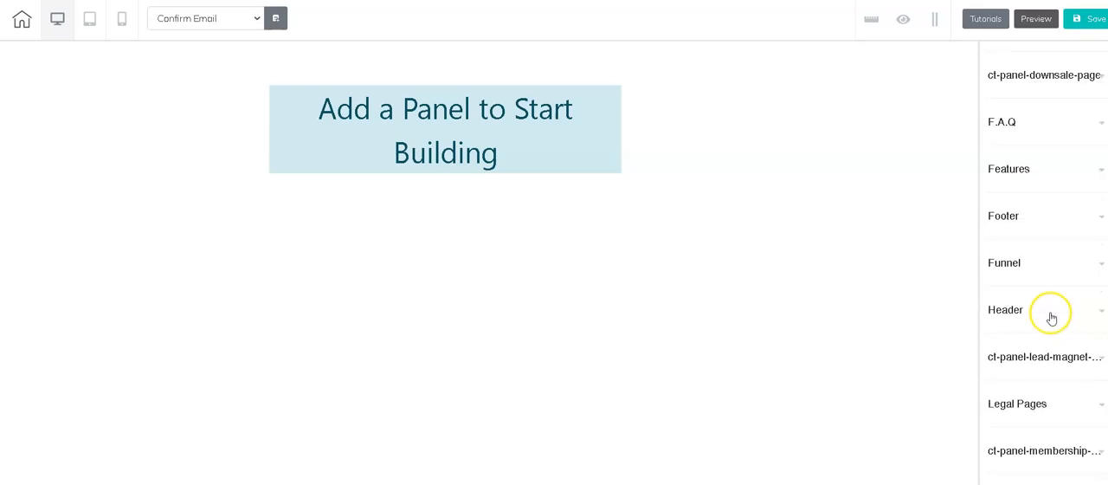
scroll(1051, 317, down, 1)
scroll(1058, 346, down, 1)
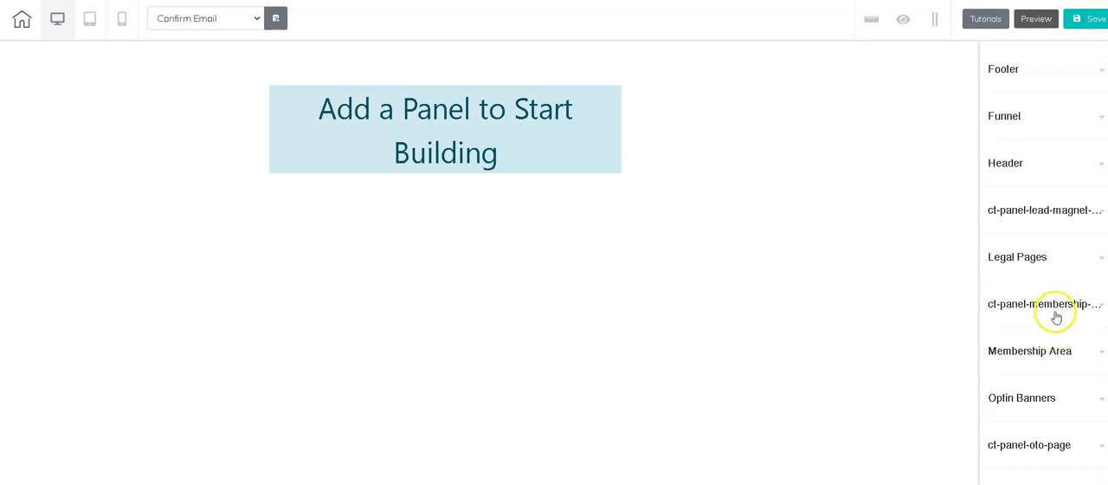
scroll(1065, 363, down, 1)
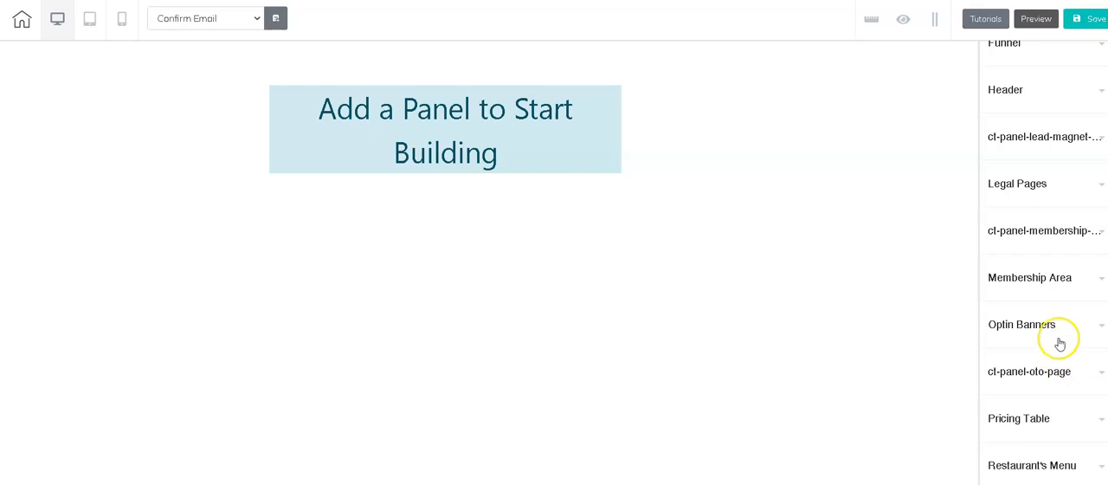
scroll(1057, 331, down, 2)
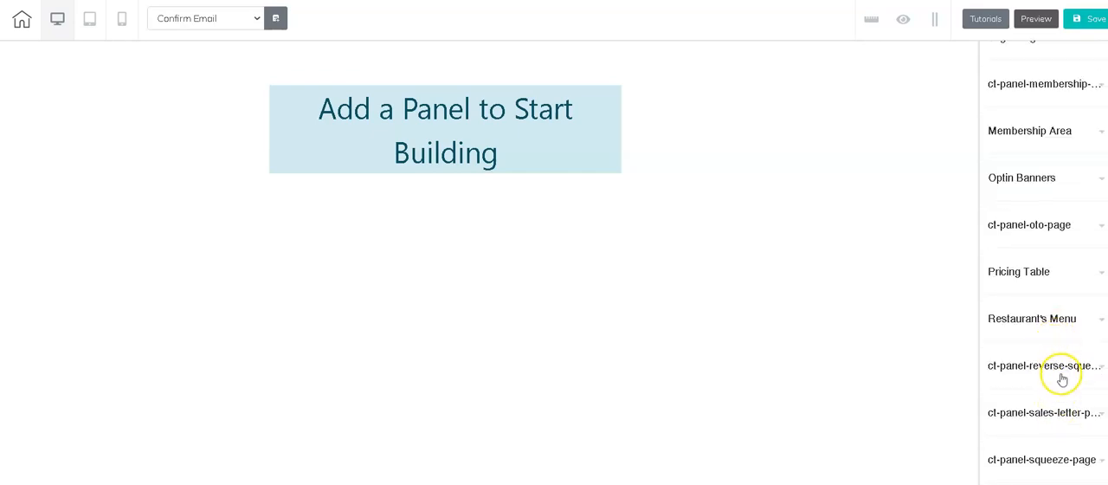
scroll(1062, 379, down, 2)
scroll(1062, 386, down, 1)
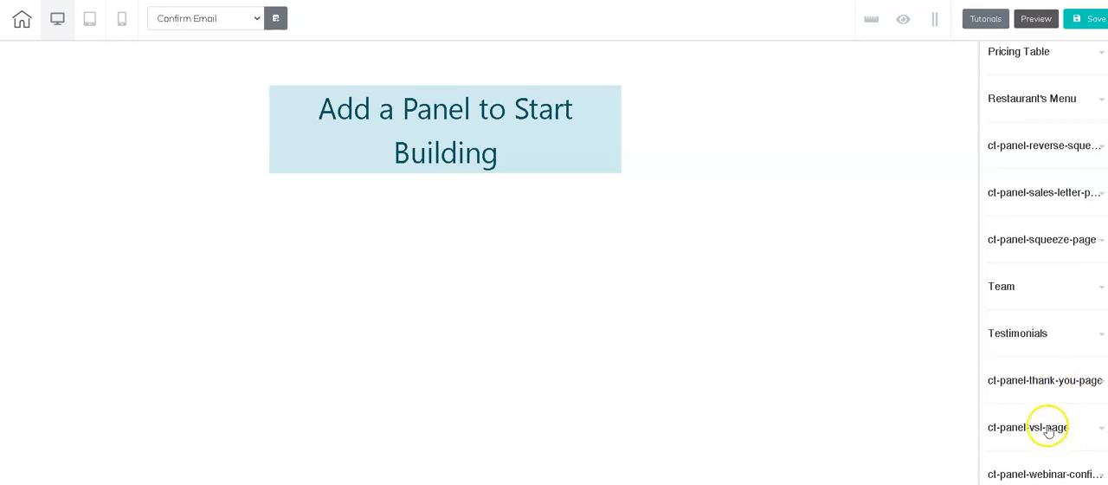
click(1062, 386)
scroll(1064, 383, down, 4)
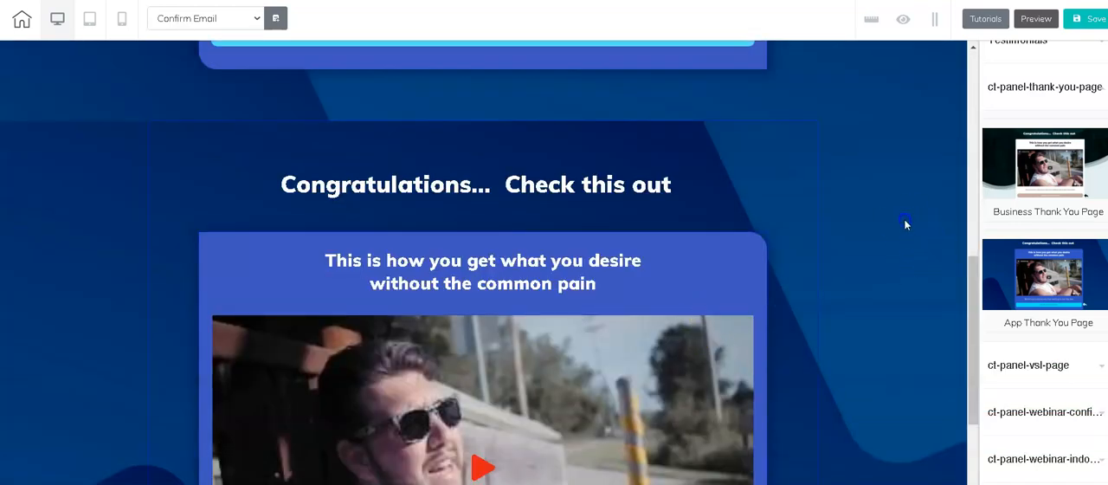
Step: Delete the duplicate "Congratulations... Check this out" panel from the page
click(905, 225)
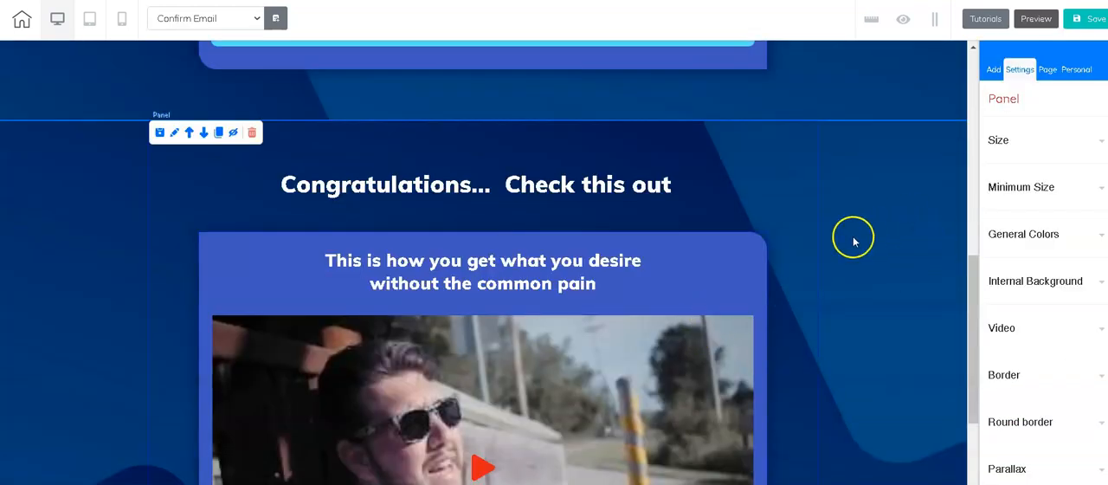
click(252, 133)
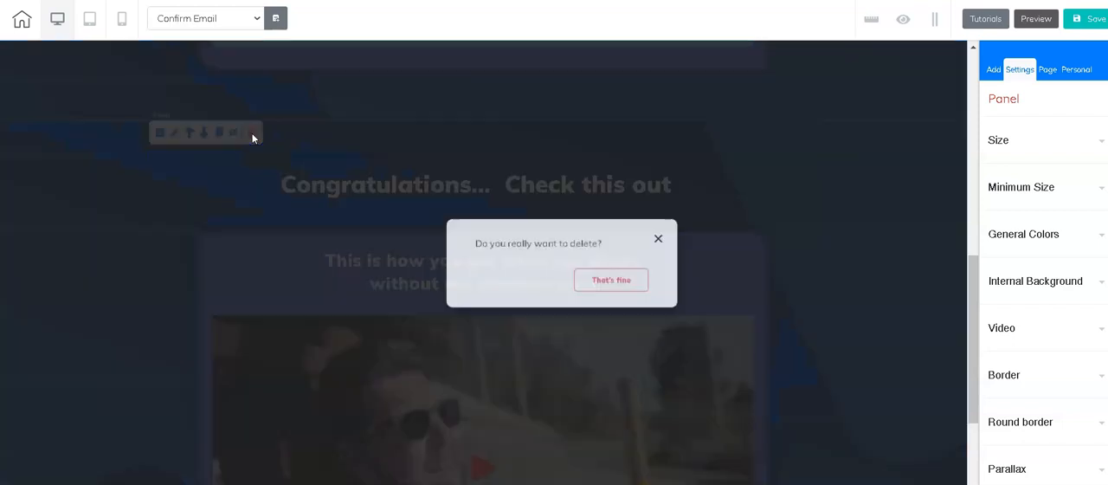
click(630, 278)
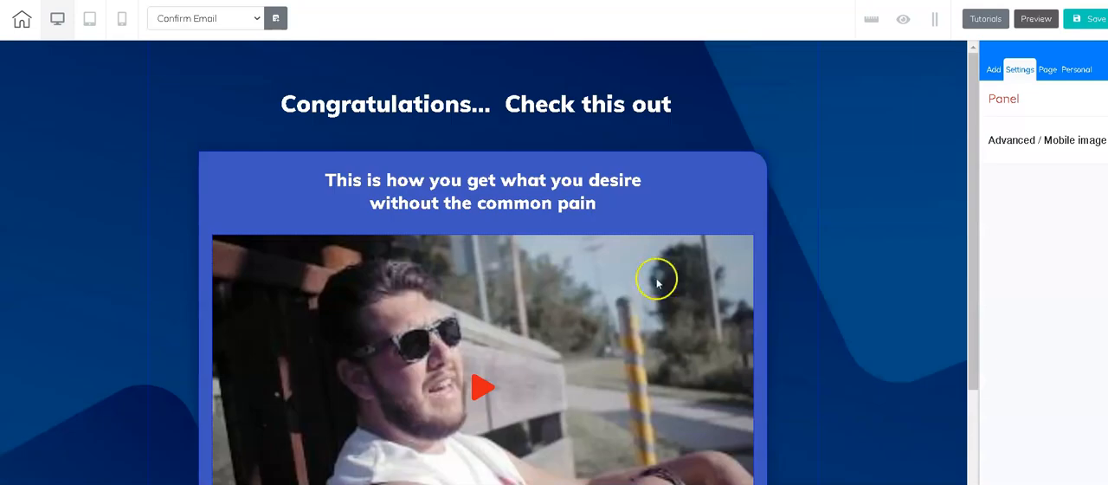
Step: Delete the YouTube video from the blue box of the thank-you panel
scroll(832, 254, down, 2)
scroll(827, 258, up, 2)
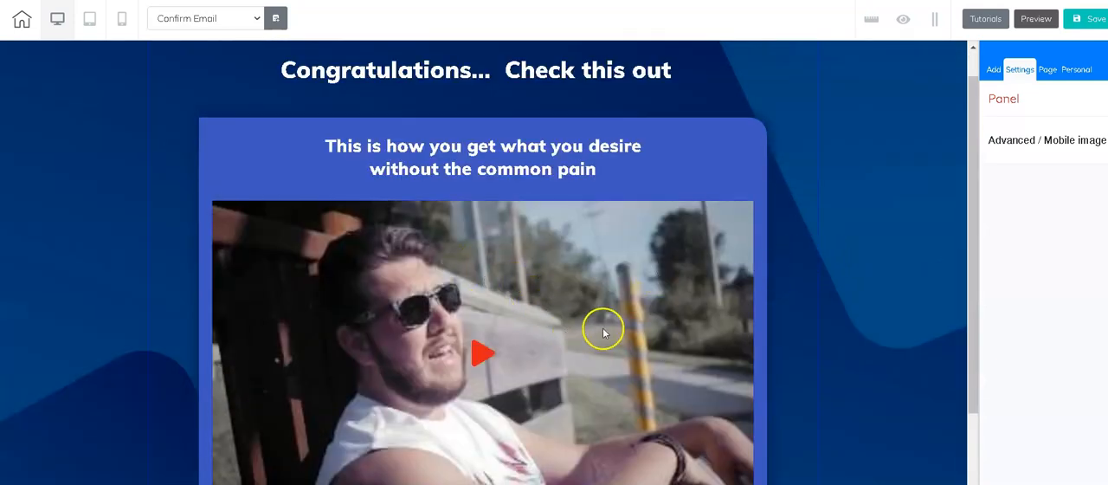
scroll(603, 329, down, 1)
click(582, 269)
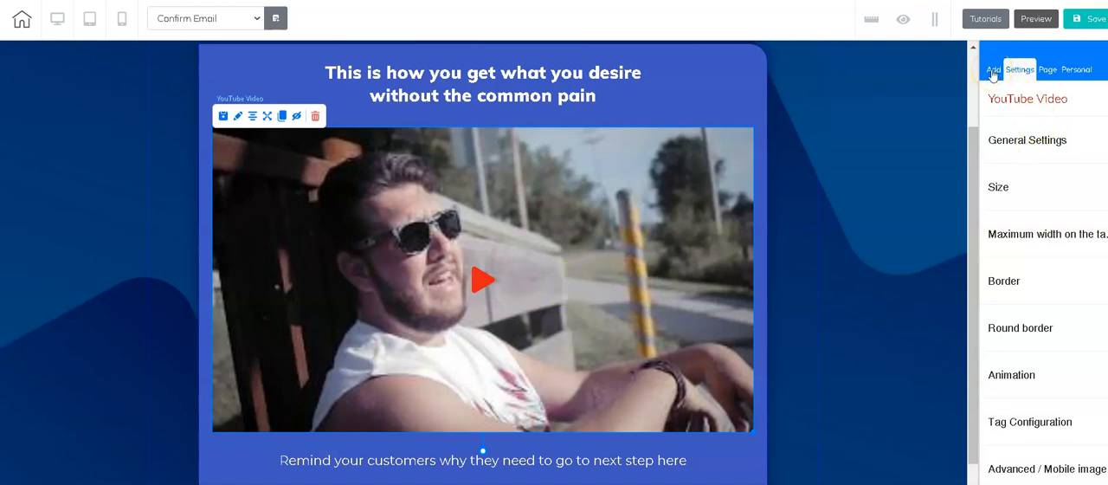
click(1071, 152)
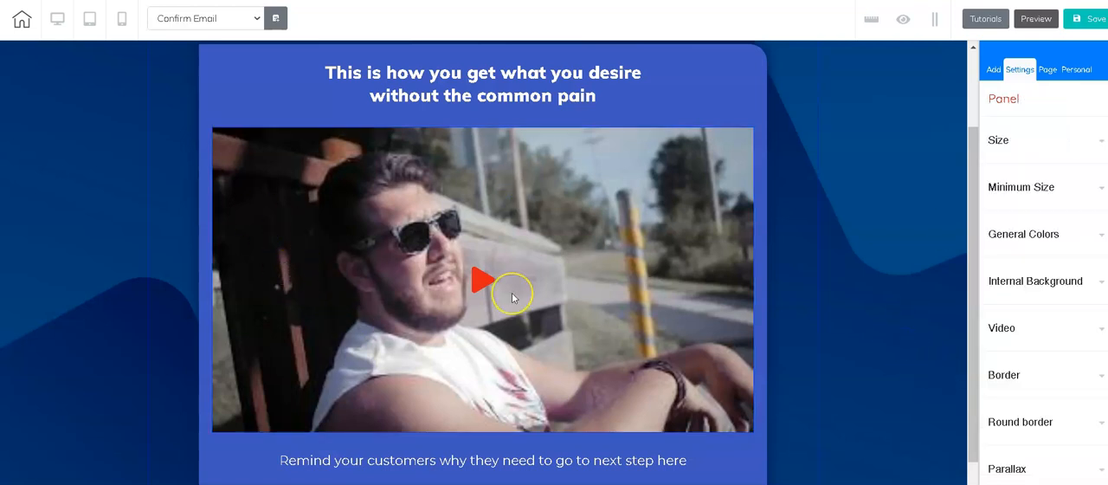
click(547, 259)
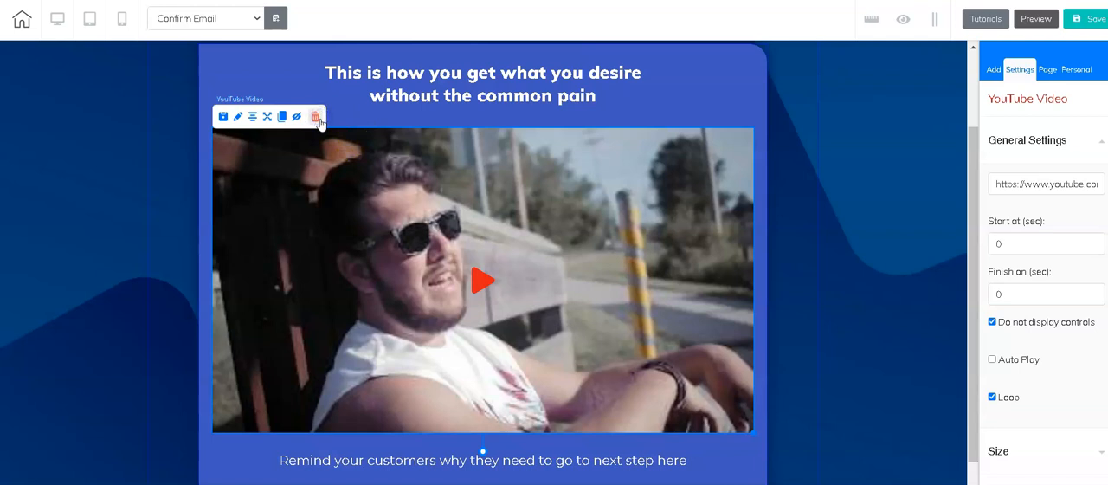
click(316, 117)
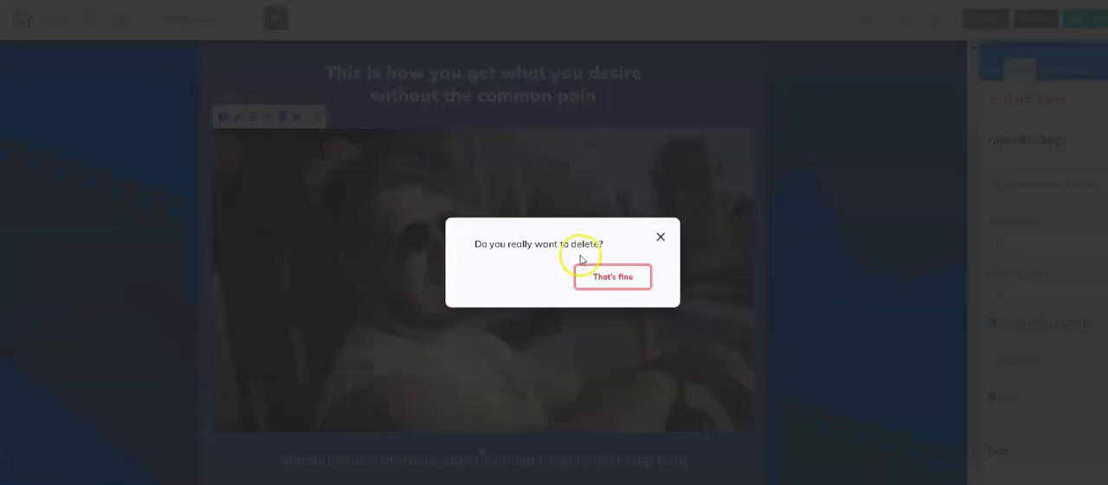
click(615, 276)
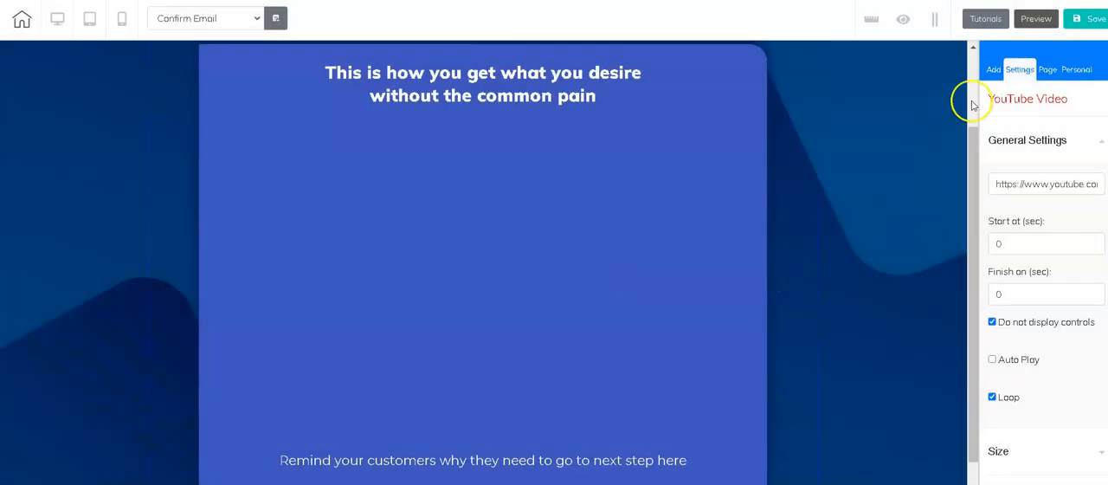
Step: Add a Title H2 text element below the "This is how you get what you desire" heading
click(994, 71)
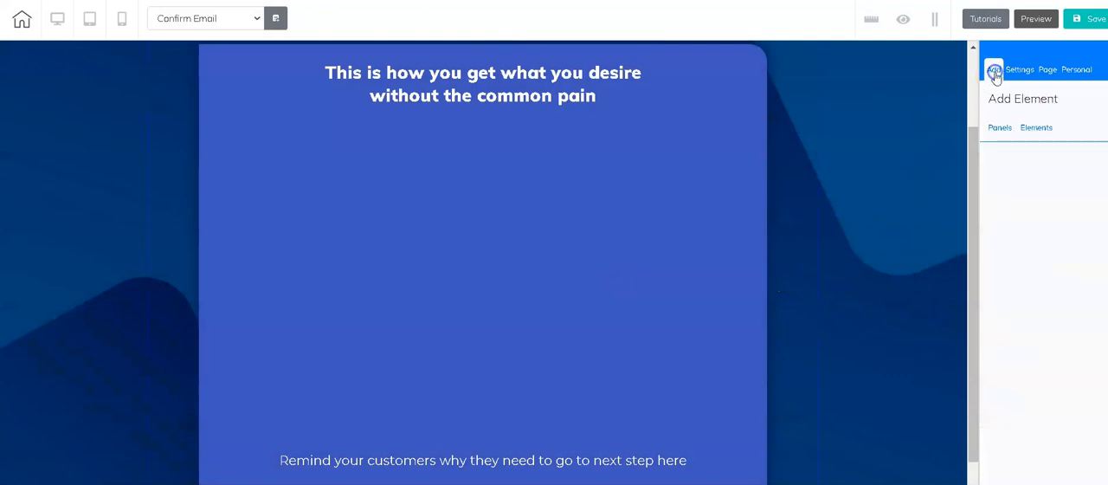
click(1037, 127)
click(1043, 166)
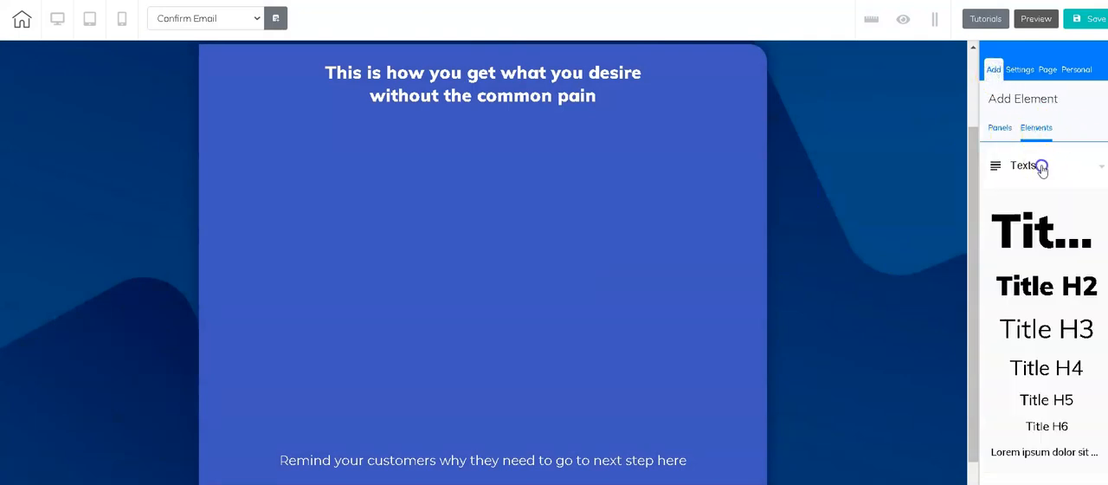
drag(1054, 289, 641, 213)
click(586, 156)
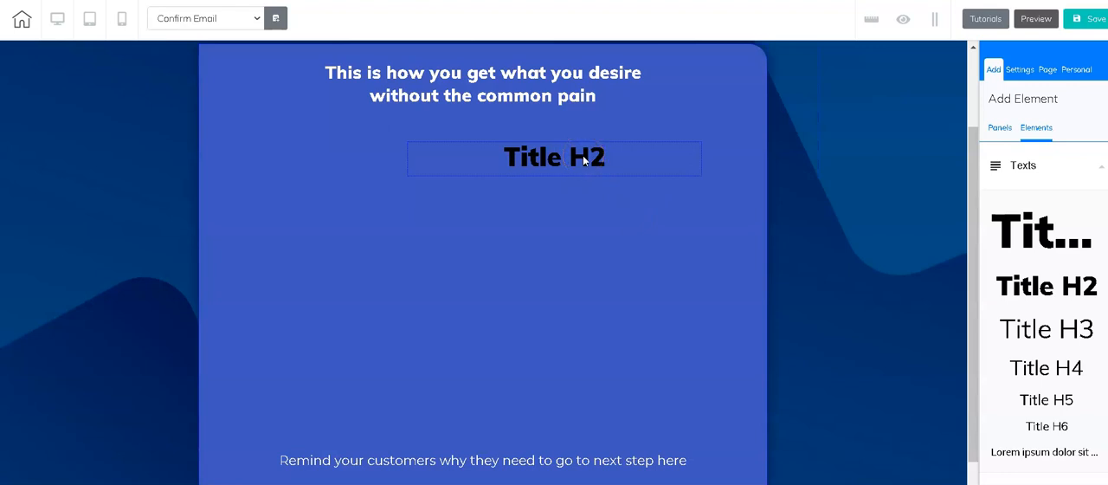
click(584, 161)
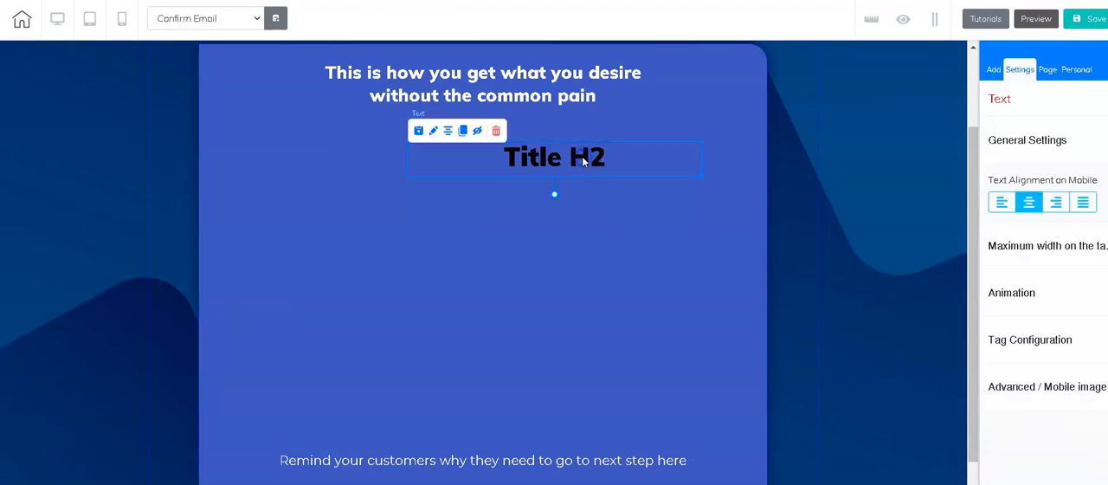
Step: Add a white rounded box in the left part of the blue area and resize it into a tall, narrow card
click(994, 69)
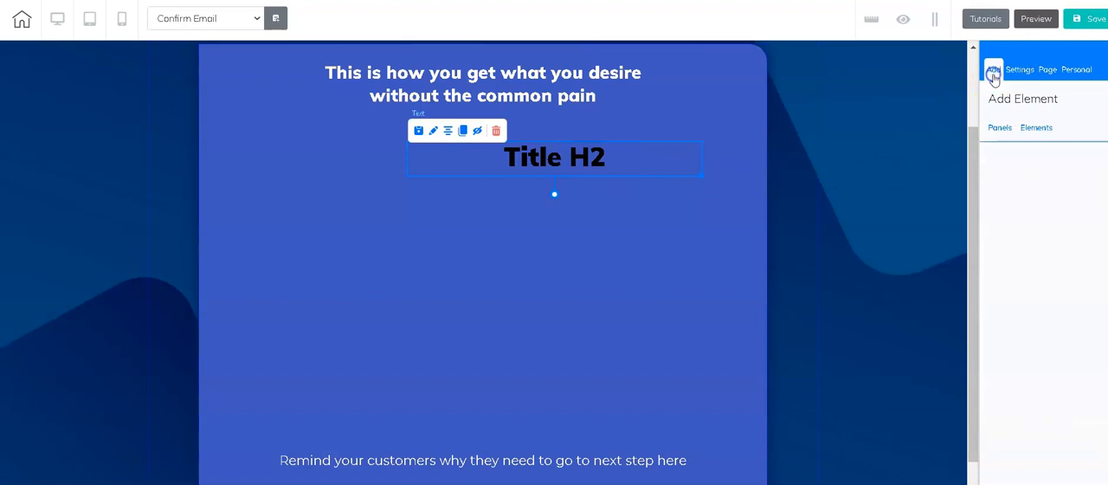
click(1037, 128)
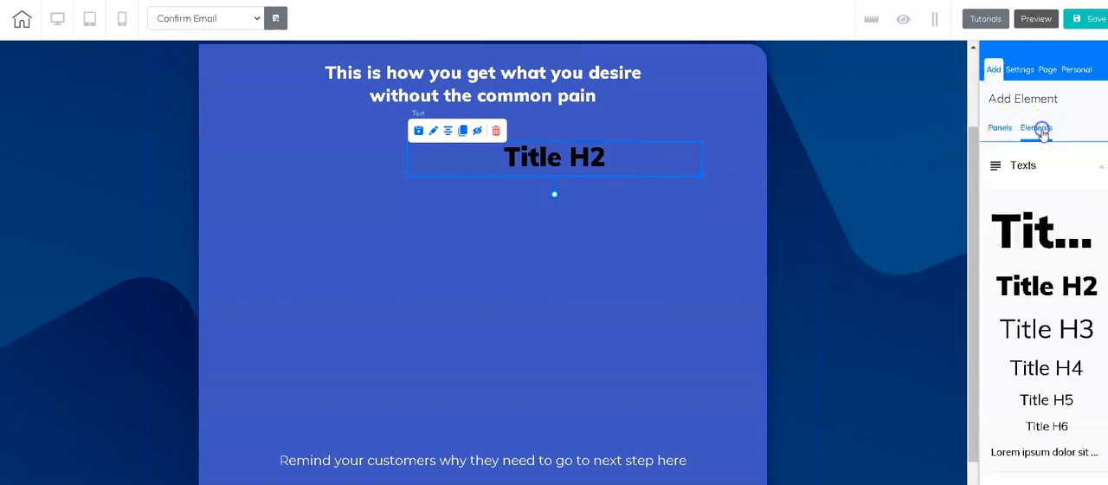
scroll(1047, 277, down, 4)
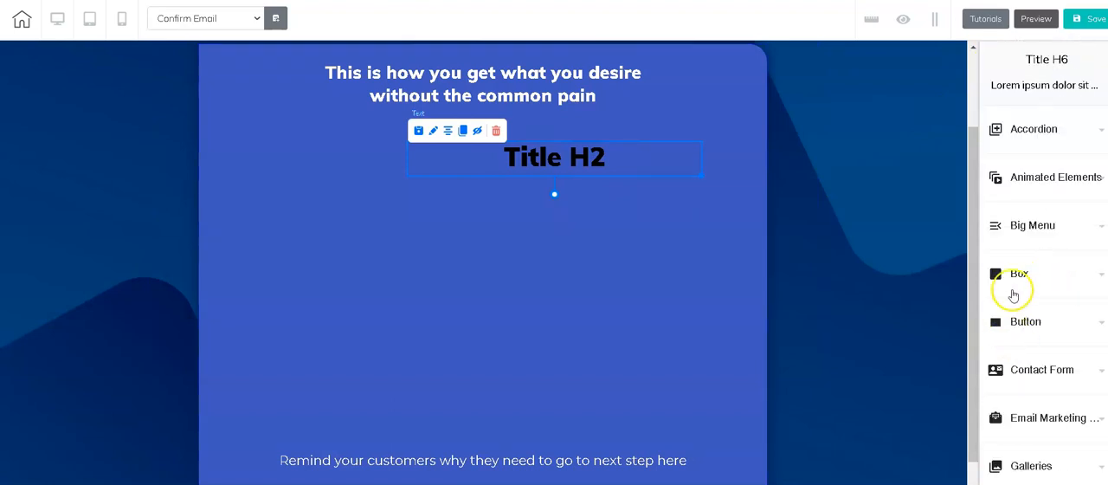
click(1021, 277)
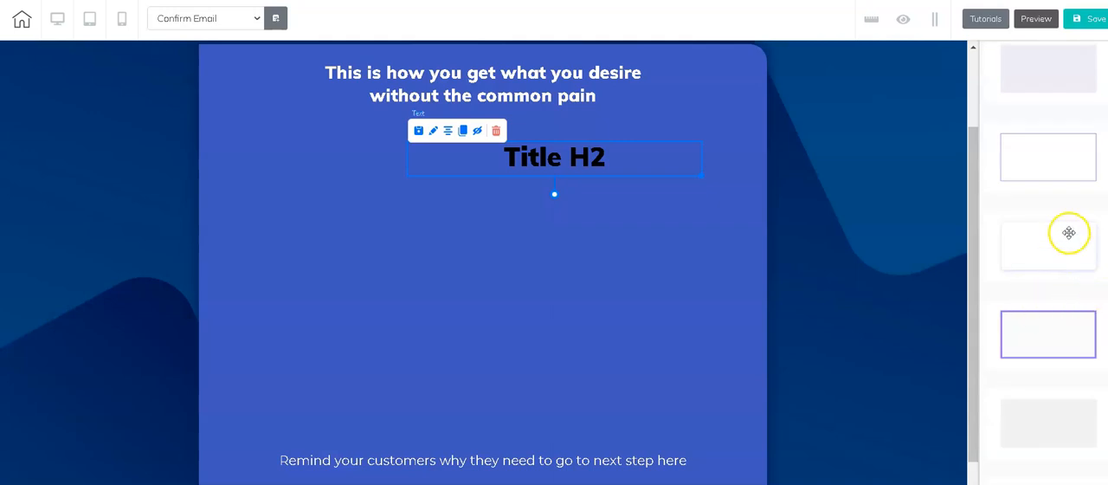
drag(1059, 251, 320, 262)
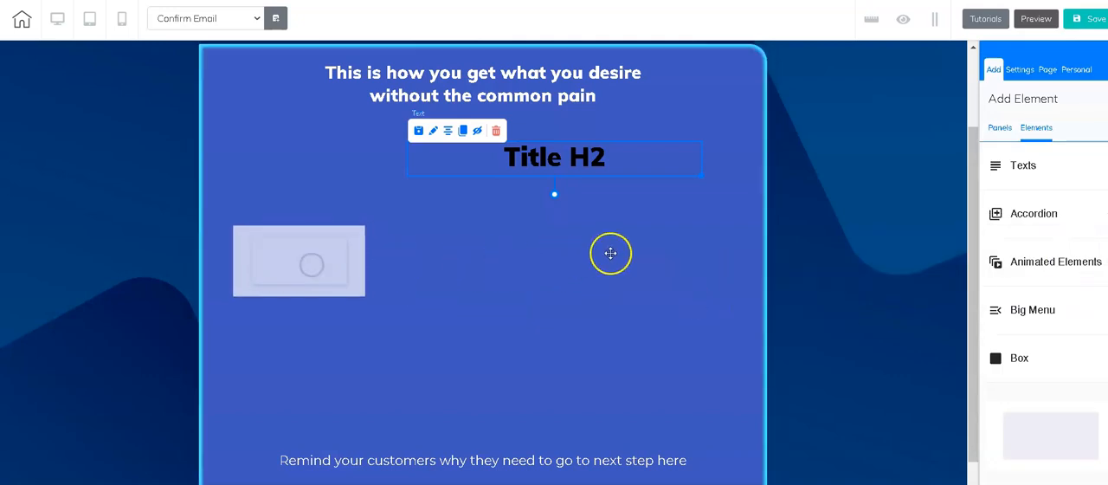
click(333, 291)
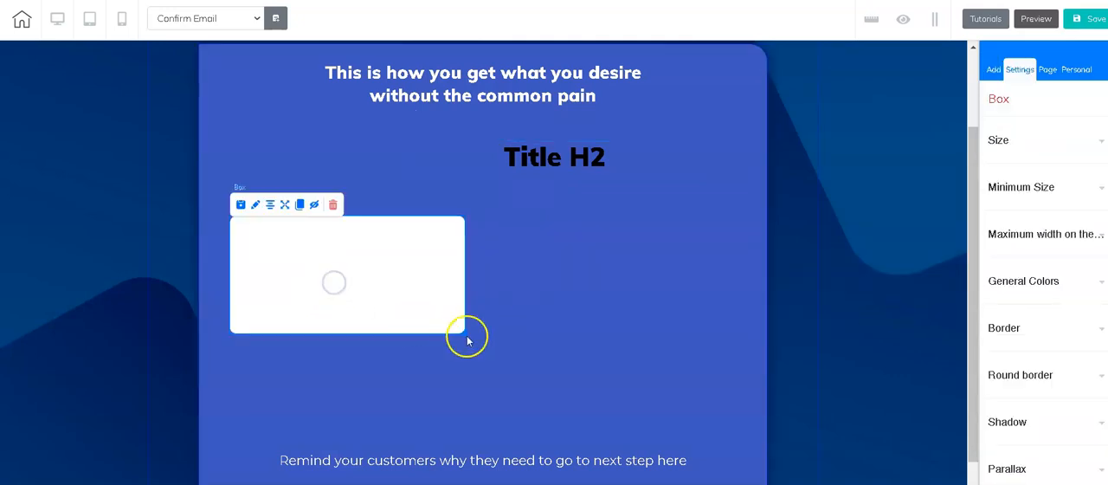
drag(466, 332, 365, 403)
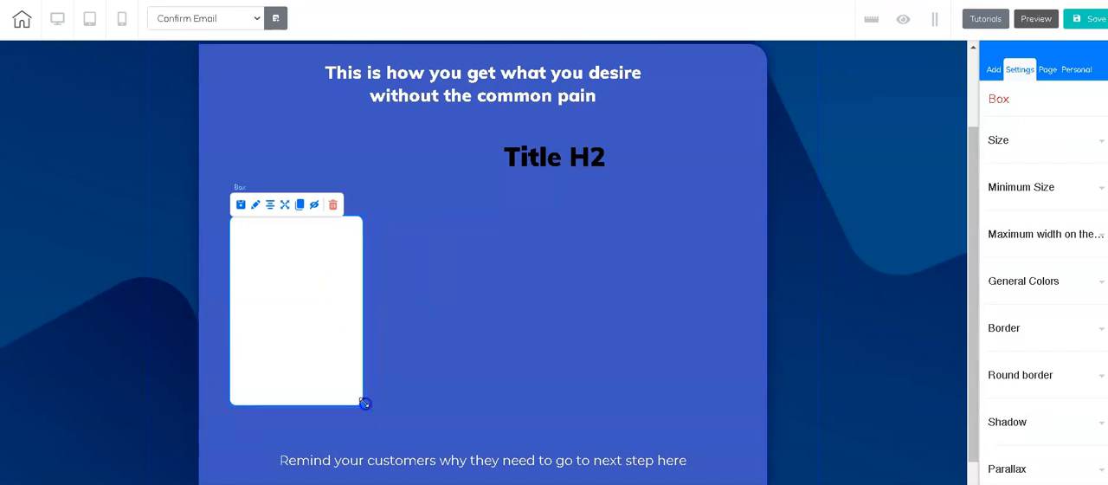
click(318, 317)
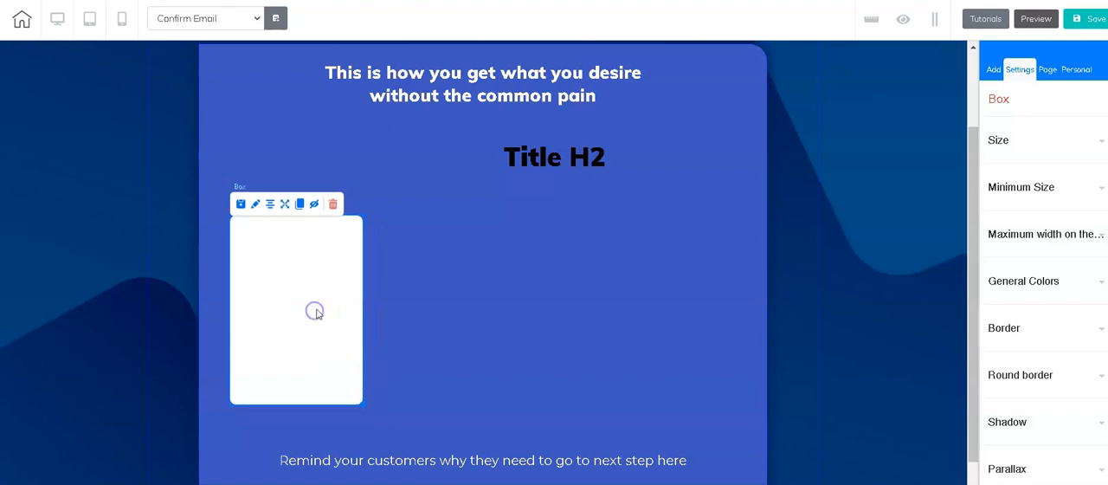
Step: Replace the H2 title's text with "Step -1" and fit the element inside the top of the white box
click(578, 164)
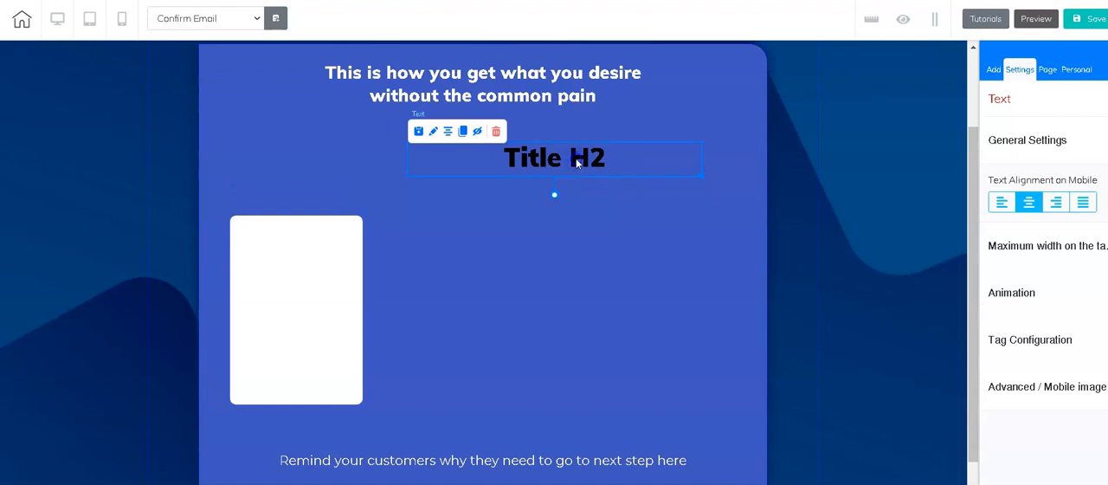
click(578, 164)
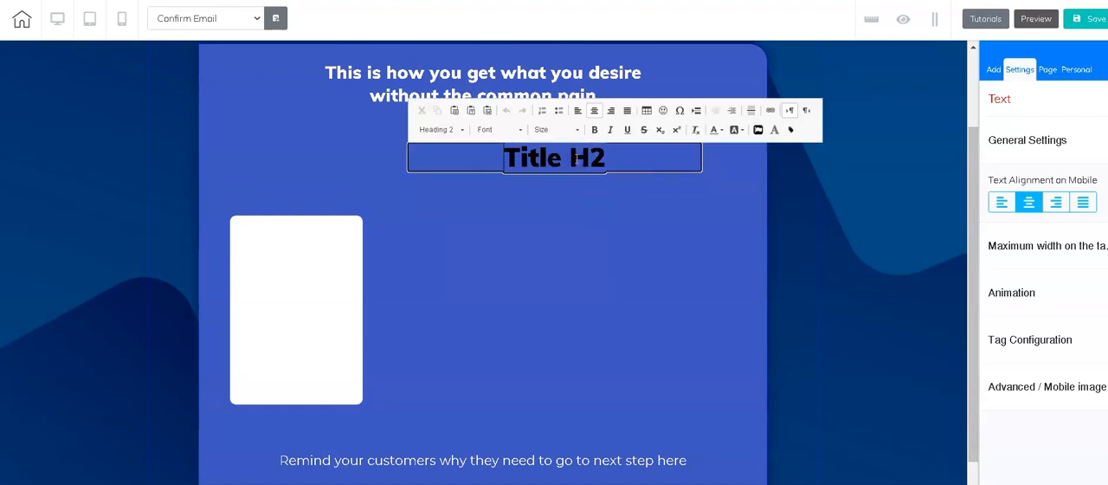
triple_click(567, 170)
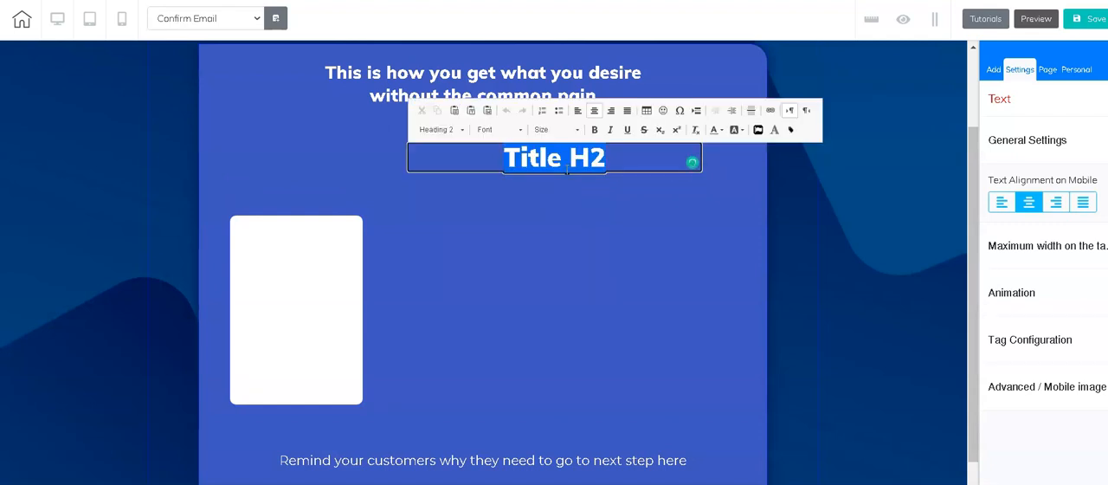
text(Step -1)
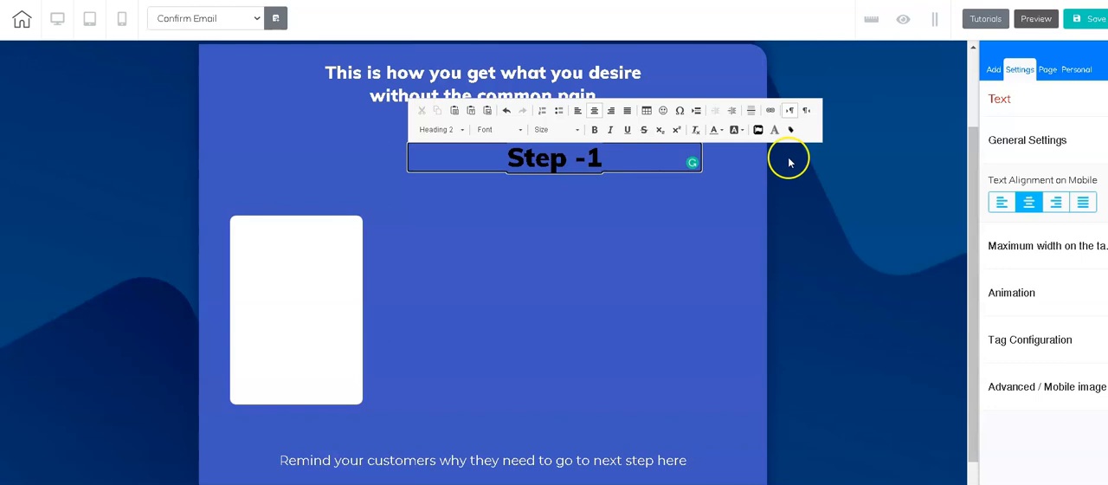
click(673, 303)
click(595, 156)
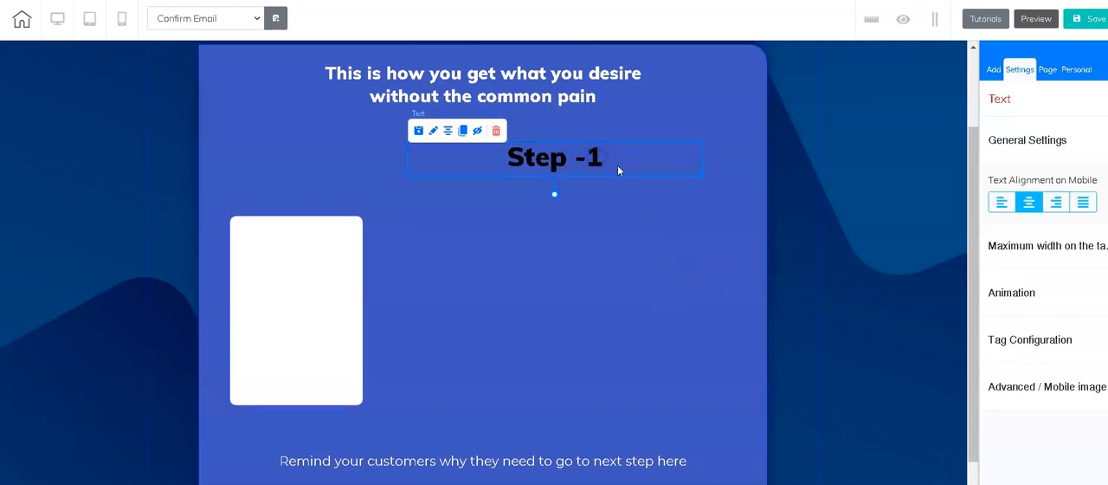
drag(701, 176, 337, 247)
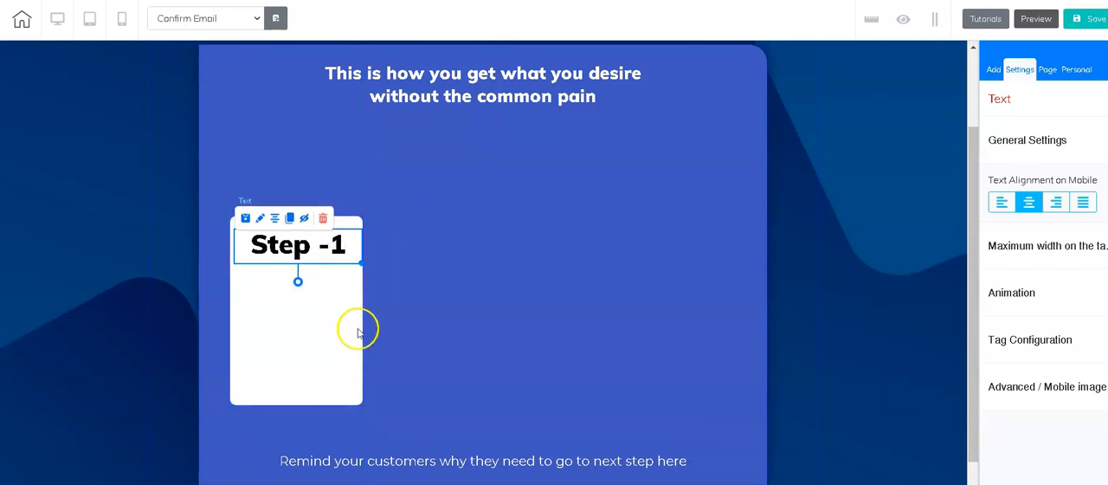
mouse_move(313, 251)
mouse_down()
mouse_move(405, 232)
mouse_move(328, 273)
mouse_move(329, 215)
mouse_move(302, 257)
mouse_move(310, 243)
mouse_up()
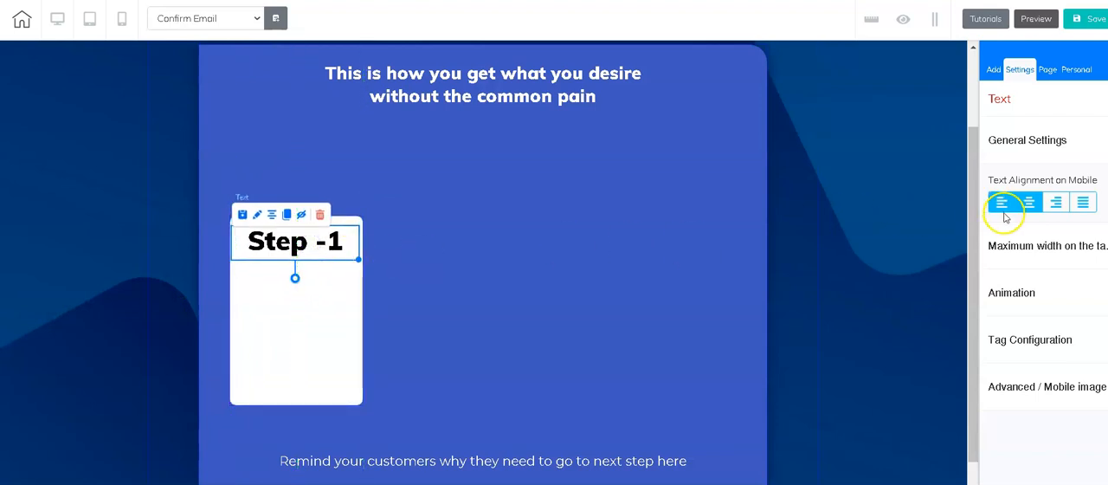
Step: Add a Lorem ipsum paragraph text element below the "Step -1" title in the white box
click(327, 326)
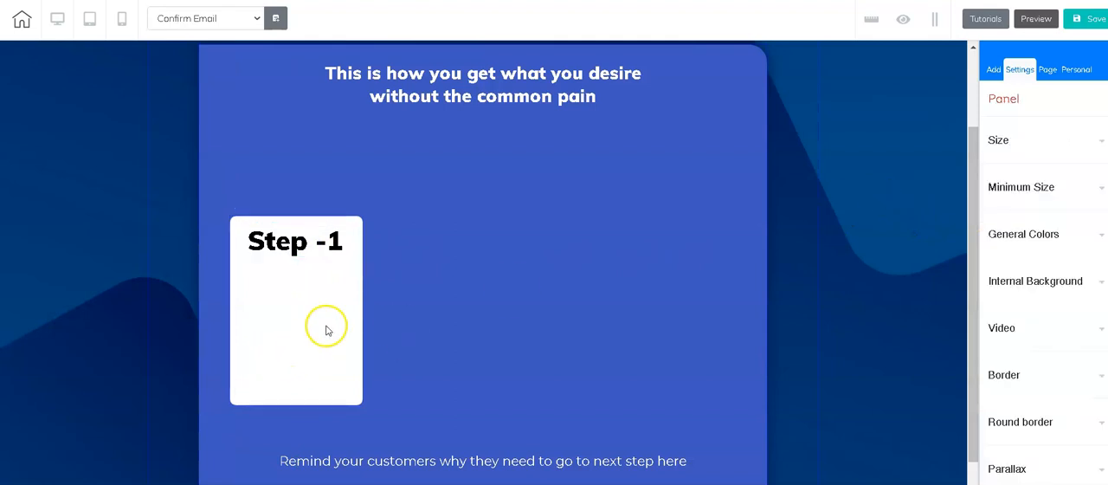
click(991, 69)
click(1048, 138)
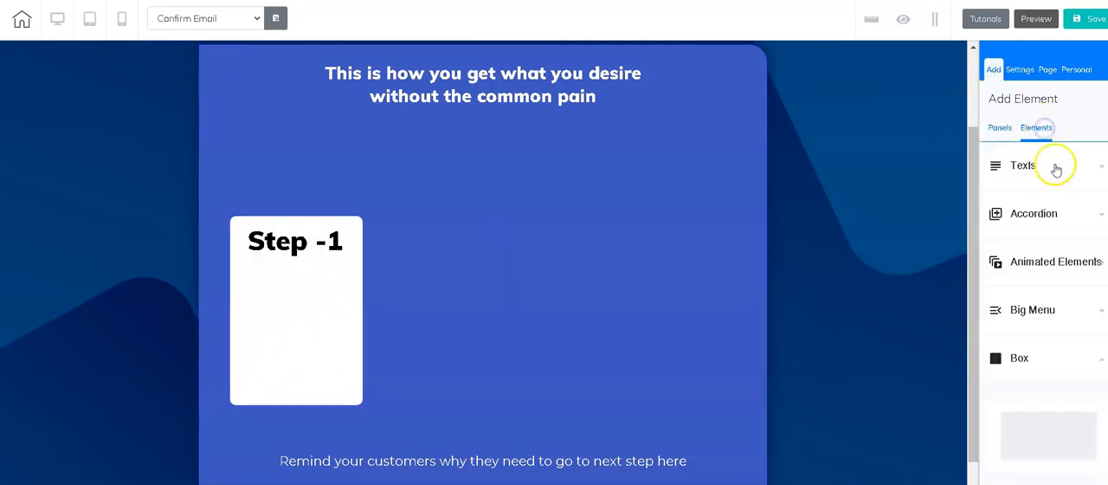
click(1058, 170)
scroll(1060, 286, down, 1)
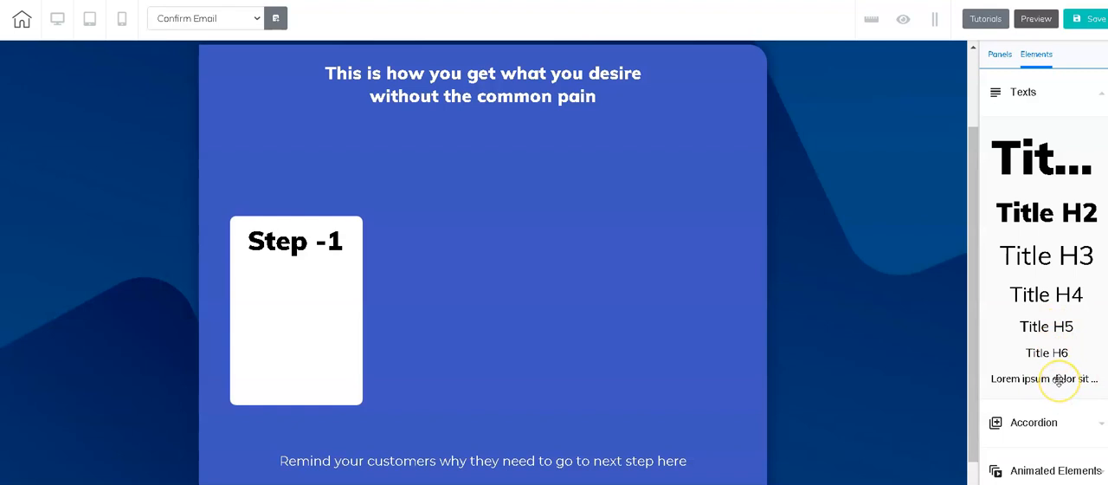
drag(1049, 381, 327, 339)
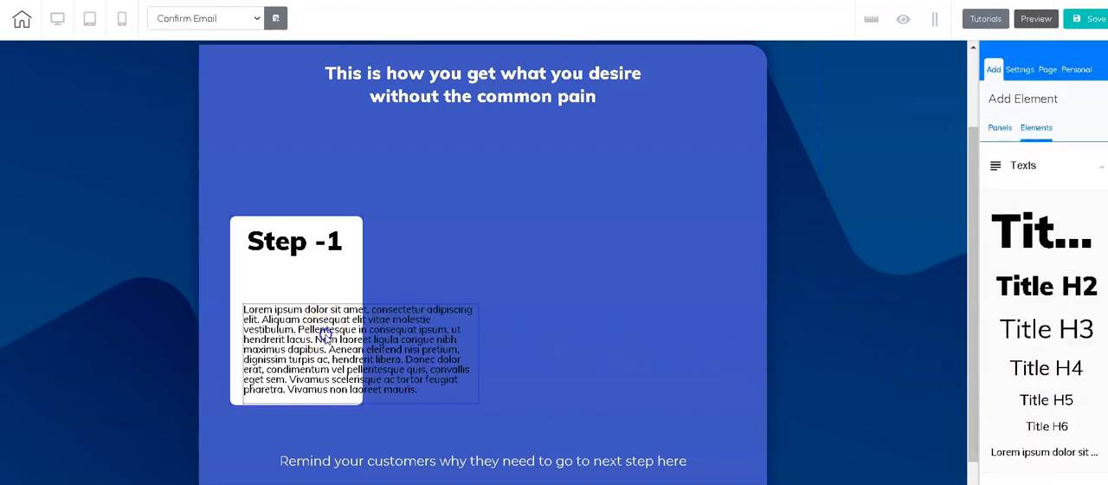
Step: Replace the placeholder paragraph with "CHeck yoru Email ID" and narrow the text element to fit inside the white box
click(327, 340)
double_click(325, 339)
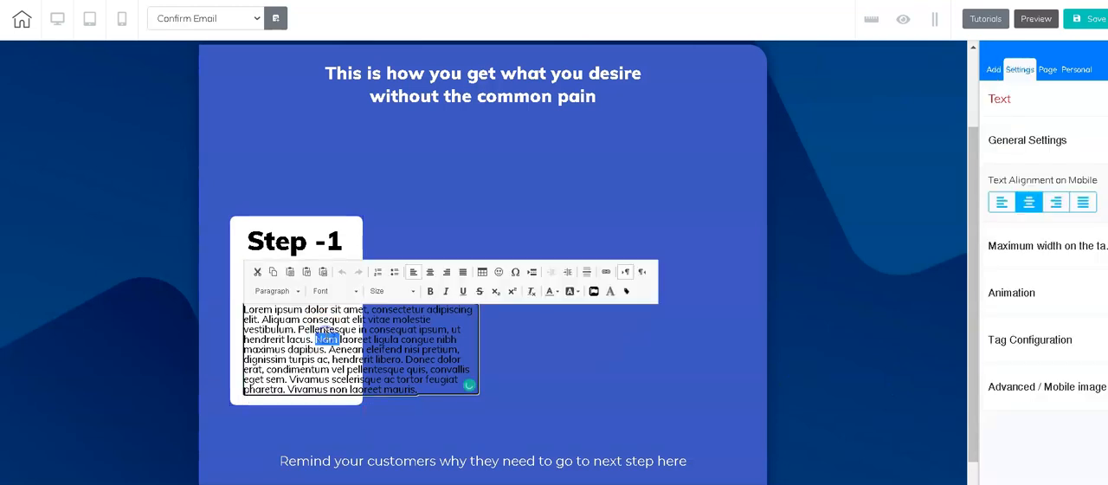
key(ctrl+a)
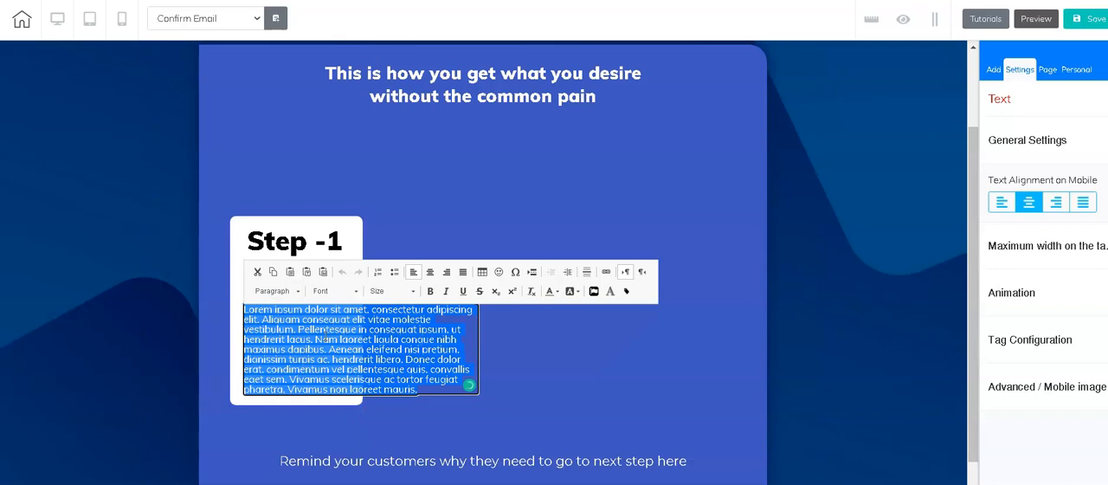
text(CHeck yoru Email ID)
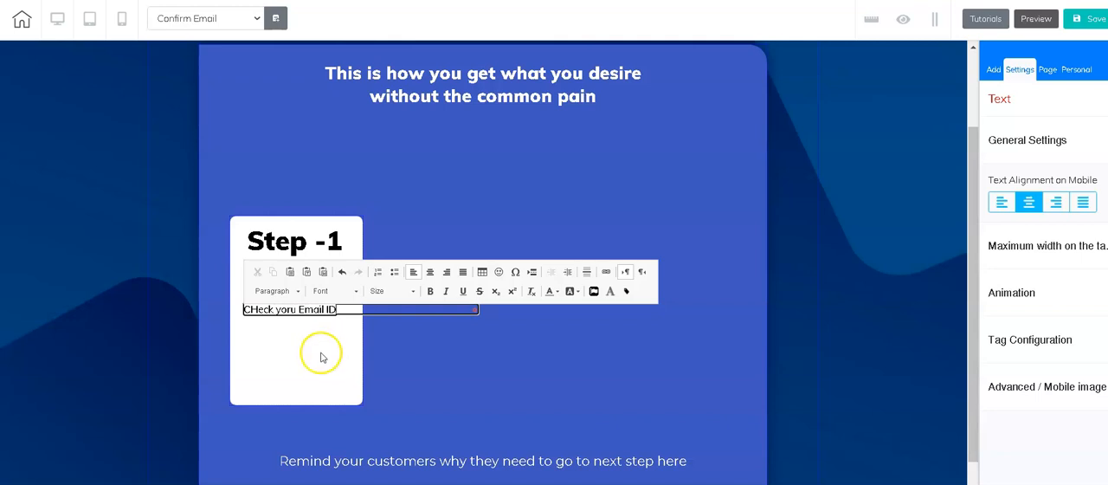
click(320, 314)
click(403, 314)
click(402, 315)
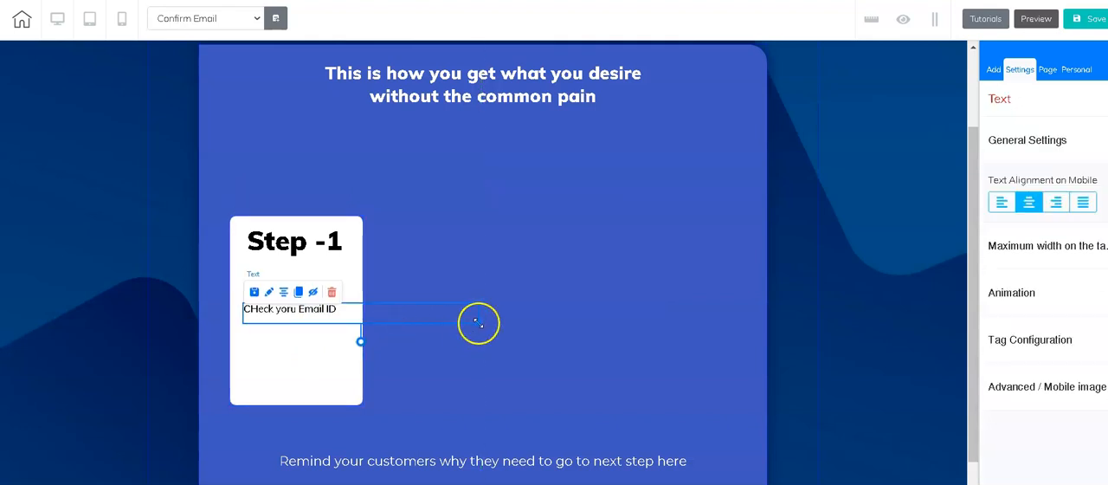
drag(384, 314, 304, 317)
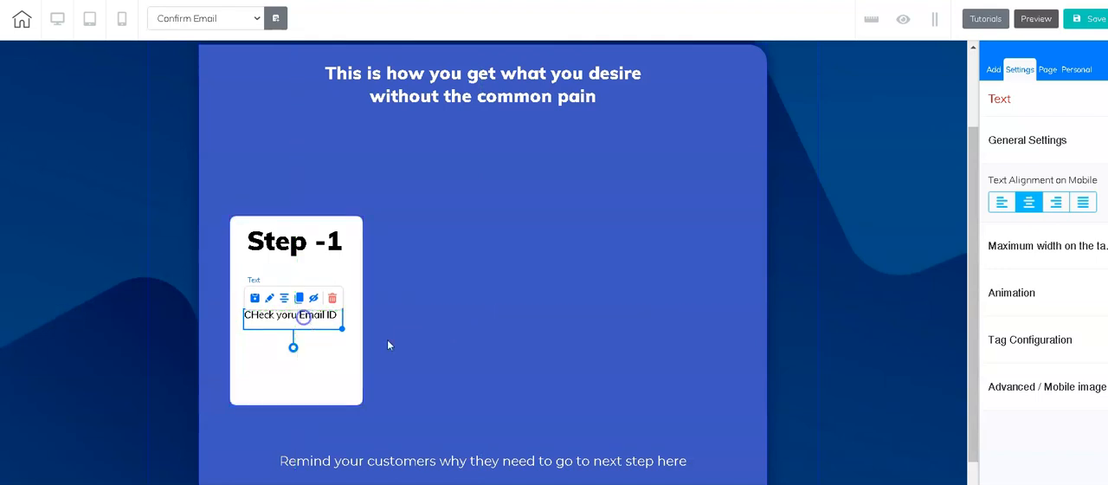
click(504, 293)
Step: Move the Step -1 card up to just below the heading and shrink it compactly around its title and text
drag(355, 362, 350, 287)
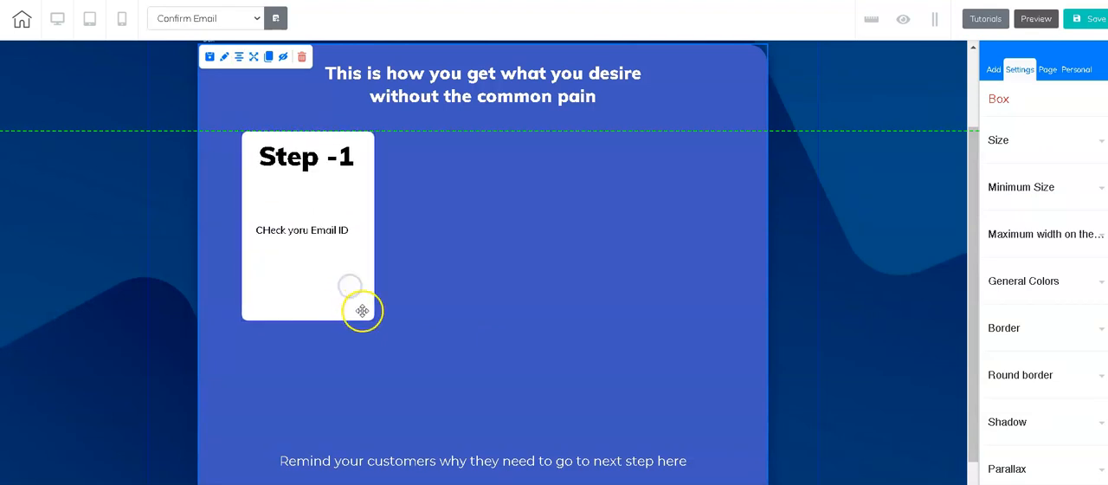
drag(373, 315, 364, 271)
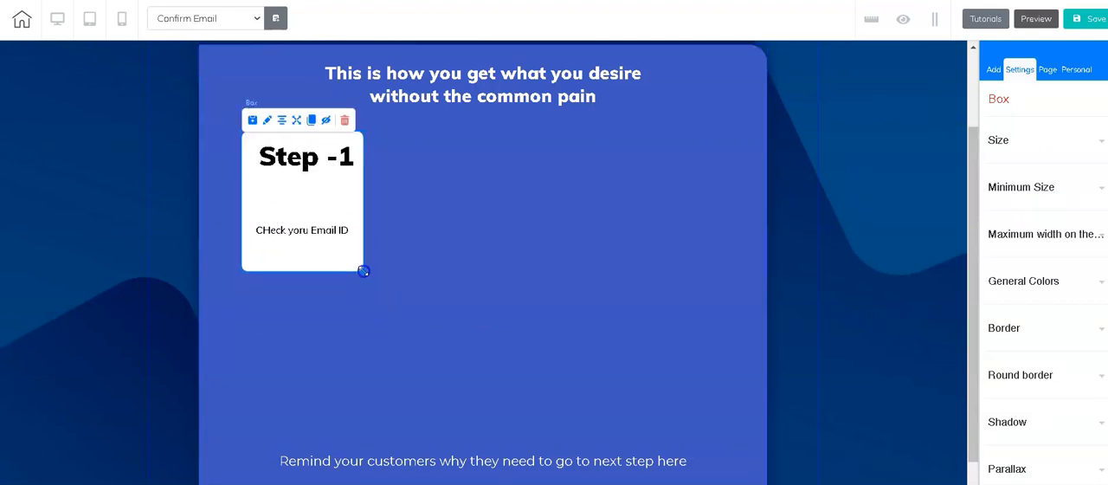
drag(325, 234, 365, 246)
click(352, 258)
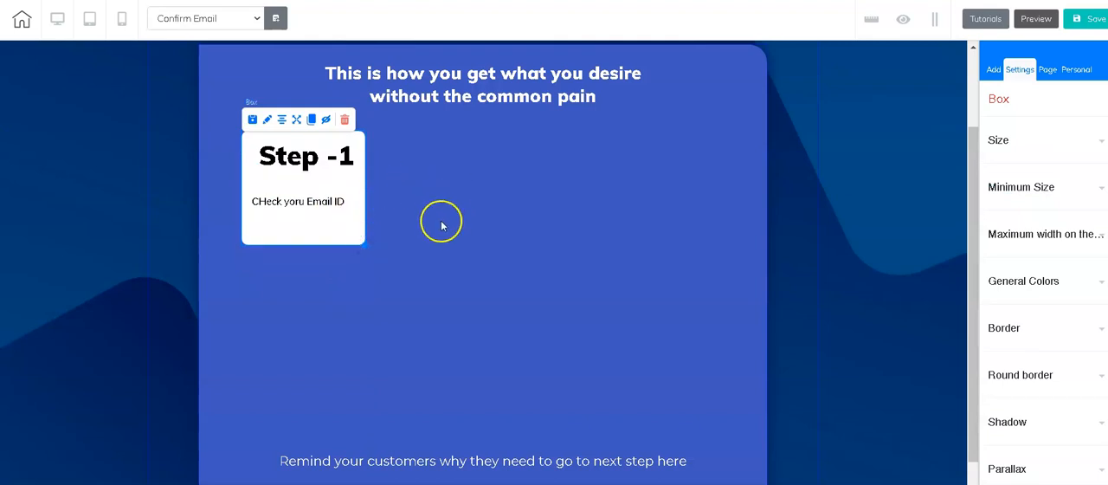
Step: Clone the Step -1 card and place the copy beside it on the right, level with the original
click(407, 225)
click(328, 236)
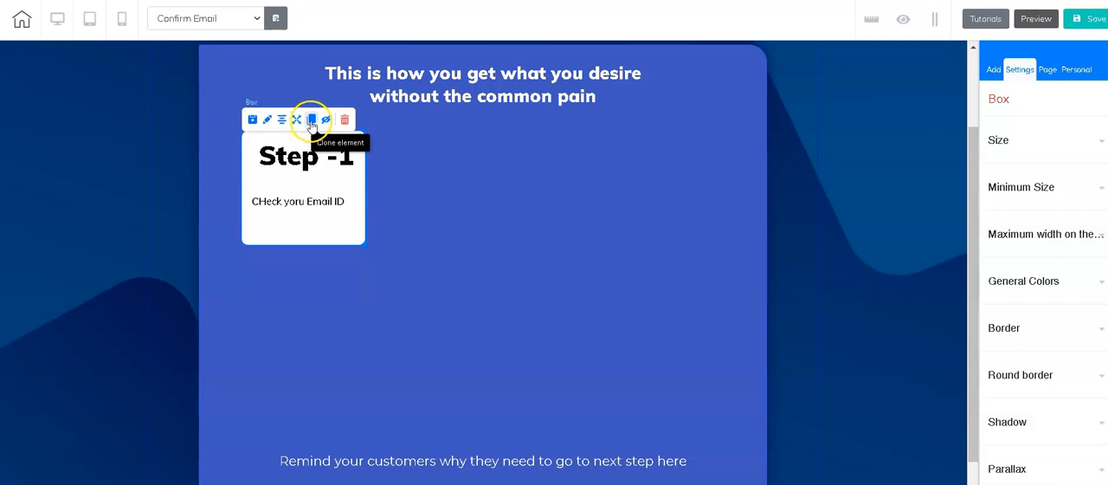
click(314, 122)
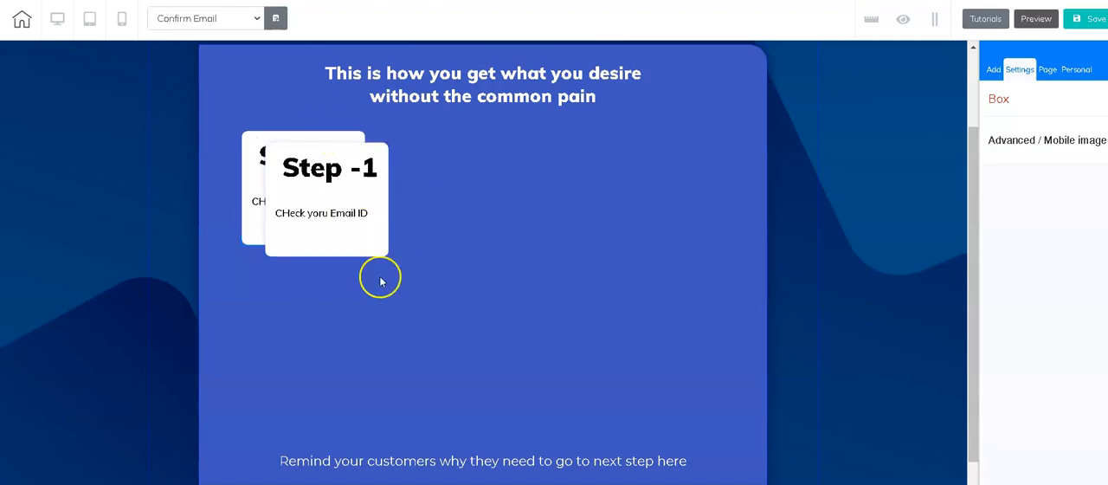
drag(376, 242, 489, 229)
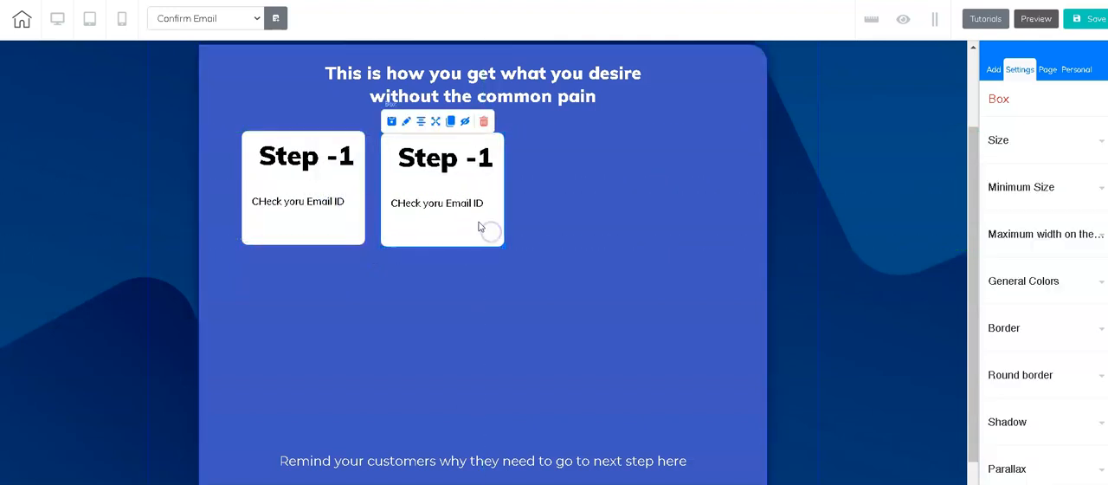
Step: Change the cloned card's title to "Step -2"
double_click(477, 159)
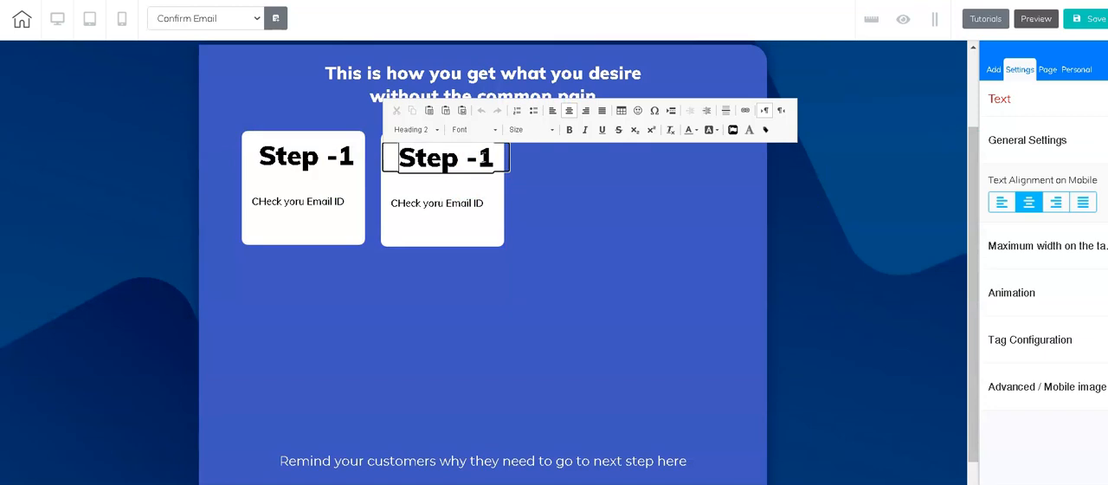
key(Delete)
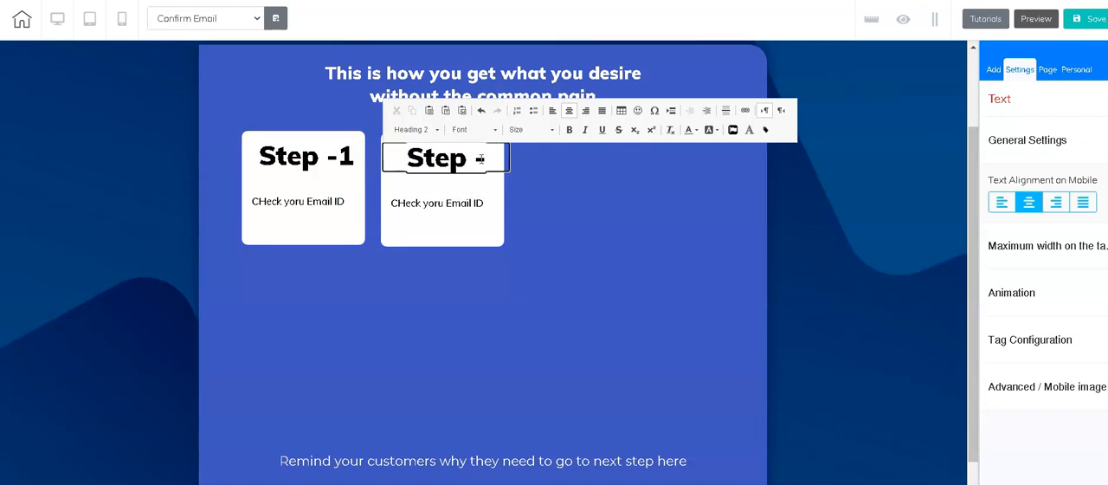
text(2)
Step: Replace the Step -2 card's description with "Click on Confirm Email Button"
click(480, 201)
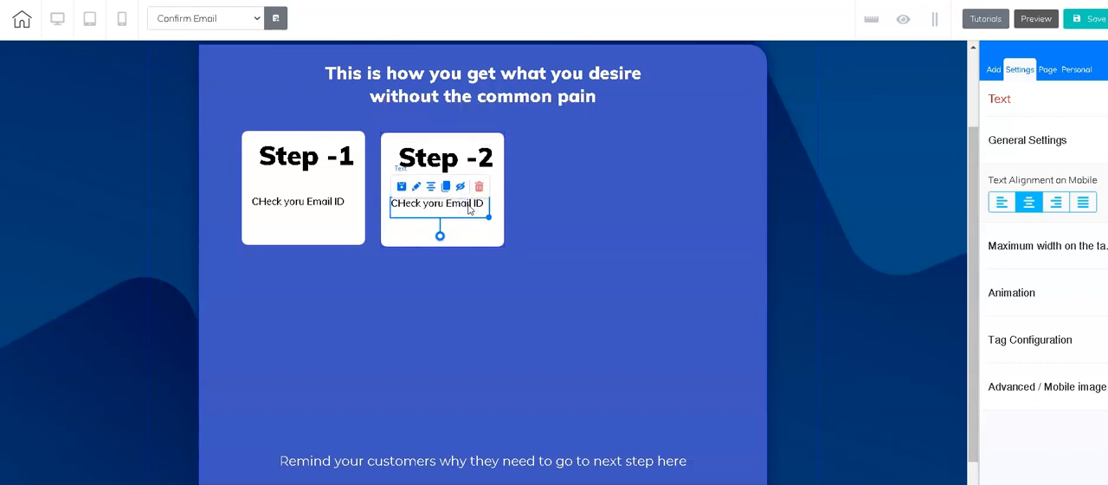
double_click(469, 205)
key(ctrl+a)
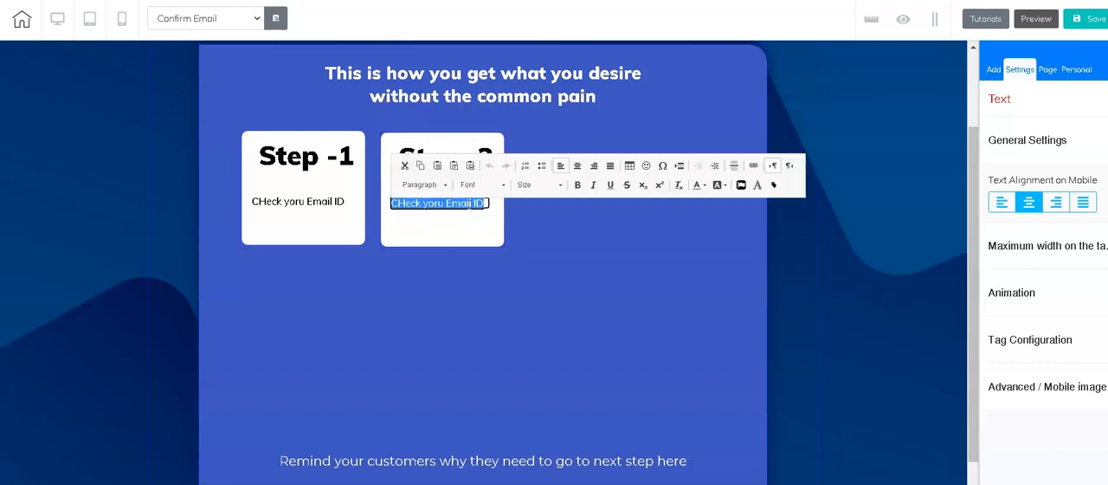
text(Click on Conf)
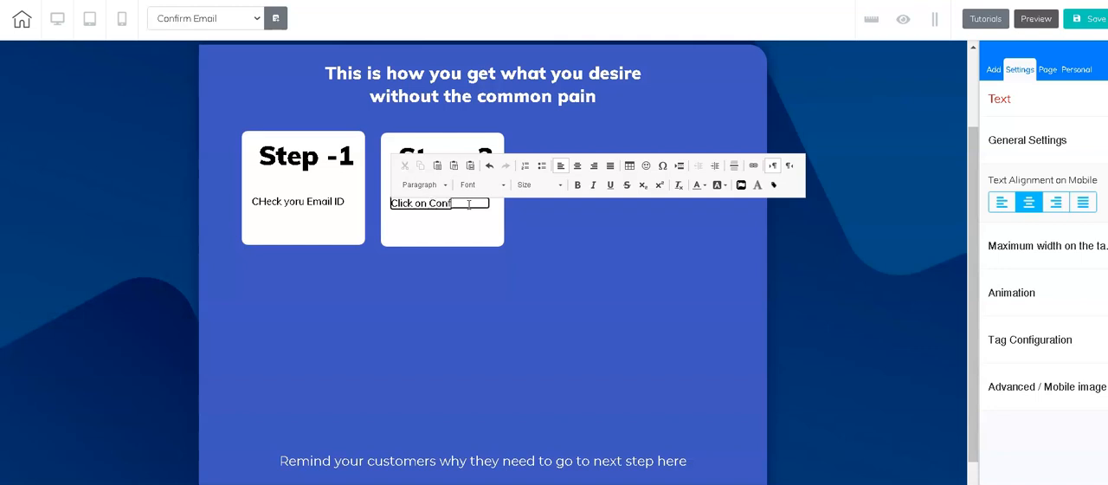
text(irm Email)
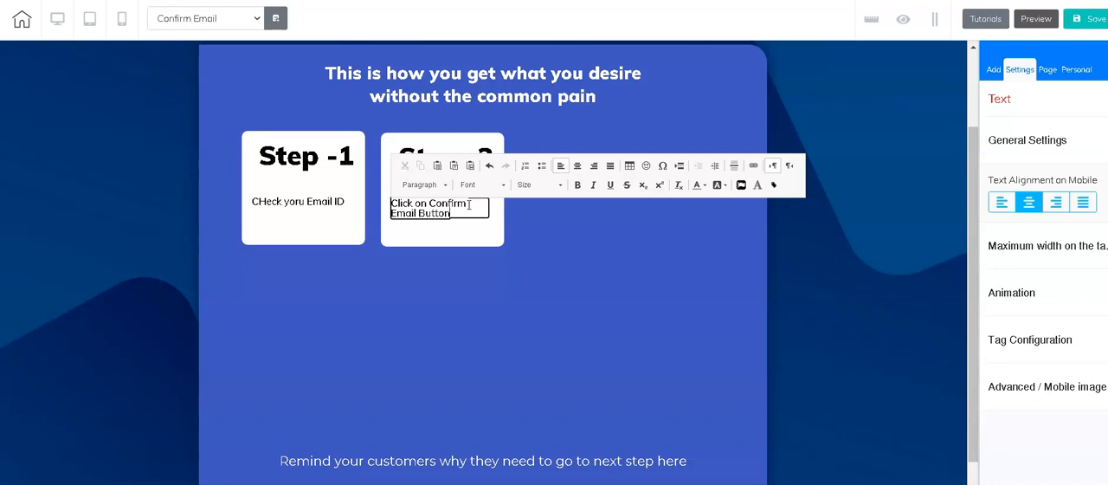
text( Button)
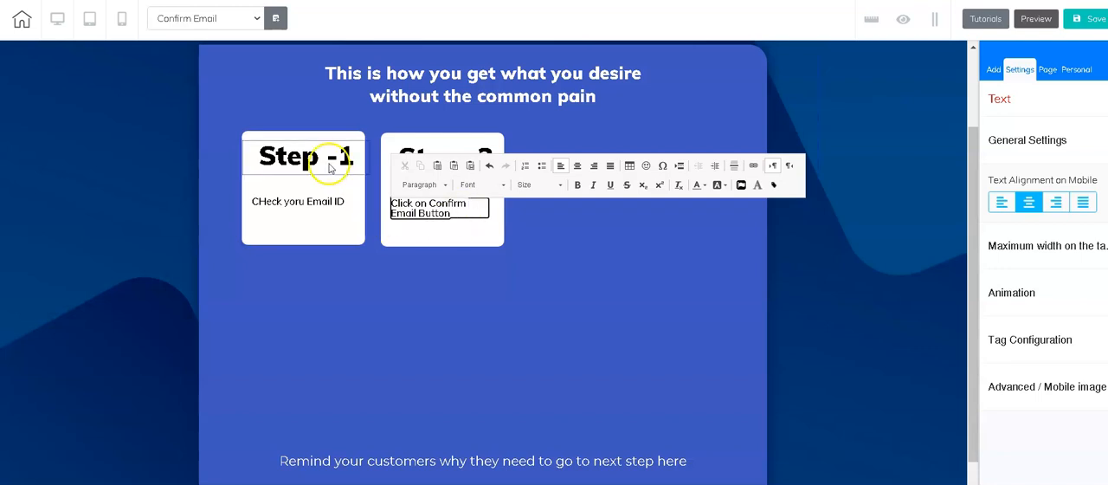
click(454, 340)
Step: Shift the Step -2 and Step -1 cards to the right so the pair sits roughly centred under the heading
click(479, 229)
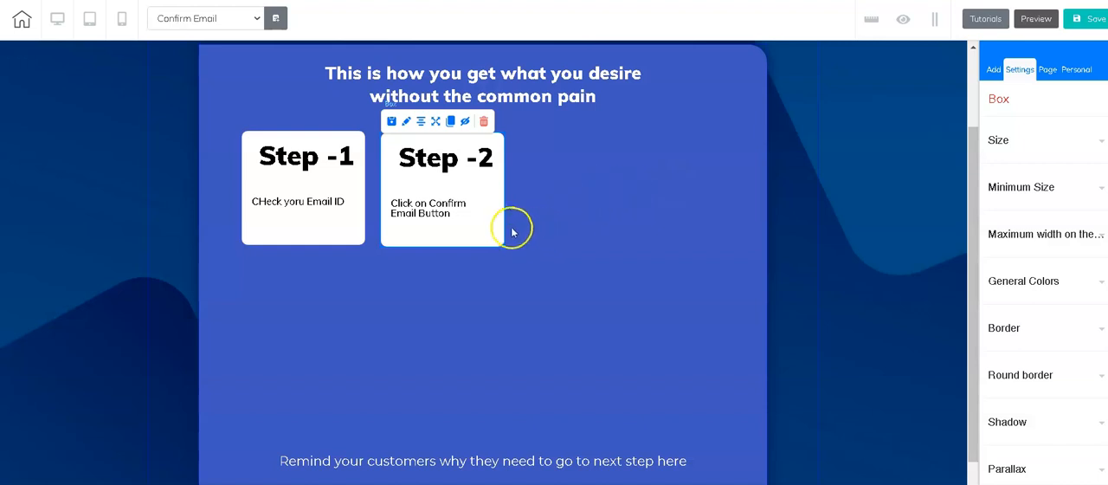
drag(485, 230, 559, 232)
drag(334, 238, 418, 230)
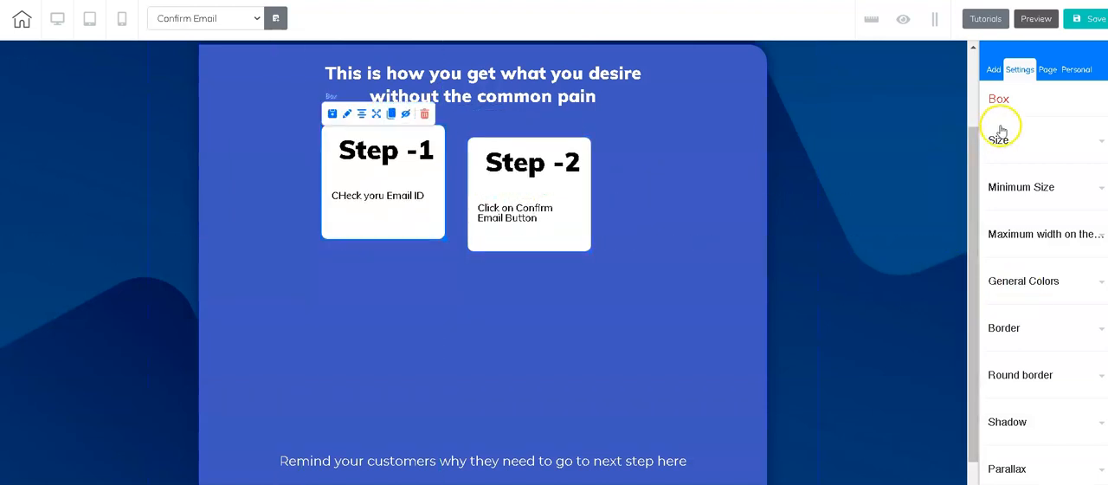
Step: Change the headline of the light-blue button at the bottom of the panel to "Next Step / Access Your Gift"
scroll(661, 334, down, 1)
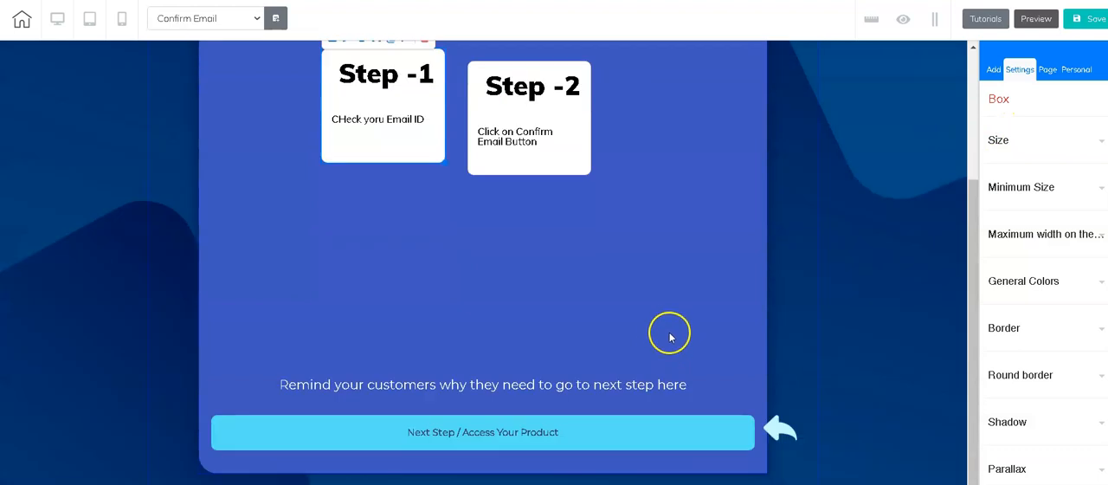
click(525, 438)
click(524, 435)
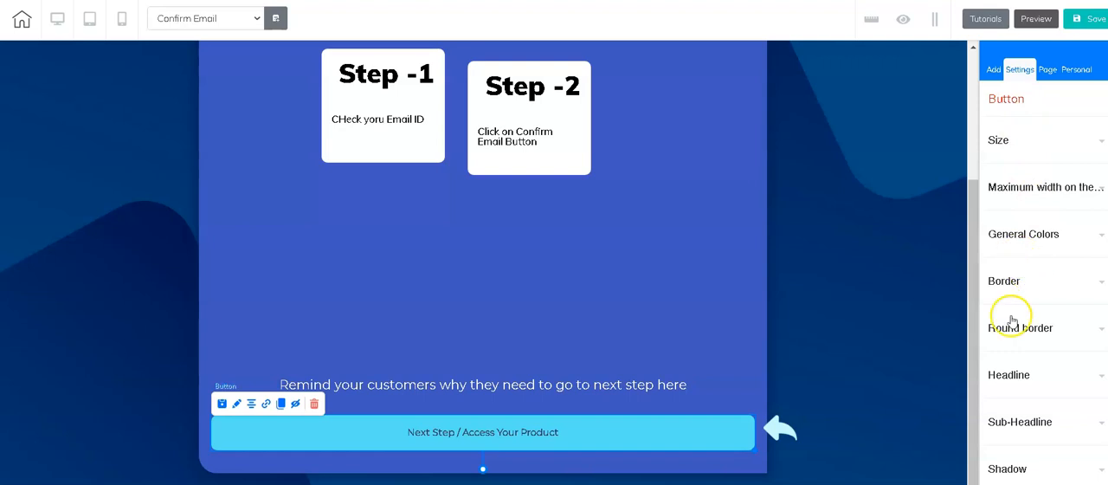
scroll(1065, 347, down, 1)
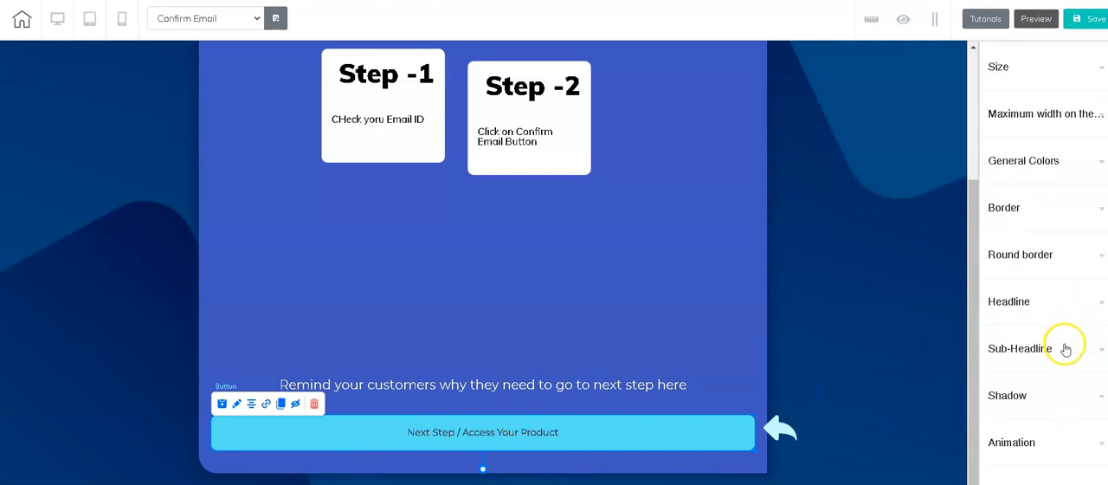
scroll(1063, 348, up, 1)
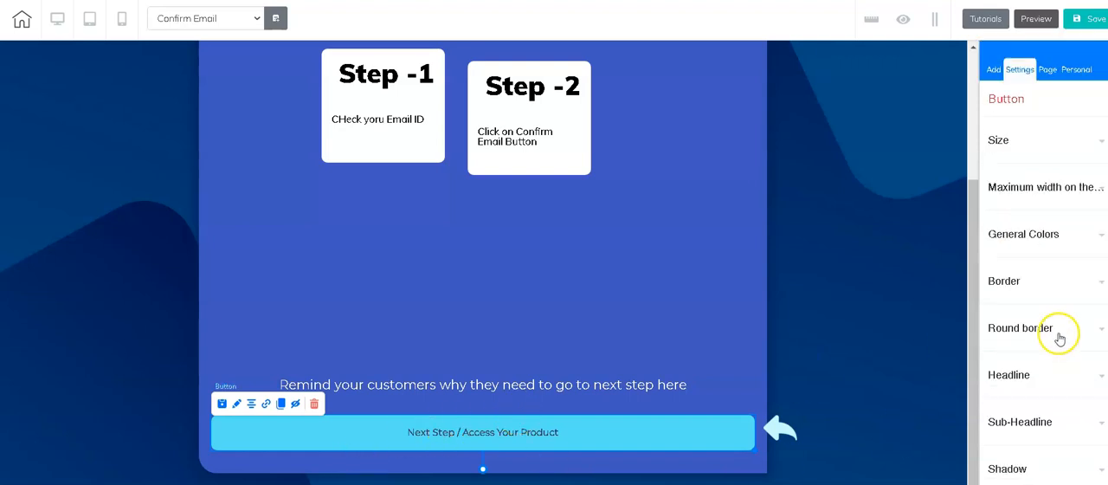
click(1060, 381)
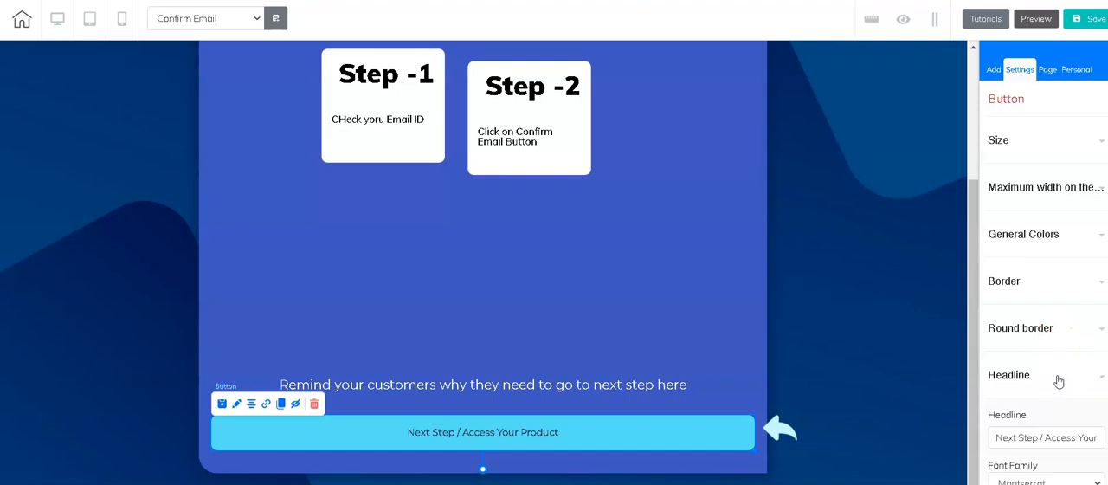
scroll(1058, 381, down, 2)
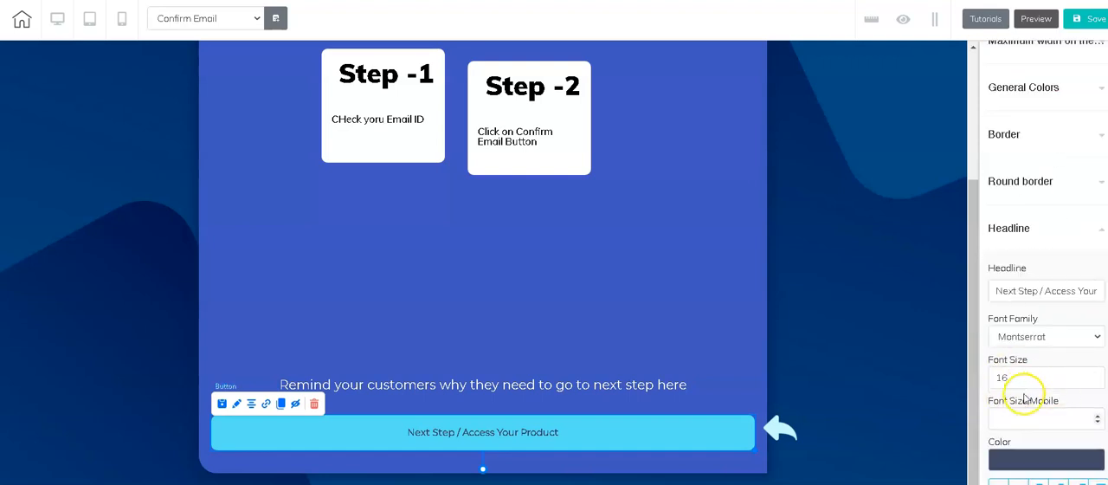
click(1078, 291)
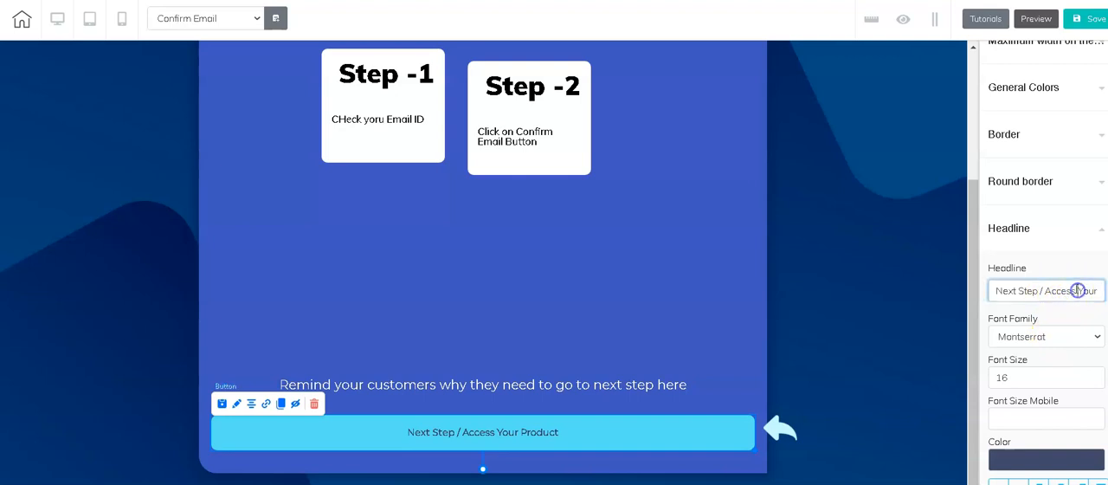
key(Right)
key(Right)
key(Right)
key(Right)
key(Right)
key(Right)
key(Right)
key(Right)
key(Right)
key(Right)
key(Right)
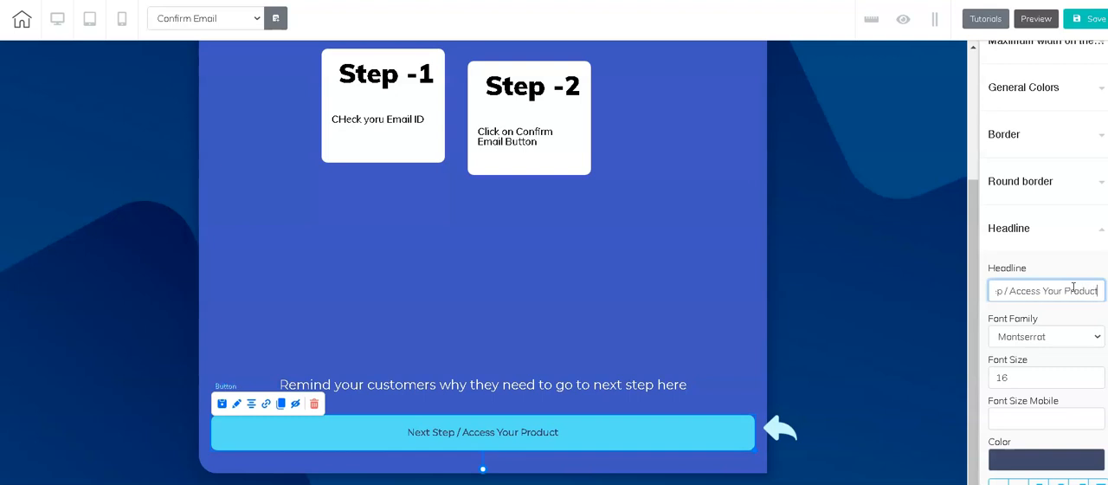
key(BackSpace)
key(BackSpace)
key(BackSpace)
key(BackSpace)
key(BackSpace)
key(BackSpace)
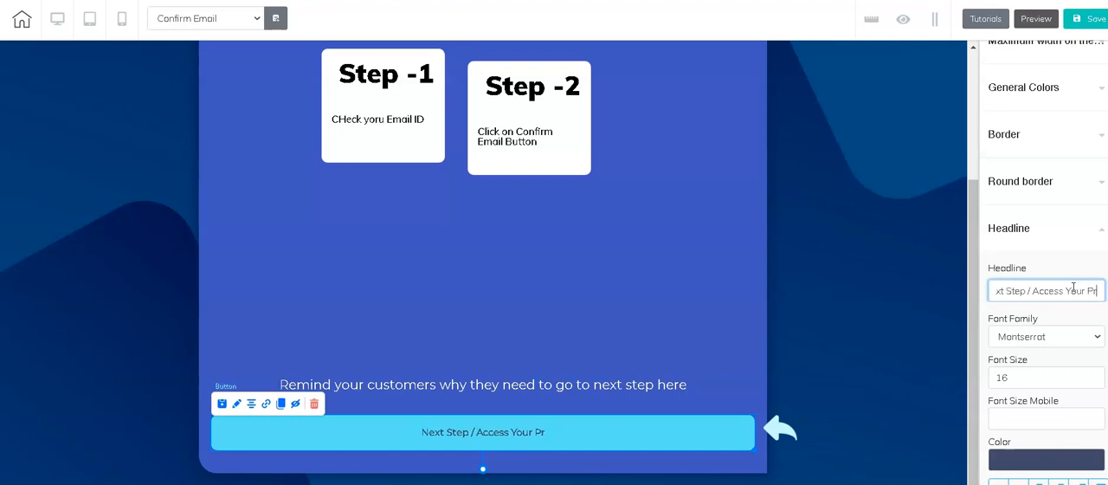
key(BackSpace)
key(BackSpace)
text(Gift)
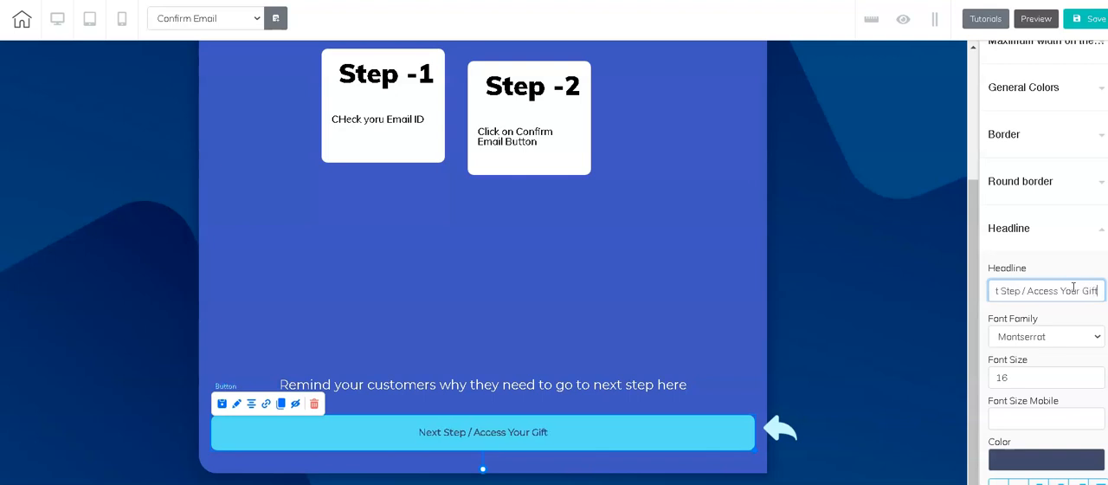
click(901, 373)
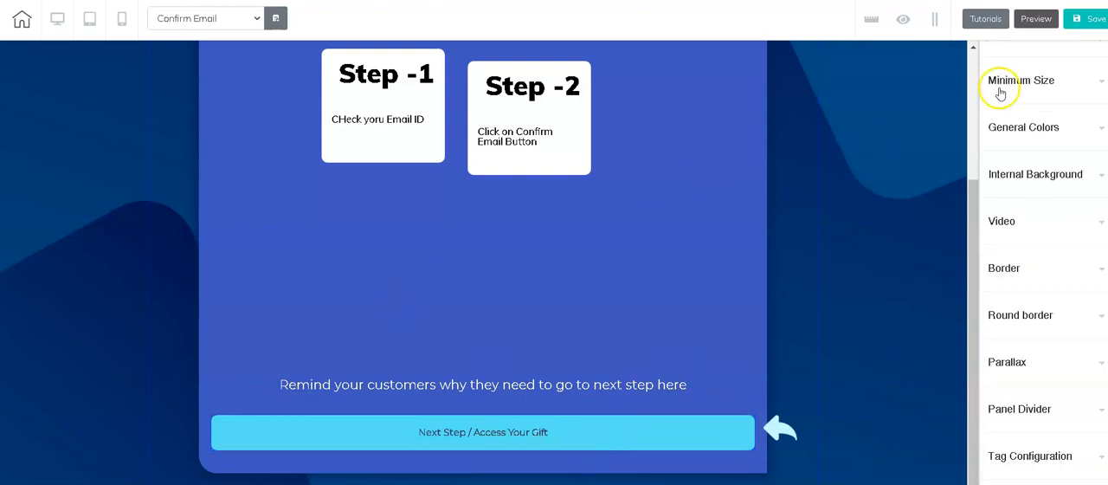
Step: Add a "Register Now" button element to the blue box, below the Step -1 card
scroll(1036, 174, up, 3)
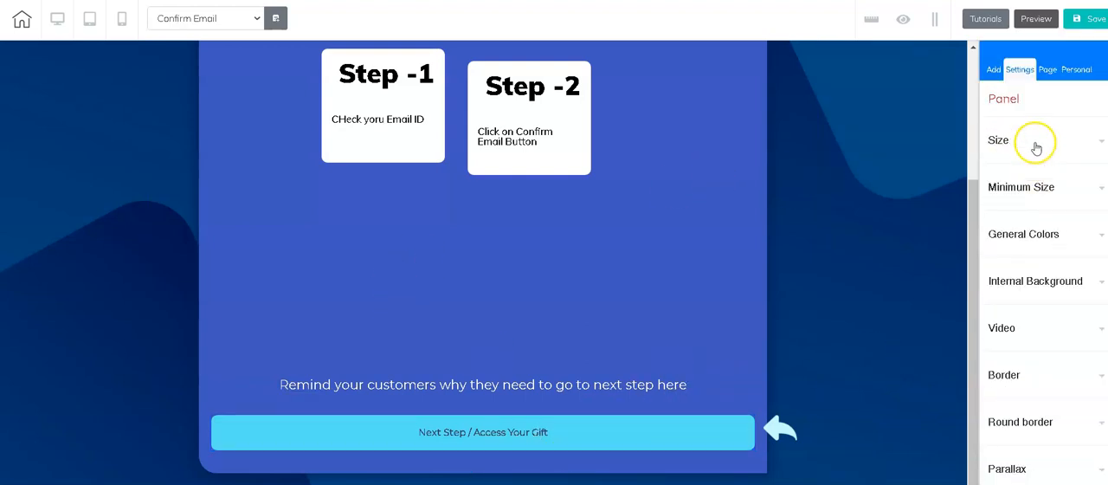
click(993, 71)
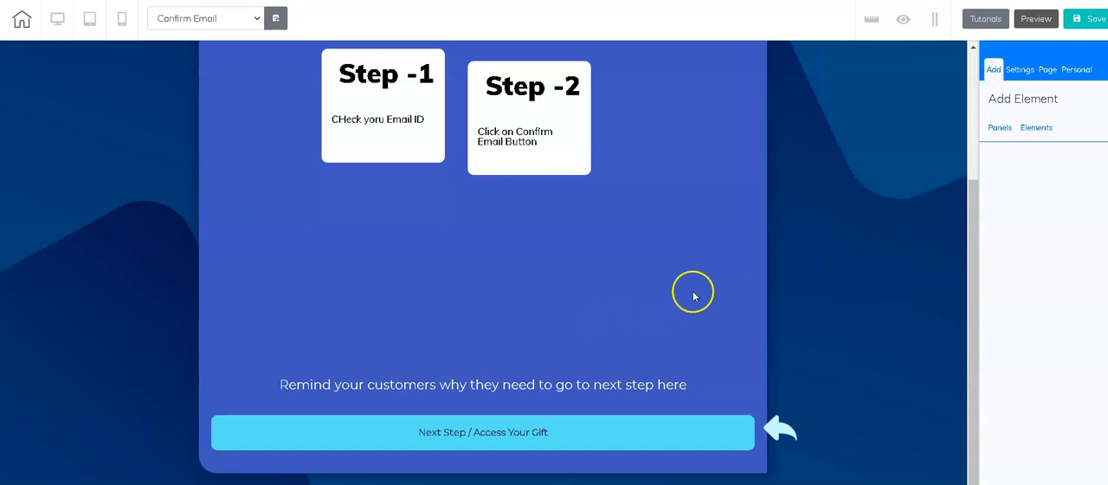
click(733, 260)
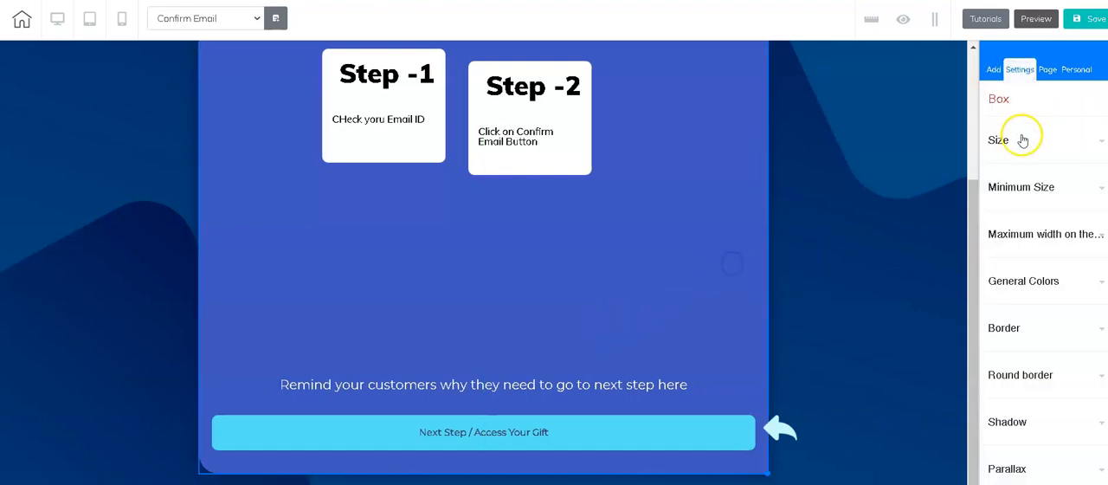
click(994, 69)
click(1043, 130)
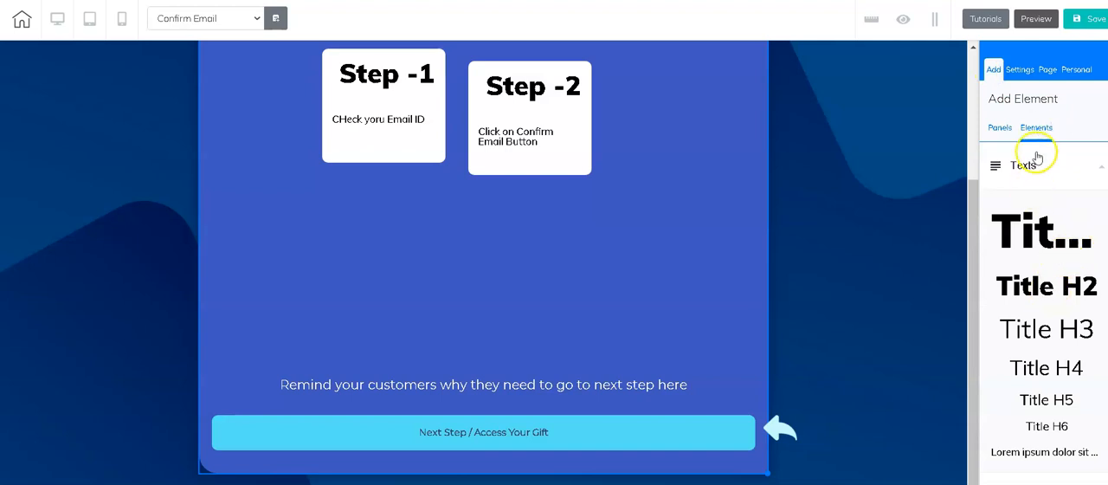
click(1094, 169)
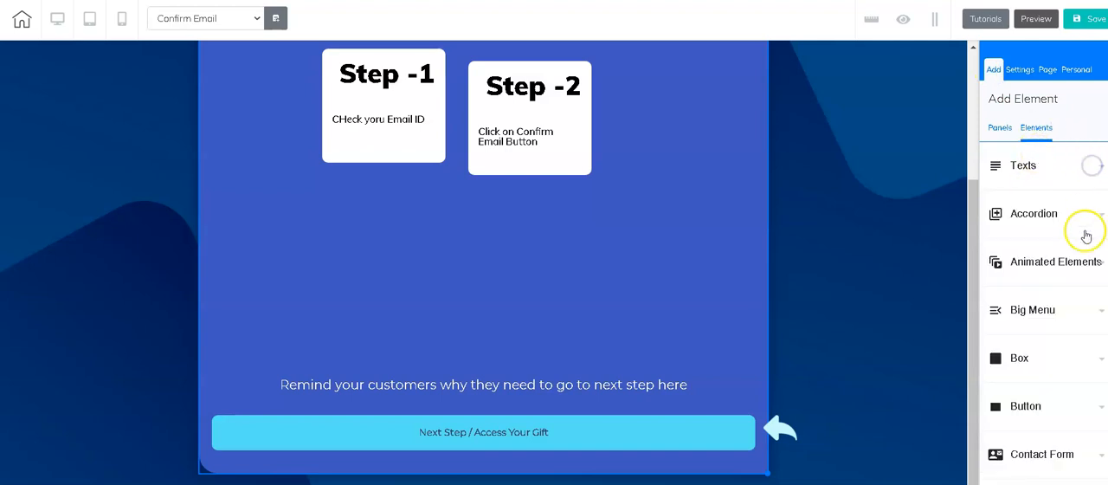
scroll(1083, 243, down, 1)
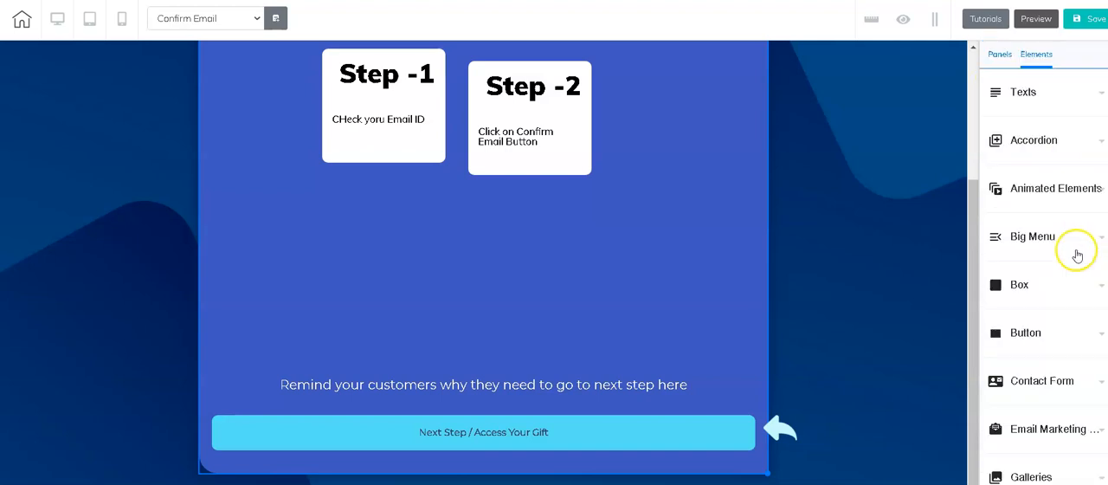
click(1057, 333)
drag(1048, 190, 394, 250)
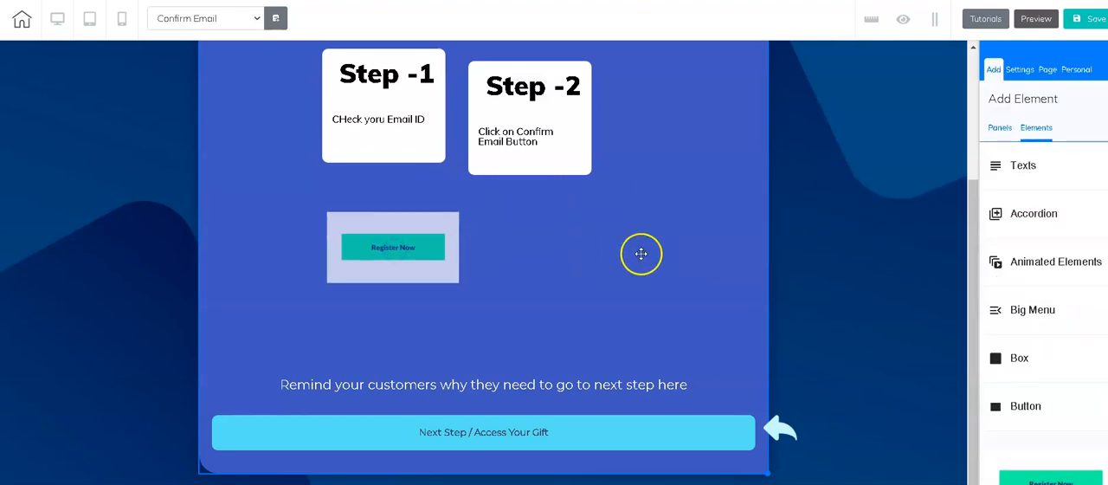
Step: Change the green button's headline to "Register Nowfhvbb"
click(414, 225)
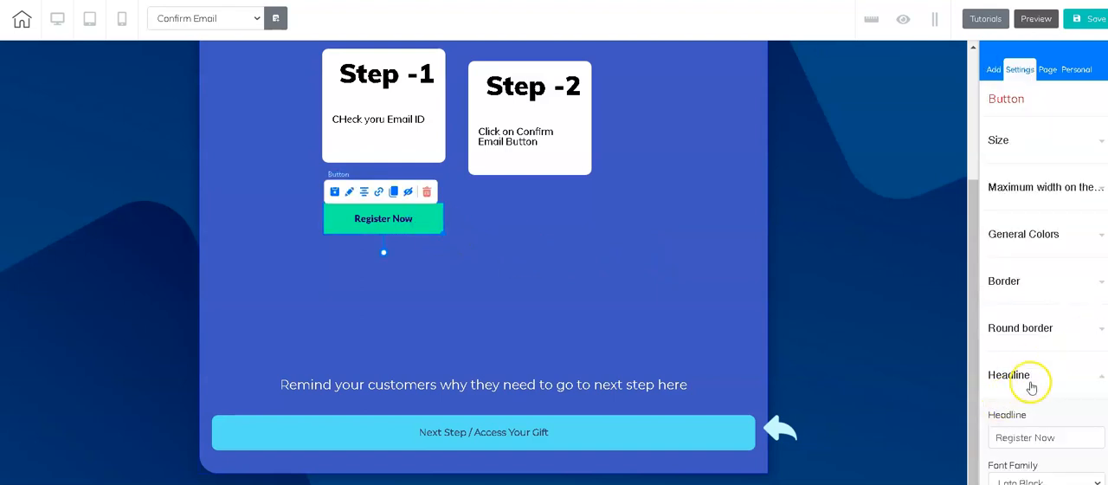
click(1071, 440)
text(fhvbb)
click(871, 297)
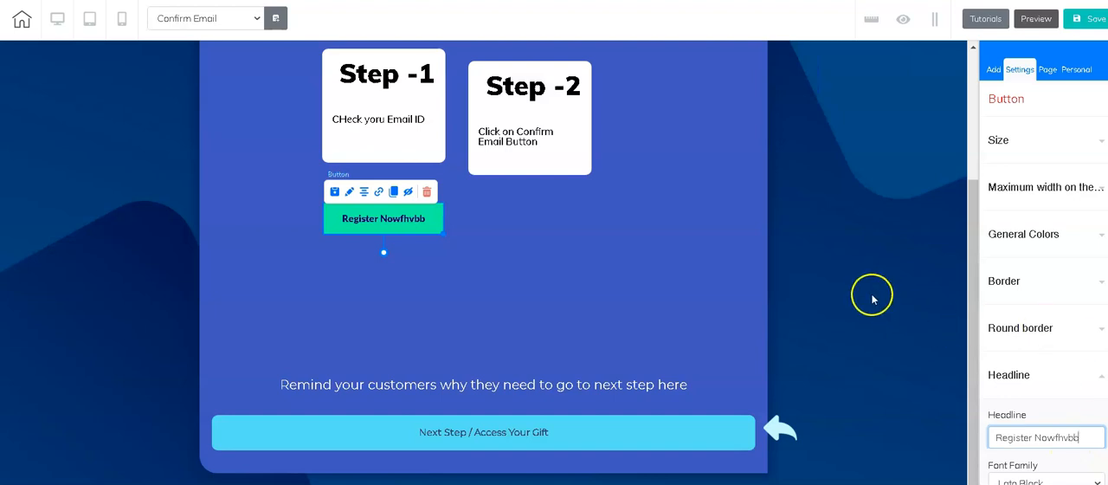
click(717, 296)
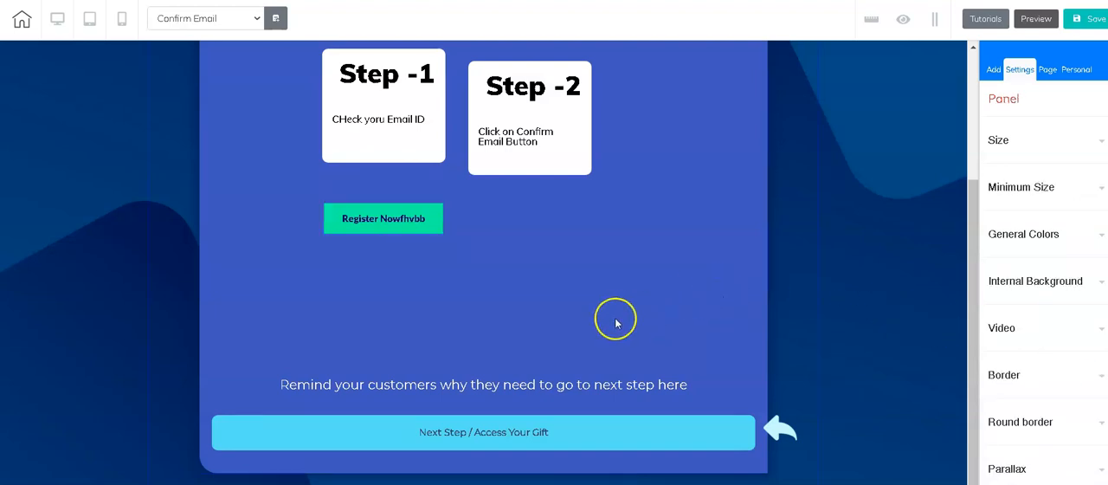
click(548, 433)
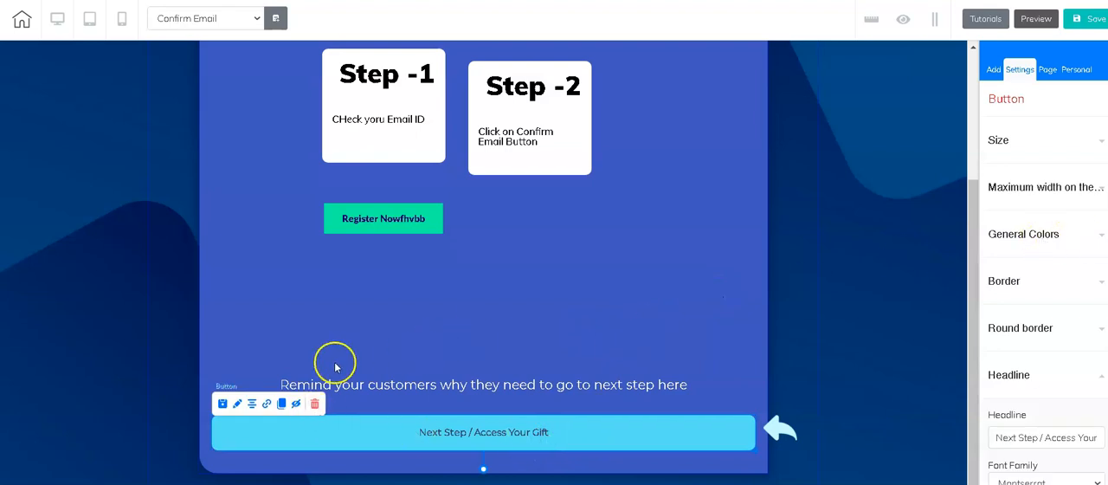
click(267, 405)
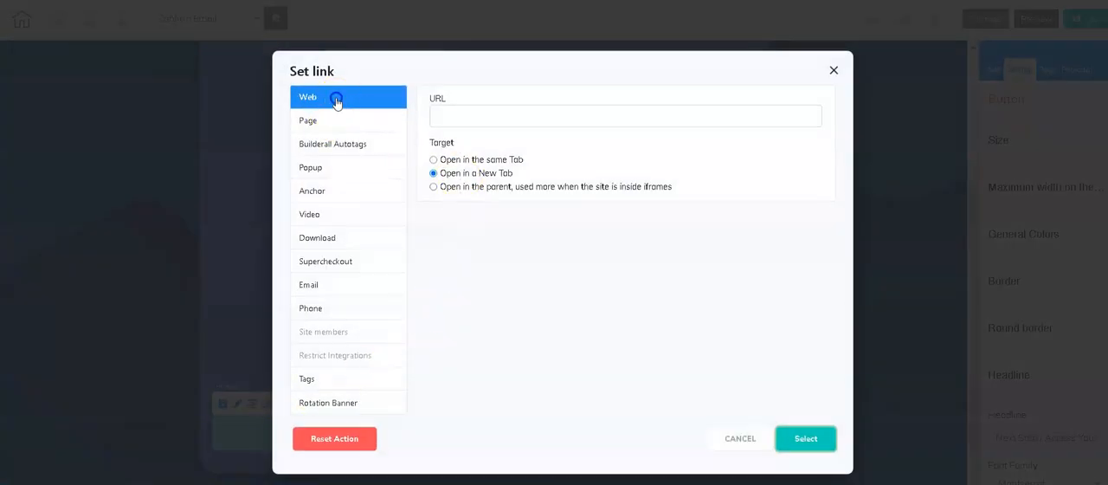
click(434, 161)
click(498, 113)
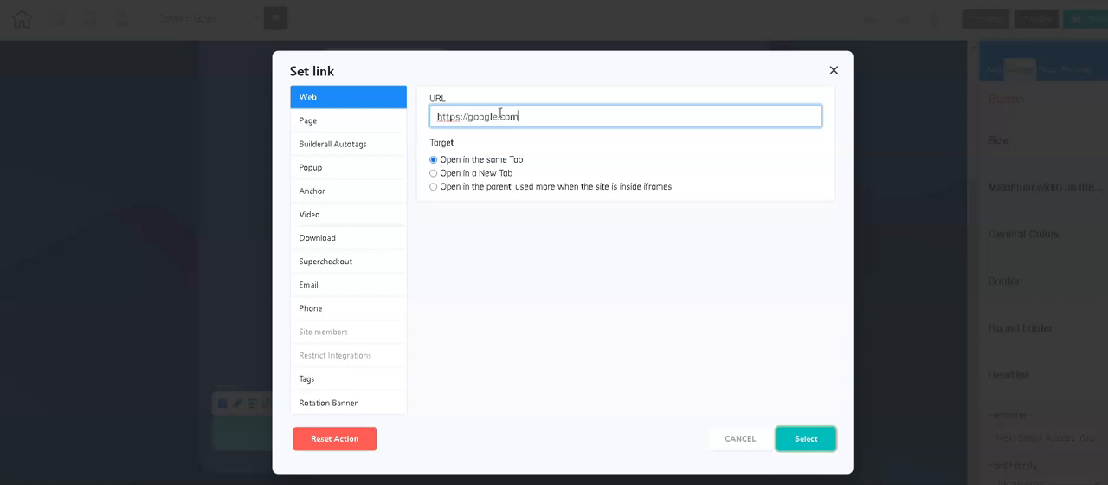
click(806, 439)
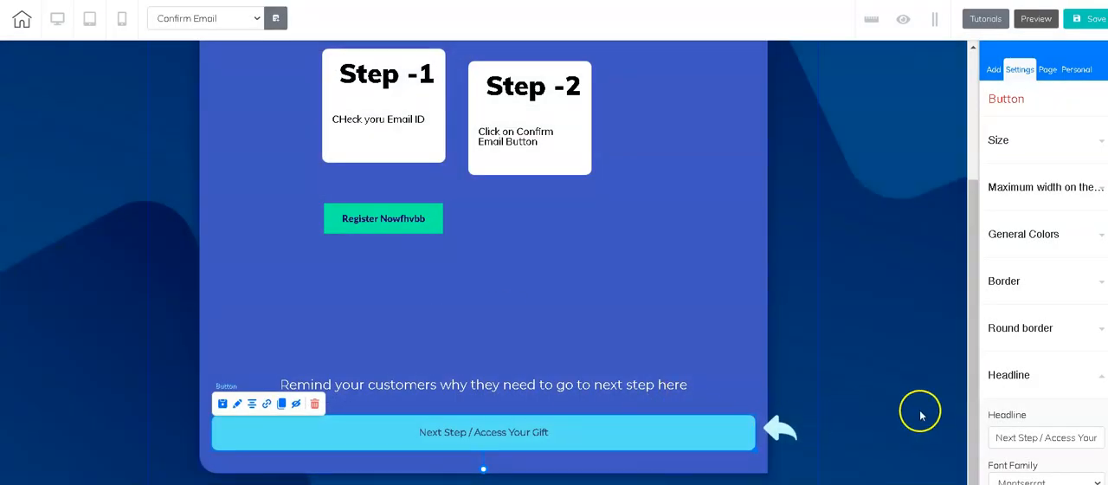
Step: Save the Confirm Email page and publish the site
click(1089, 19)
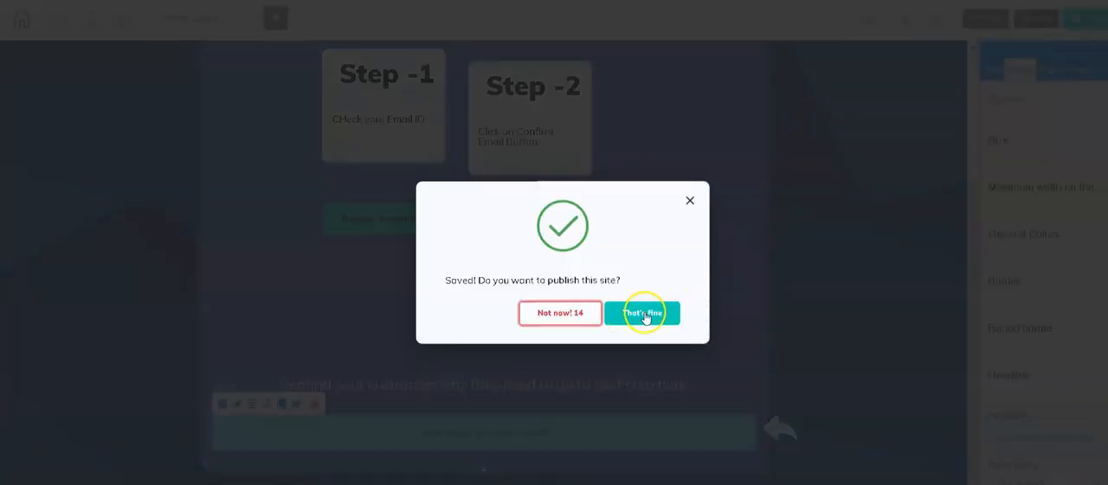
click(651, 319)
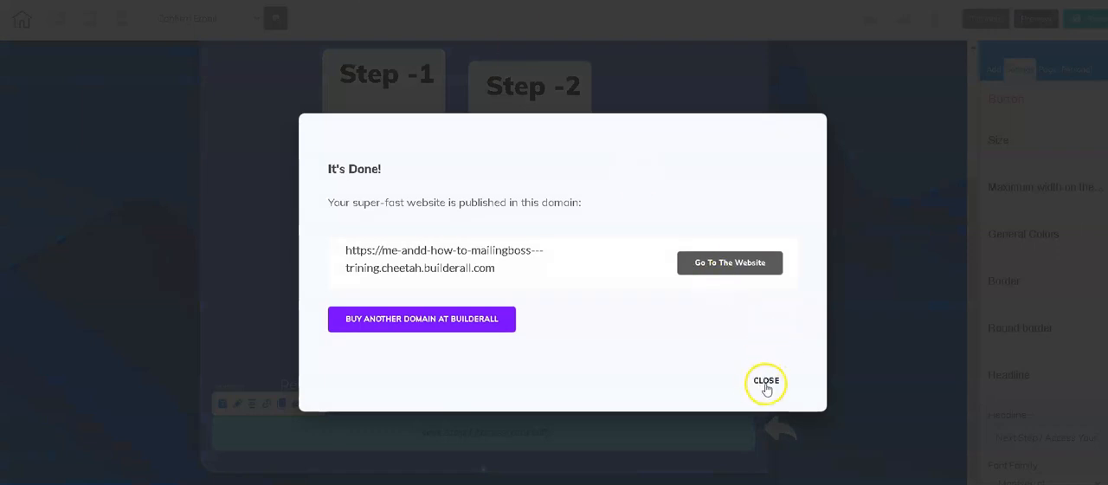
click(766, 382)
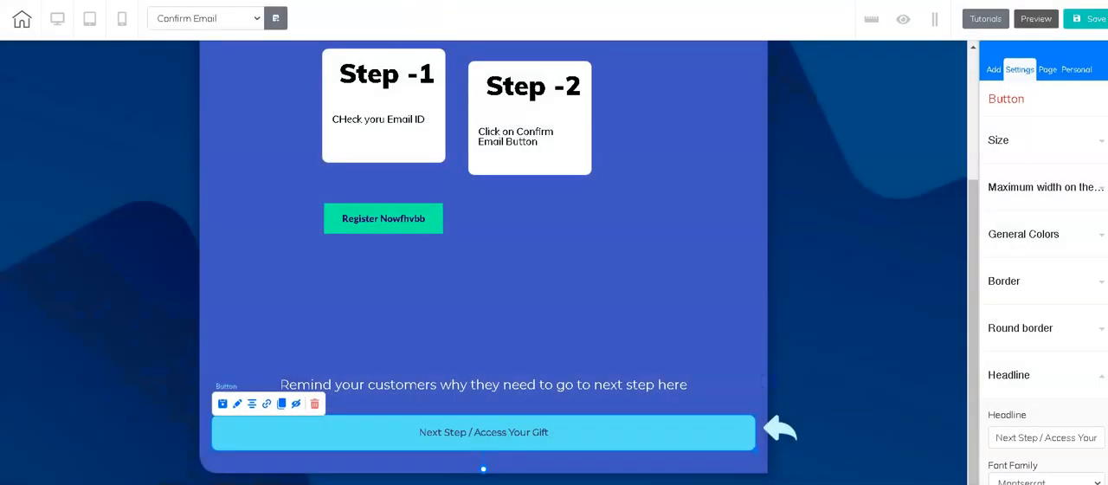
Step: From the site's page list, open the Home page for editing and visit the live Confirm Email page
click(468, 0)
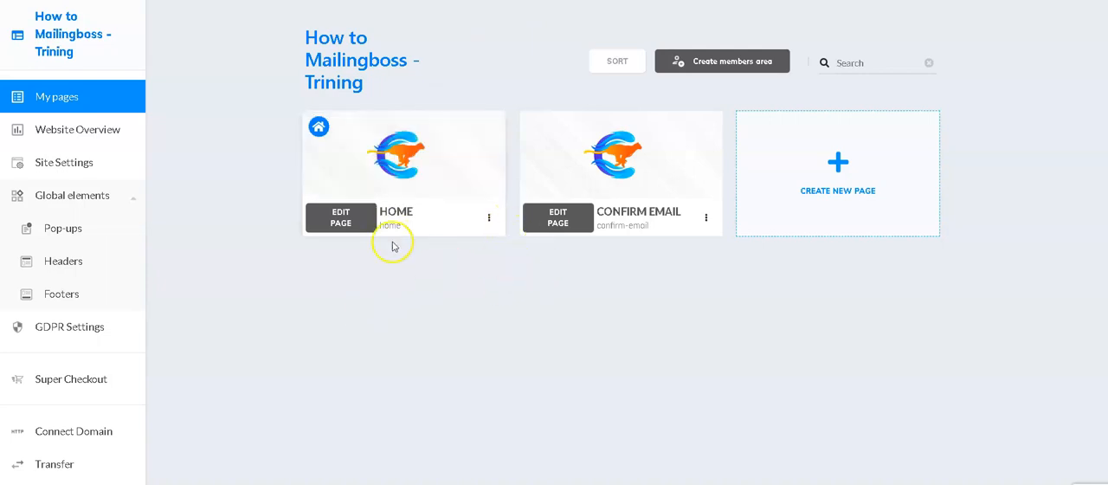
click(348, 221)
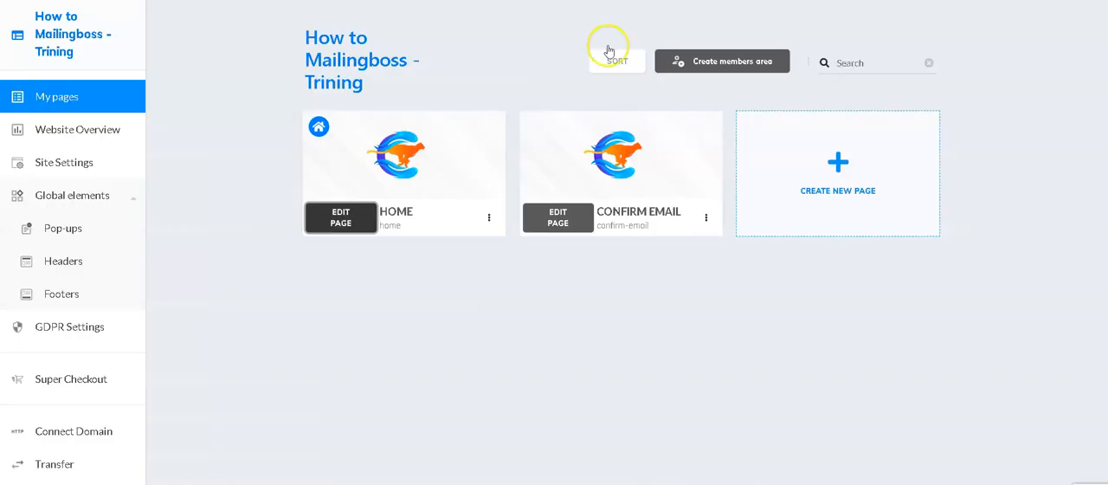
click(706, 218)
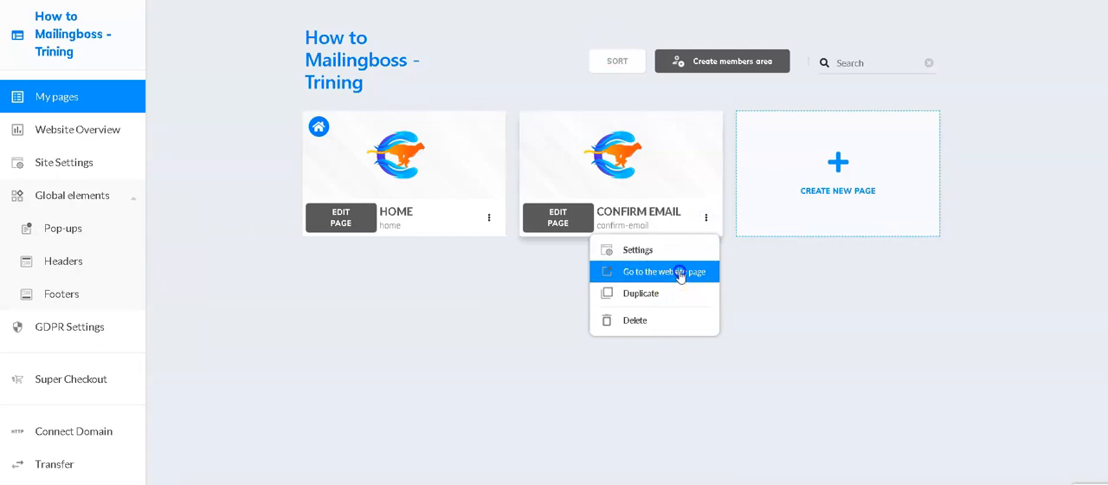
click(681, 273)
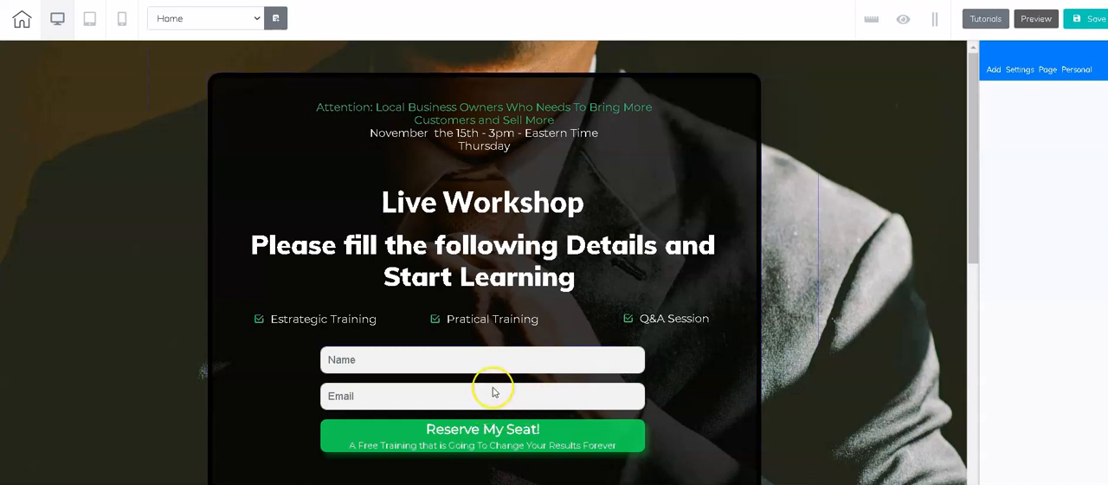
click(492, 394)
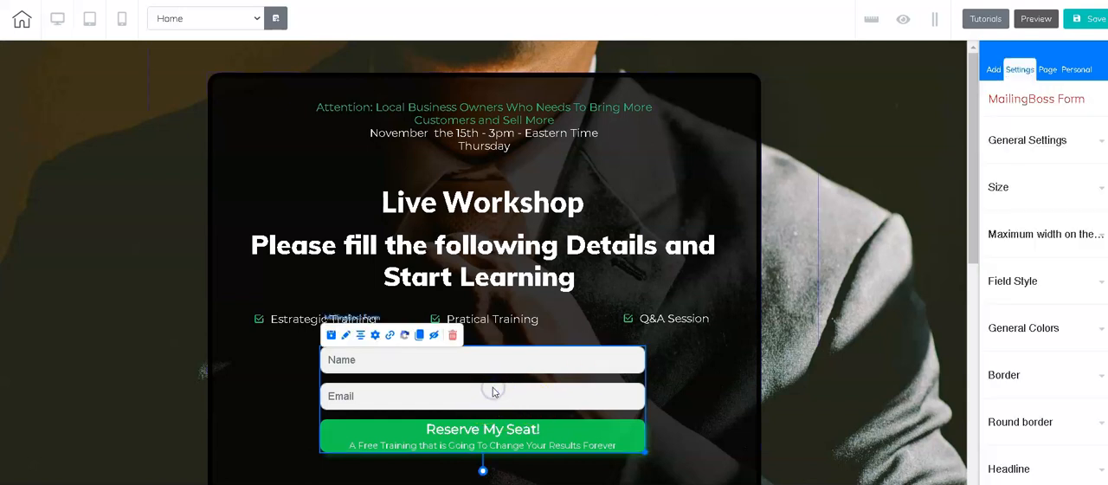
click(391, 343)
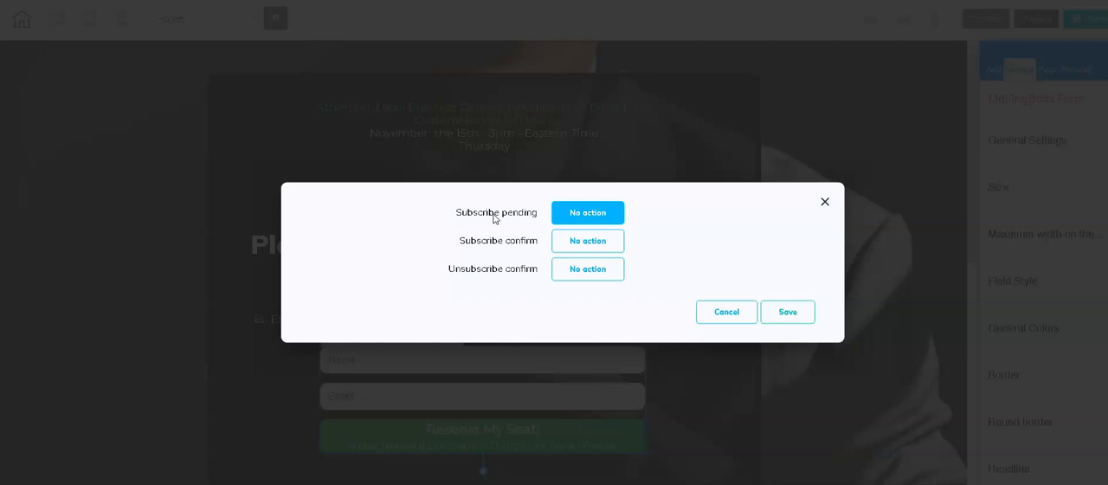
click(586, 213)
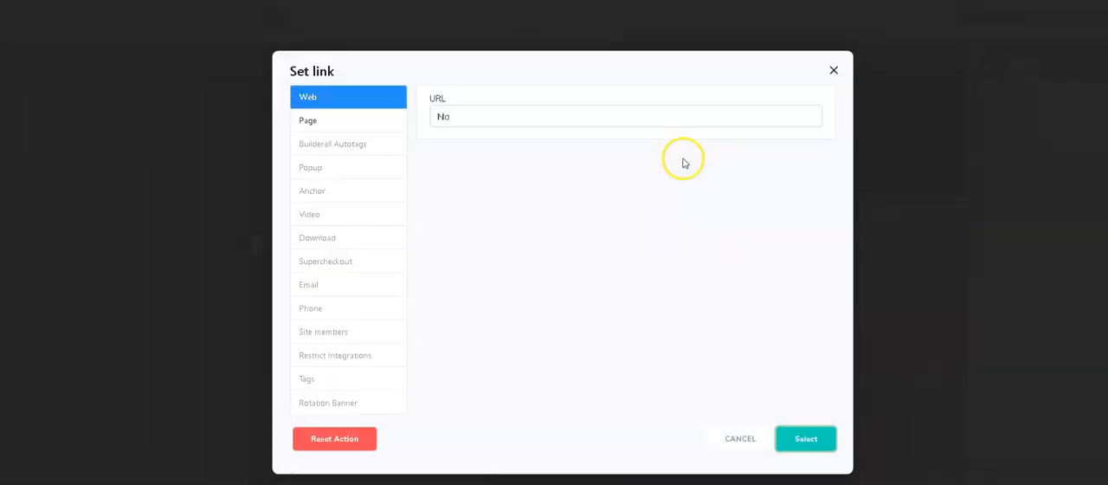
click(471, 117)
drag(471, 118, 426, 116)
text(https://me-andd-how-to-mailingboss---trining.cheetah.builderall.com/confirm-email)
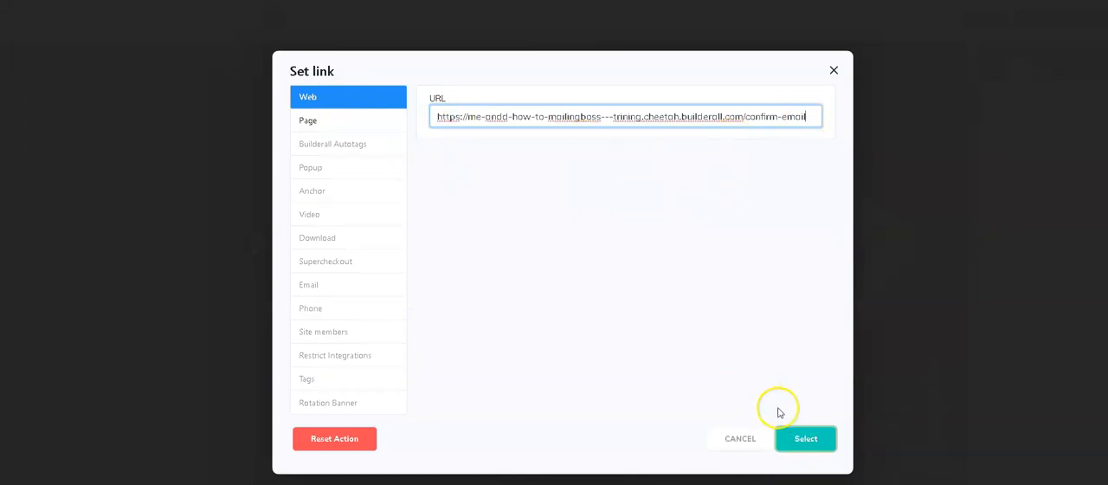
click(806, 440)
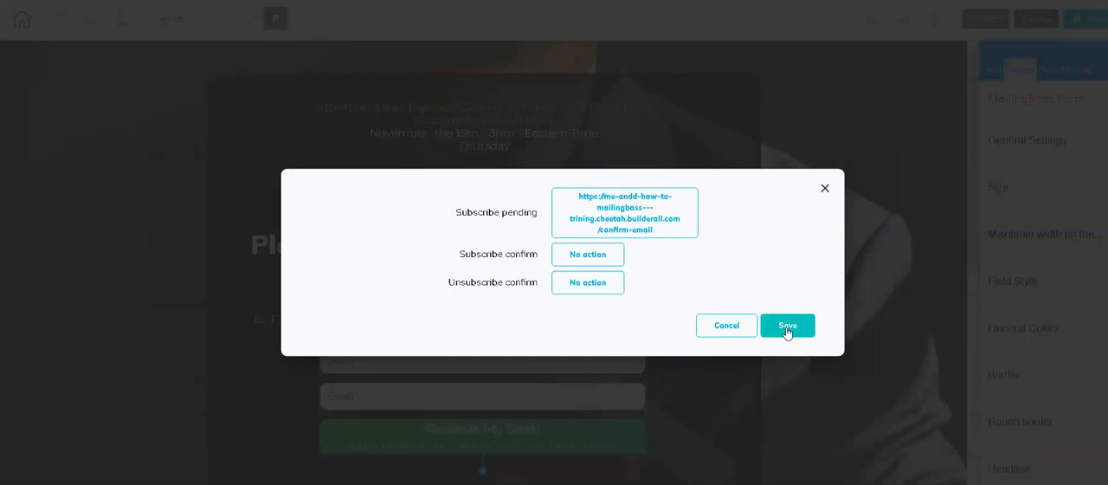
click(674, 216)
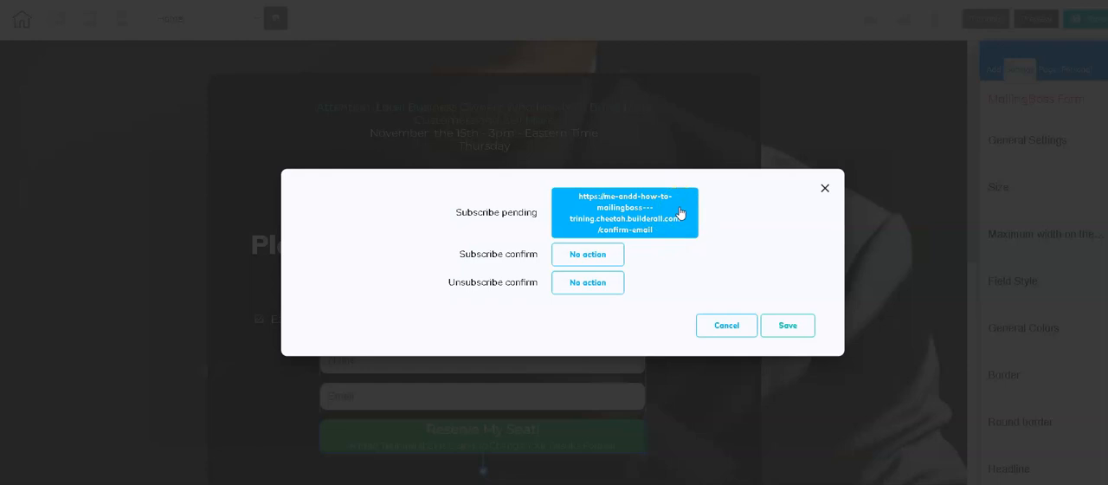
click(506, 243)
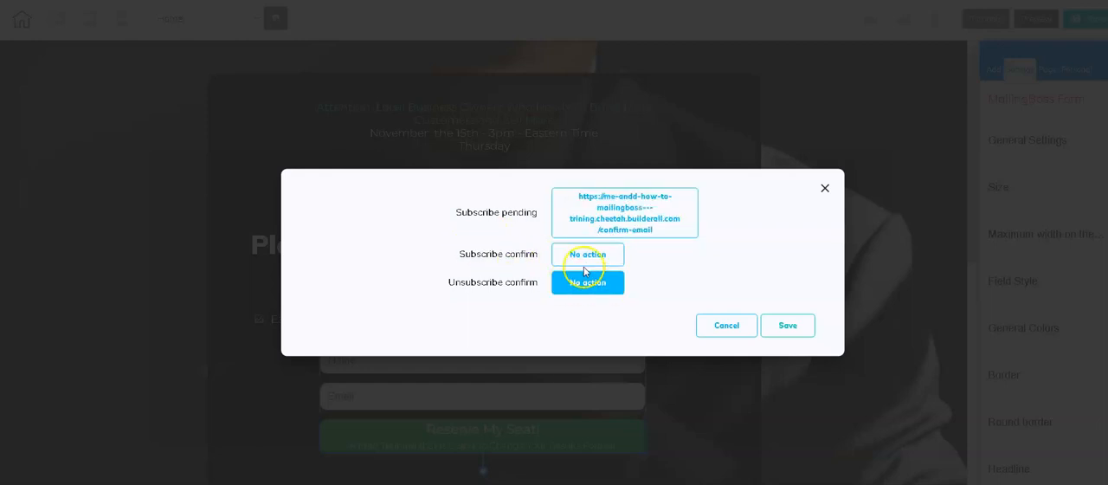
click(787, 326)
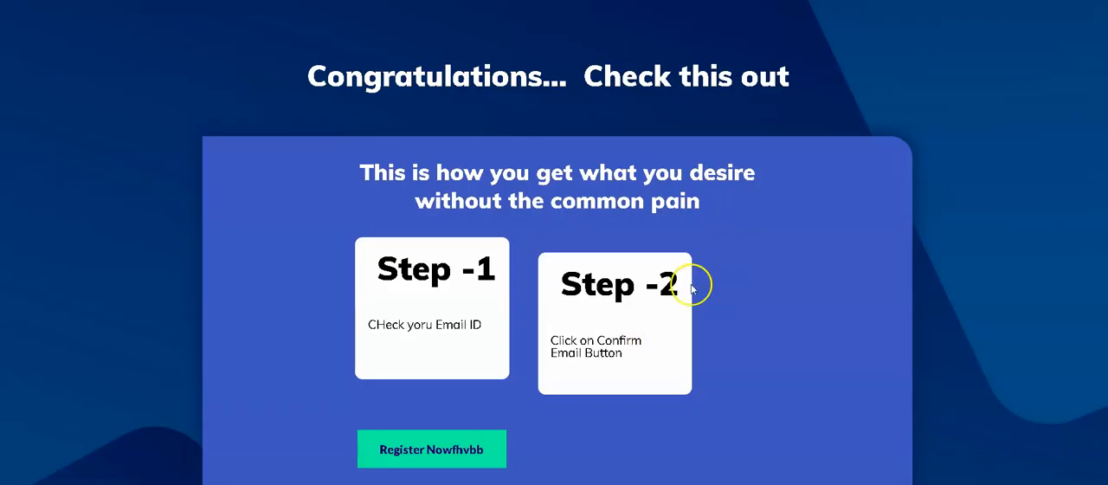
Step: Duplicate the Confirm Email page in the site's page list
scroll(522, 359, down, 3)
scroll(563, 403, down, 1)
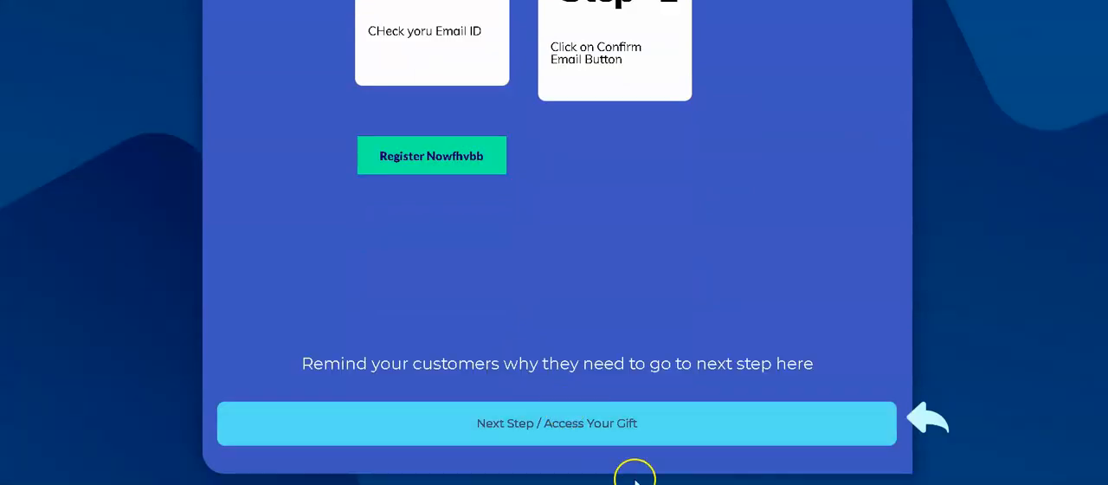
scroll(410, 126, up, 4)
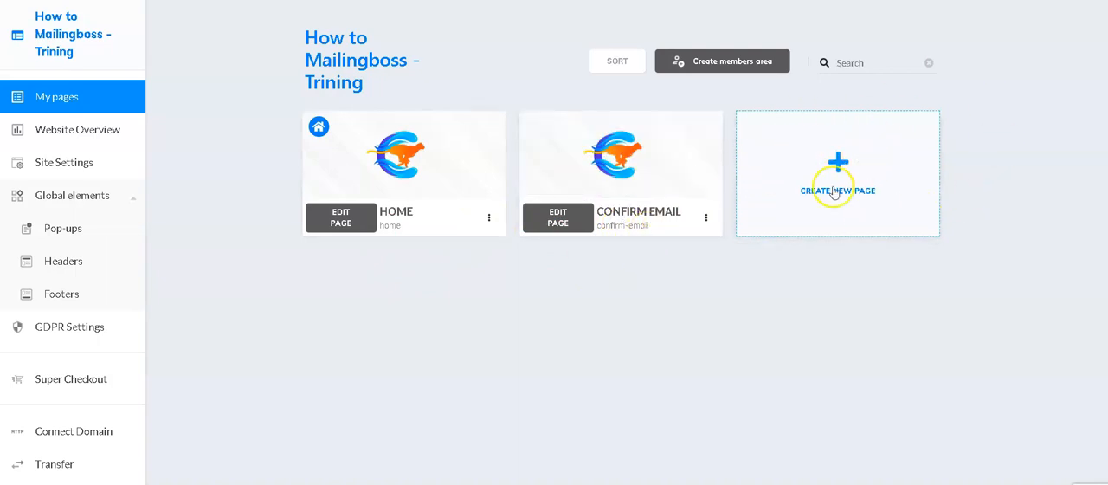
click(705, 217)
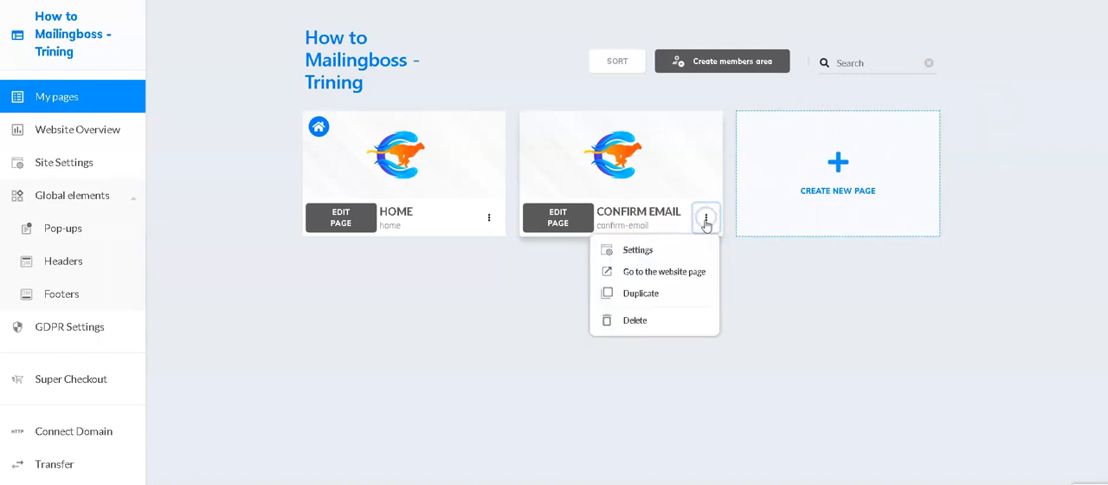
click(664, 293)
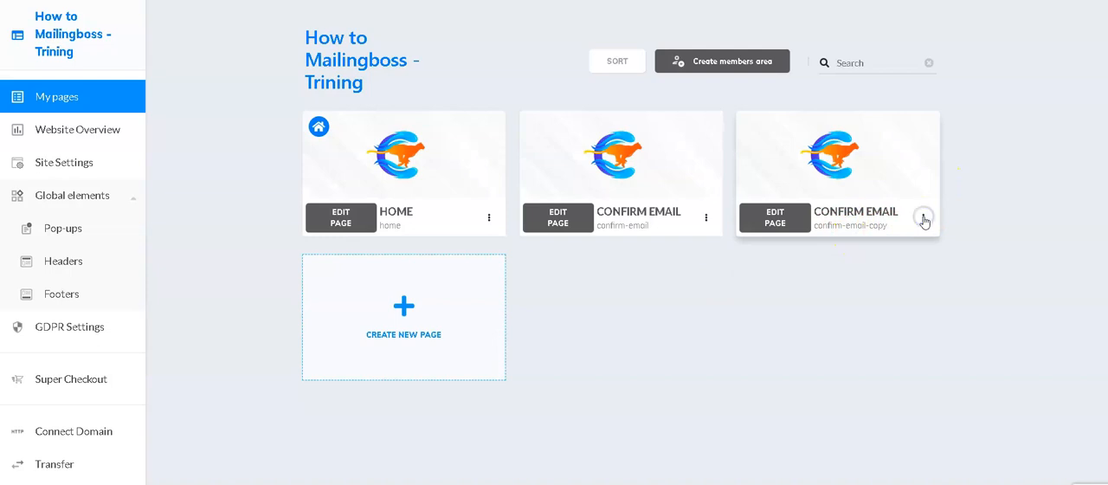
Step: In the duplicated Confirm Email page's settings, set the name to "Thank YOu" and the address URL to "thankyou"
click(924, 219)
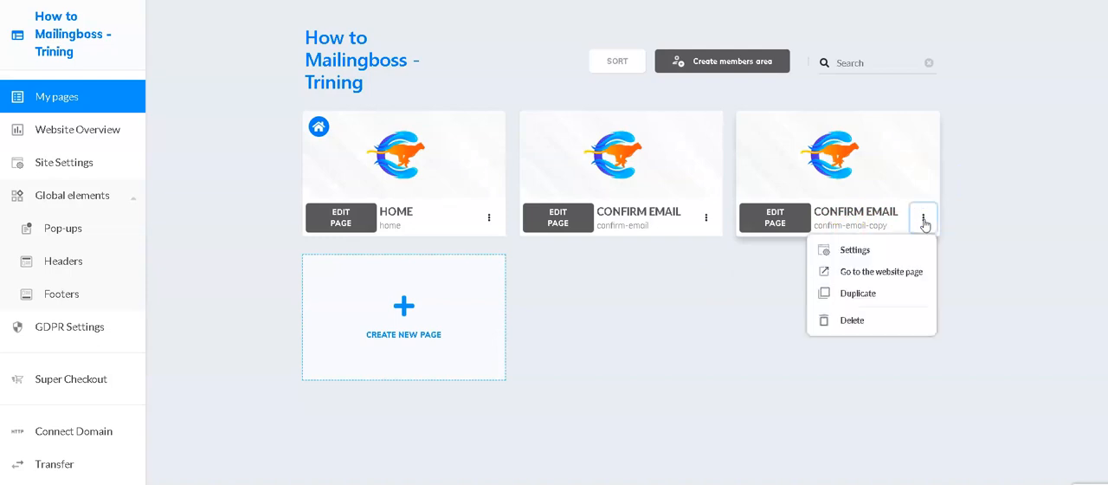
click(858, 251)
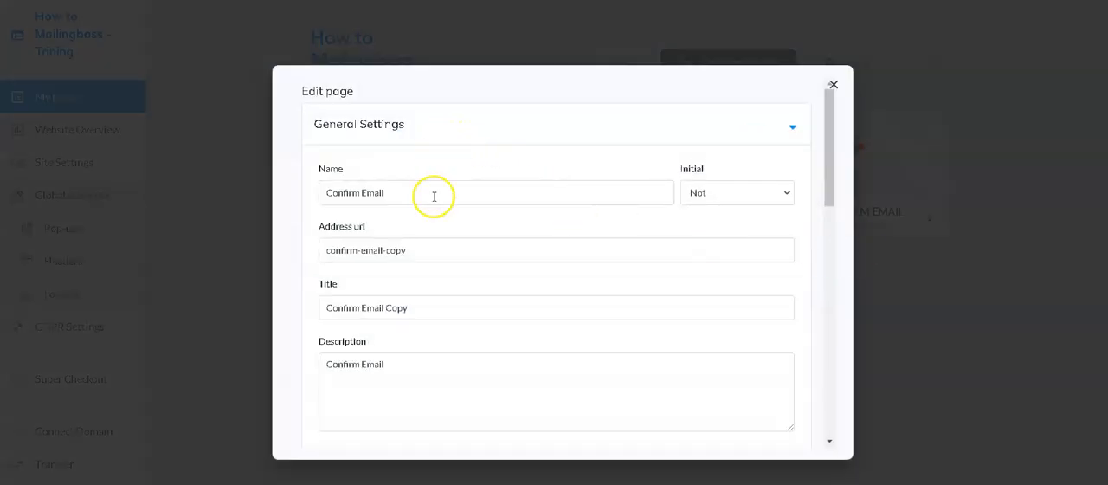
click(427, 192)
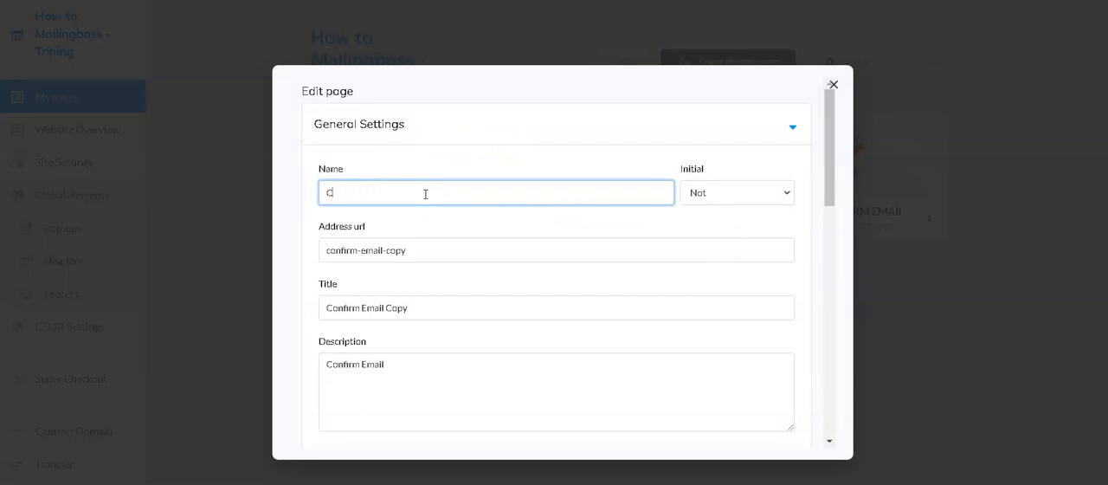
text(Thank YOu)
drag(423, 248, 310, 245)
text(yo)
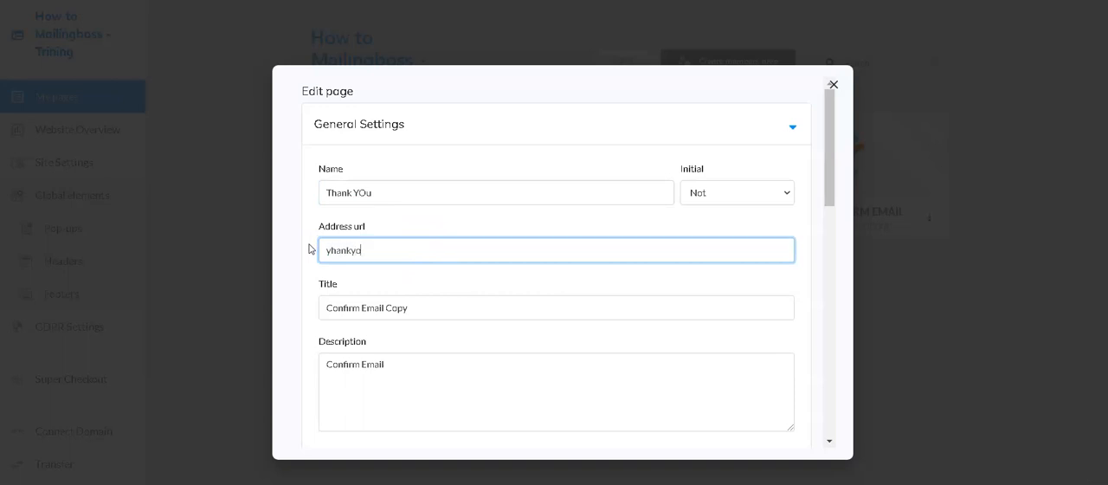
key(ctrl+a)
key(BackSpace)
text(thankyou)
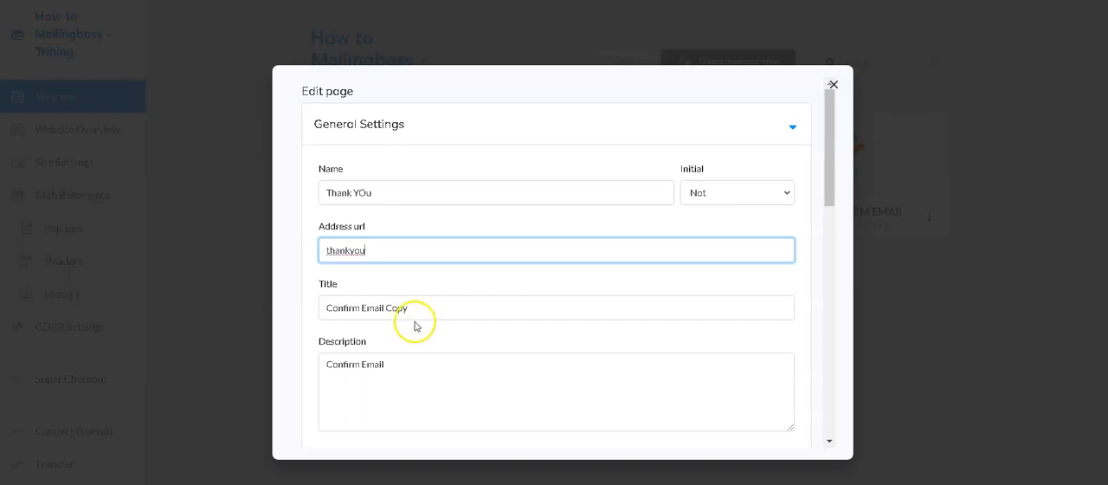
Step: Set the page title to "Thank you" and the description to "THank you", and save the page settings
drag(425, 307, 322, 304)
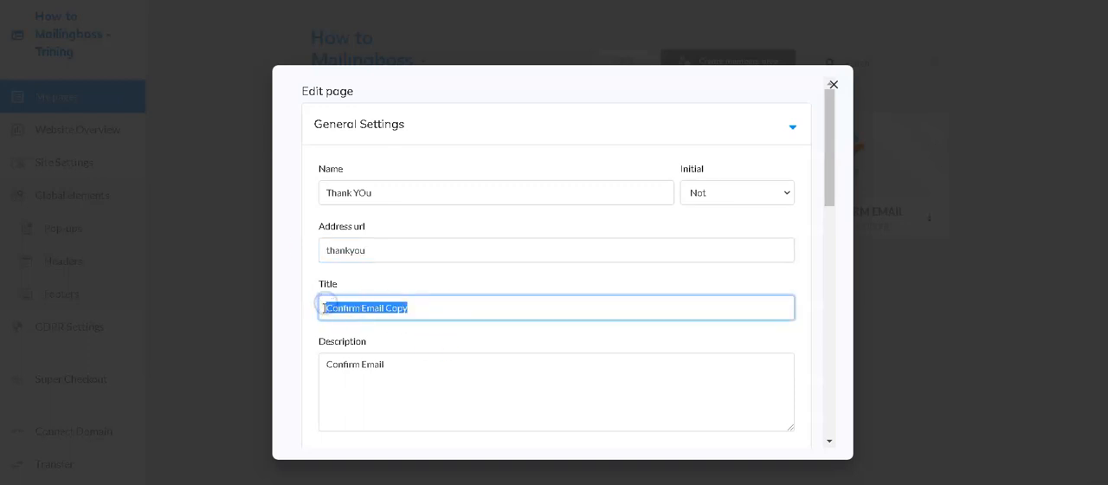
text(Thank you)
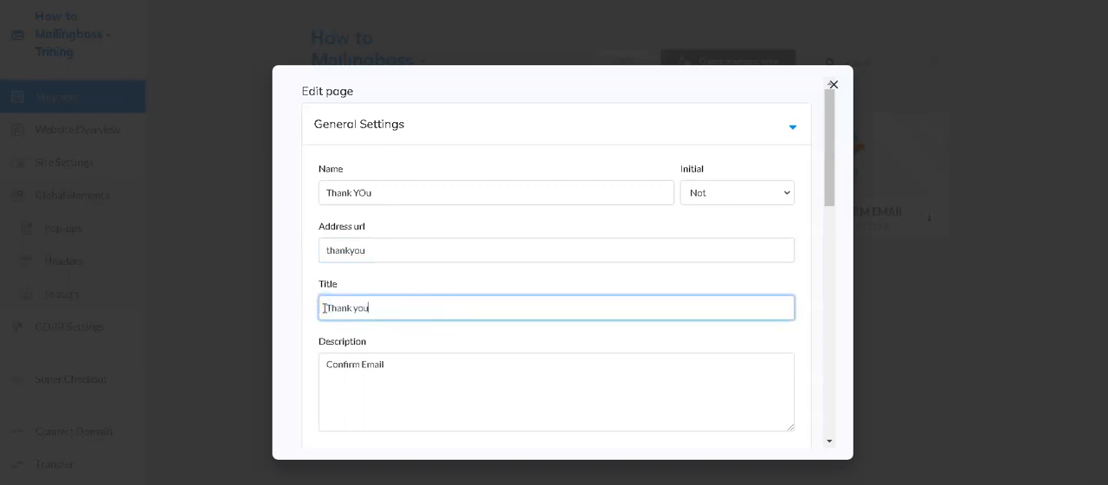
drag(384, 365, 318, 372)
text(THank you)
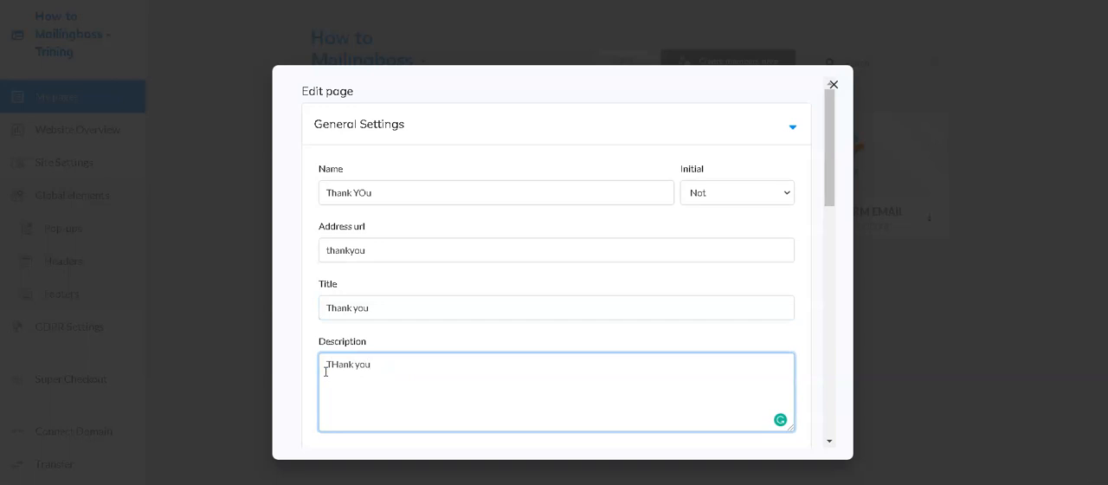
scroll(792, 237, down, 10)
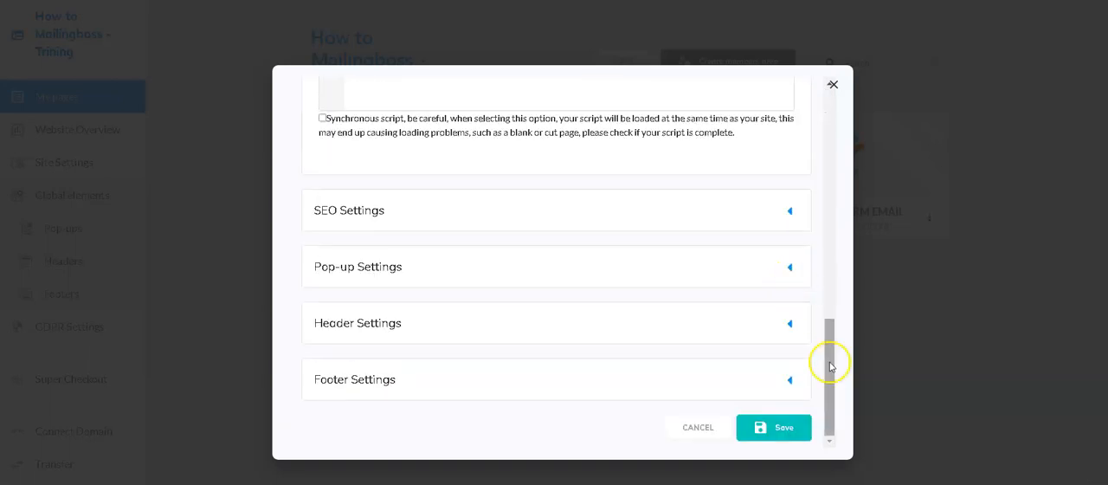
click(784, 427)
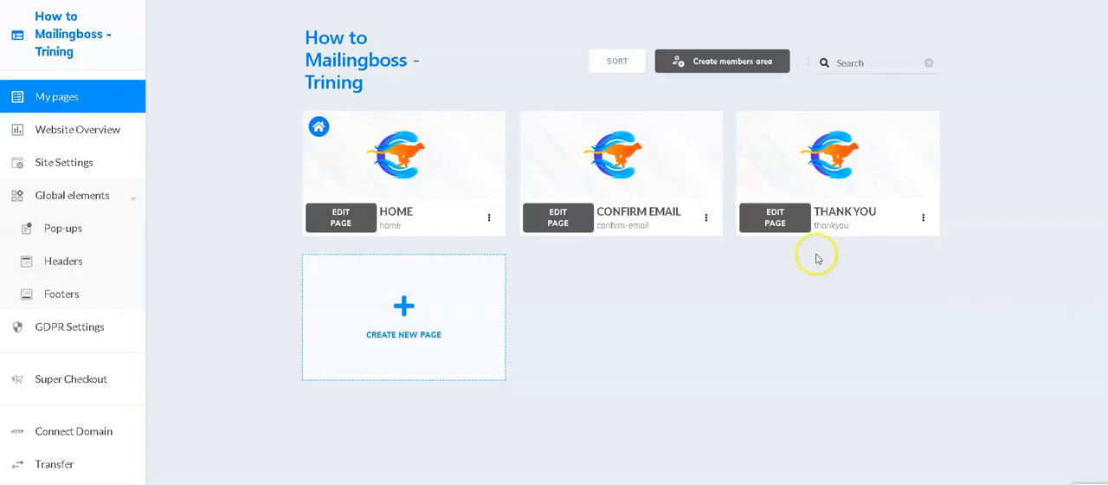
Step: Open the Thank YOu page for editing
click(776, 224)
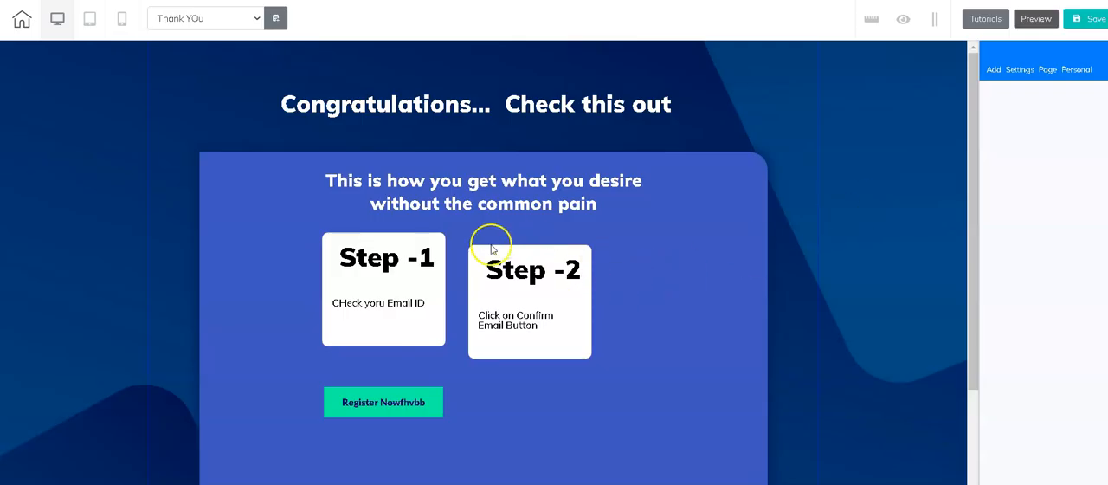
scroll(468, 182, down, 1)
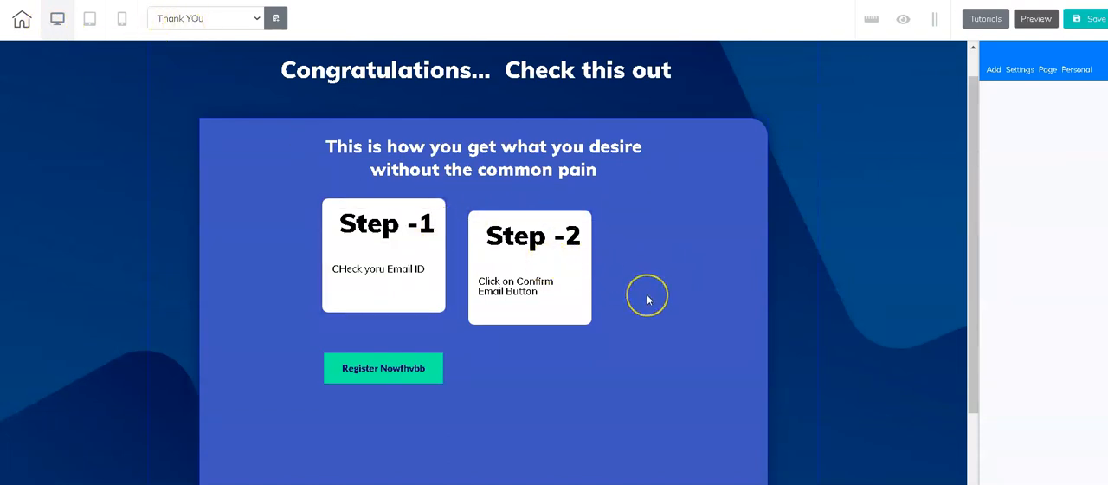
click(476, 74)
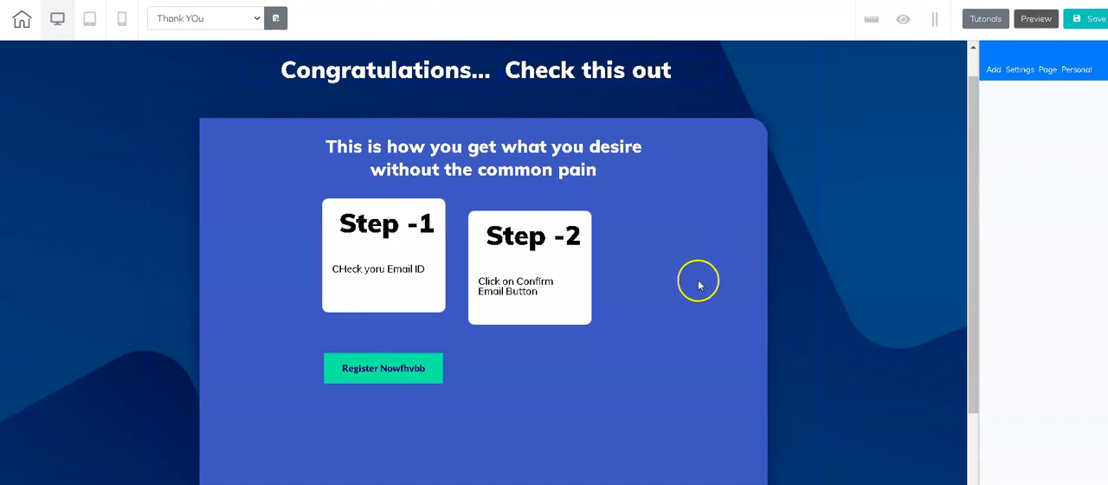
click(876, 225)
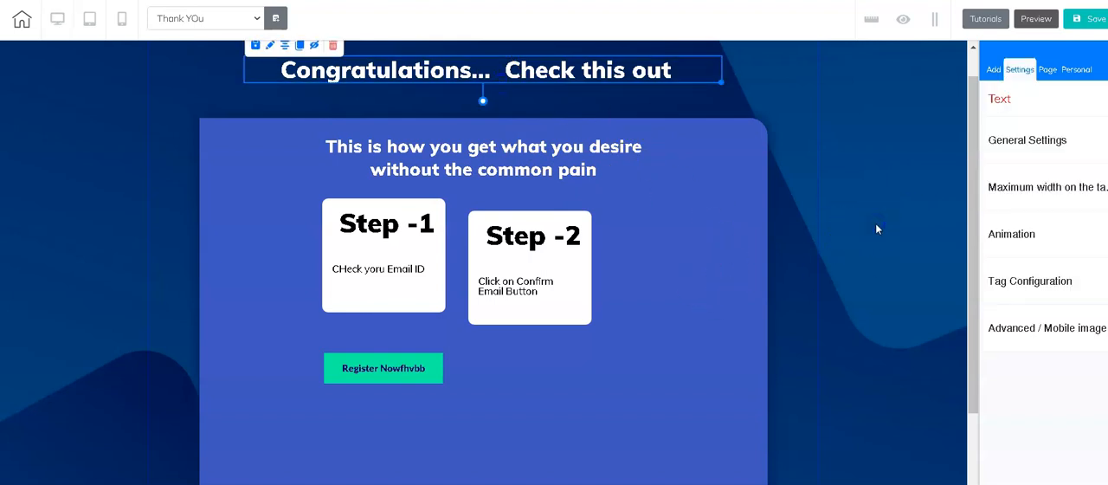
scroll(543, 179, down, 2)
scroll(669, 206, up, 2)
click(817, 266)
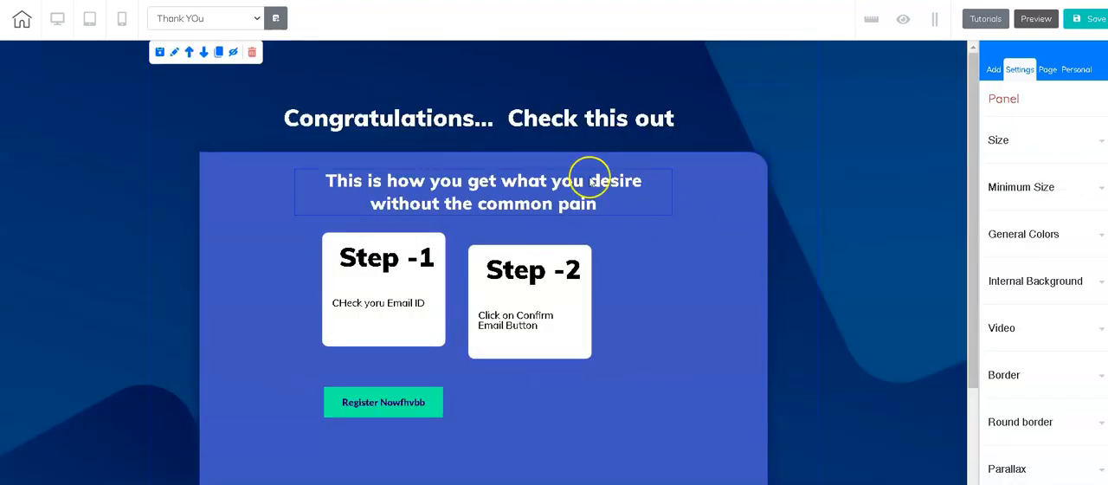
Step: Replace the "Congratulations... Check this out" headline text with "Thank You"
click(494, 122)
click(493, 119)
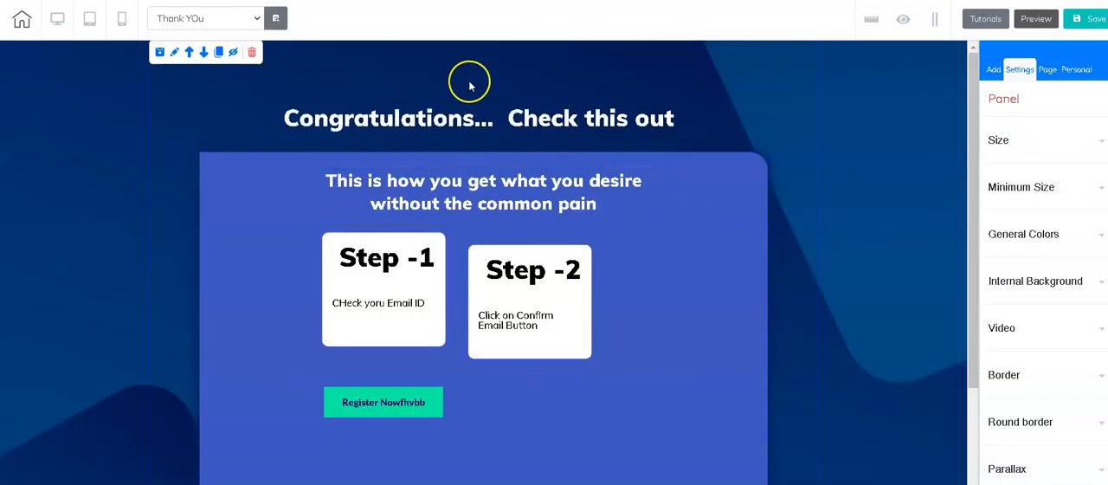
click(459, 124)
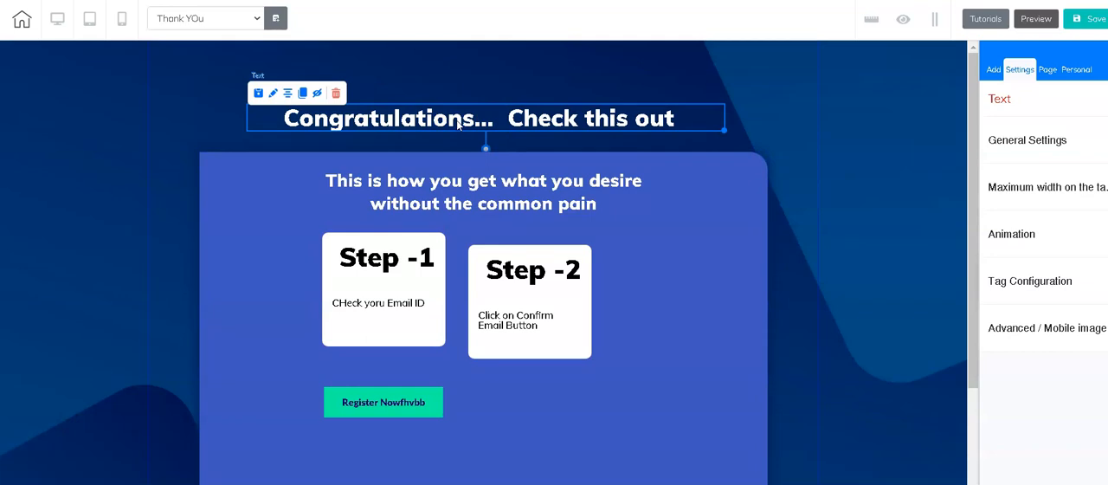
click(459, 123)
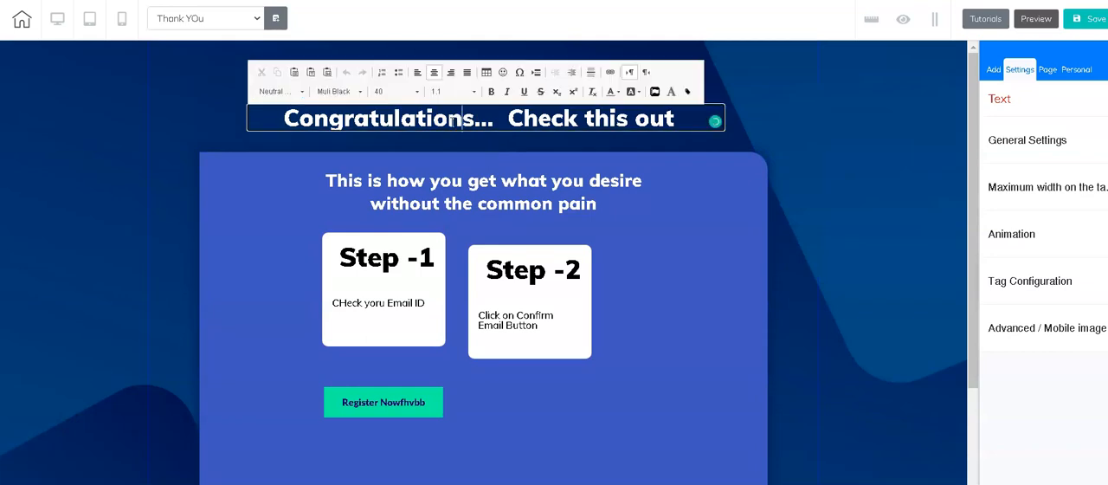
triple_click(451, 123)
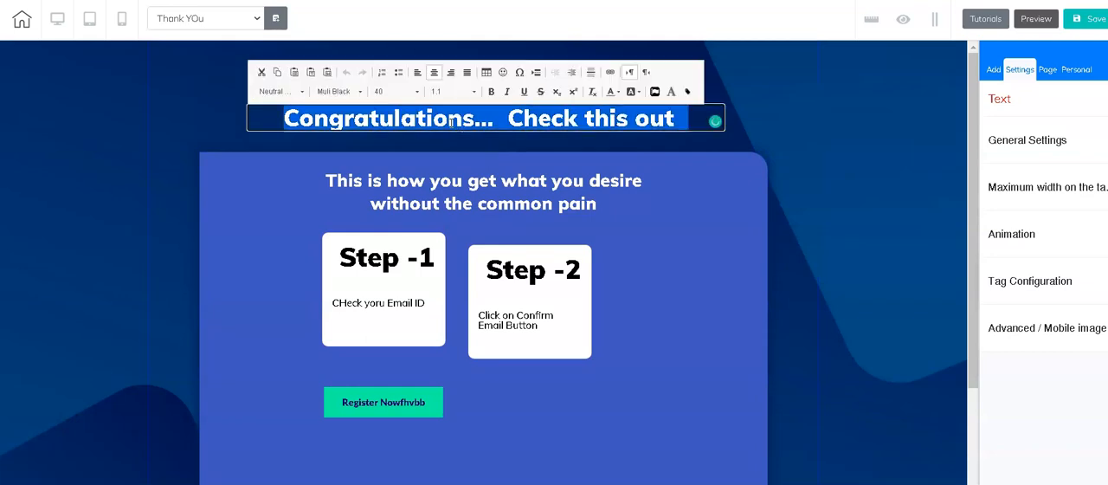
text(Thank You)
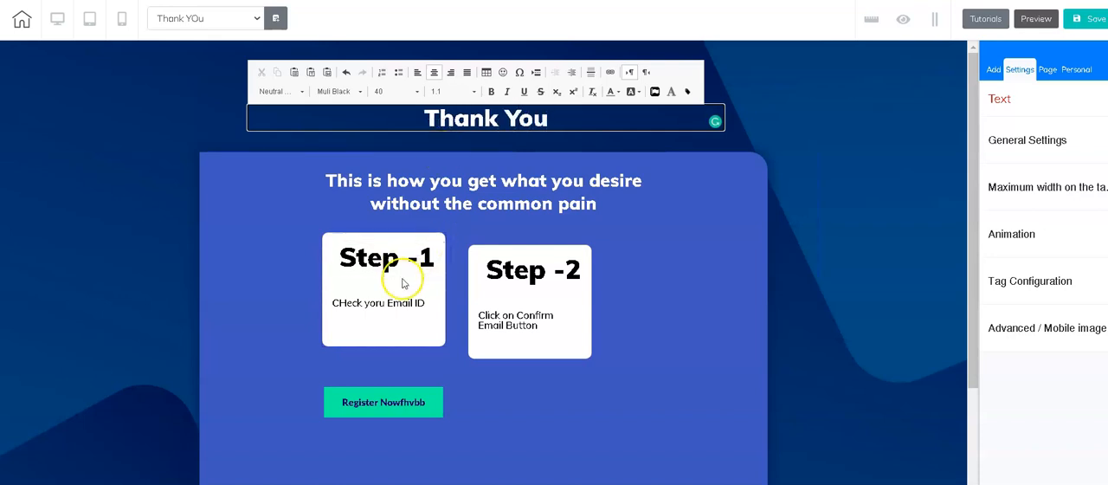
Step: Delete the Step -1 and Step -2 boxes from the Thank YOu page
click(420, 340)
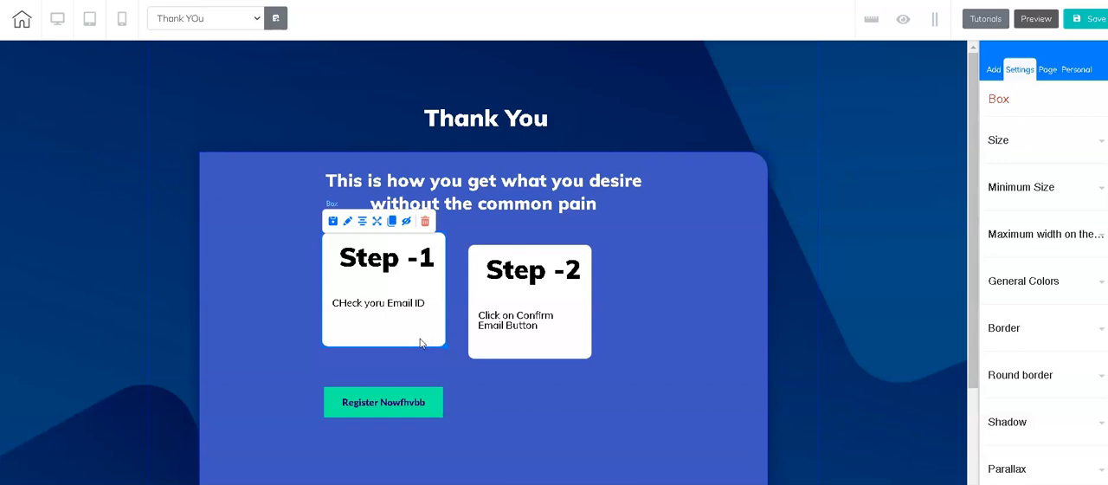
click(425, 222)
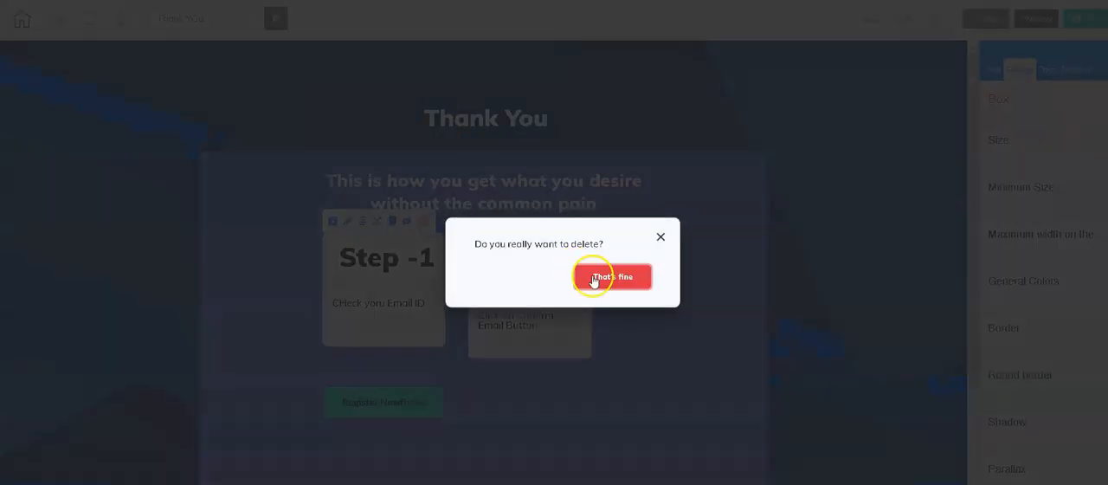
click(608, 274)
click(572, 349)
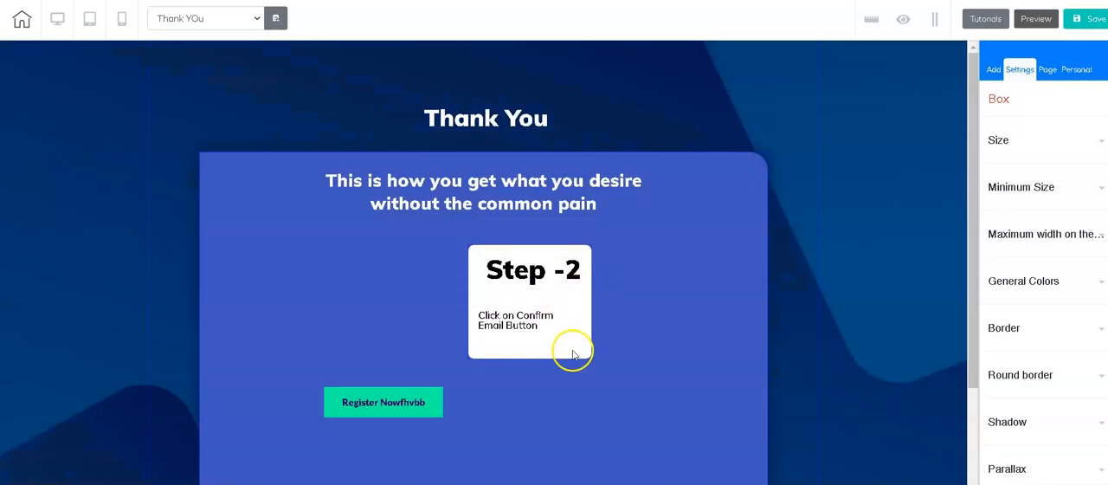
click(571, 235)
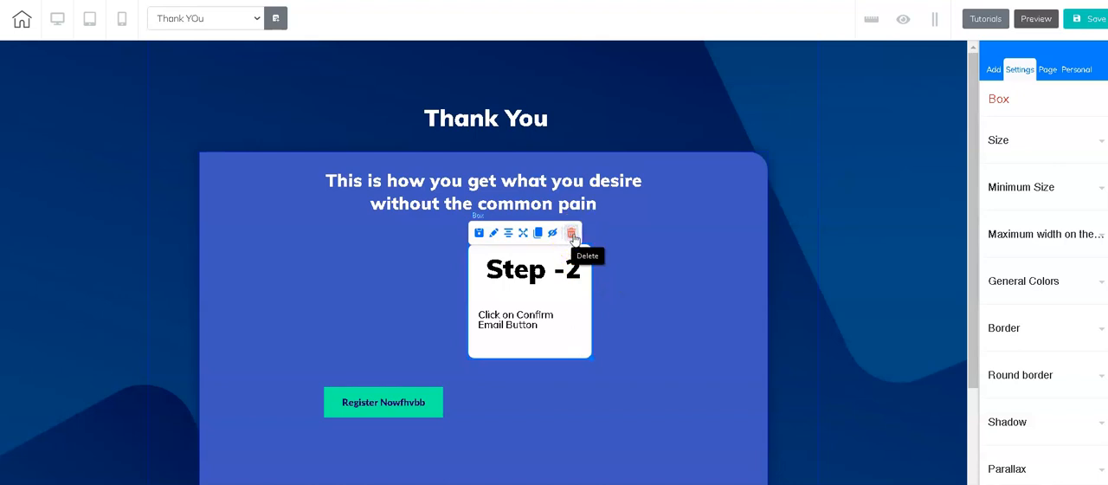
click(702, 294)
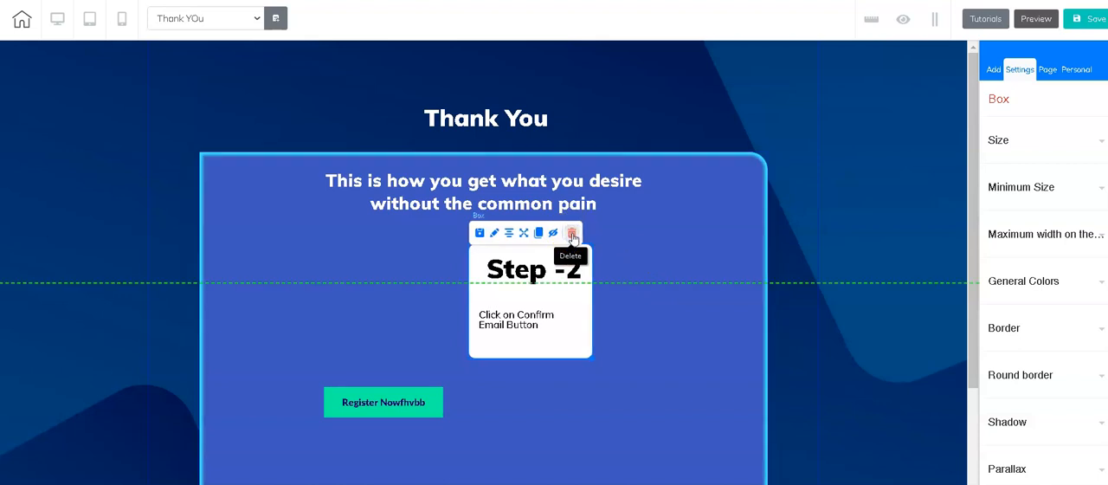
click(572, 235)
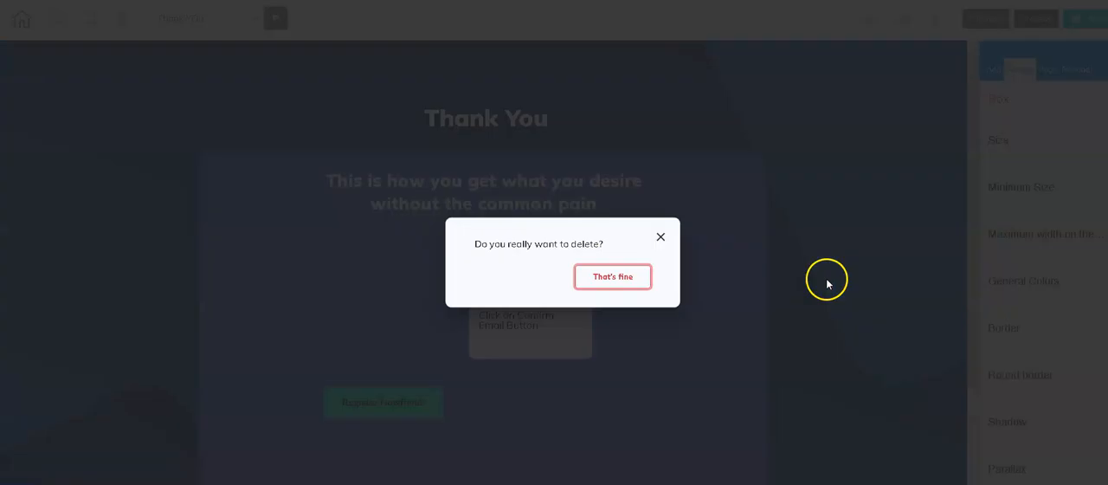
click(631, 285)
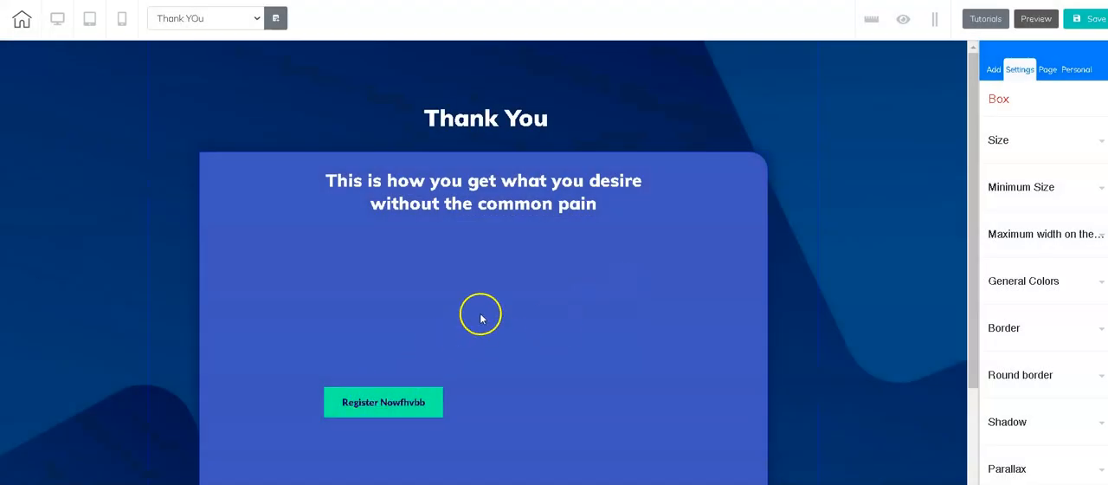
Step: Delete the green "Register Nowfhvbb" button from the Thank YOu page
scroll(468, 312, down, 2)
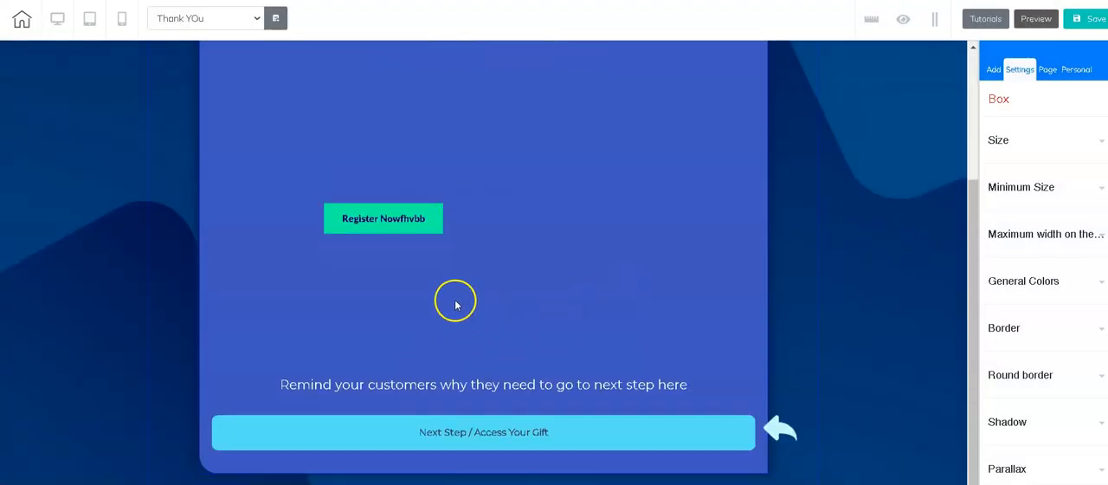
click(414, 220)
click(427, 191)
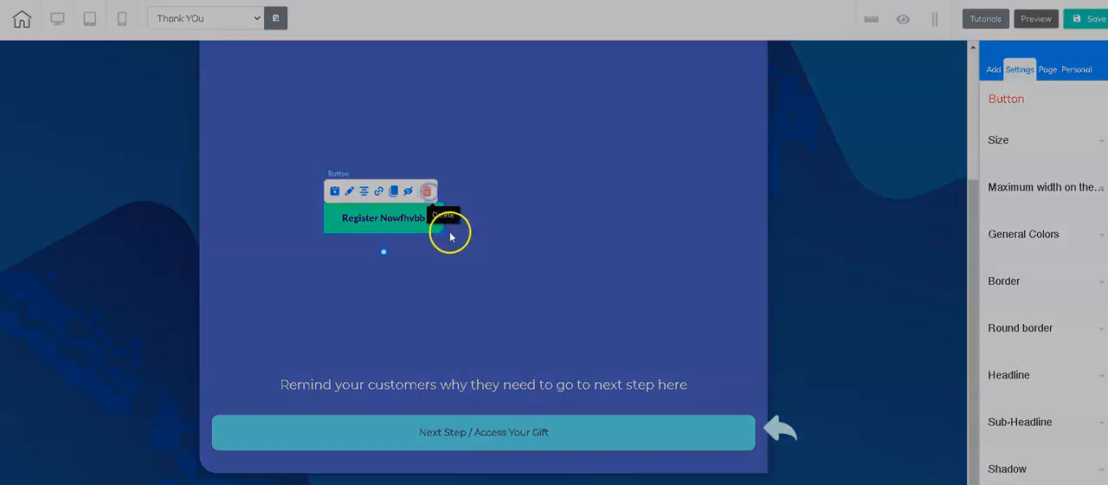
click(630, 279)
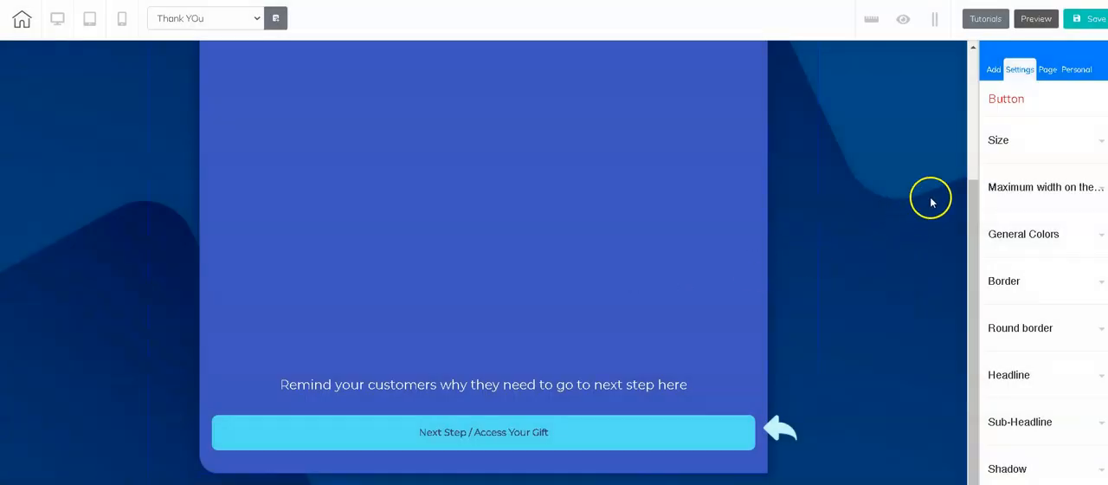
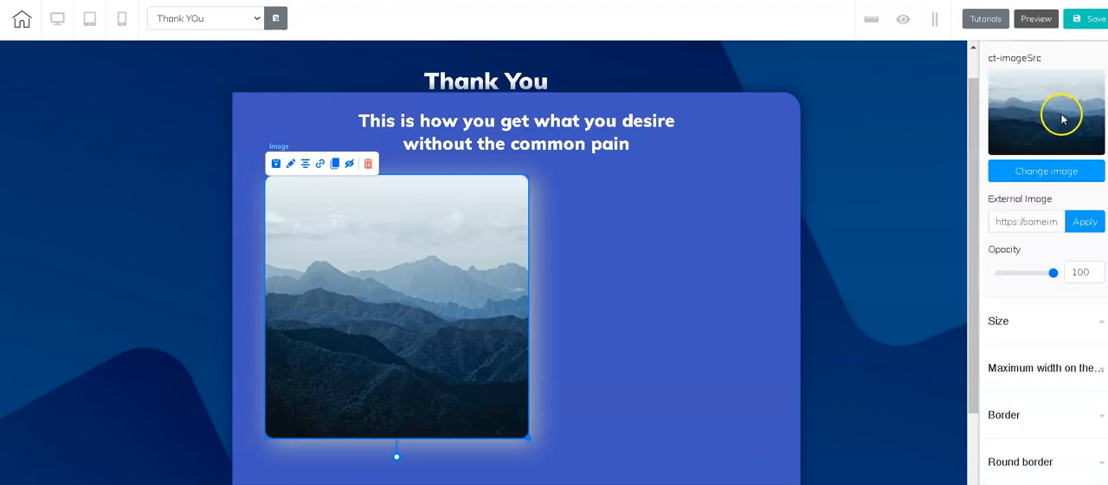
Step: Replace the mountain image on the Thank YOu page with Business_00005 from the stock Business images
click(1046, 174)
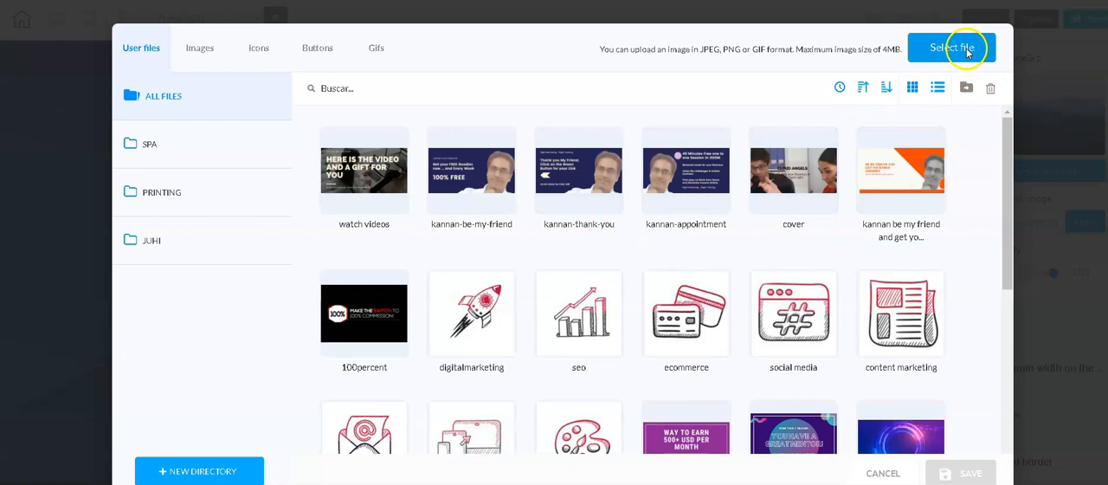
scroll(732, 274, down, 1)
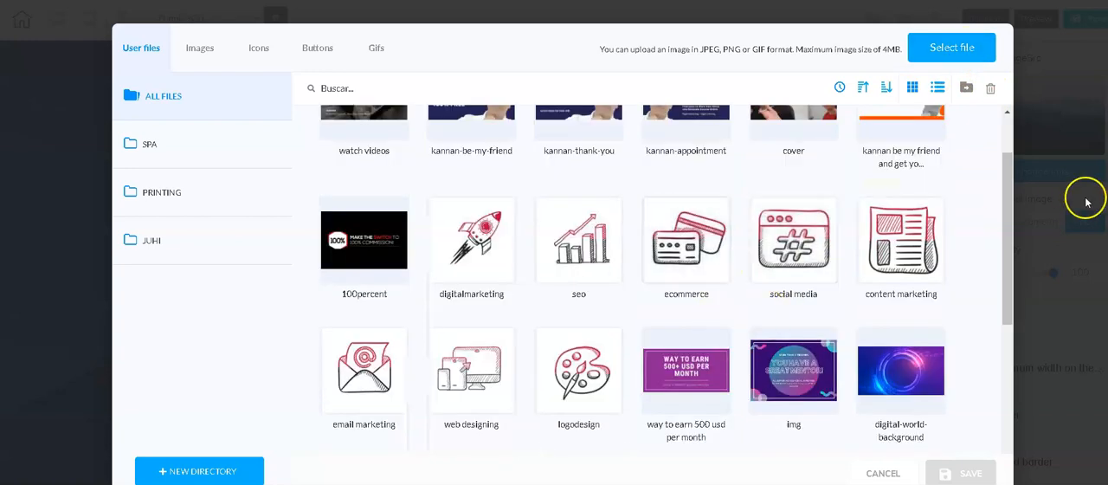
scroll(536, 295, up, 1)
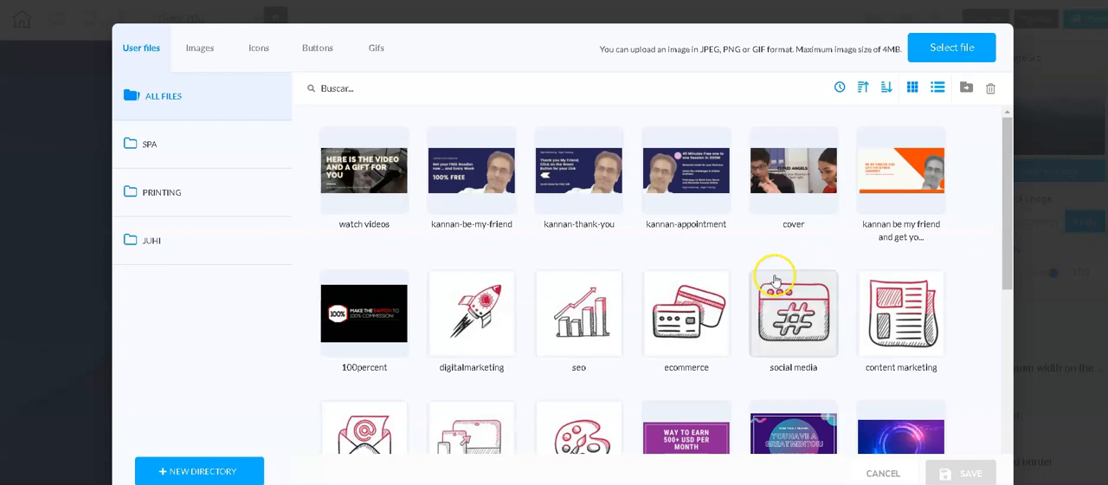
scroll(775, 275, down, 4)
scroll(773, 280, down, 3)
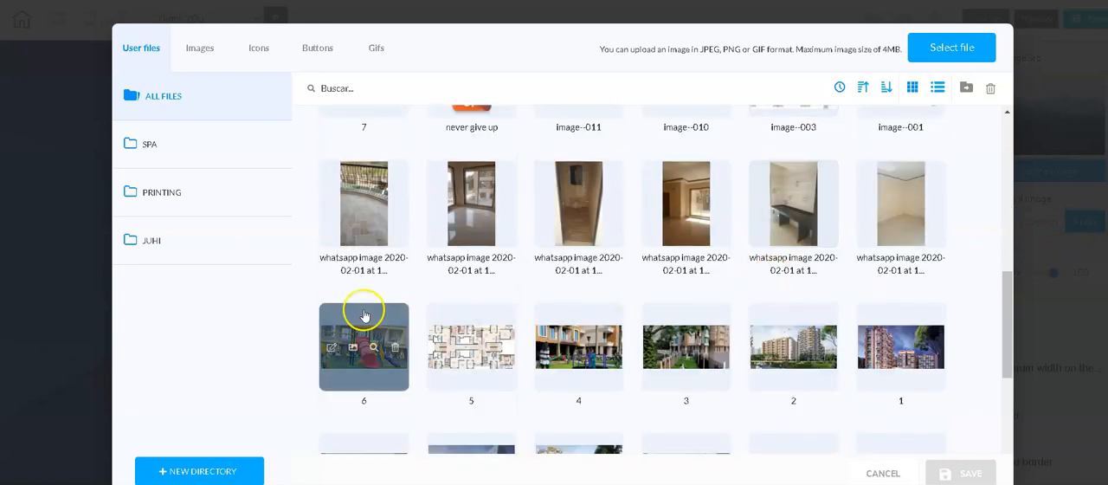
scroll(368, 312, up, 7)
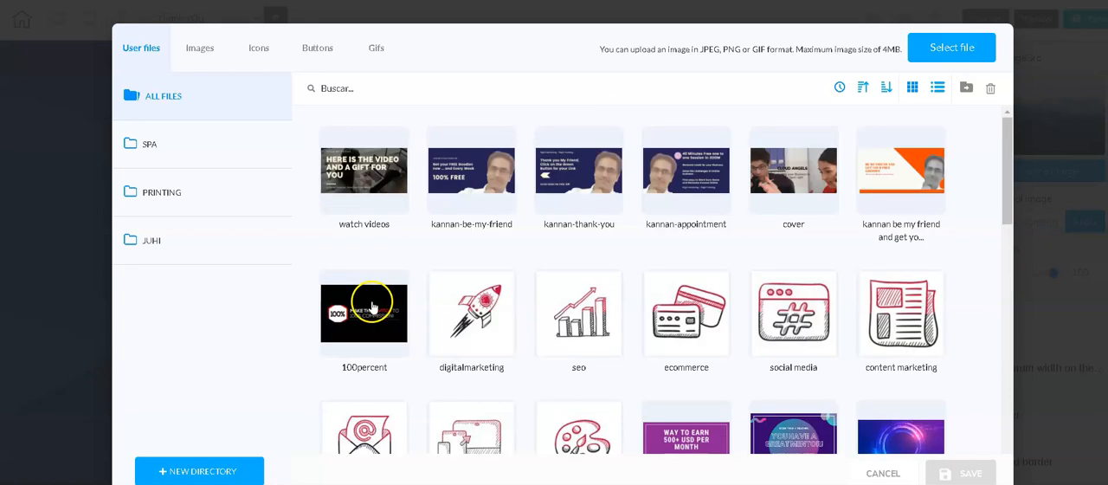
click(200, 48)
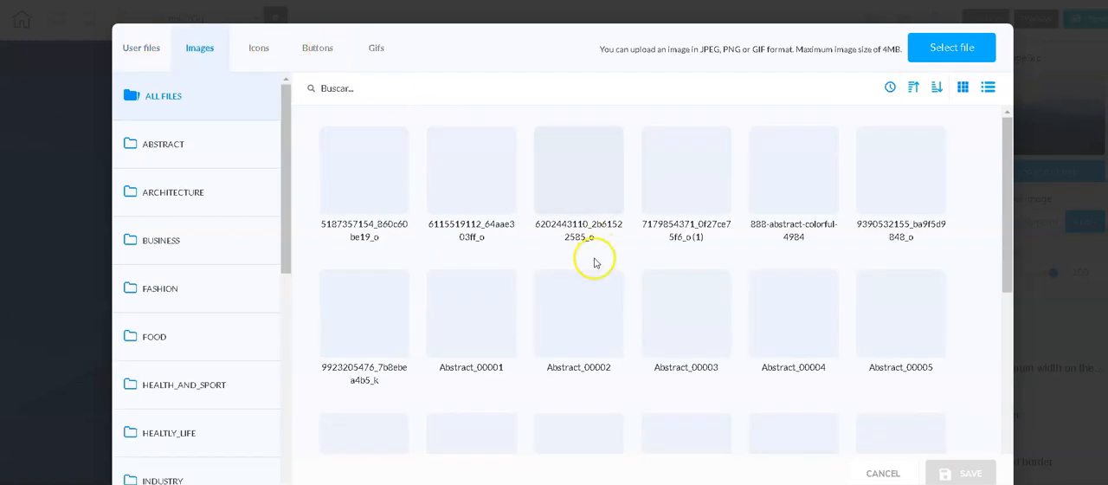
click(161, 243)
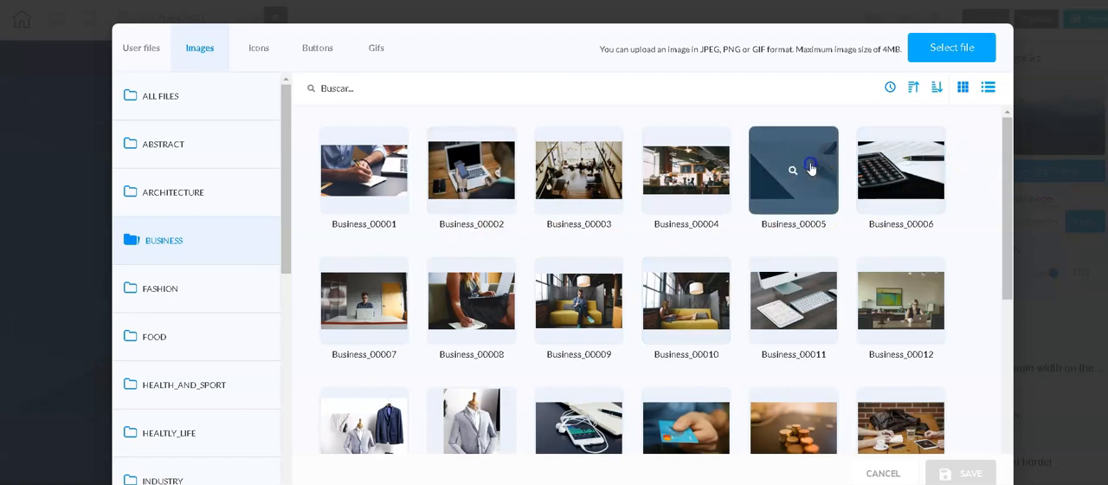
click(812, 168)
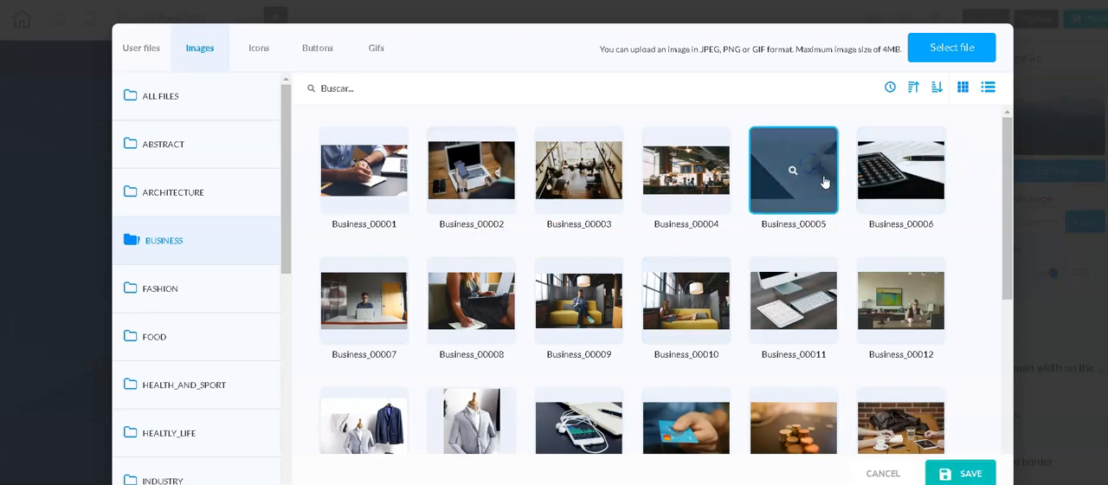
click(970, 473)
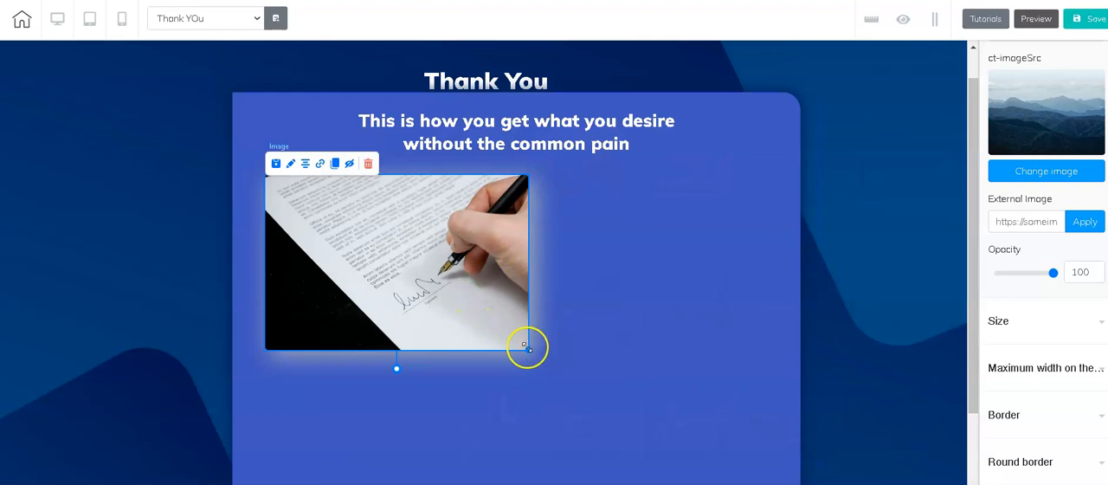
Step: Enlarge the signing-hand image and center it beneath the "This is how you get what you desire" subheading
drag(528, 349, 632, 417)
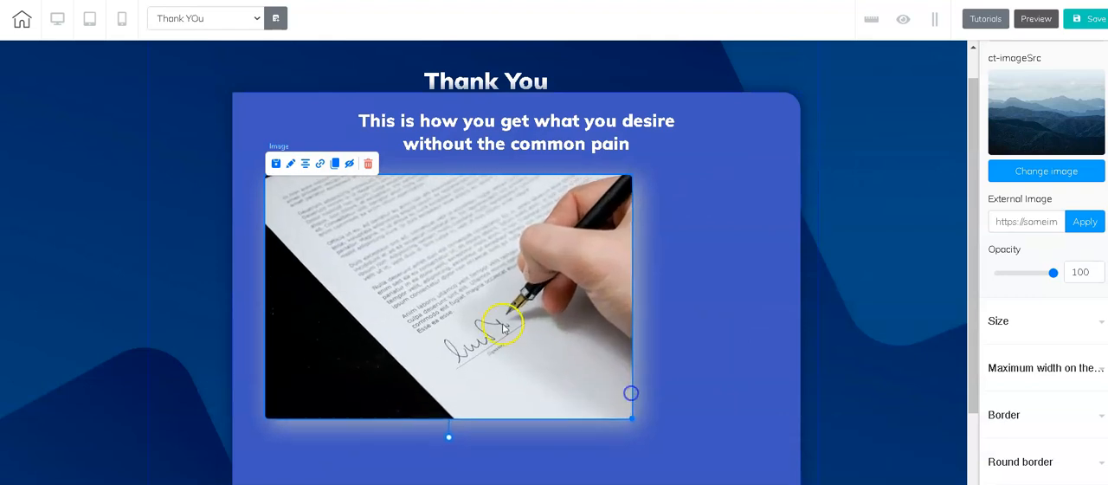
drag(477, 286, 534, 280)
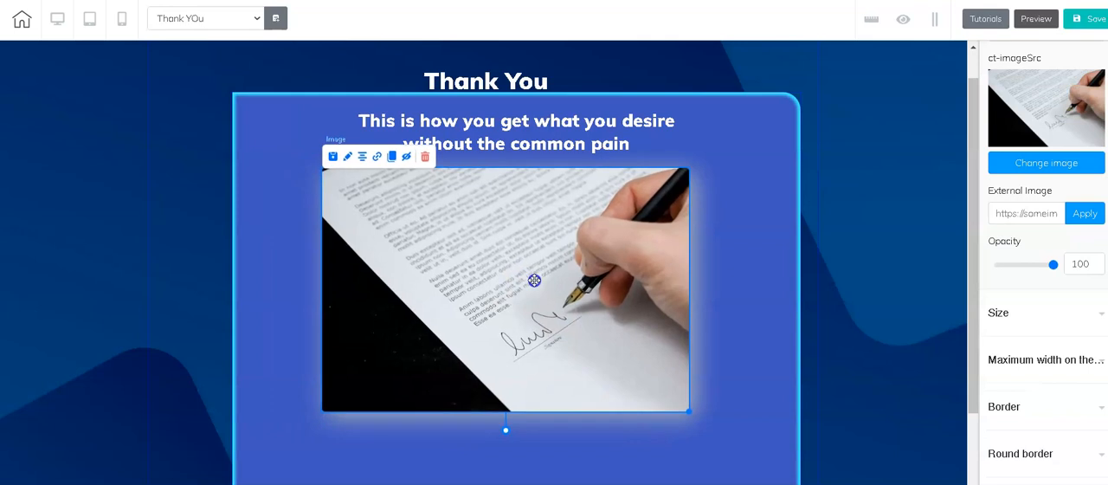
Step: Save the Thank YOu page and publish the site
scroll(690, 304, down, 3)
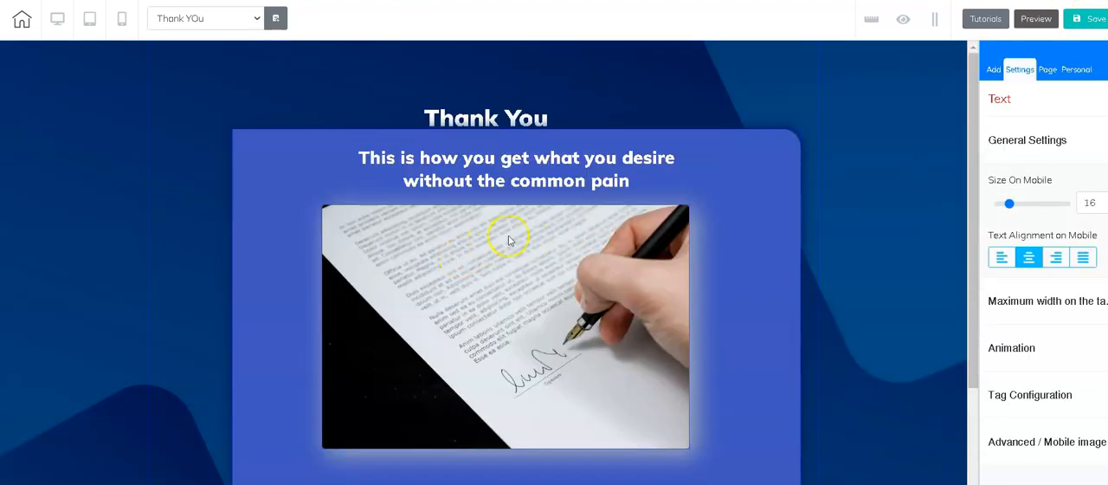
scroll(767, 198, down, 2)
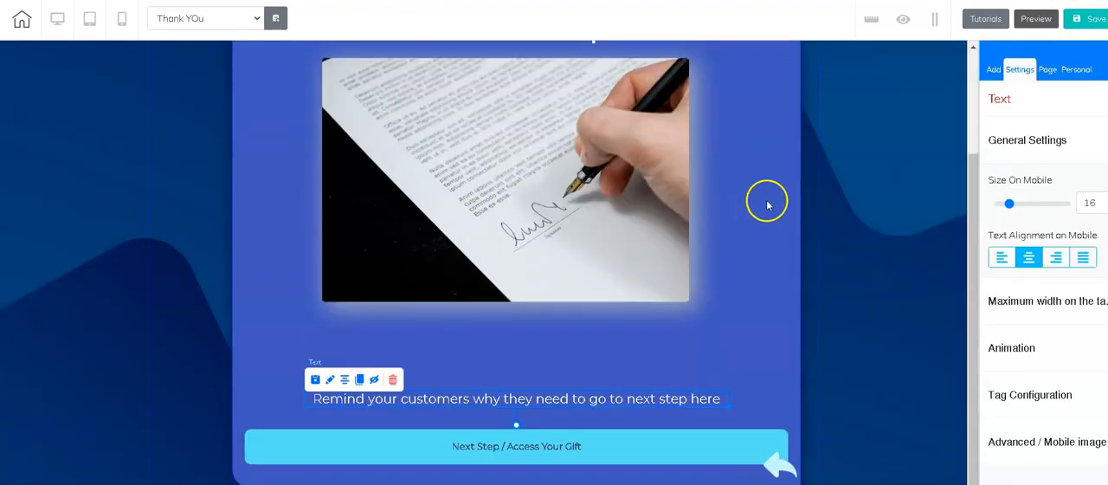
click(1090, 20)
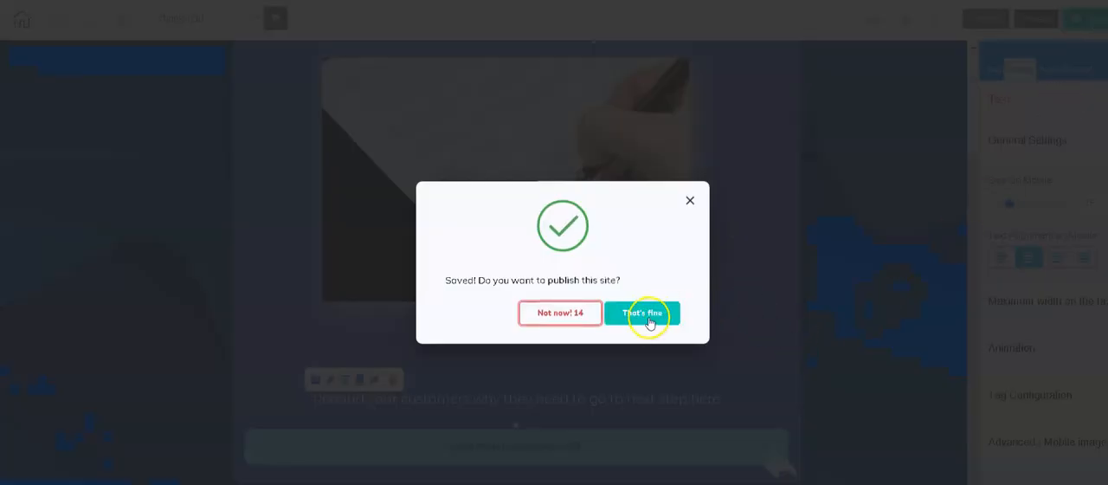
click(648, 314)
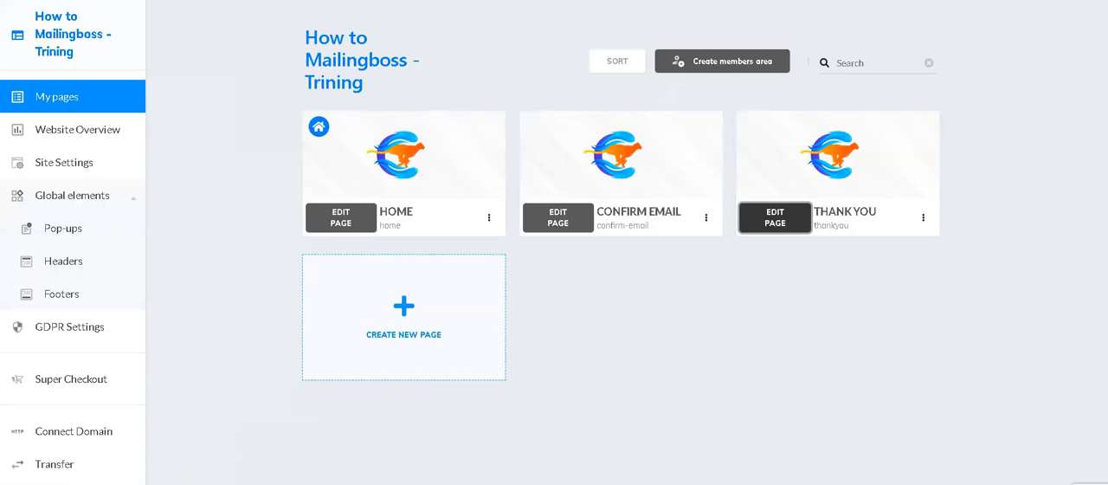
Step: Open the live Thank You page from the site's page list, and leave the Thank YOu page editor
click(924, 219)
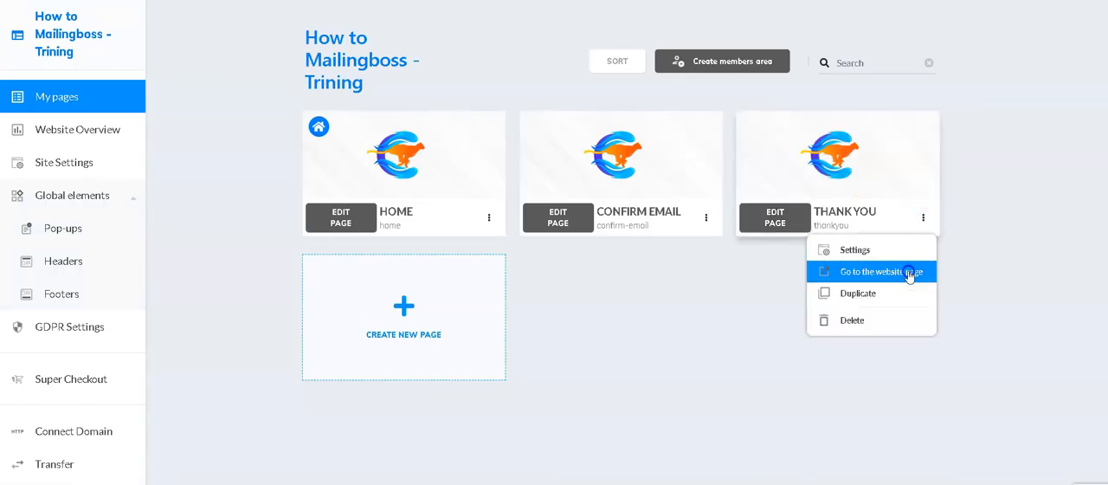
click(882, 271)
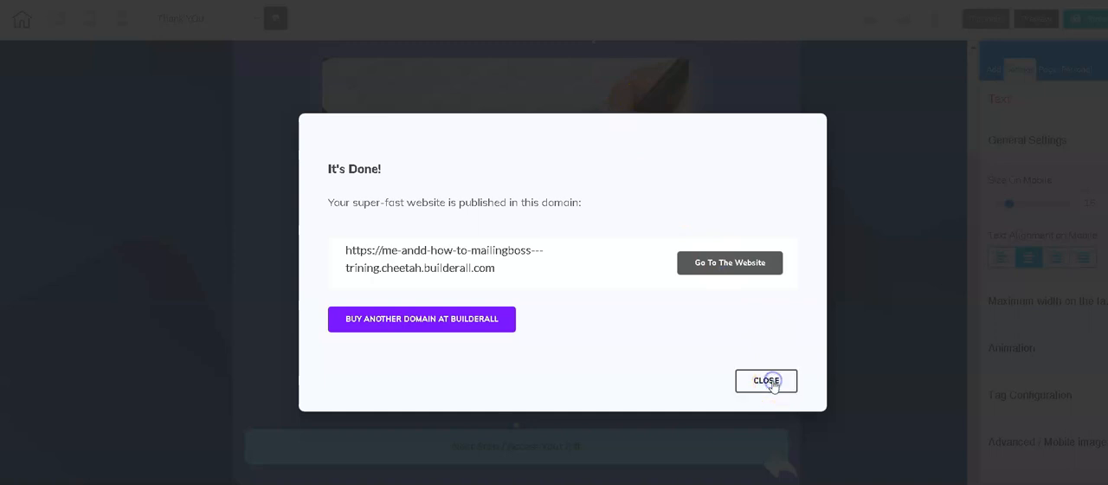
click(767, 381)
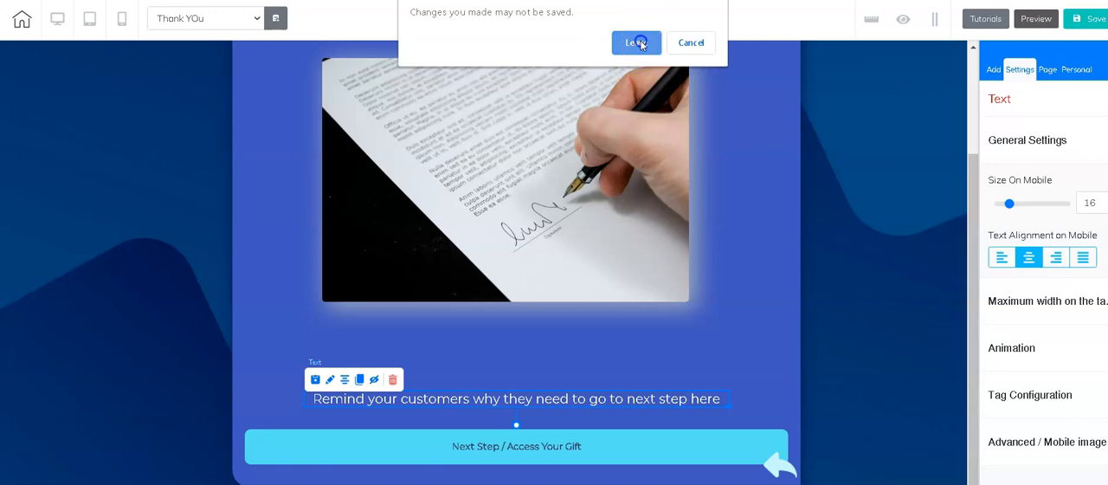
click(636, 40)
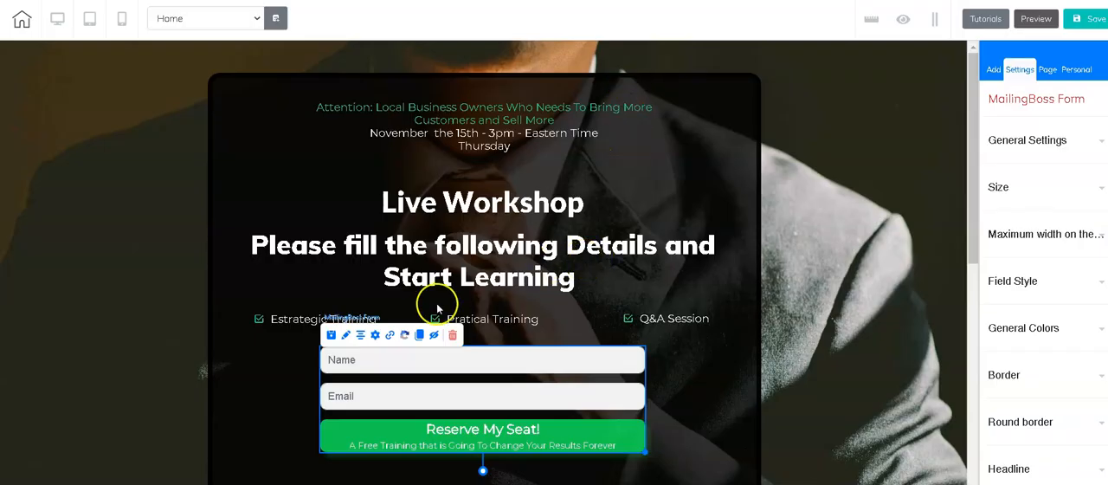
click(391, 337)
click(391, 339)
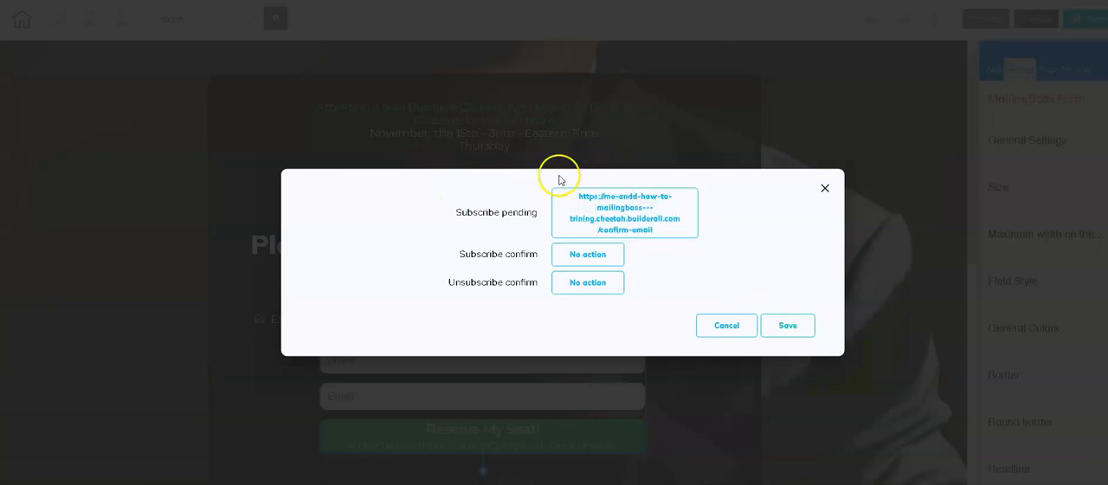
click(626, 204)
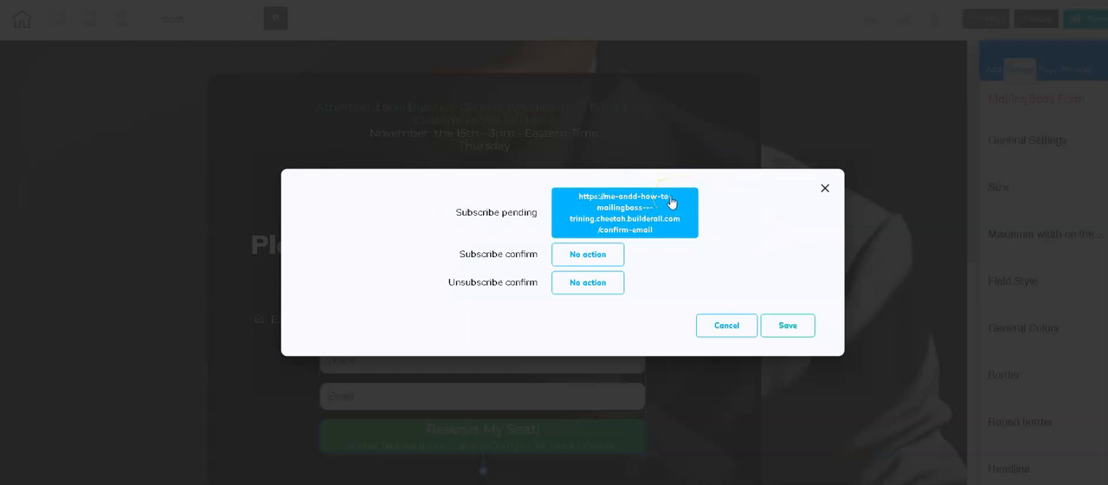
click(595, 256)
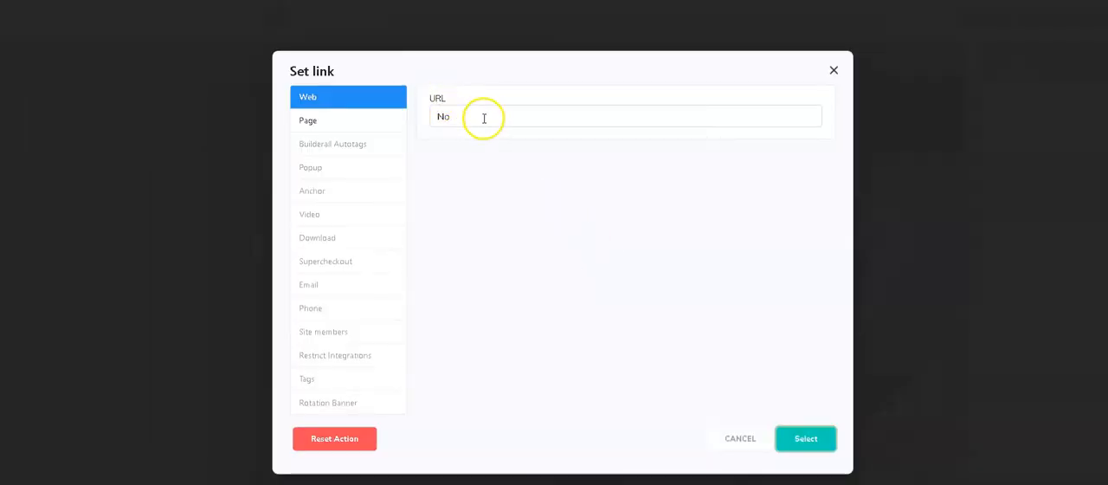
click(433, 109)
double_click(433, 109)
key(ctrl+v)
click(797, 303)
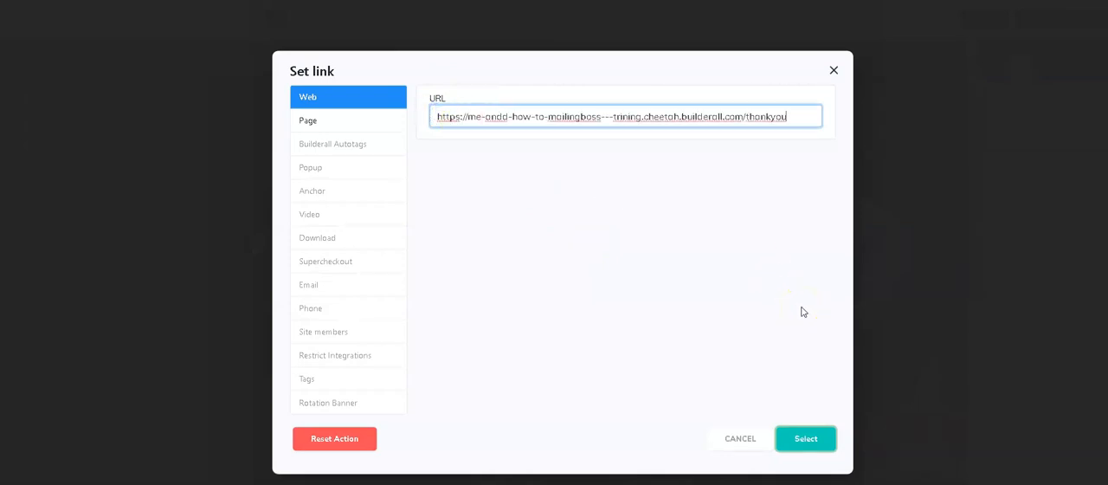
click(809, 439)
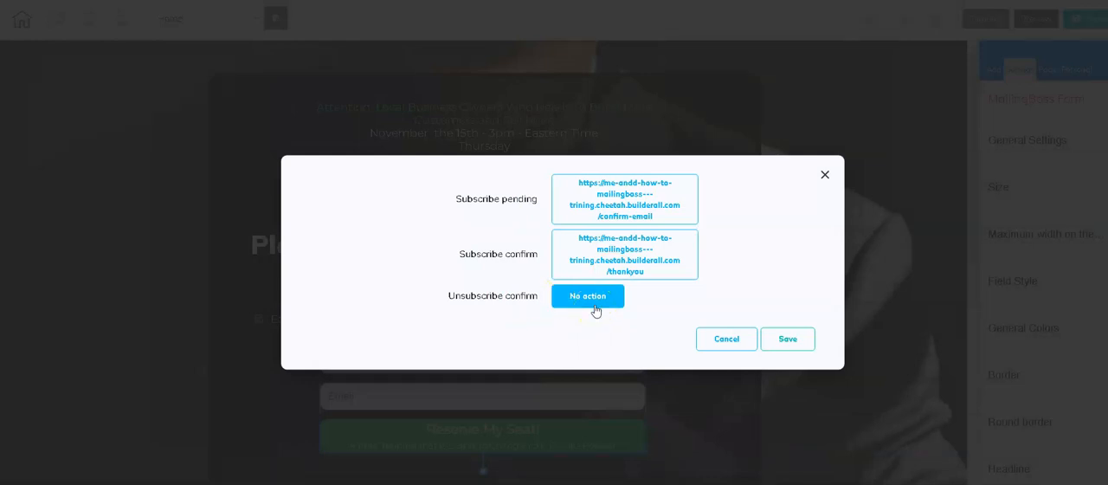
click(789, 342)
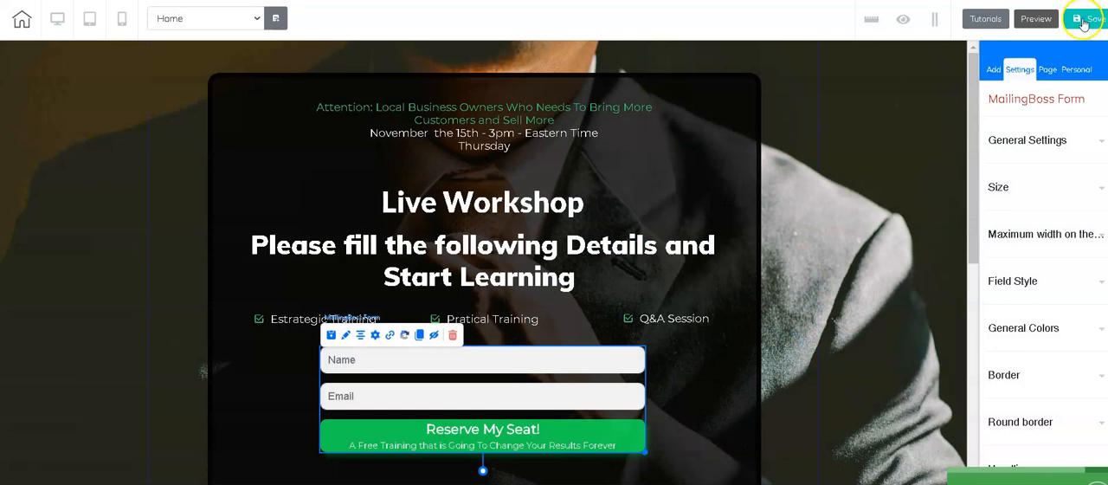
Step: Save the Home page and publish the site again
click(1084, 21)
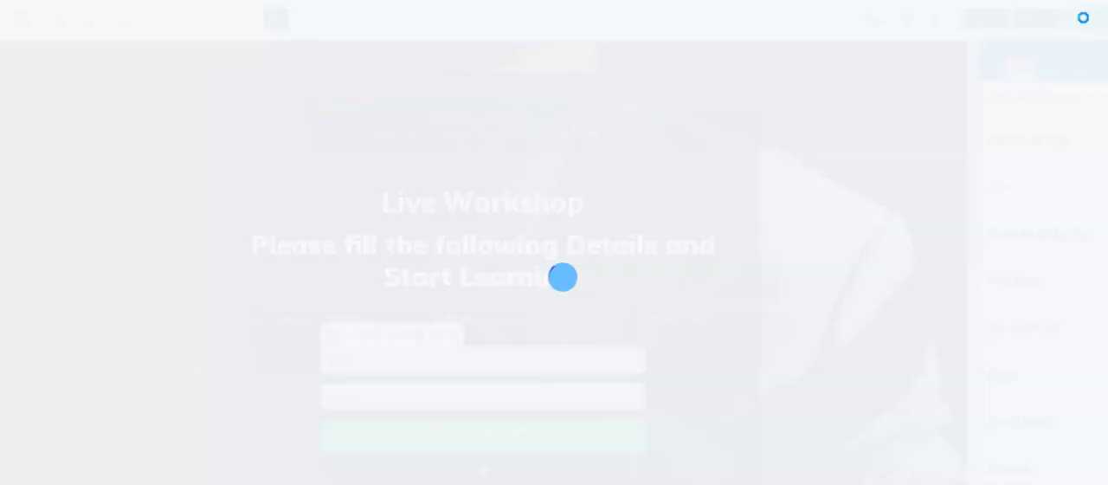
click(867, 215)
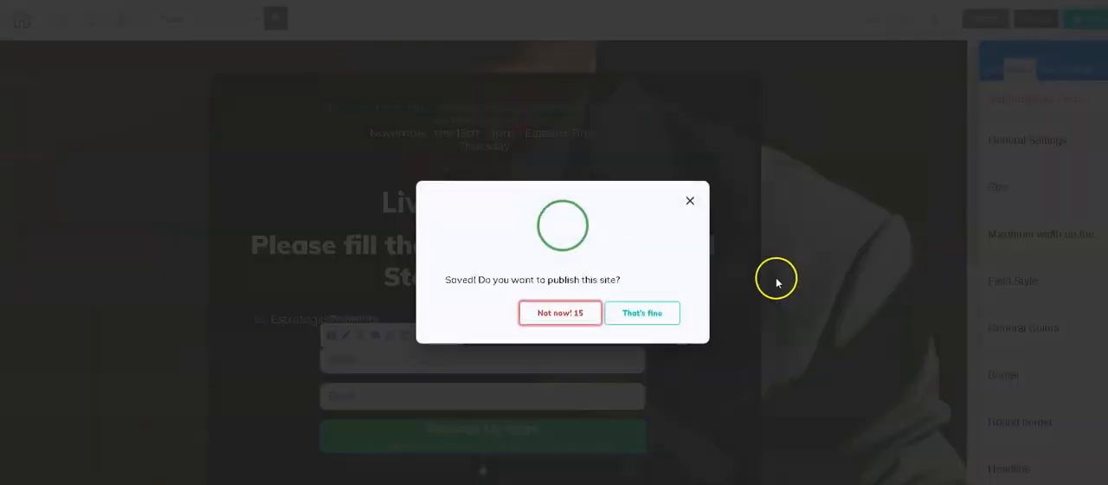
click(659, 313)
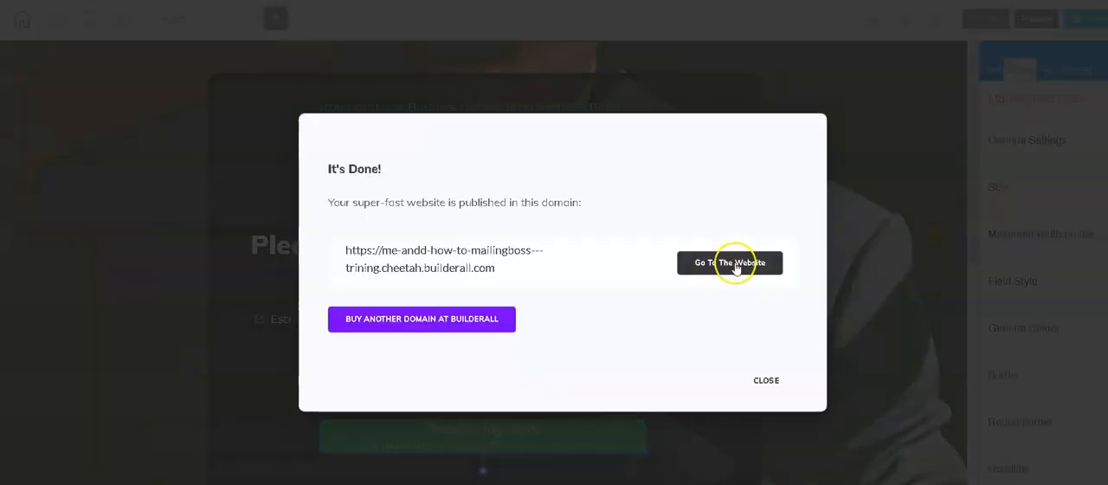
Step: Open the published website and review the Live Workshop page with its opt-in form
click(732, 263)
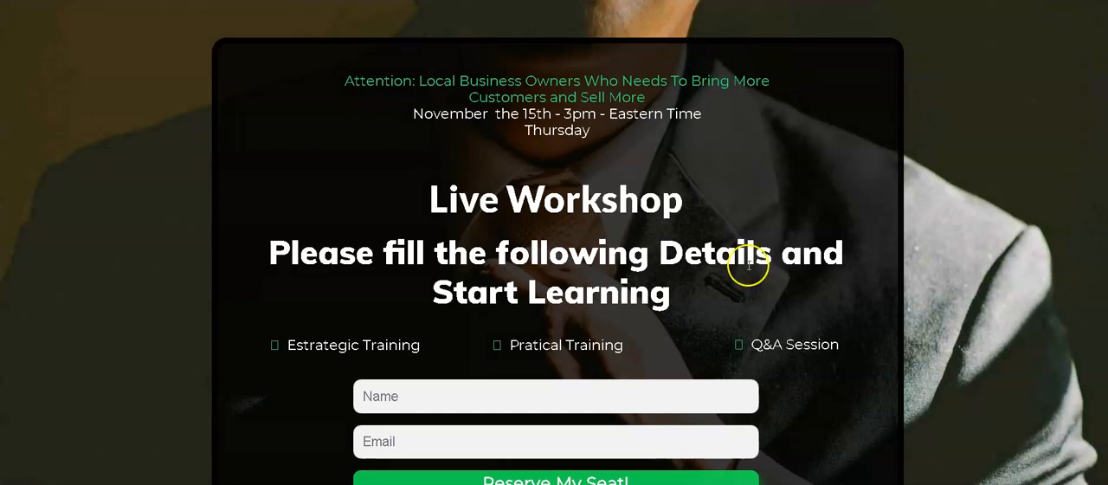
scroll(667, 218, down, 1)
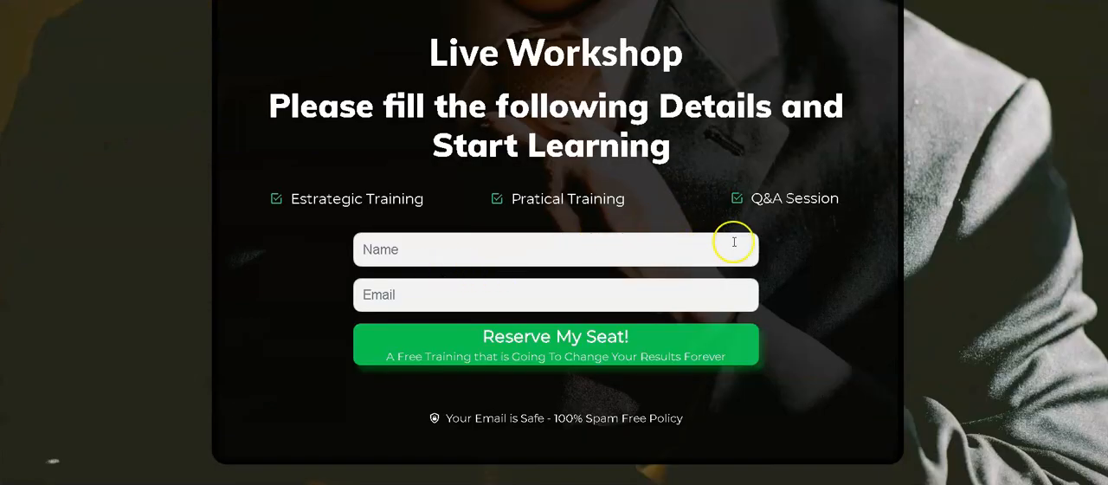
scroll(587, 185, up, 1)
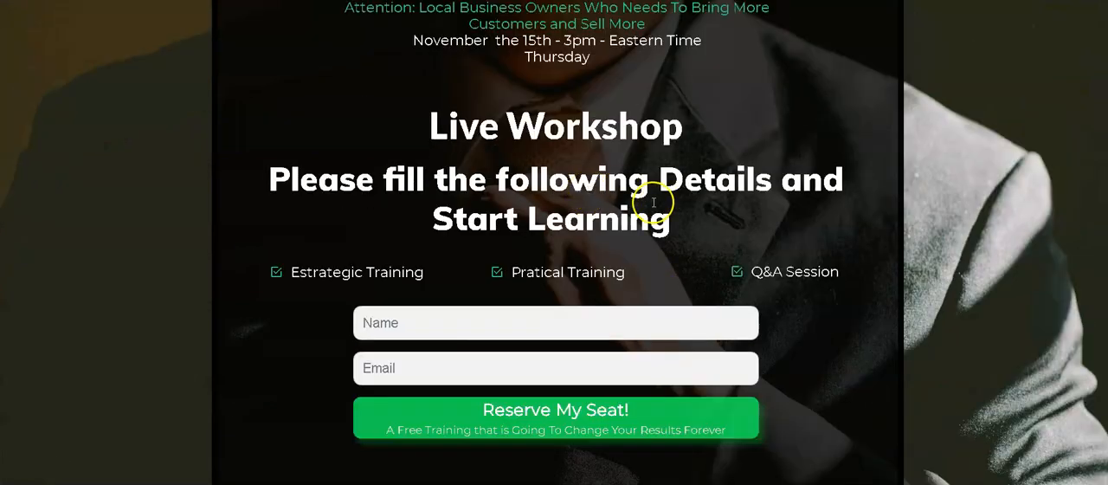
scroll(587, 191, up, 1)
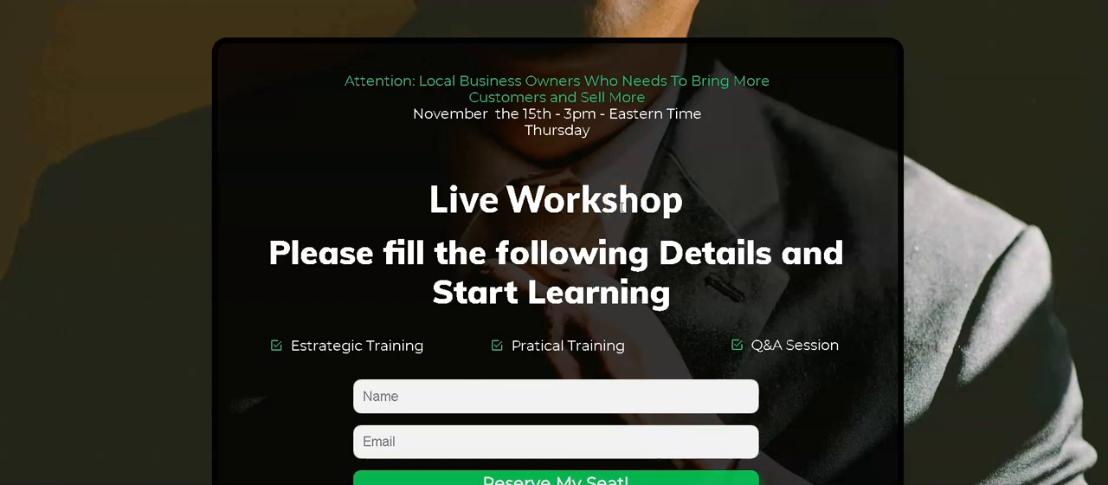
scroll(626, 204, down, 1)
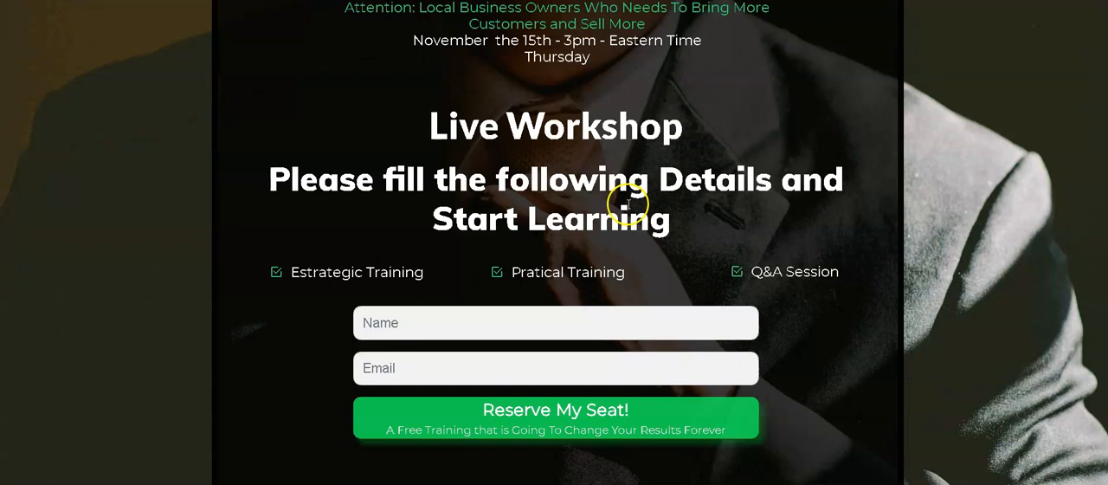